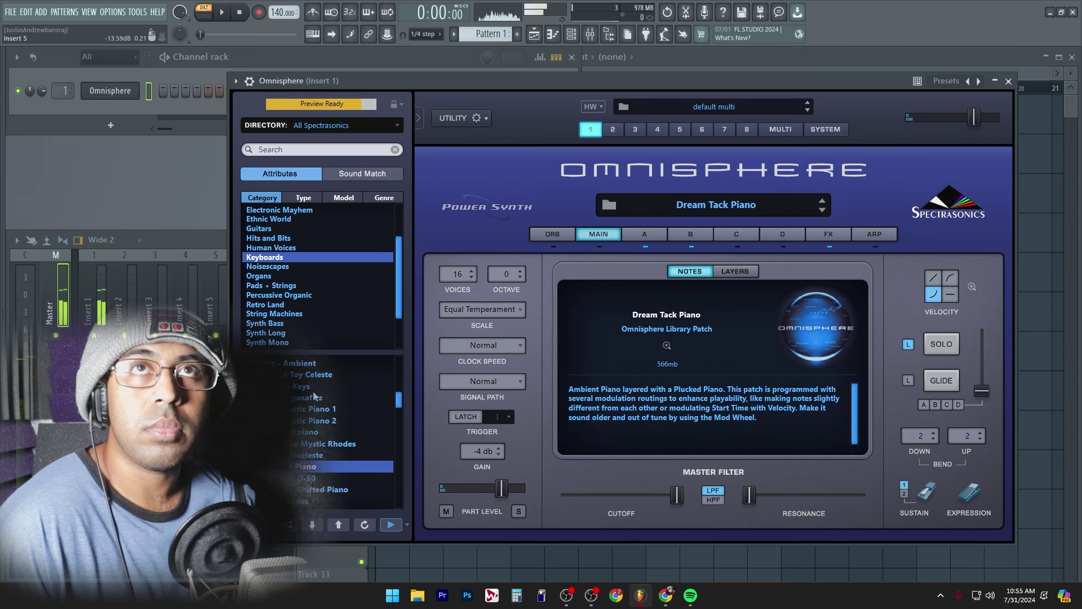
Audition Omnisphere patches from the Keyboards and Retro Land categories, including Gossamer Keyboard, Electric Jack in the Box and Grains of Sand.
{"action": "left_click", "coordinate": [305, 454]}
{"action": "left_click", "coordinate": [270, 305]}
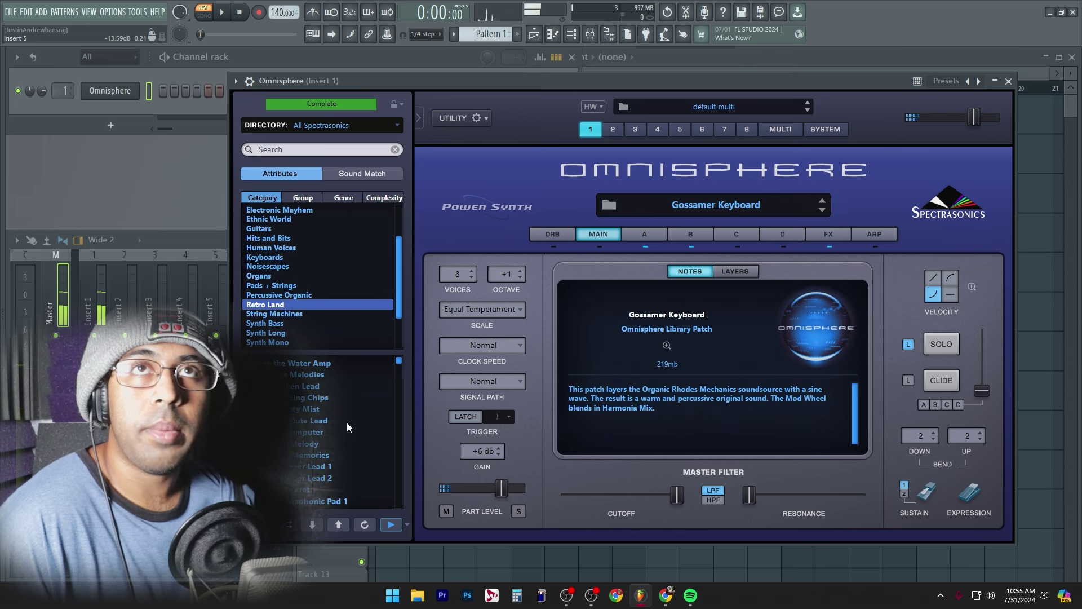
{"action": "left_click", "coordinate": [324, 411]}
{"action": "scroll", "coordinate": [327, 464], "scroll_direction": "down", "scroll_amount": 1}
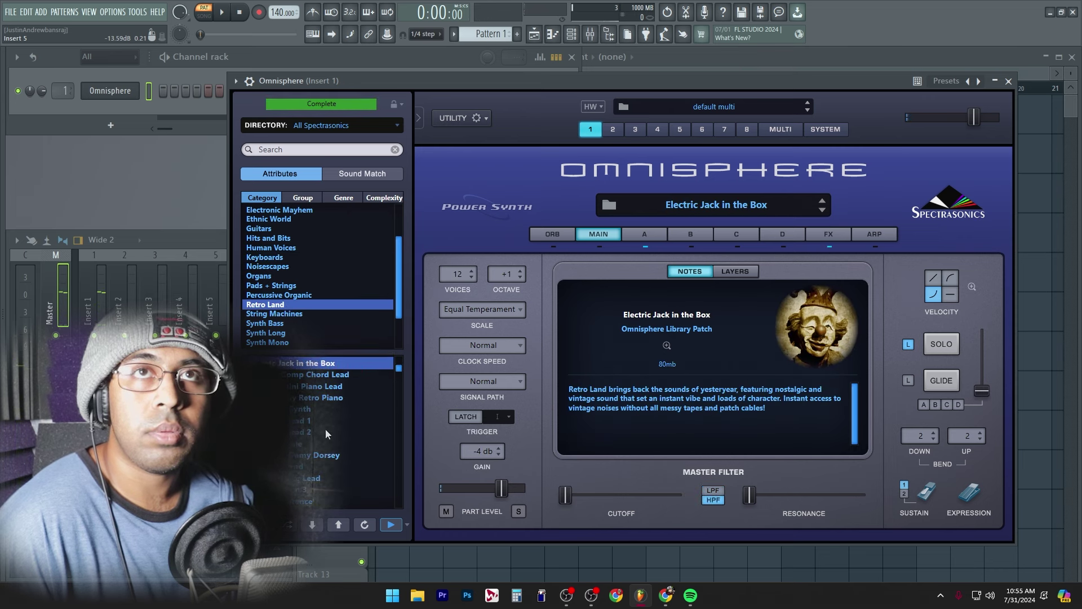
{"action": "left_click", "coordinate": [326, 433]}
{"action": "left_click", "coordinate": [330, 467]}
{"action": "scroll", "coordinate": [330, 469], "scroll_direction": "down", "scroll_amount": 2}
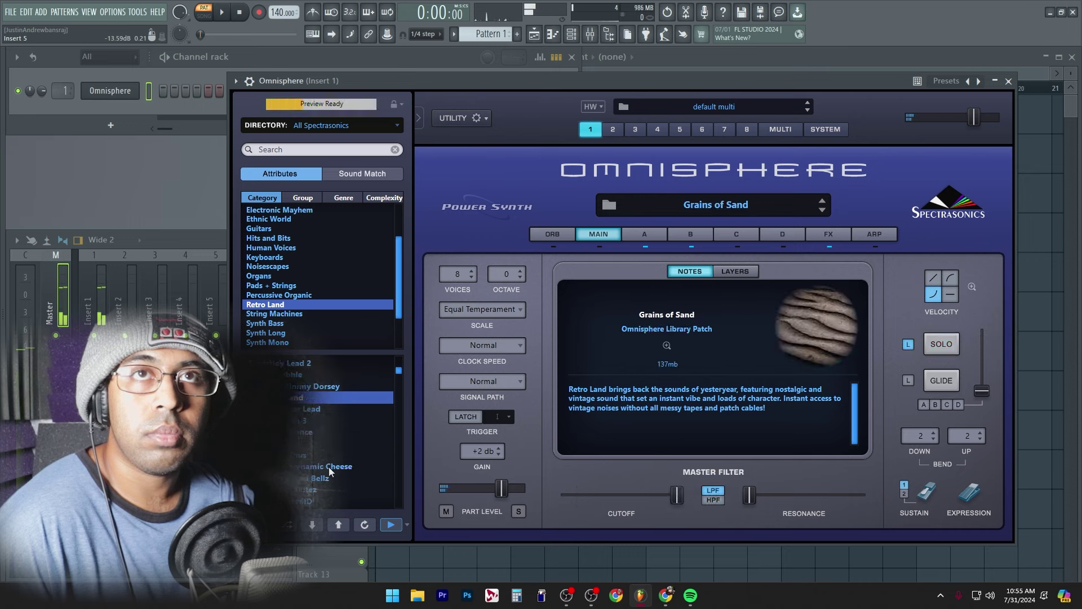
{"action": "left_click", "coordinate": [333, 444]}
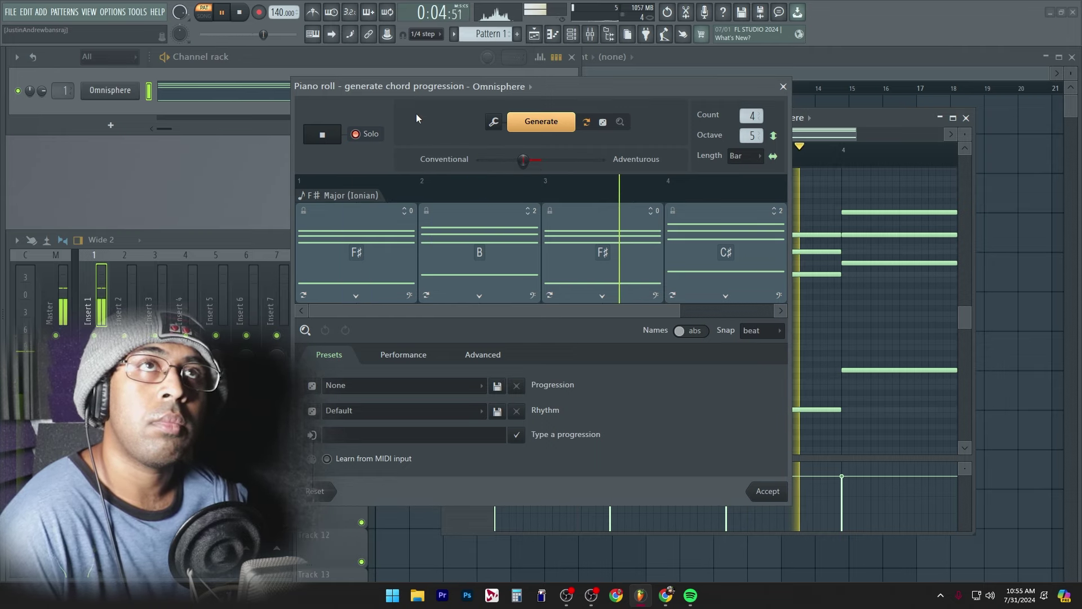
Generate new chord progressions until an A minor Am, F, E, Am sequence comes up, and accept it into the piano roll.
{"action": "key", "text": "space"}
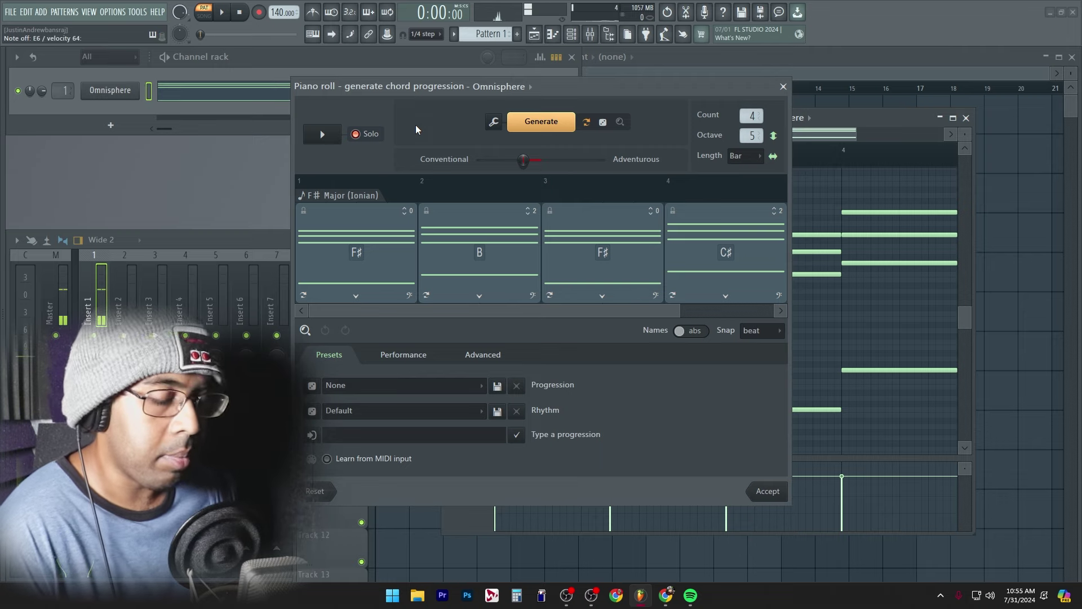
{"action": "left_click", "coordinate": [322, 134]}
{"action": "left_click", "coordinate": [540, 122]}
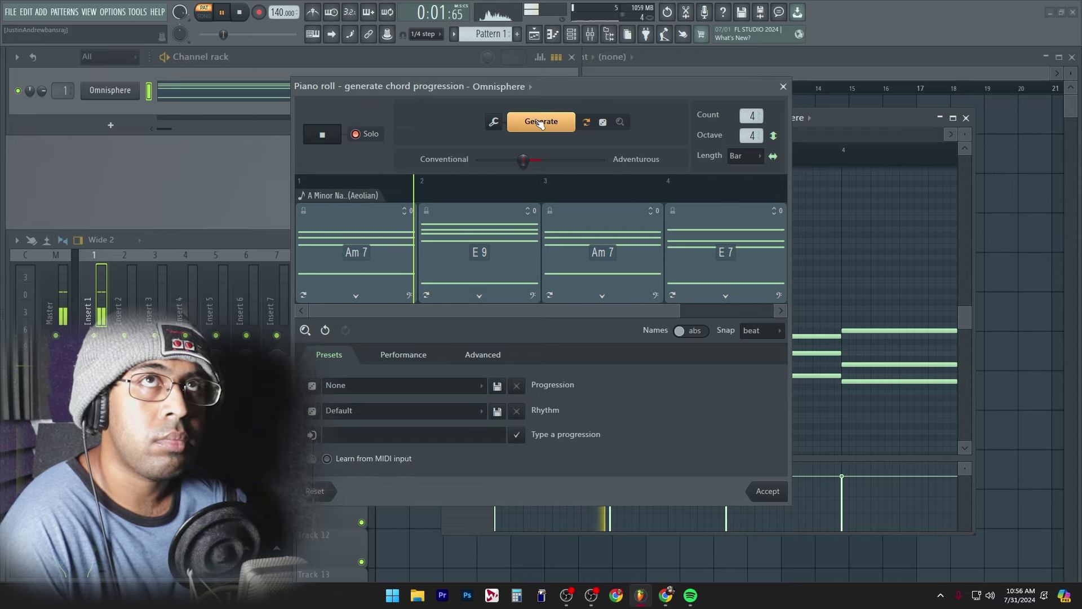
{"action": "left_click", "coordinate": [540, 122]}
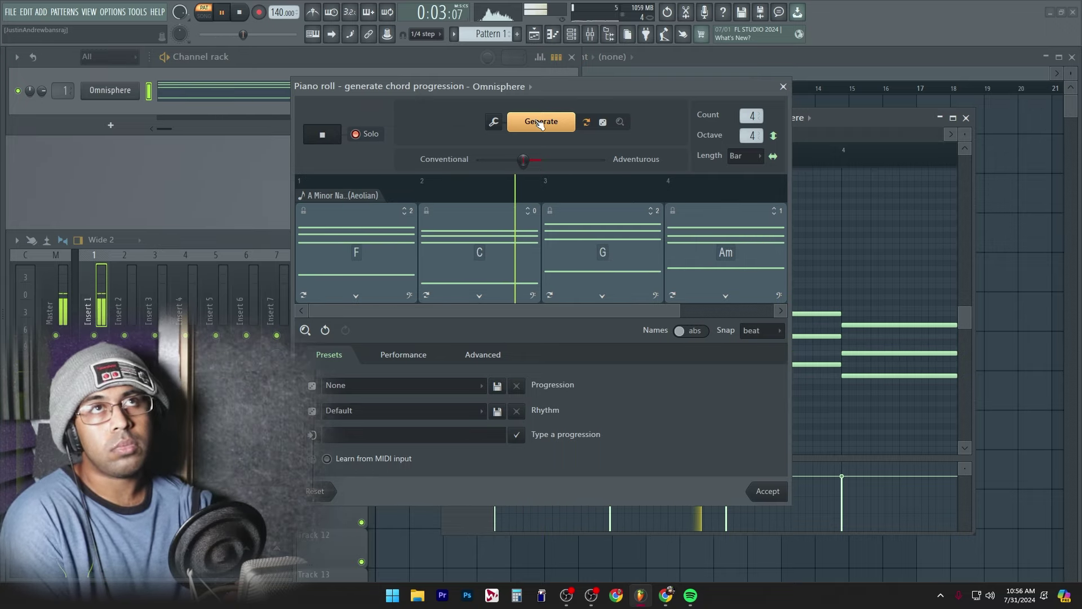
{"action": "left_click", "coordinate": [541, 122]}
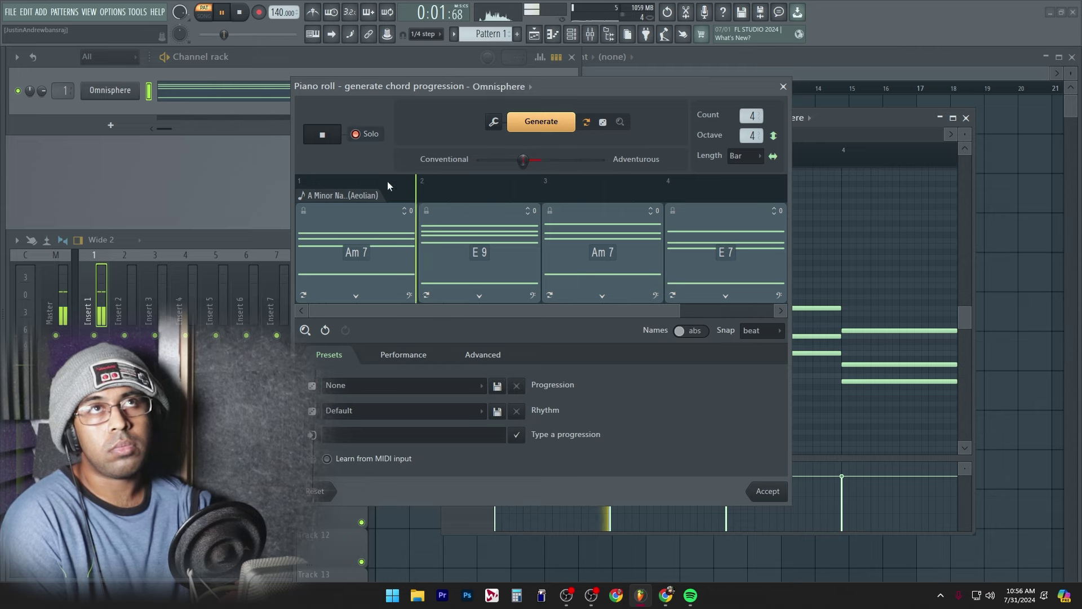
{"action": "left_click", "coordinate": [540, 123]}
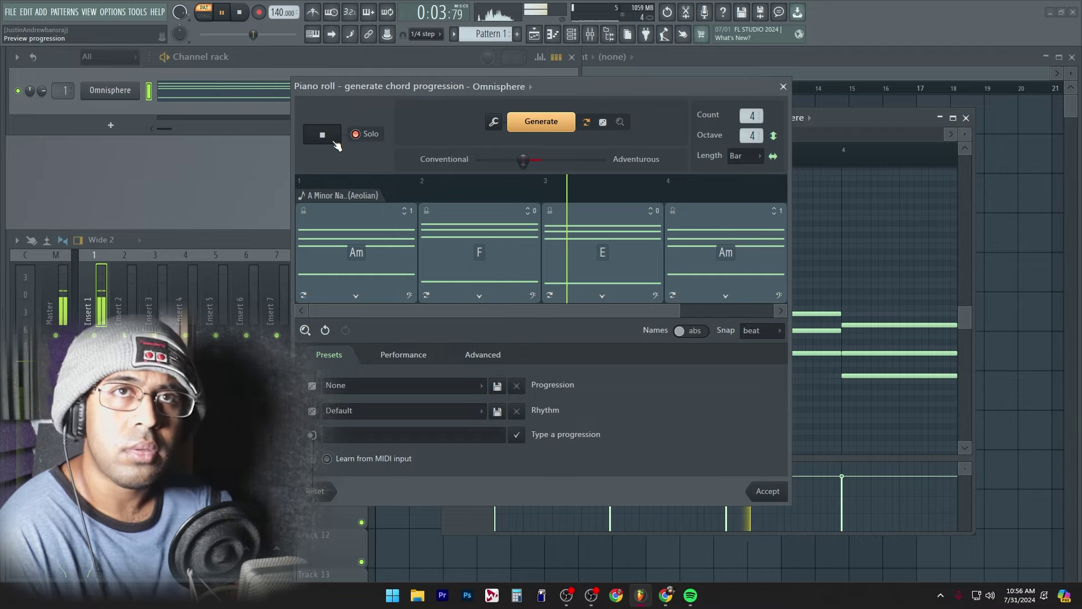
{"action": "left_click", "coordinate": [767, 492]}
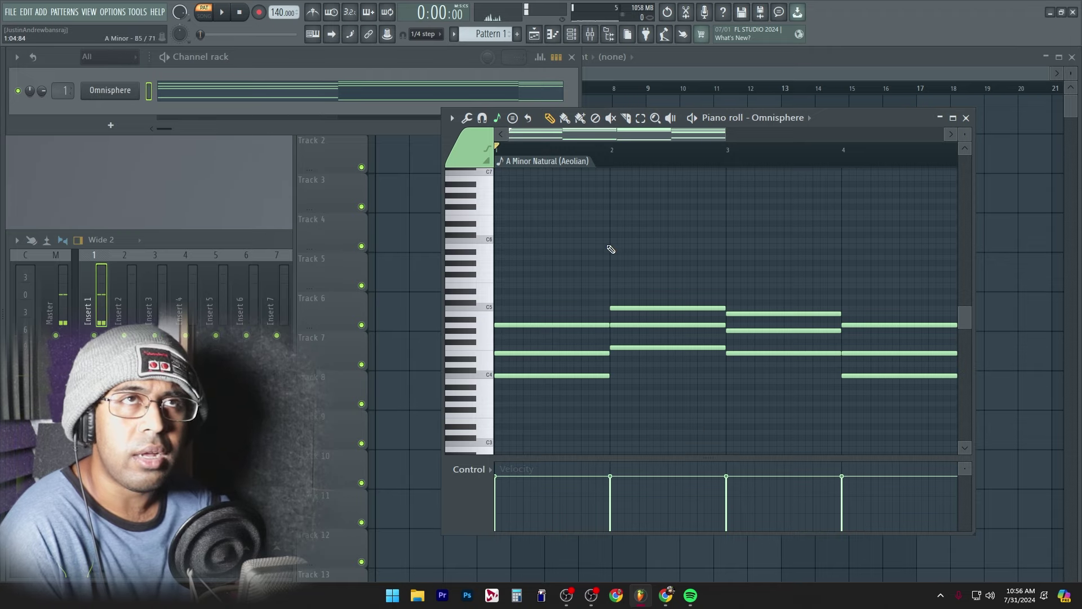
Play back the chords, compress all the notes from four bars to two, and clear the selection.
{"action": "right_click", "coordinate": [626, 254], "text": "ctrl"}
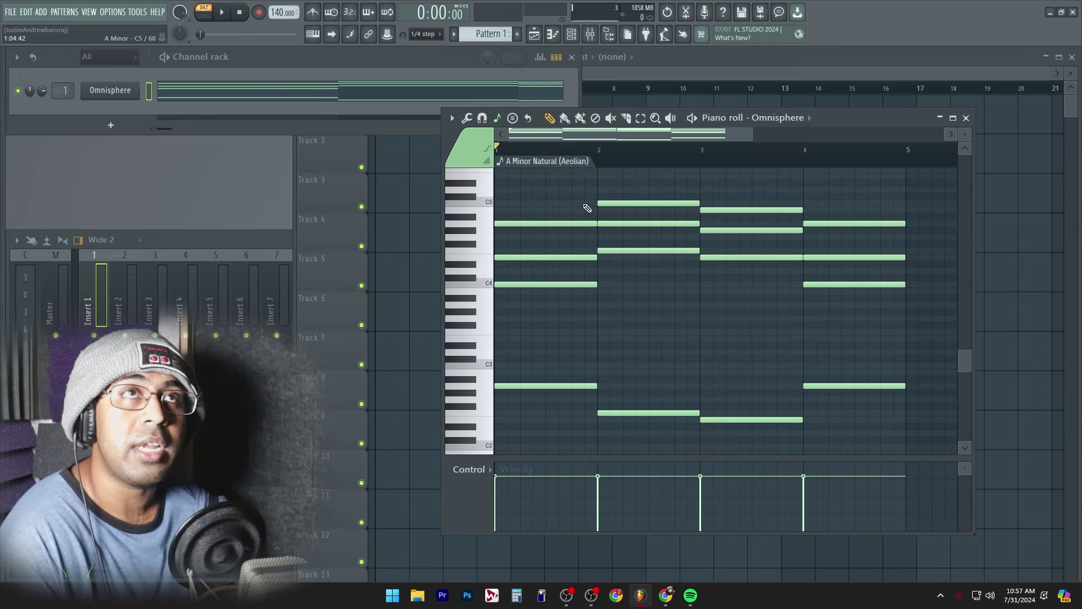
{"action": "key", "text": "space"}
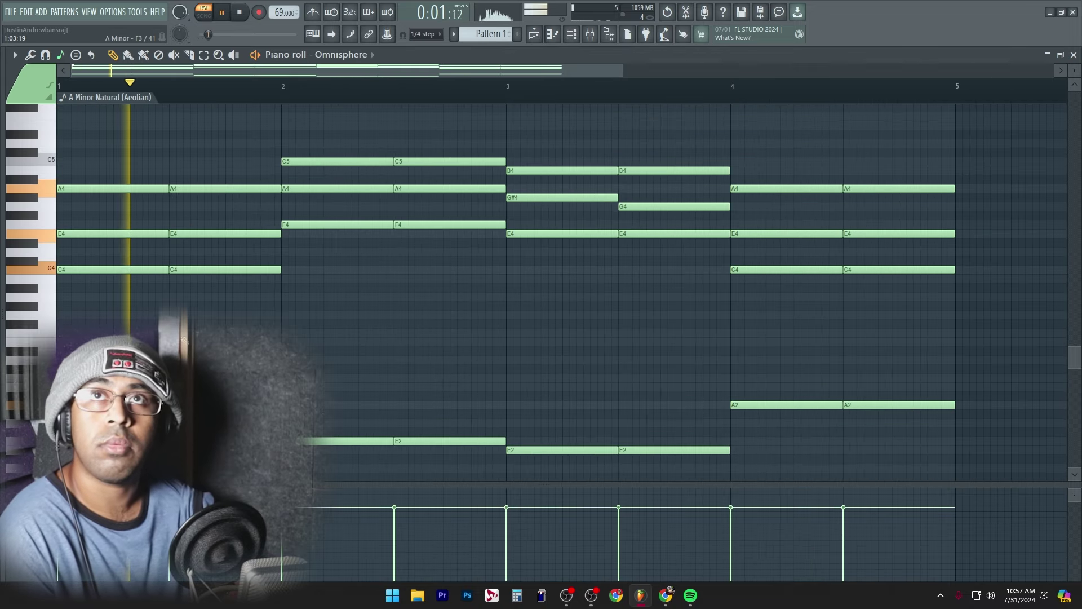
{"action": "key", "text": "ctrl+a"}
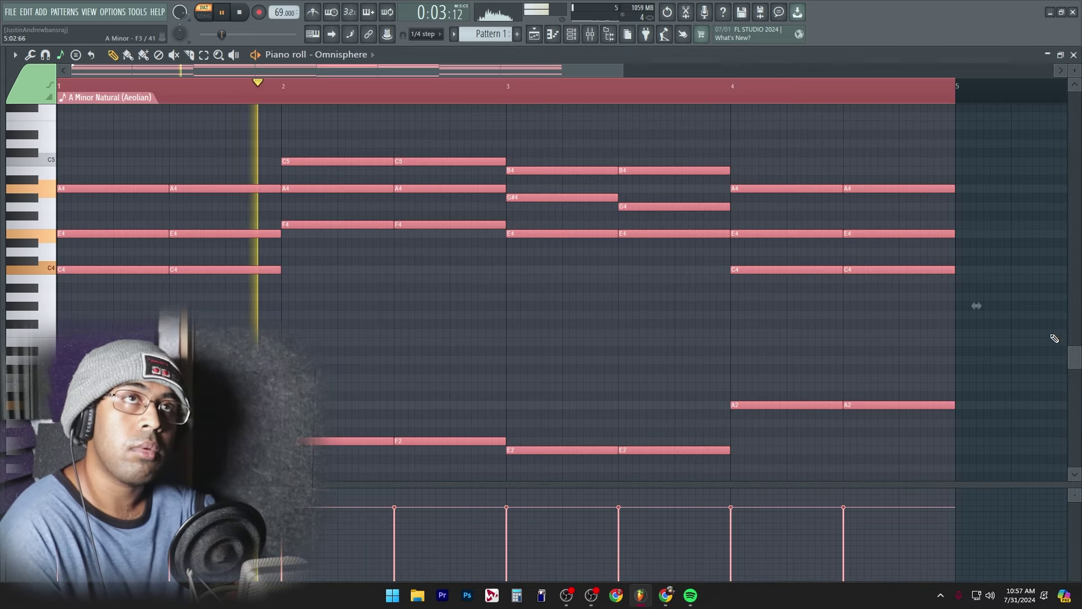
{"action": "left_click_drag", "start_coordinate": [976, 306], "coordinate": [530, 306]}
{"action": "scroll", "coordinate": [524, 318], "scroll_direction": "up", "scroll_amount": 5}
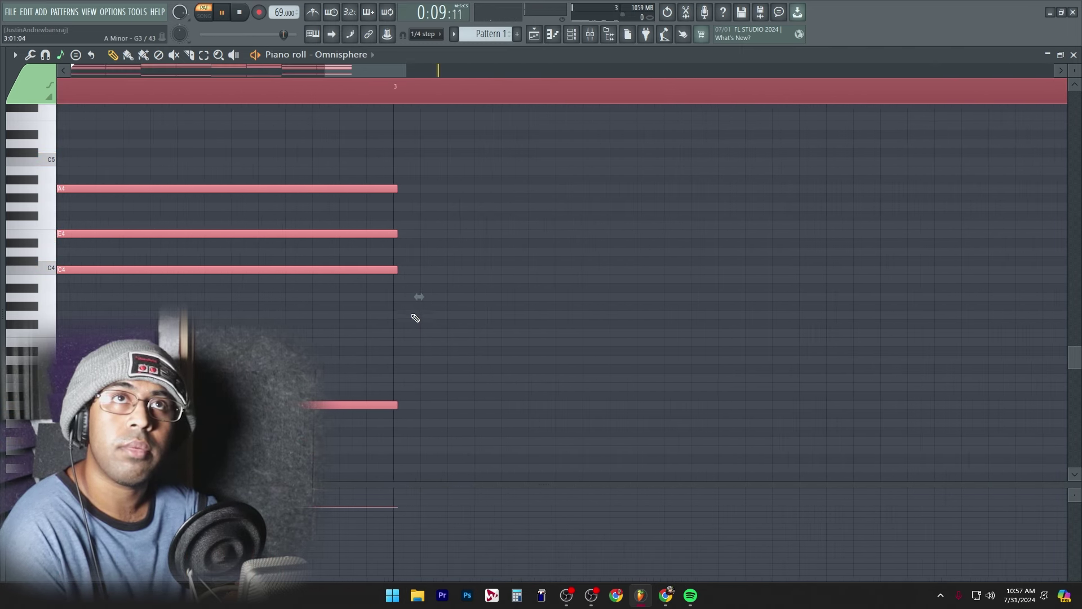
{"action": "key", "text": "space"}
{"action": "key", "text": "ctrl+d"}
{"action": "key", "text": "ctrl+d"}
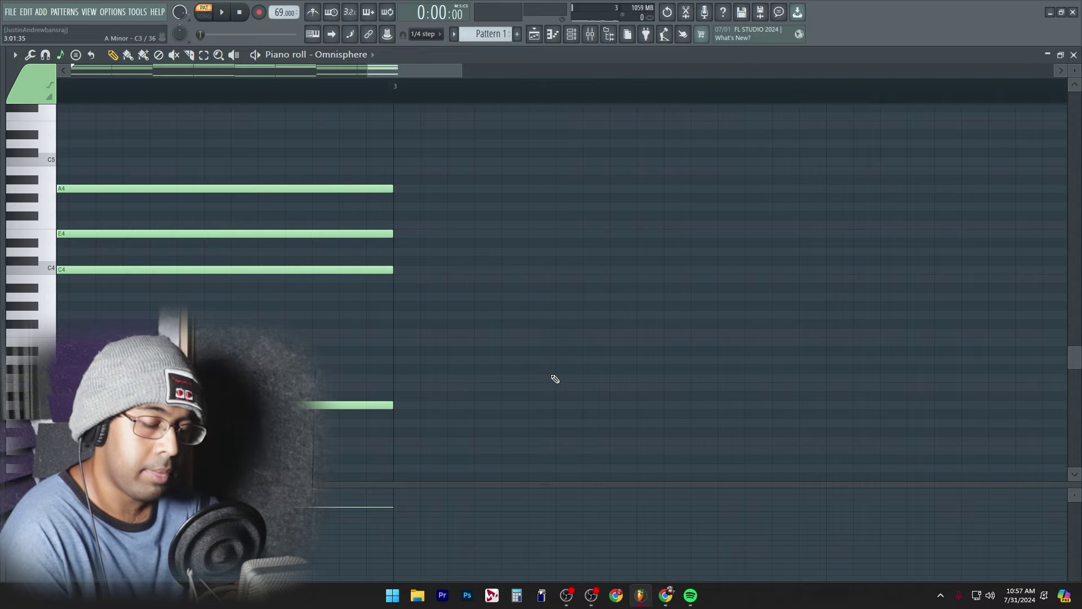
Play back the two-bar chord progression in the piano roll.
{"action": "key", "text": "space"}
{"action": "right_click", "coordinate": [605, 357], "text": "ctrl"}
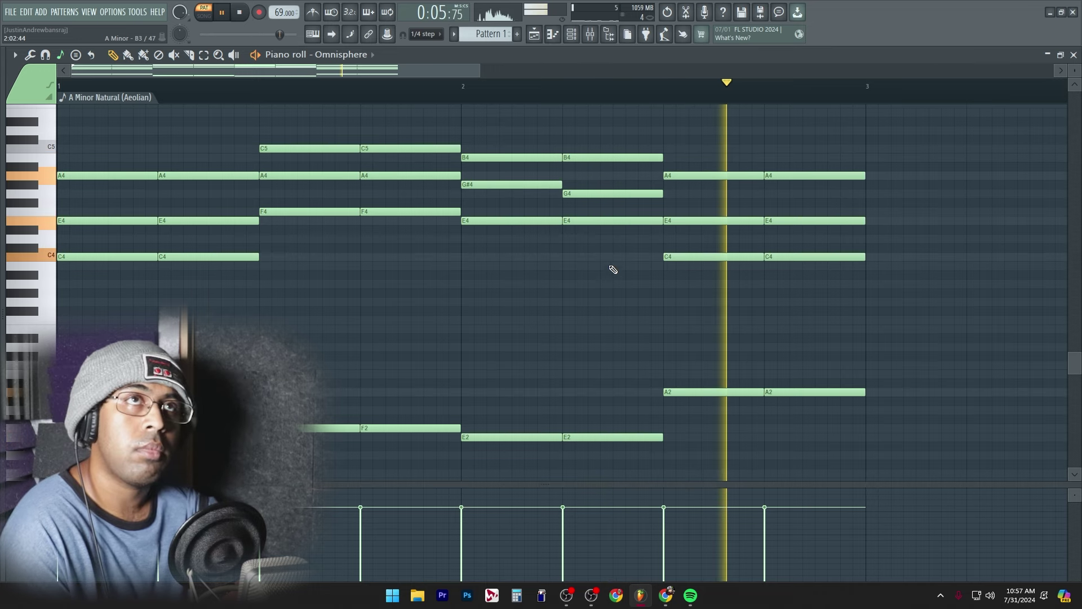
{"action": "key", "text": "space"}
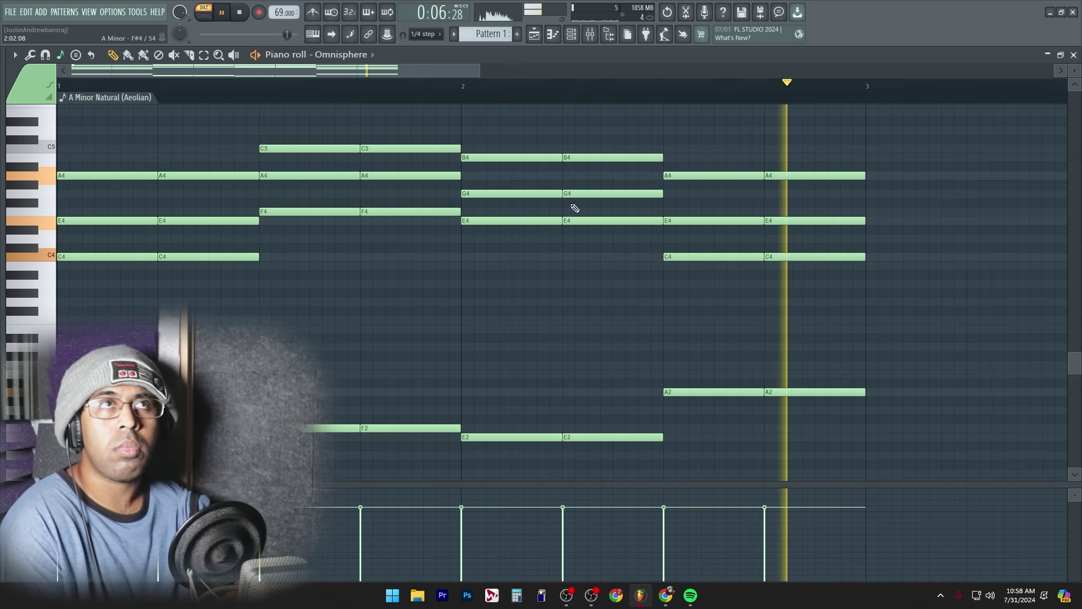
{"action": "key", "text": "space"}
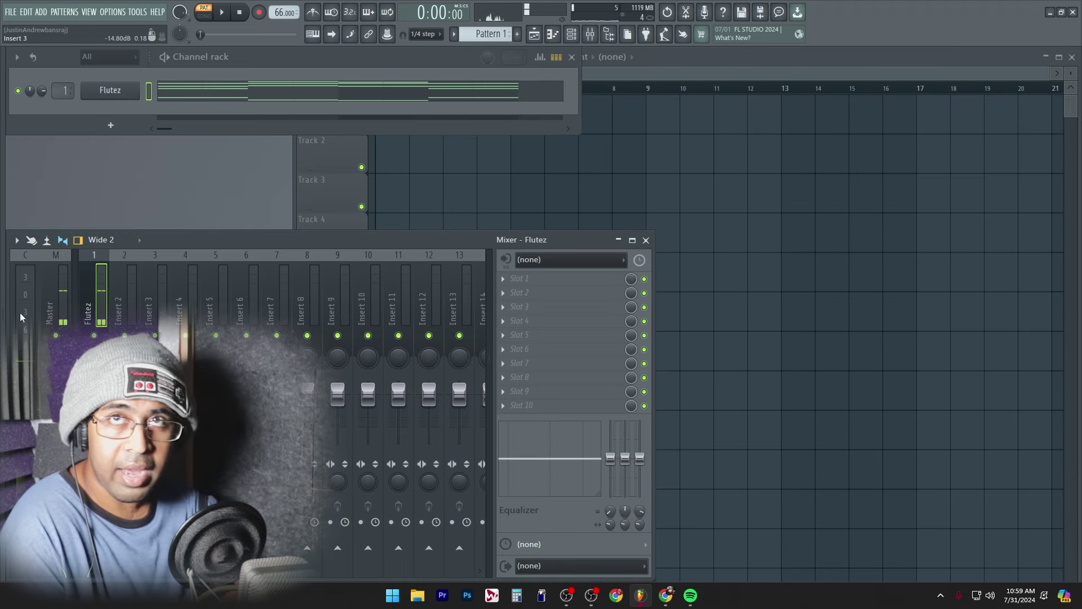
Move the Flutez mixer track to insert 2, and check its four-bar chord pattern in the piano roll before closing it.
{"action": "key", "text": "alt+Right"}
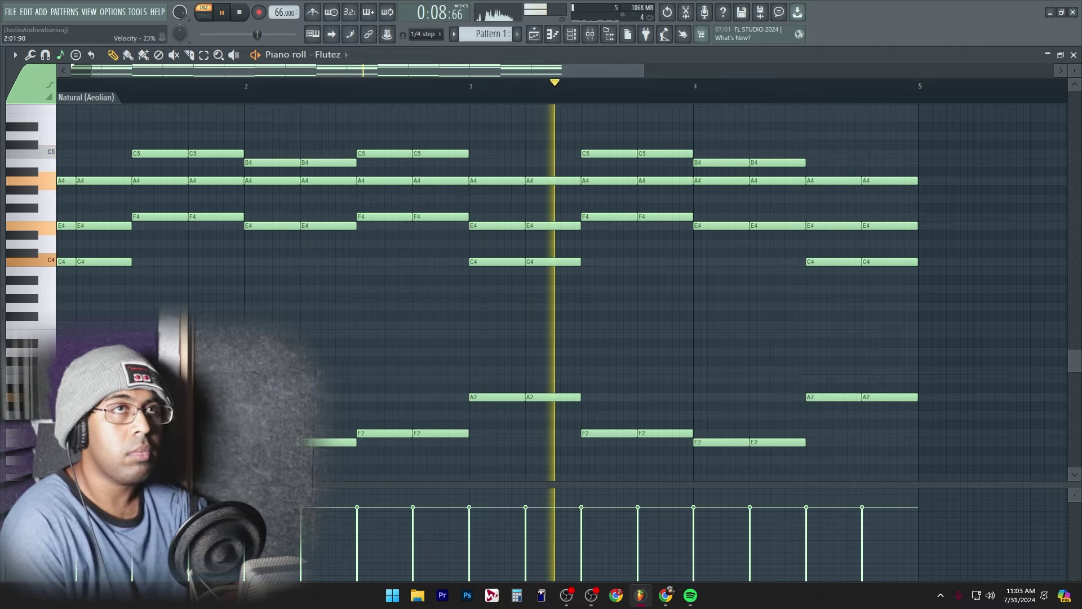
{"action": "scroll", "coordinate": [491, 321], "scroll_direction": "down", "scroll_amount": 3}
{"action": "left_click_drag", "start_coordinate": [460, 269], "coordinate": [564, 299]}
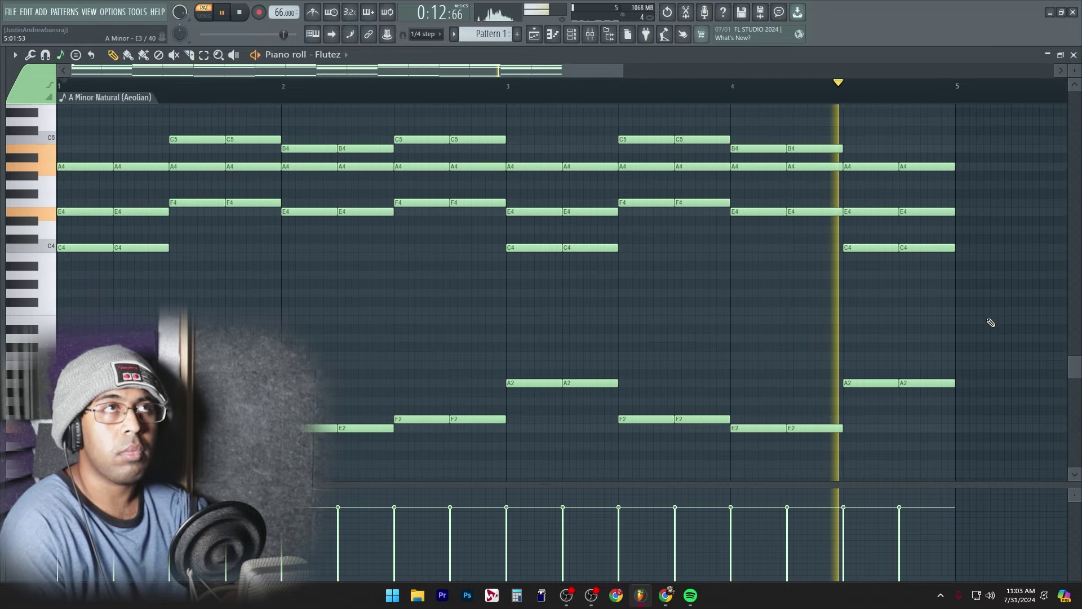
{"action": "left_click", "coordinate": [1074, 56]}
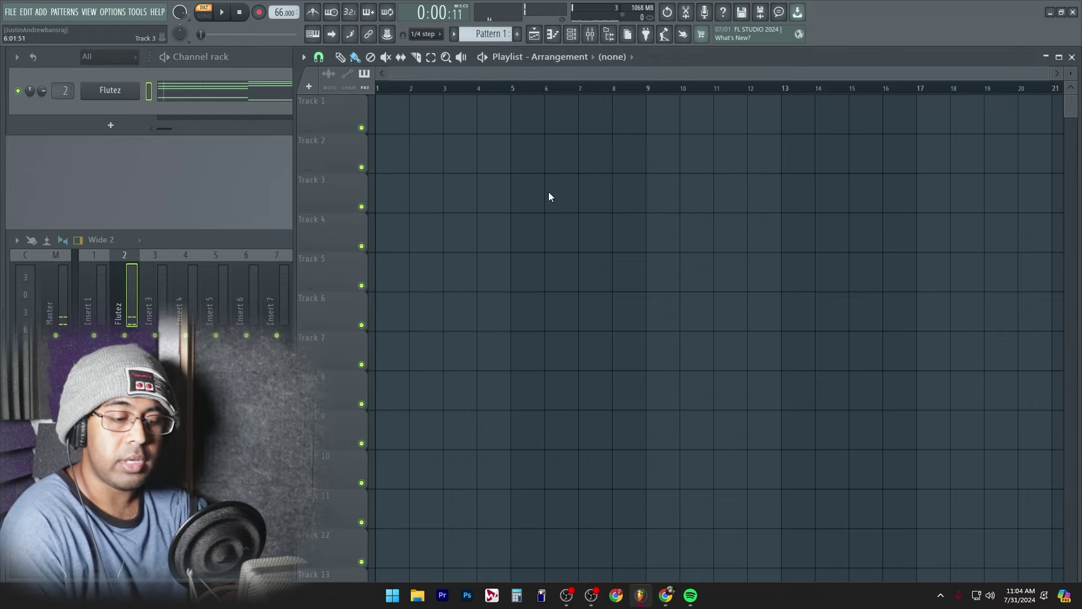
Save the project as Beat 1.flp and consolidate Track 1, holding the Pattern 1 clip, to audio from the track start.
{"action": "key", "text": "ctrl+shift+s"}
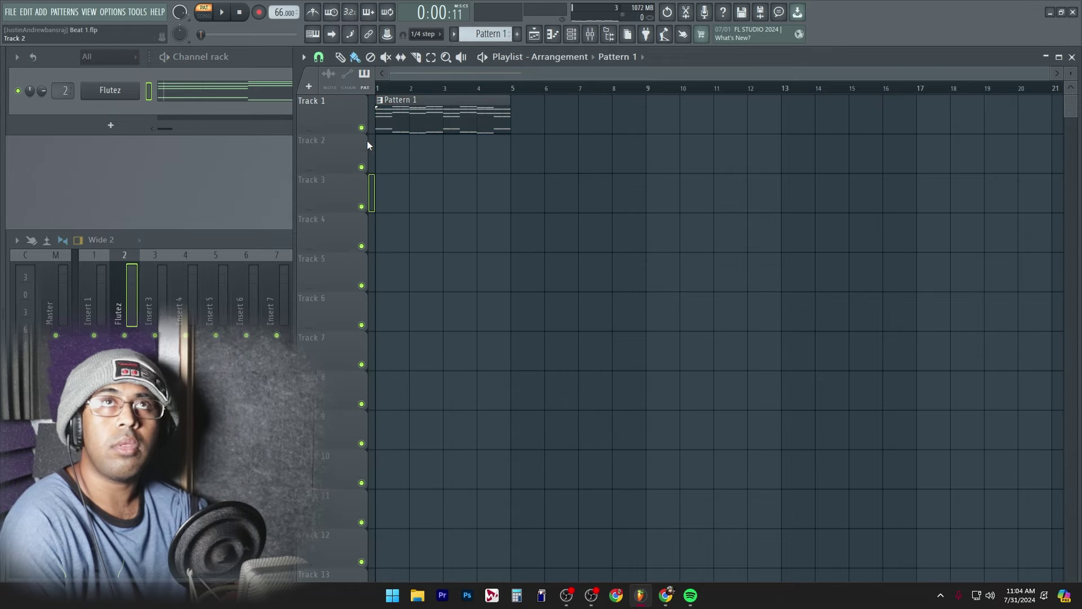
{"action": "right_click", "coordinate": [339, 97]}
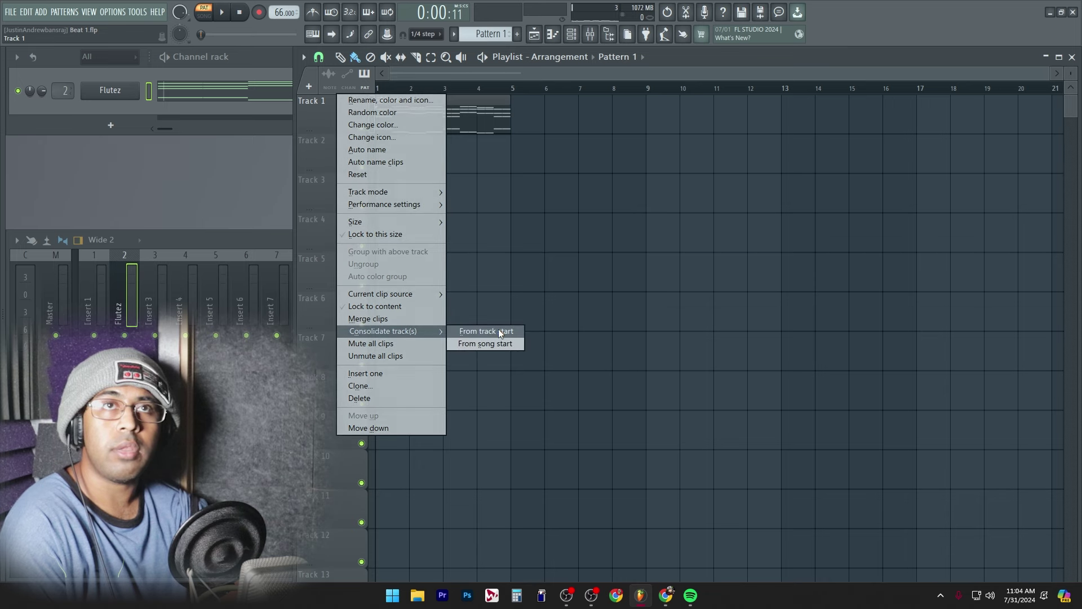
{"action": "left_click", "coordinate": [500, 332]}
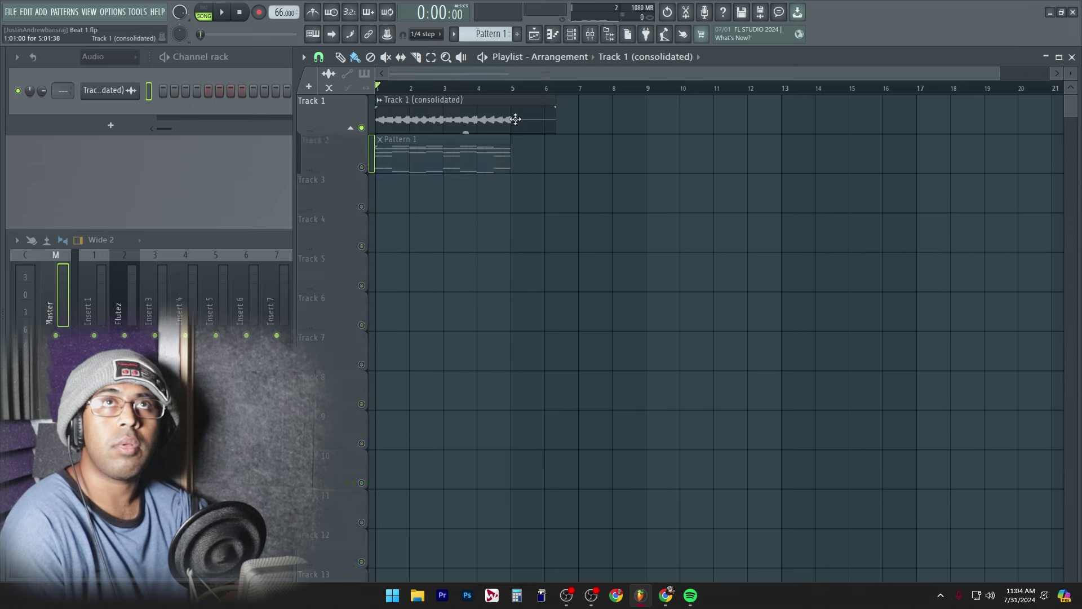
Place a copy of the consolidated Track 1 audio clip at bar 5, and play across the point where the two clips meet.
{"action": "double_click", "coordinate": [492, 121]}
{"action": "left_click", "coordinate": [466, 122]}
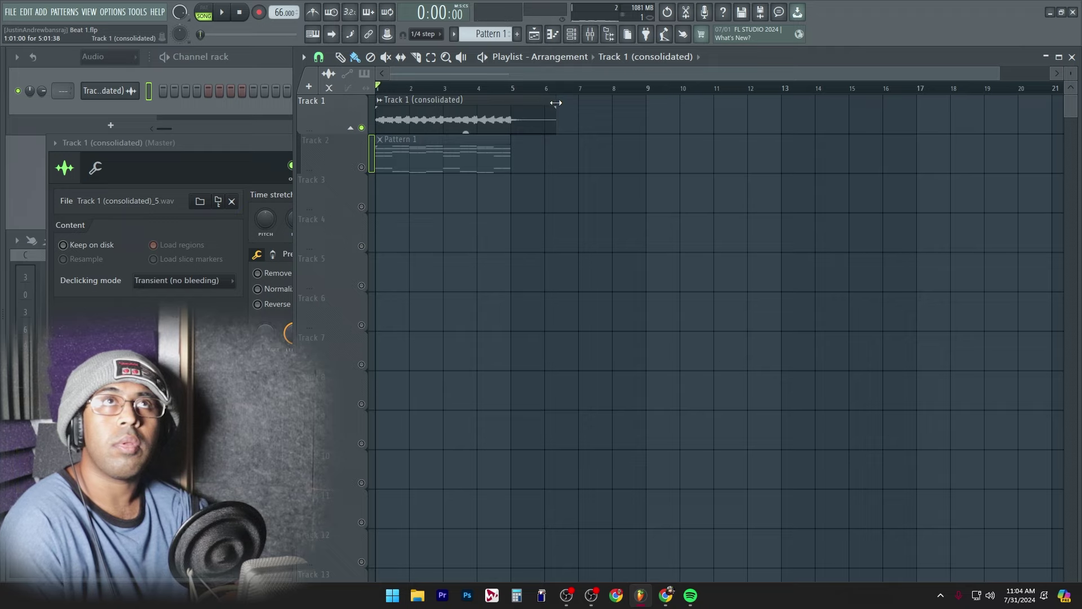
{"action": "scroll", "coordinate": [509, 255], "scroll_direction": "up", "scroll_amount": 3}
{"action": "scroll", "coordinate": [457, 278], "scroll_direction": "up", "scroll_amount": 4}
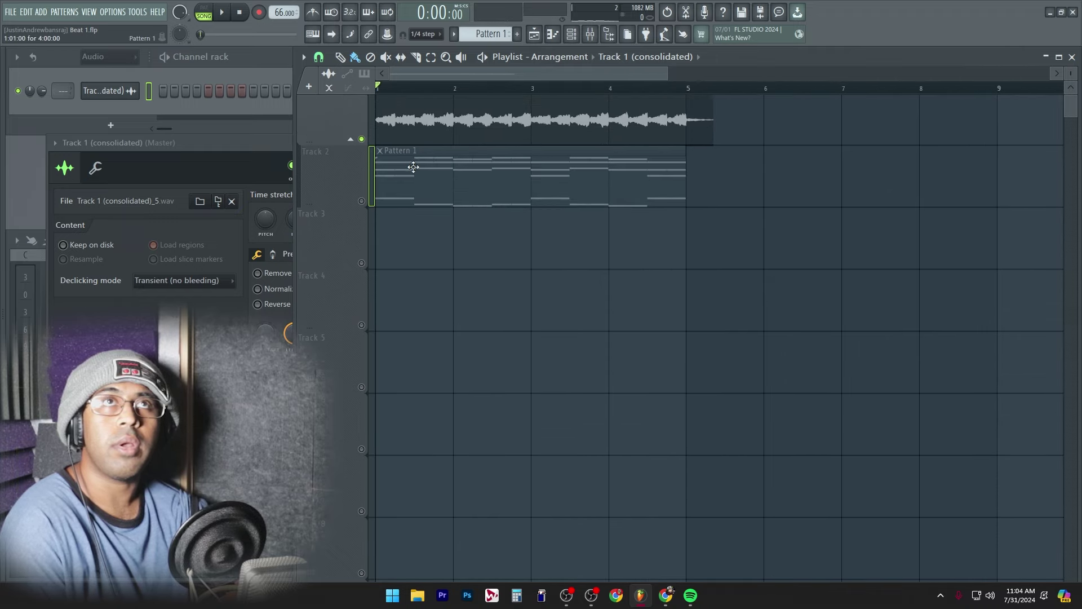
{"action": "mouse_move", "coordinate": [432, 145]}
{"action": "left_mouse_down"}
{"action": "mouse_move", "coordinate": [801, 145]}
{"action": "mouse_move", "coordinate": [750, 142]}
{"action": "left_mouse_up"}
{"action": "key", "text": "space"}
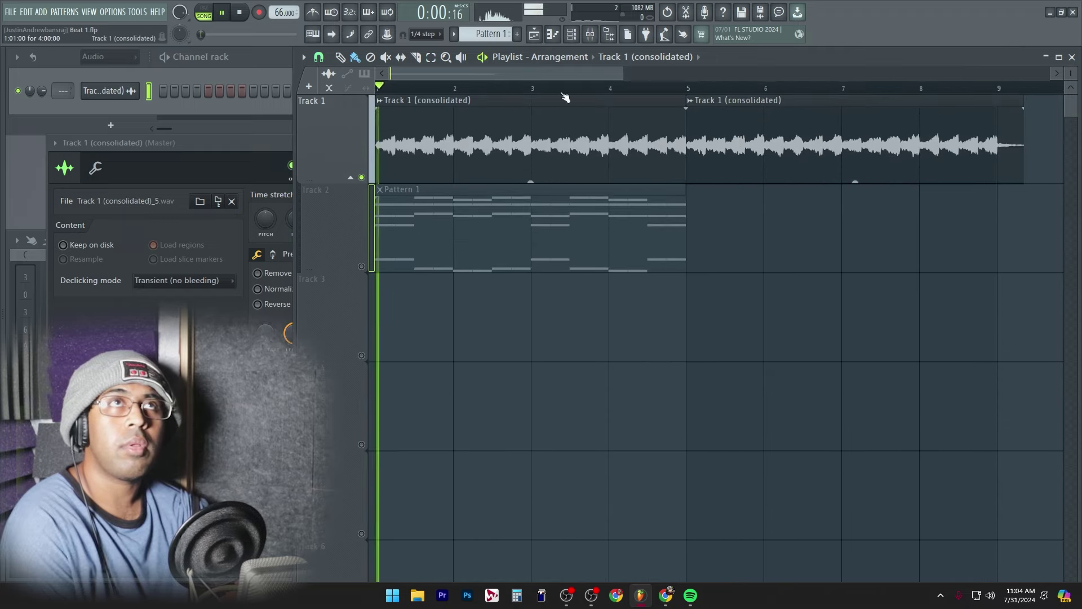
{"action": "left_click", "coordinate": [671, 90]}
{"action": "left_click", "coordinate": [658, 91]}
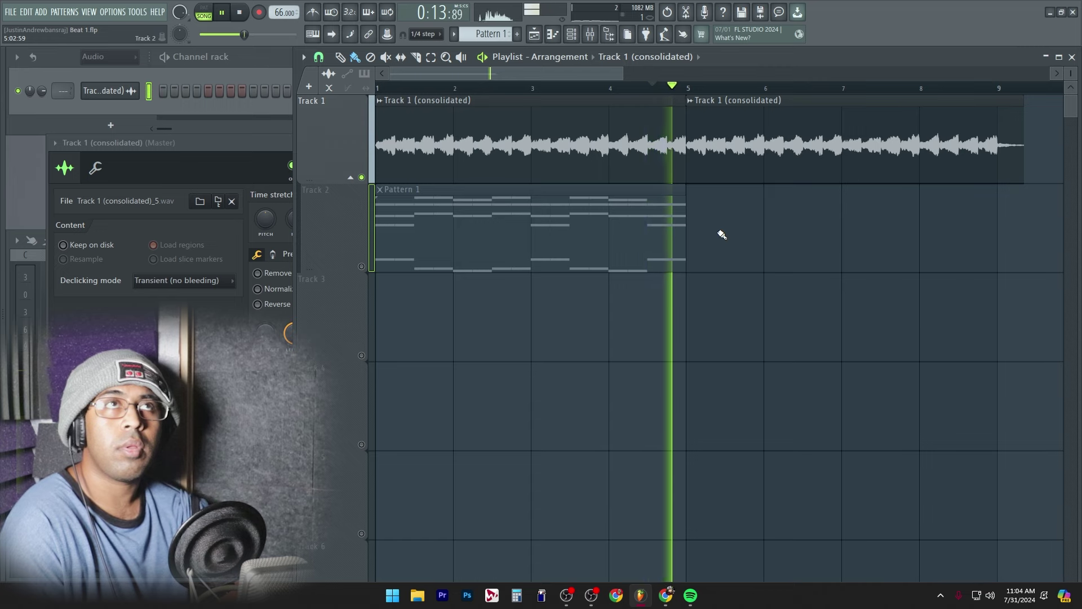
Set the consolidated clip's pitch range to 12 and raise its time-stretching pitch in Auto mode.
{"action": "double_click", "coordinate": [561, 157]}
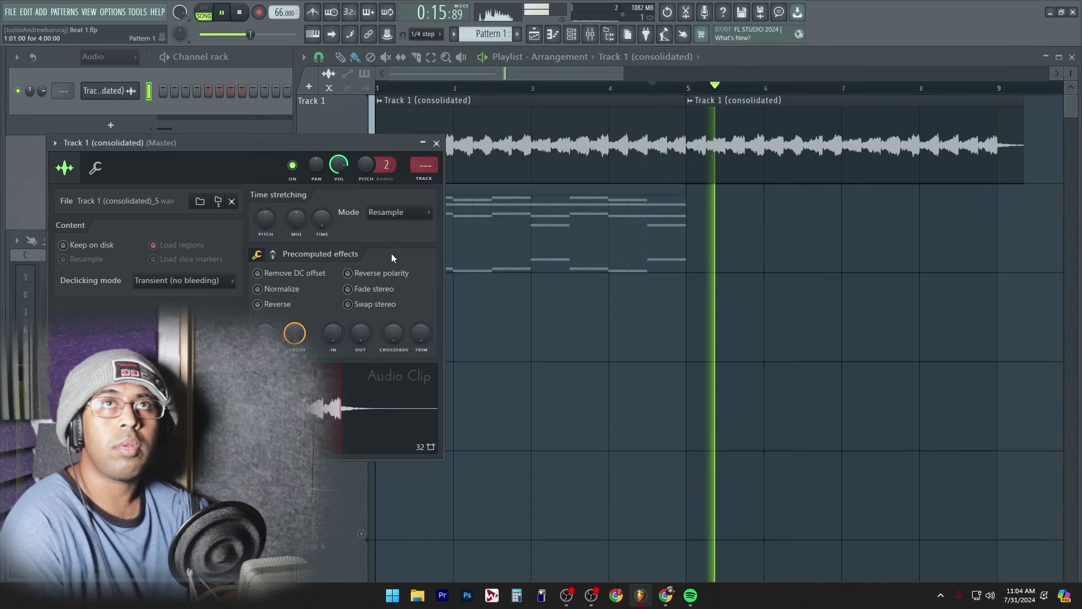
{"action": "left_click_drag", "start_coordinate": [384, 165], "coordinate": [384, 139]}
{"action": "left_click_drag", "start_coordinate": [265, 219], "coordinate": [265, 191]}
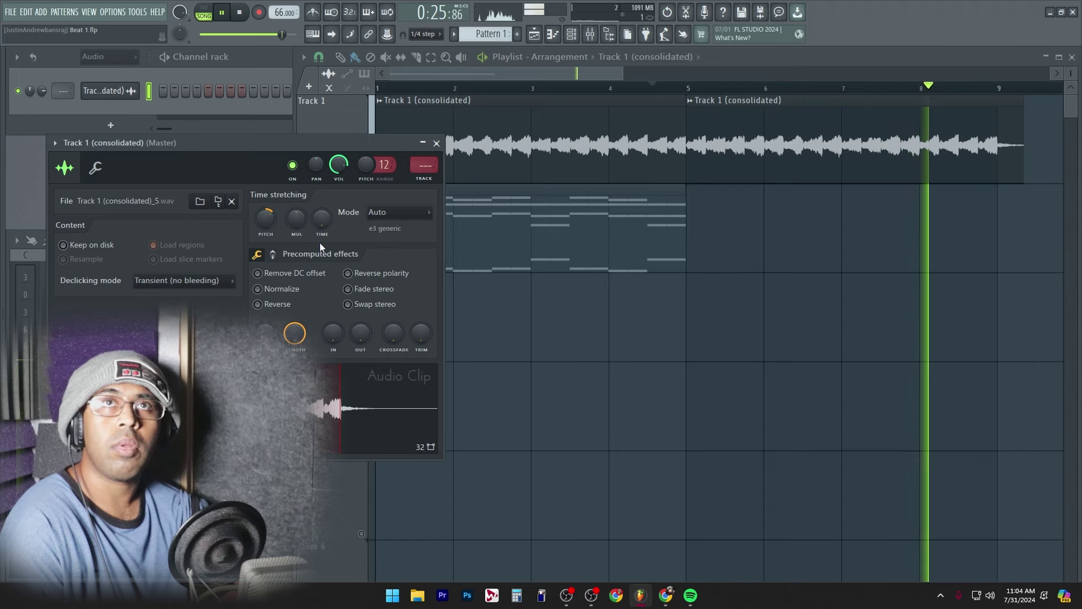
{"action": "left_click", "coordinate": [436, 144]}
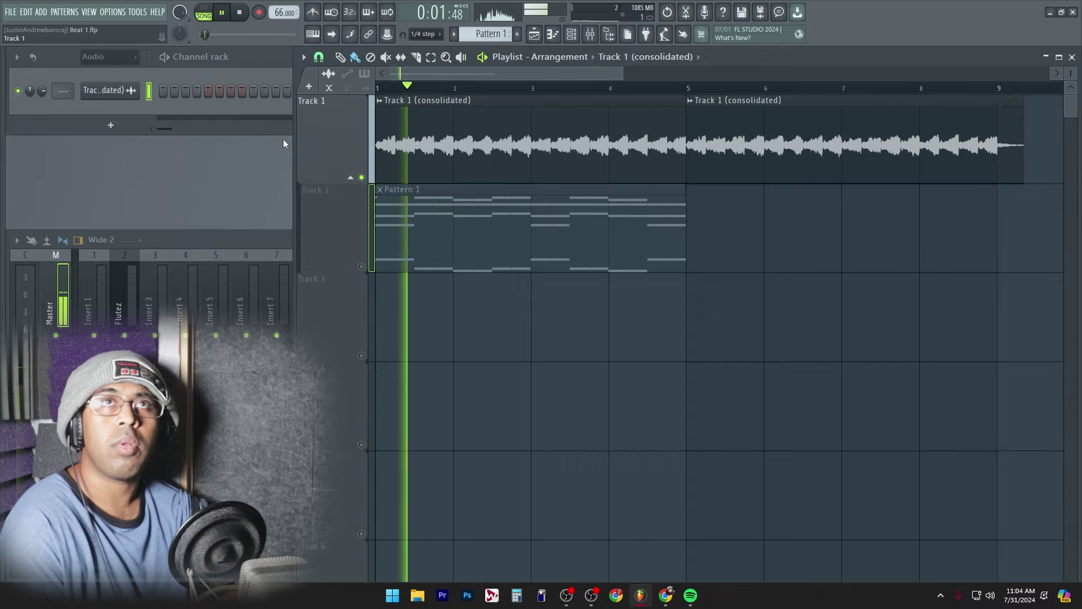
Route the consolidated Track 1 audio to mixer insert 1, and set its Gross Beat time slot to Basic 9 while playing it back.
{"action": "right_click", "coordinate": [341, 135]}
{"action": "left_click", "coordinate": [323, 134]}
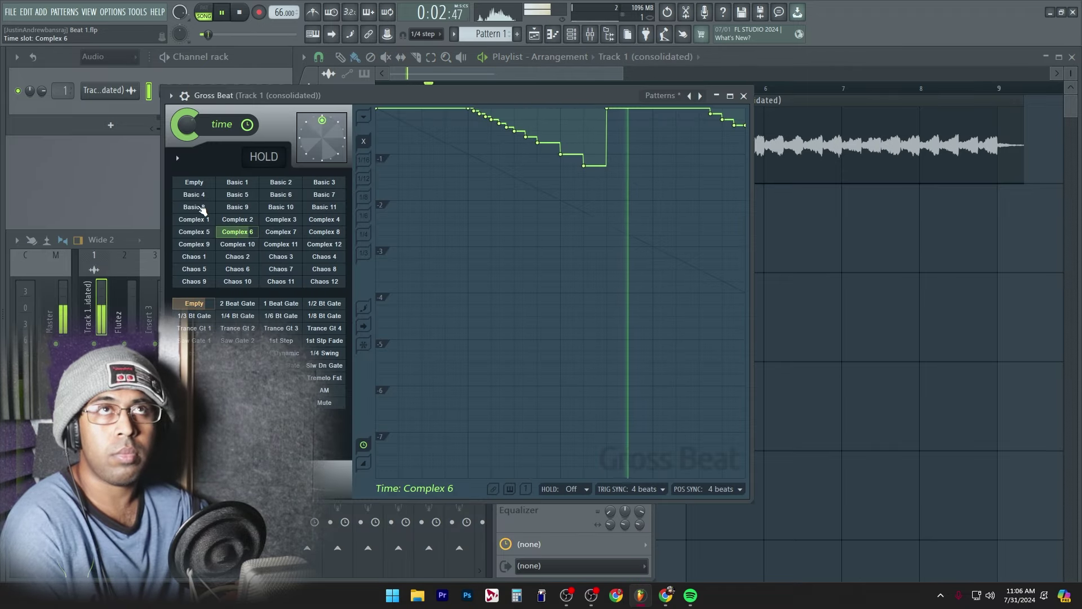
{"action": "left_click", "coordinate": [237, 207]}
{"action": "key", "text": "space"}
{"action": "key", "text": "space"}
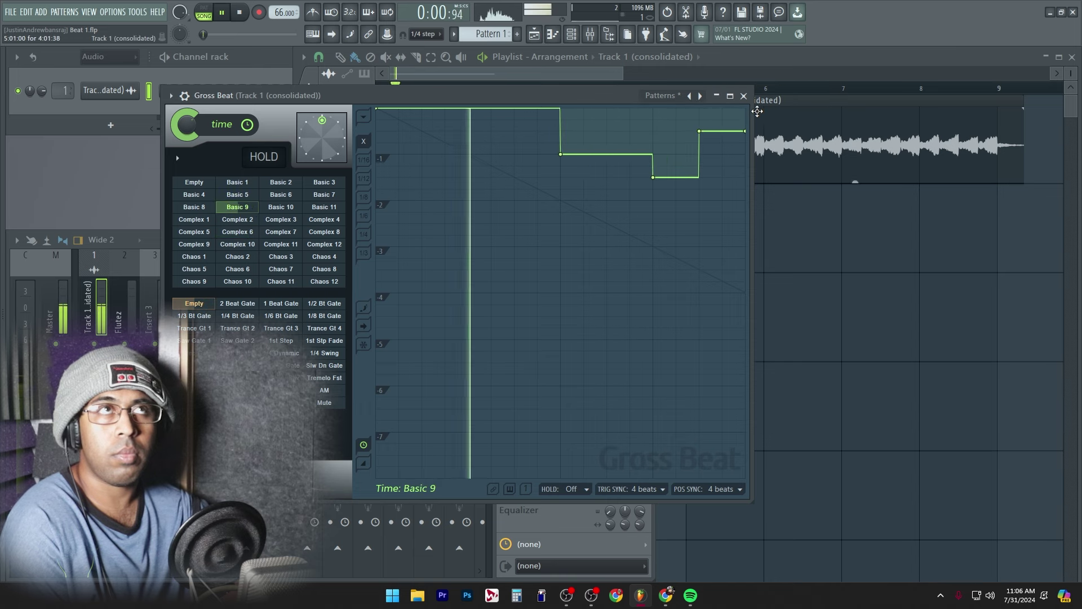
{"action": "left_click", "coordinate": [744, 96]}
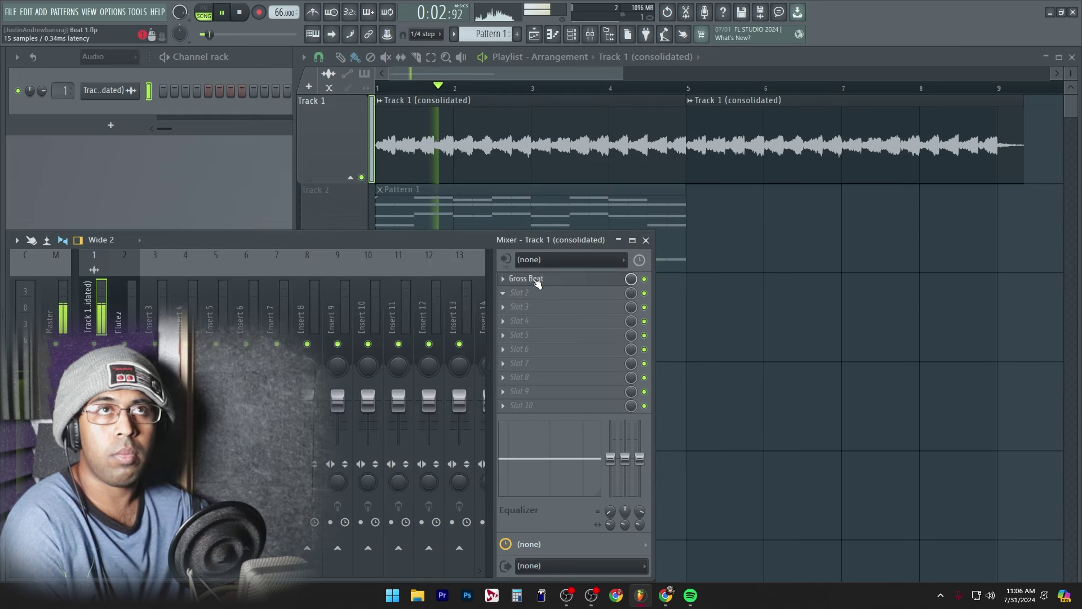
{"action": "left_click", "coordinate": [537, 282]}
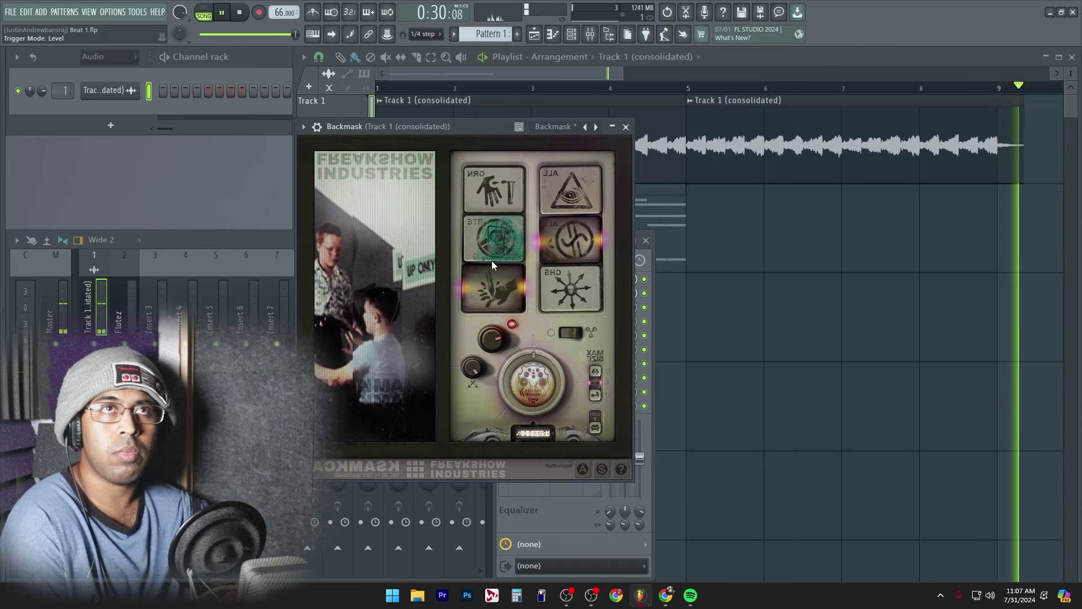
Set the Backmask effect's trigger mode to Beat on the consolidated Track 1 audio.
{"action": "left_click", "coordinate": [491, 228]}
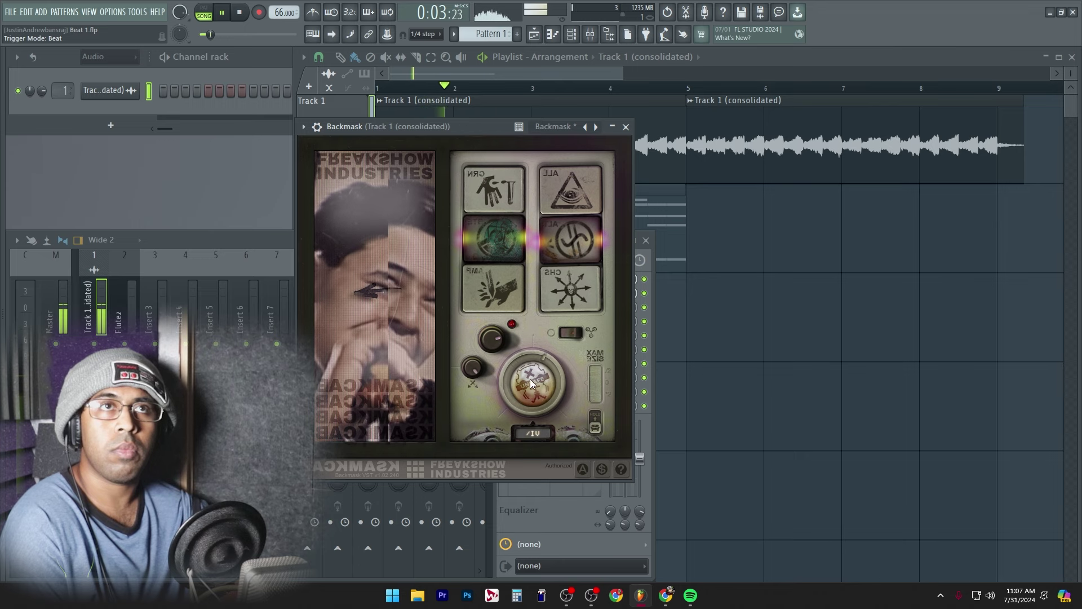
{"action": "scroll", "coordinate": [539, 422], "scroll_direction": "up", "scroll_amount": 1}
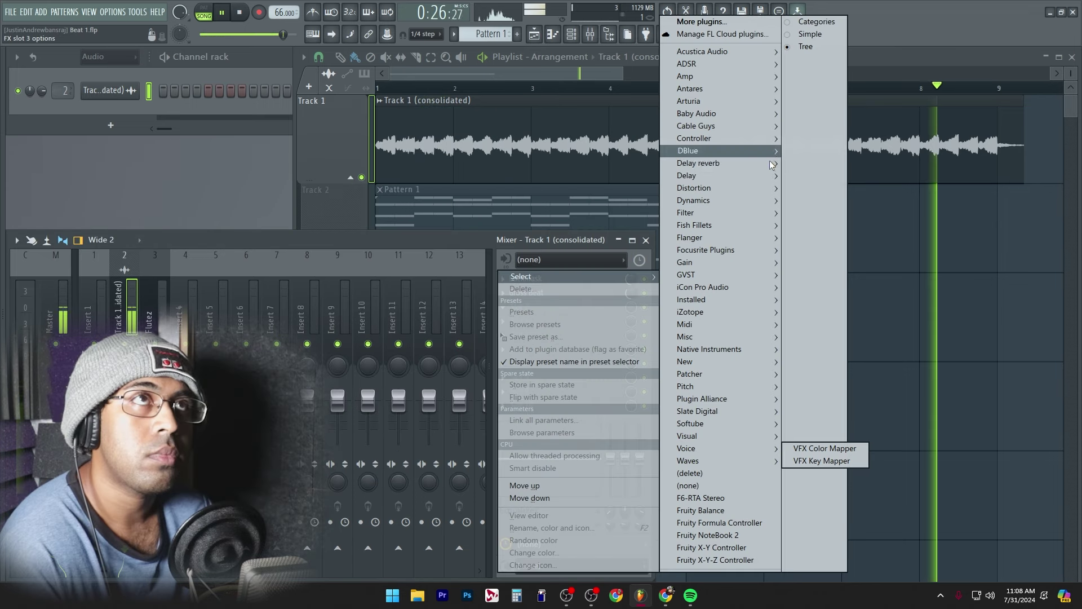
Add Fruity Reeverb 2 to effect slot 3 of the consolidated Track 1 insert, and adjust its wet level.
{"action": "mouse_move", "coordinate": [699, 163]}
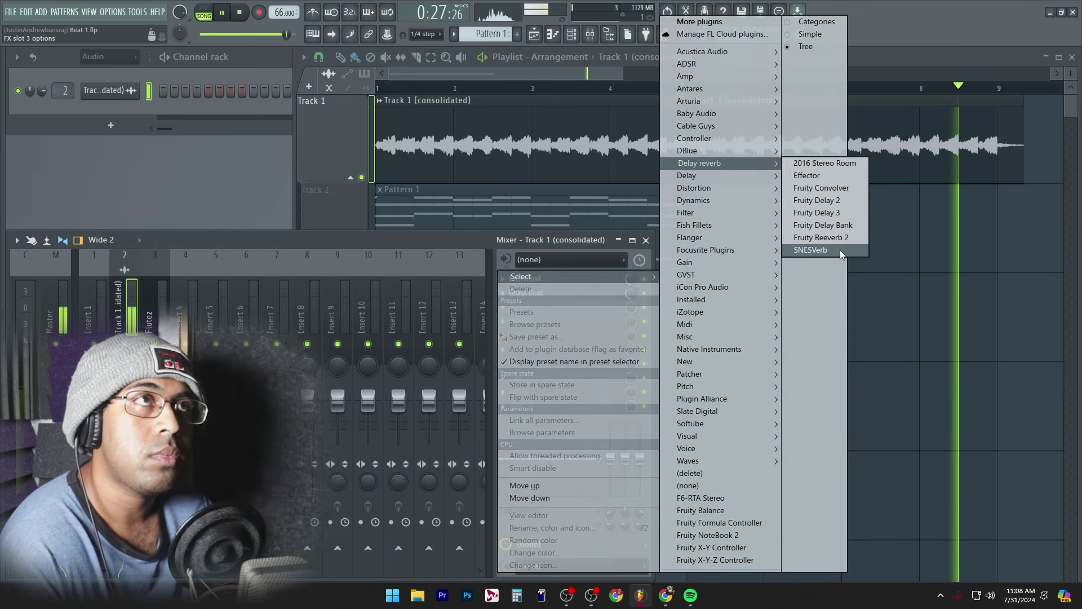
{"action": "left_click", "coordinate": [848, 238]}
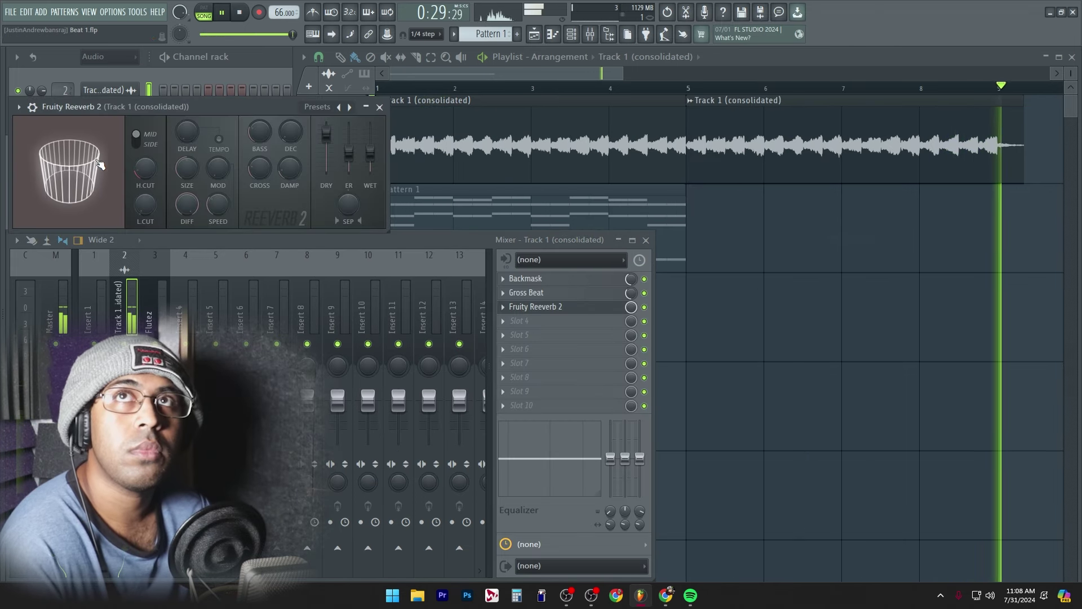
{"action": "left_click_drag", "start_coordinate": [259, 106], "coordinate": [458, 170]}
{"action": "left_click_drag", "start_coordinate": [569, 221], "coordinate": [525, 211]}
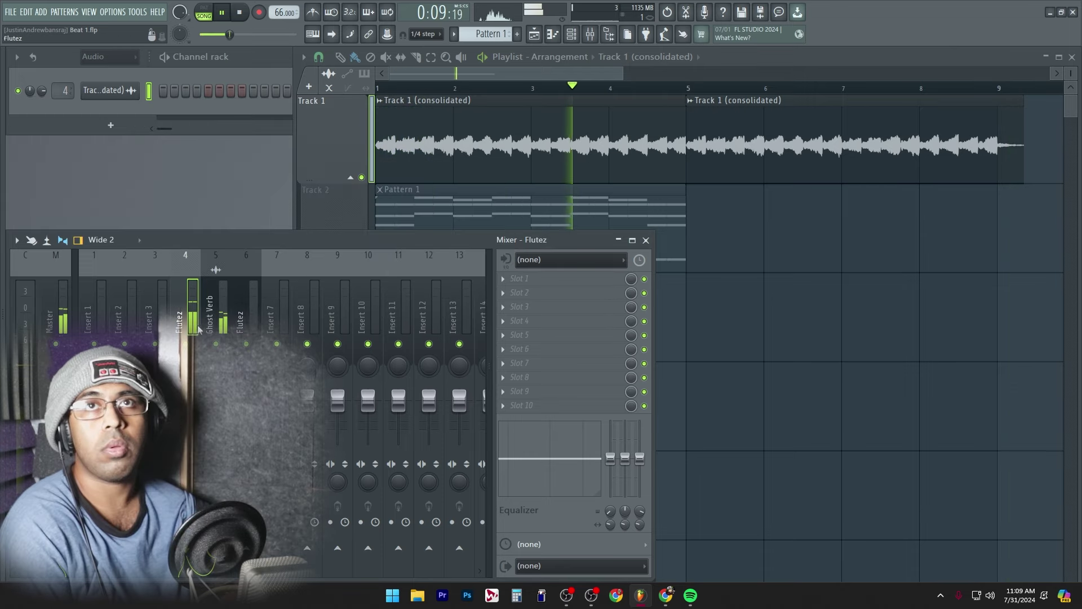
Open the sample settings of the first consolidated Track 1 clip in the playlist, and toggle playback.
{"action": "right_click", "coordinate": [190, 306]}
{"action": "key", "text": "Escape"}
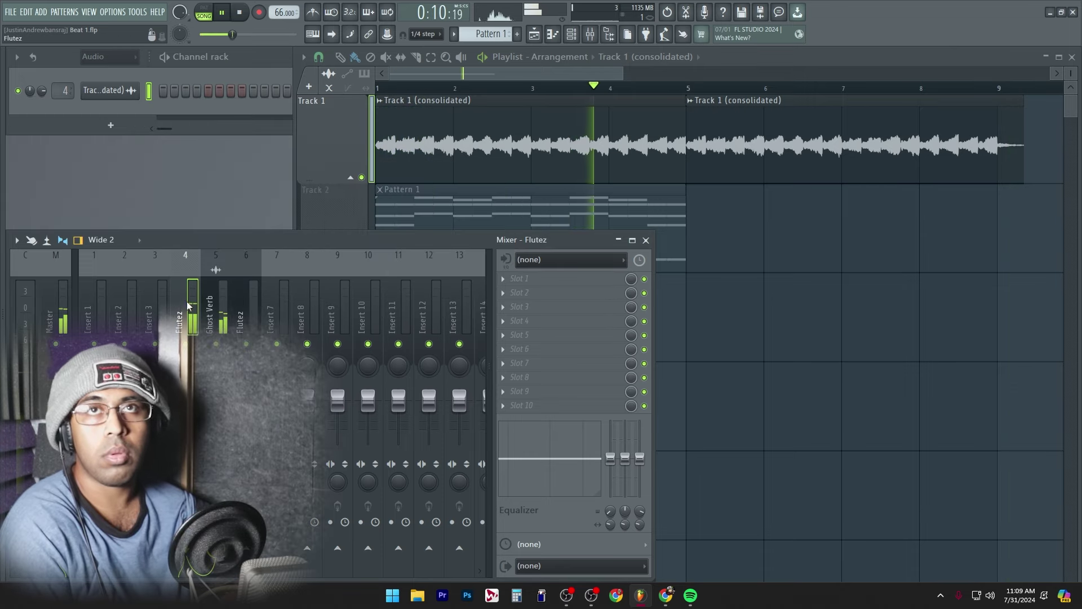
{"action": "right_click", "coordinate": [852, 321]}
{"action": "double_click", "coordinate": [511, 148]}
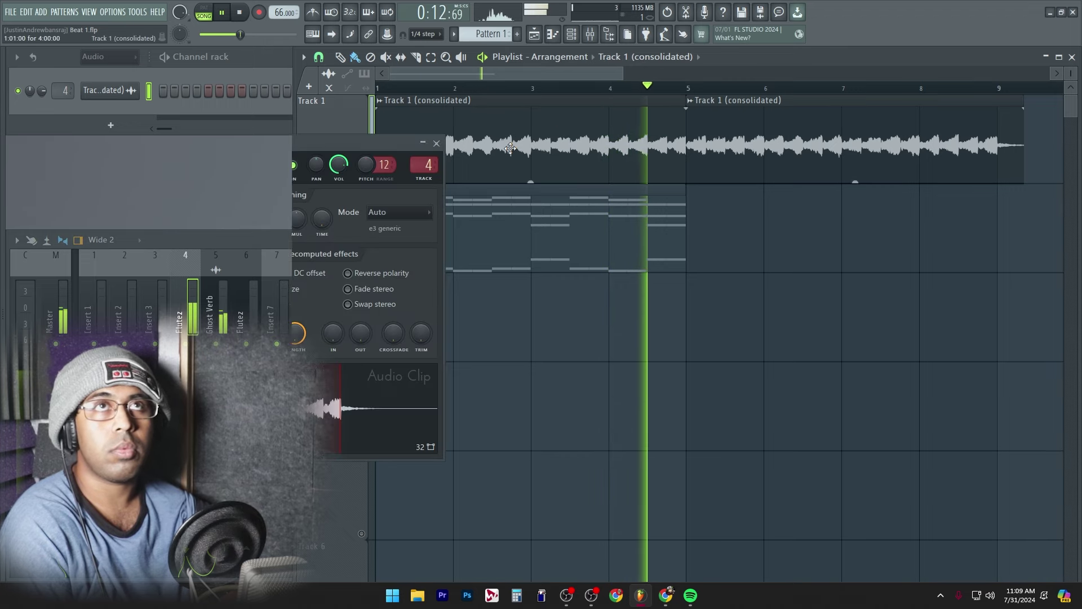
{"action": "key", "text": "space"}
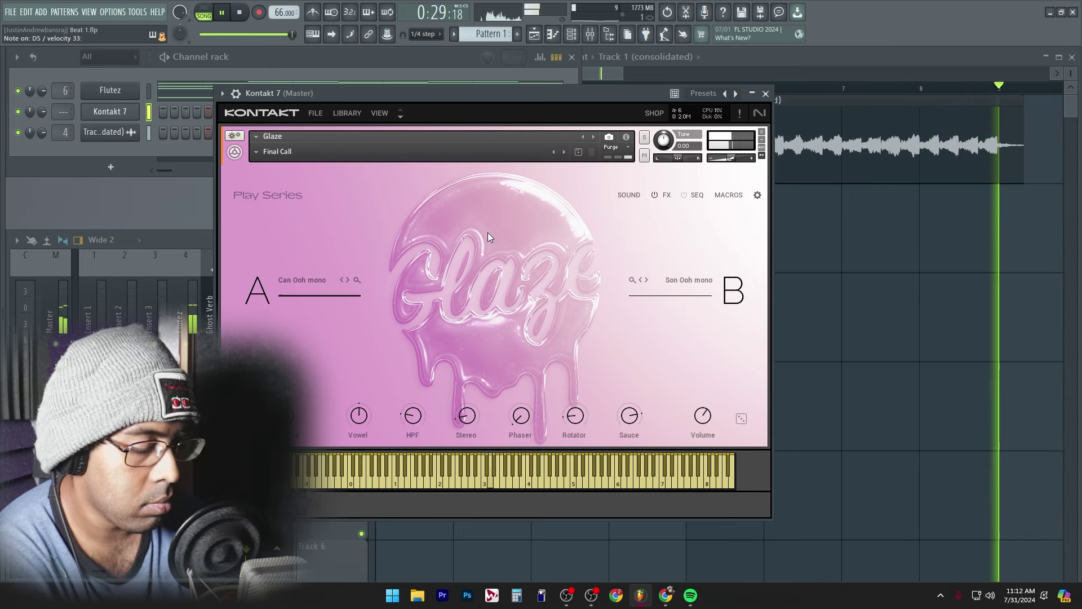
Stop playback and delete the Auto-Key plugin from the Flutez mixer insert 4.
{"action": "right_click", "coordinate": [1022, 309]}
{"action": "key", "text": "space"}
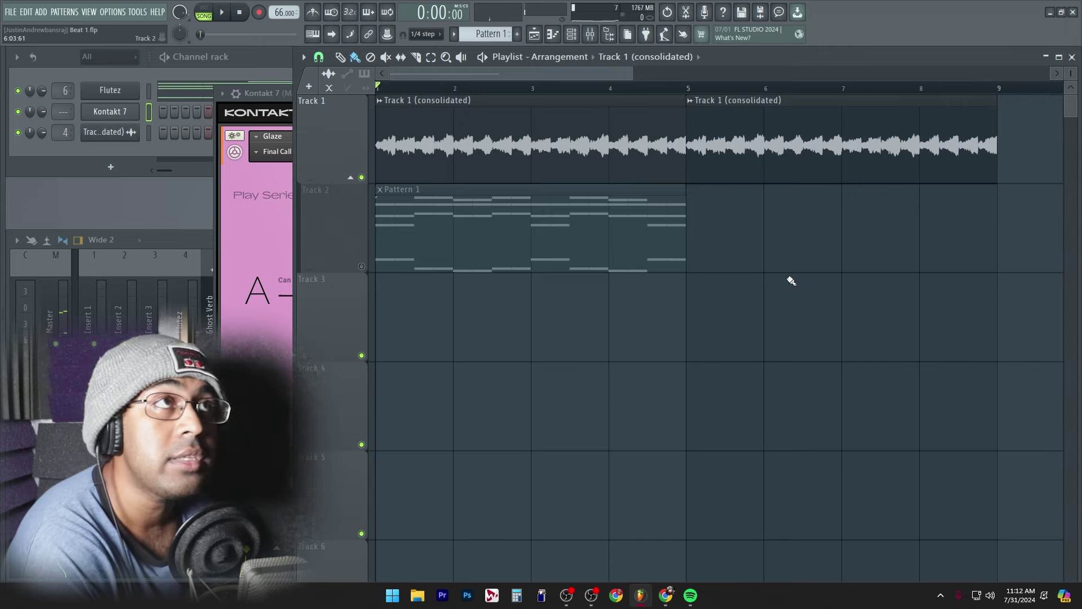
{"action": "left_click", "coordinate": [90, 309]}
{"action": "left_click", "coordinate": [586, 279]}
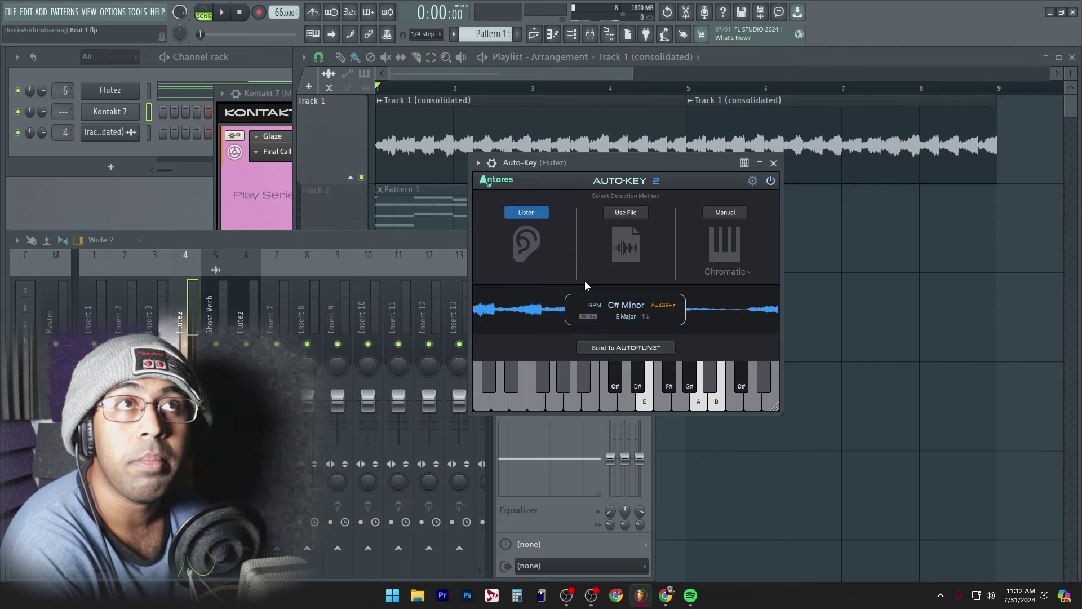
{"action": "left_click", "coordinate": [479, 163]}
{"action": "left_click", "coordinate": [495, 189]}
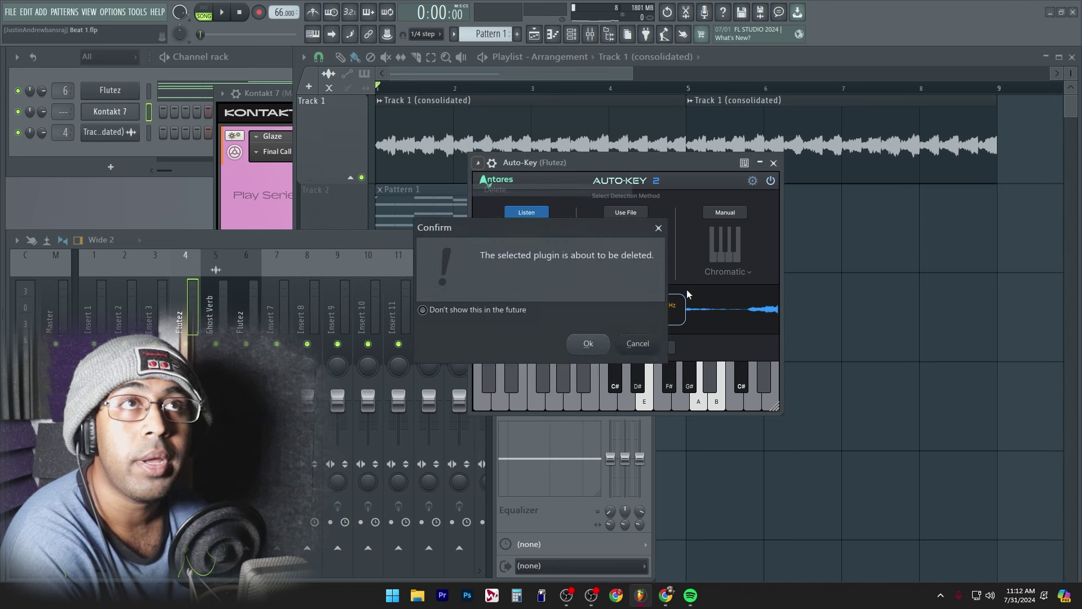
{"action": "left_click", "coordinate": [588, 343]}
{"action": "left_click", "coordinate": [319, 156]}
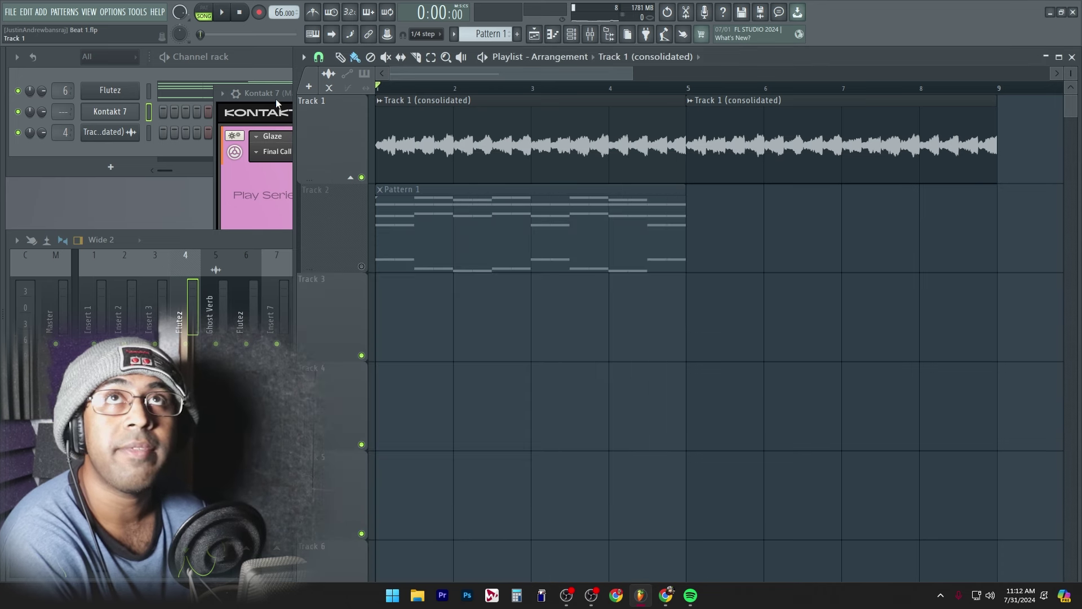
Record a Kontakt 7 Glaze vocal melody into the Voice pattern on Track 3, and open the recorded pattern.
{"action": "left_click_drag", "start_coordinate": [276, 100], "coordinate": [245, 123]}
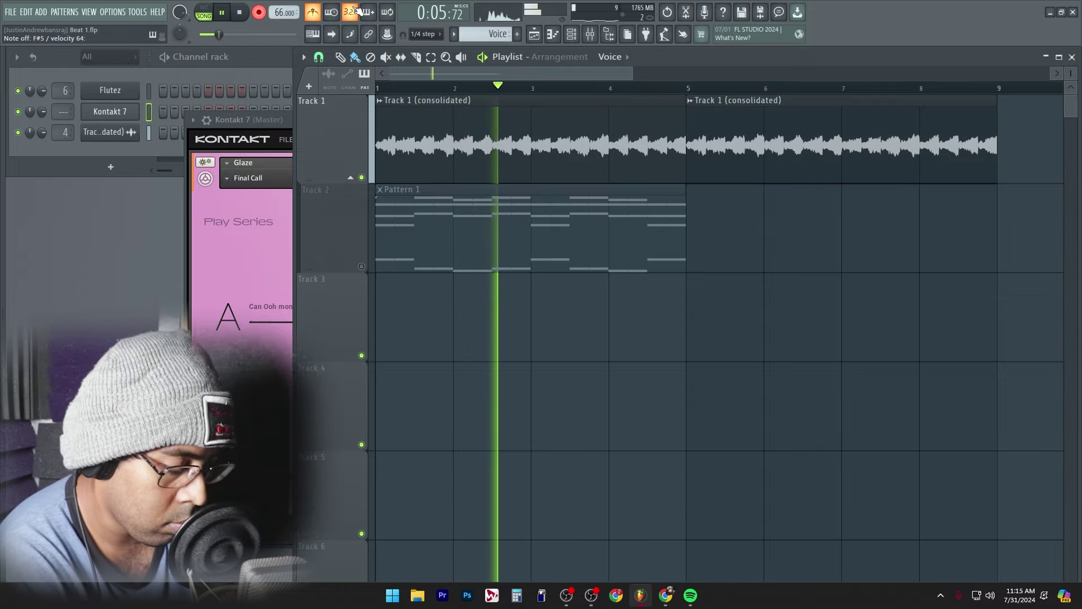
{"action": "key", "text": "space"}
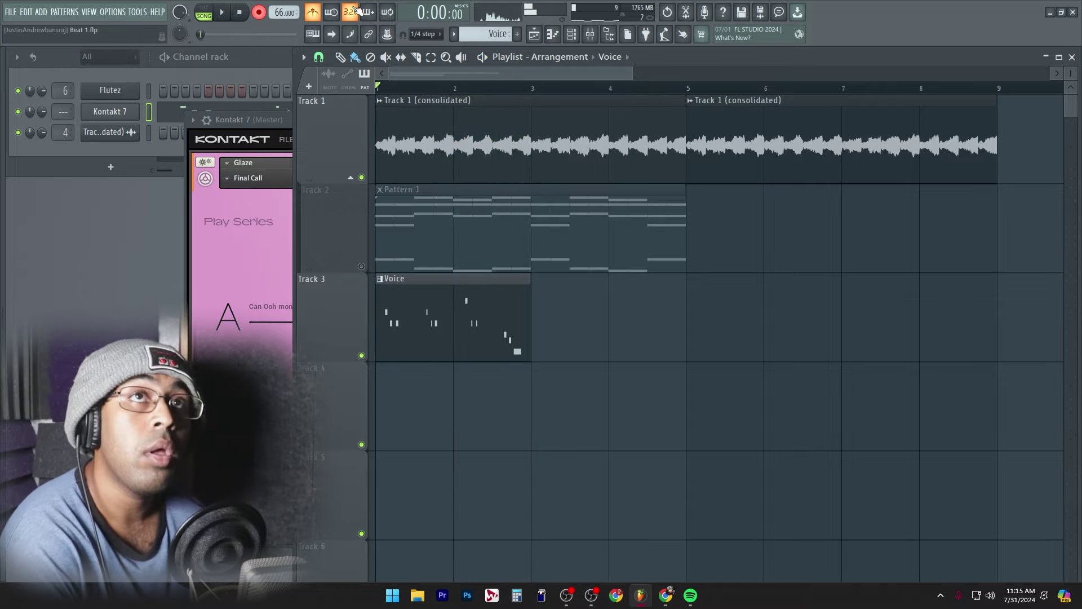
{"action": "double_click", "coordinate": [443, 316]}
{"action": "double_click", "coordinate": [835, 124]}
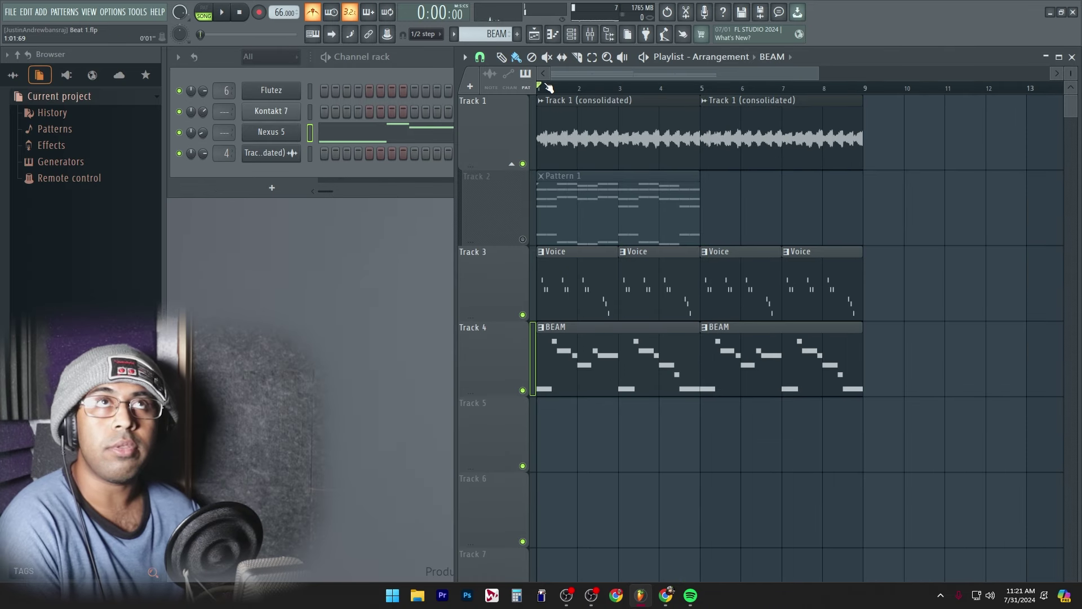
Select the whole arrangement up to bar 9 for looped playback, and add a JPlatinum Kick hit on step 4 of the Drums pattern.
{"action": "key", "text": "ctrl+a"}
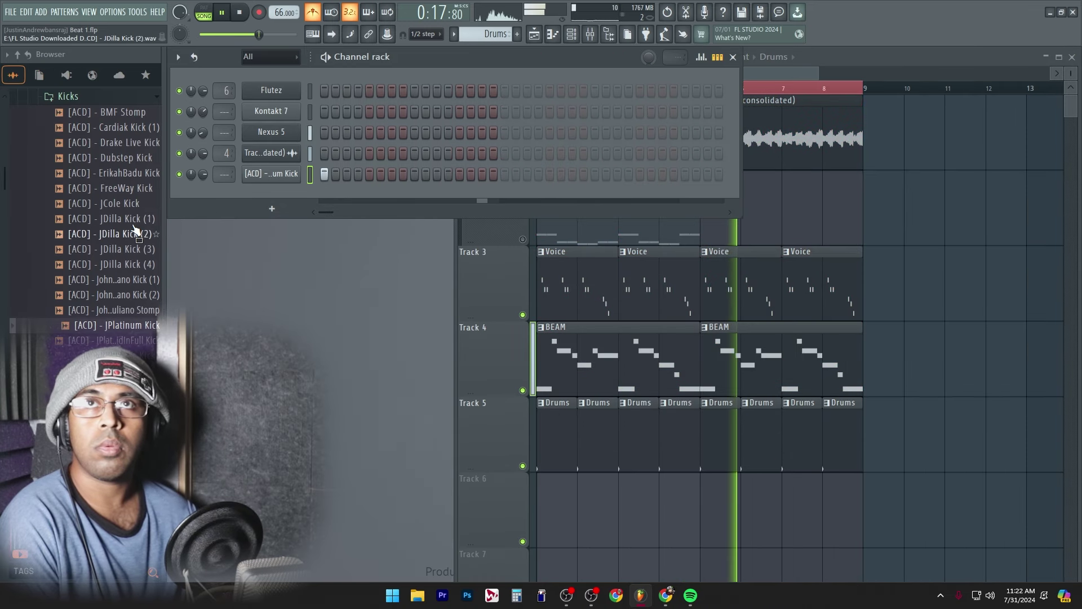
{"action": "left_click", "coordinate": [257, 174]}
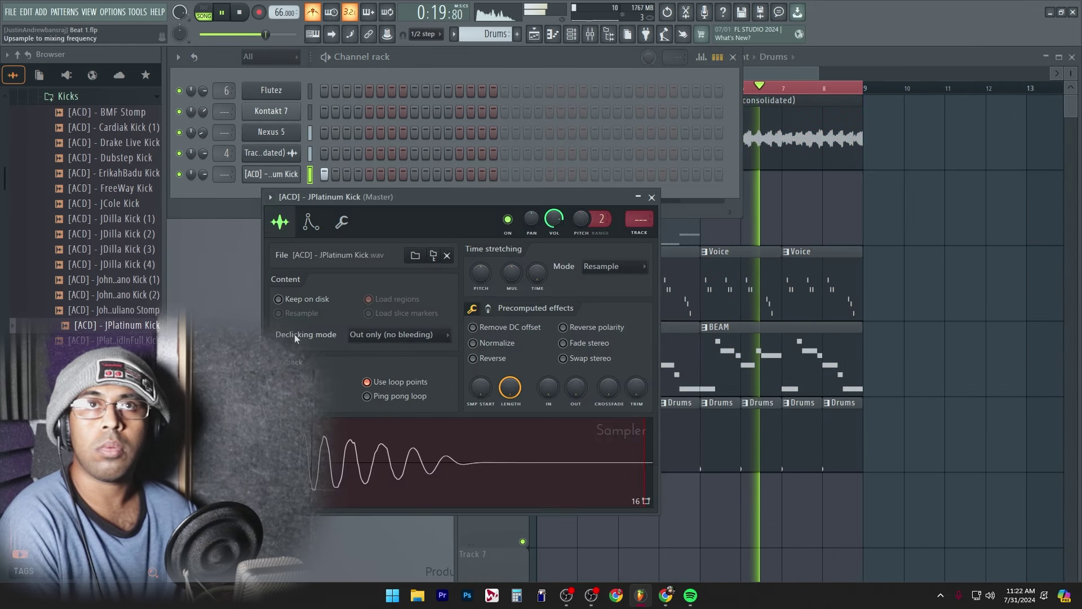
{"action": "left_click", "coordinate": [652, 197]}
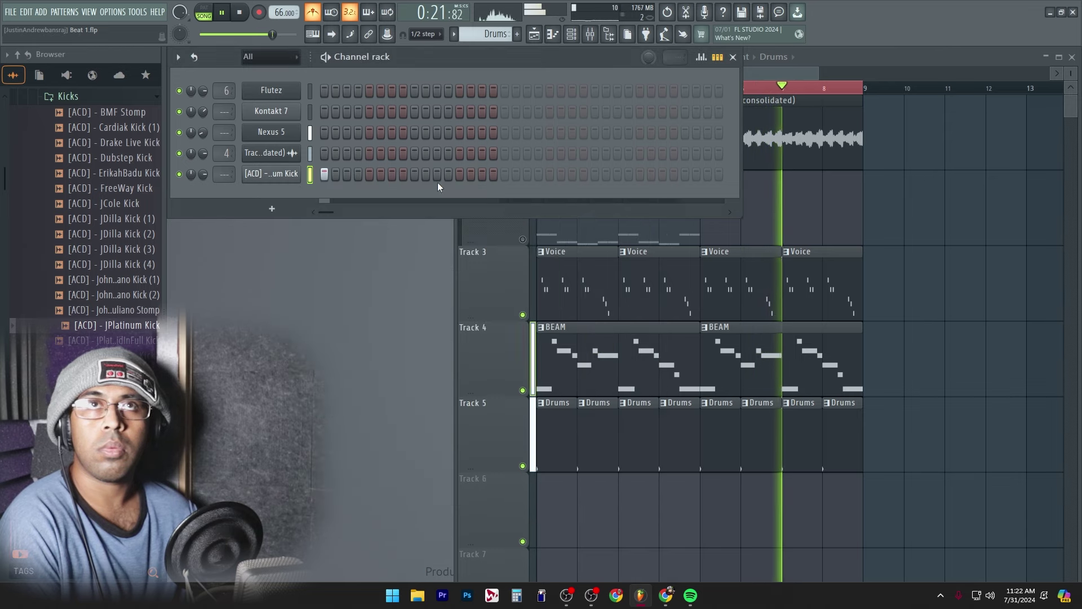
{"action": "left_click", "coordinate": [348, 174]}
{"action": "key", "text": "space"}
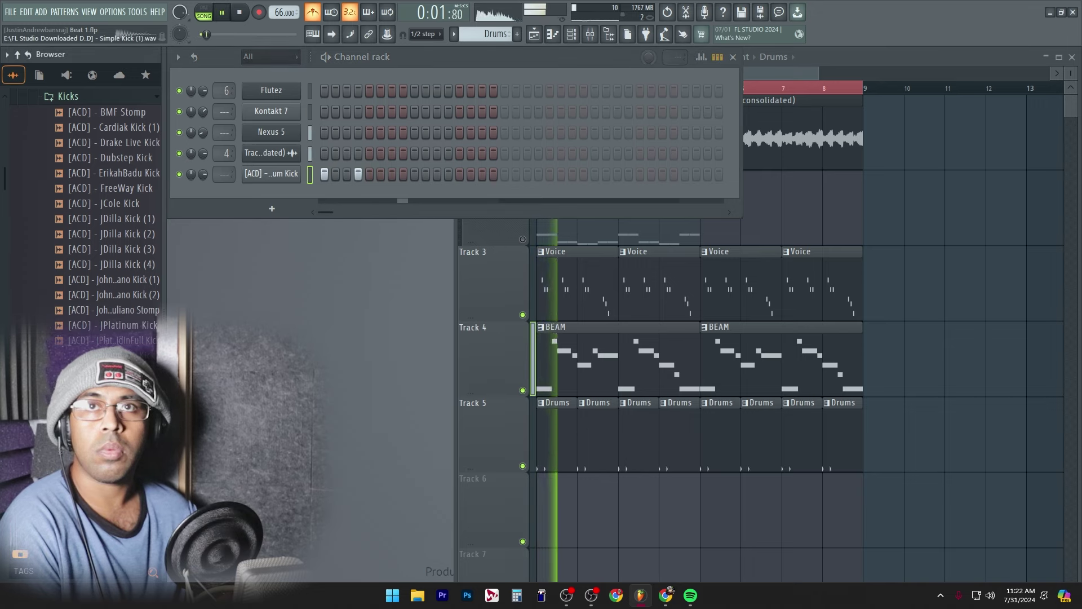
Browse the kit's kick samples and audition its Hi Hats folder, including JDilla Live Hats (3), (2) and (1).
{"action": "scroll", "coordinate": [113, 206], "scroll_direction": "down", "scroll_amount": 5}
{"action": "scroll", "coordinate": [112, 242], "scroll_direction": "up", "scroll_amount": 5}
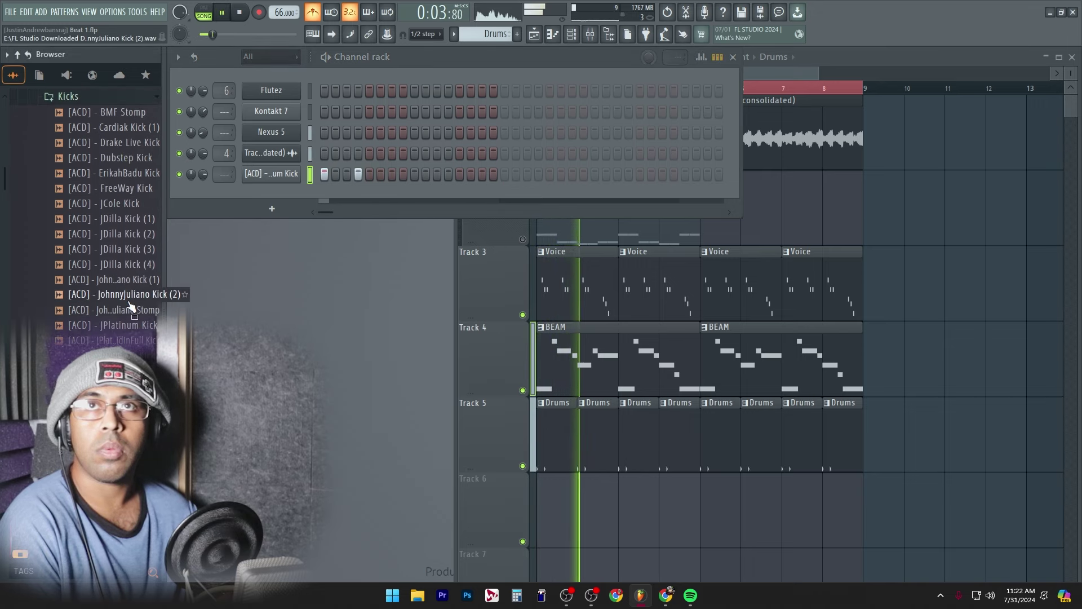
{"action": "scroll", "coordinate": [112, 176], "scroll_direction": "up", "scroll_amount": 3}
{"action": "left_click", "coordinate": [68, 217]}
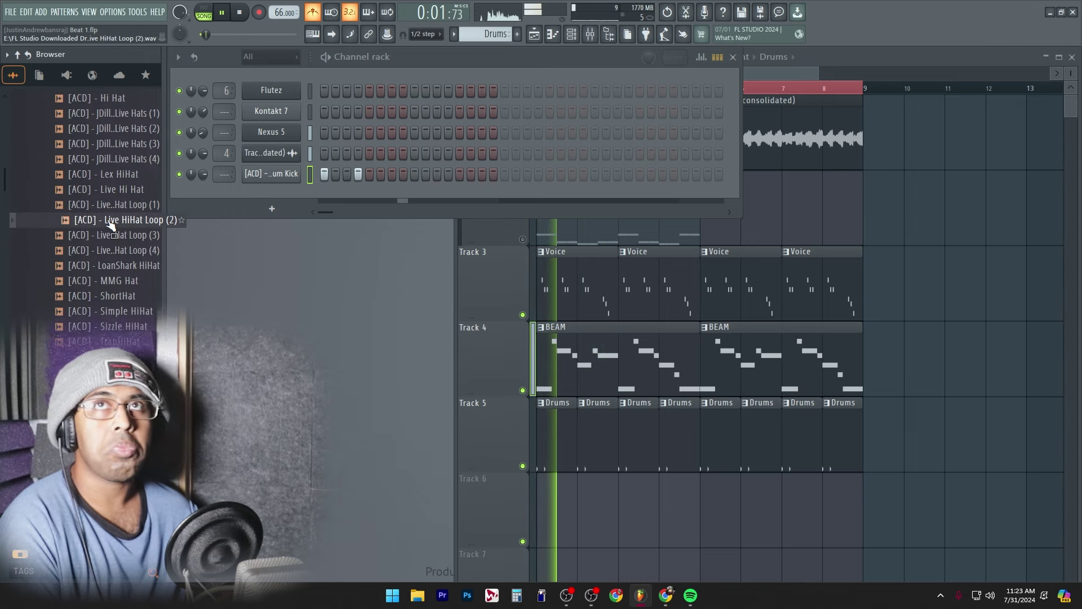
{"action": "key", "text": "space"}
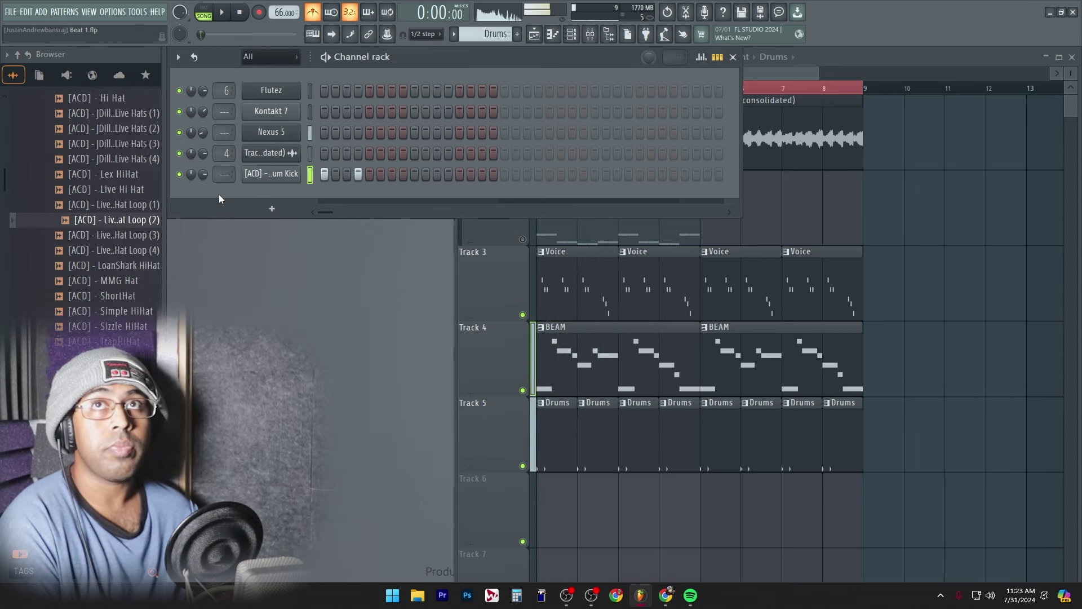
{"action": "scroll", "coordinate": [107, 214], "scroll_direction": "up", "scroll_amount": 3}
{"action": "left_click", "coordinate": [116, 250]}
{"action": "left_click", "coordinate": [121, 270]}
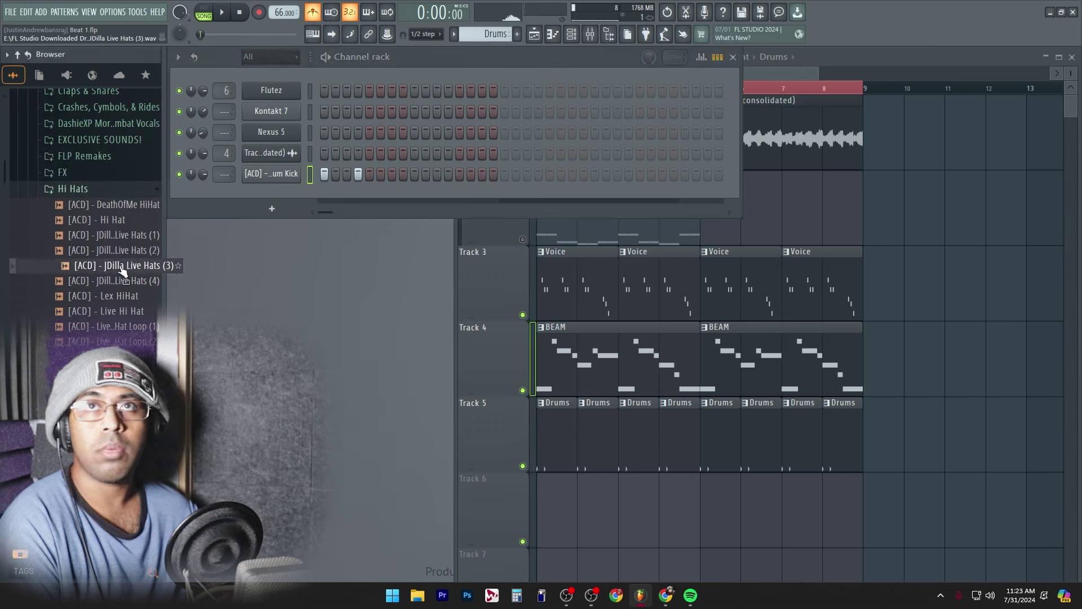
{"action": "left_click", "coordinate": [120, 255]}
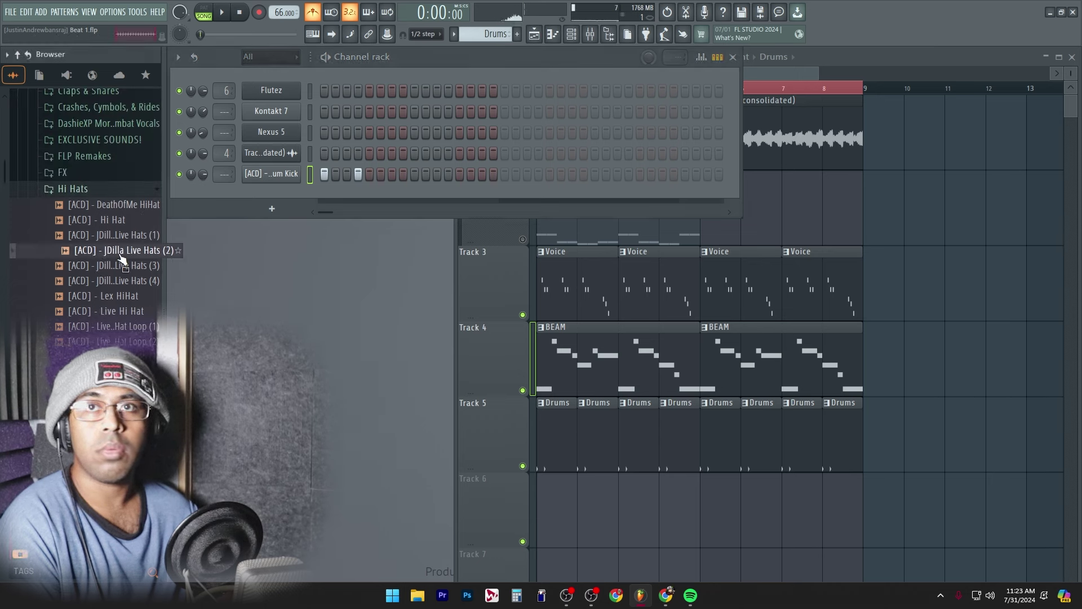
{"action": "left_click", "coordinate": [124, 237]}
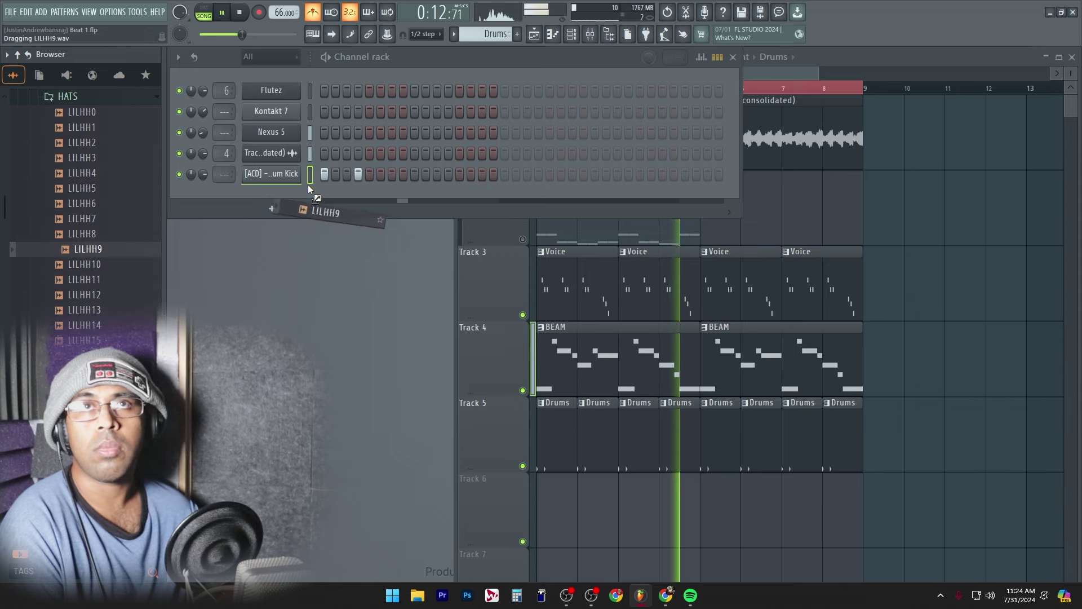
Add the LILHH9, LILHH5 and LILHH4 hi-hat samples as new channels in the channel rack.
{"action": "left_click_drag", "start_coordinate": [308, 185], "coordinate": [282, 195]}
{"action": "left_click_drag", "start_coordinate": [90, 188], "coordinate": [251, 216]}
{"action": "left_click", "coordinate": [83, 173]}
{"action": "left_click_drag", "start_coordinate": [88, 175], "coordinate": [248, 234]}
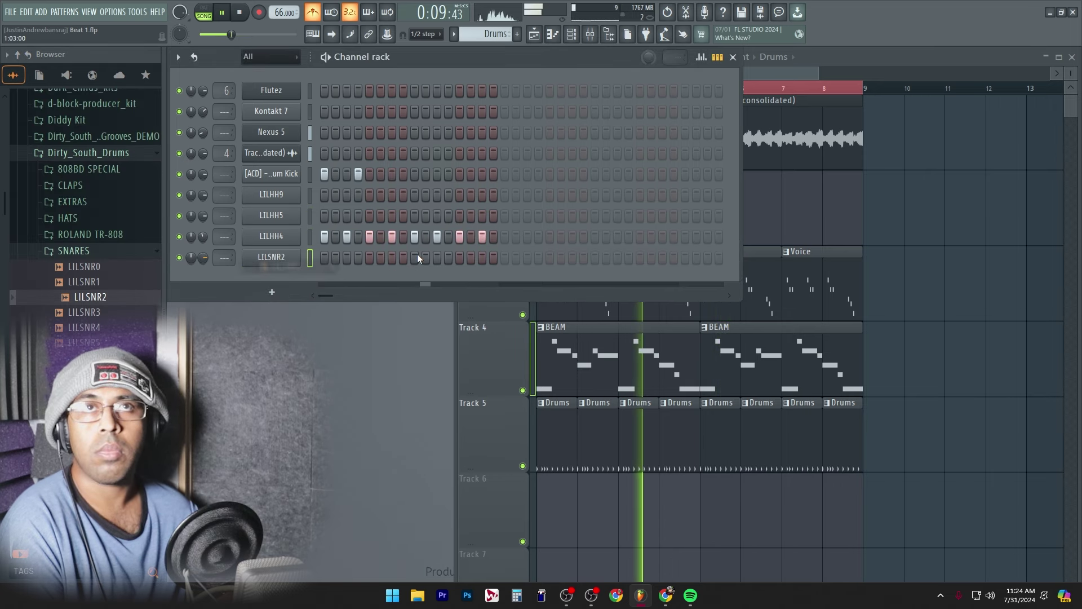
Restart playback, place LILSNR2 snare hits on steps 5 and 13, and add a kick hit on step 11 of the Drums pattern.
{"action": "key", "text": "space"}
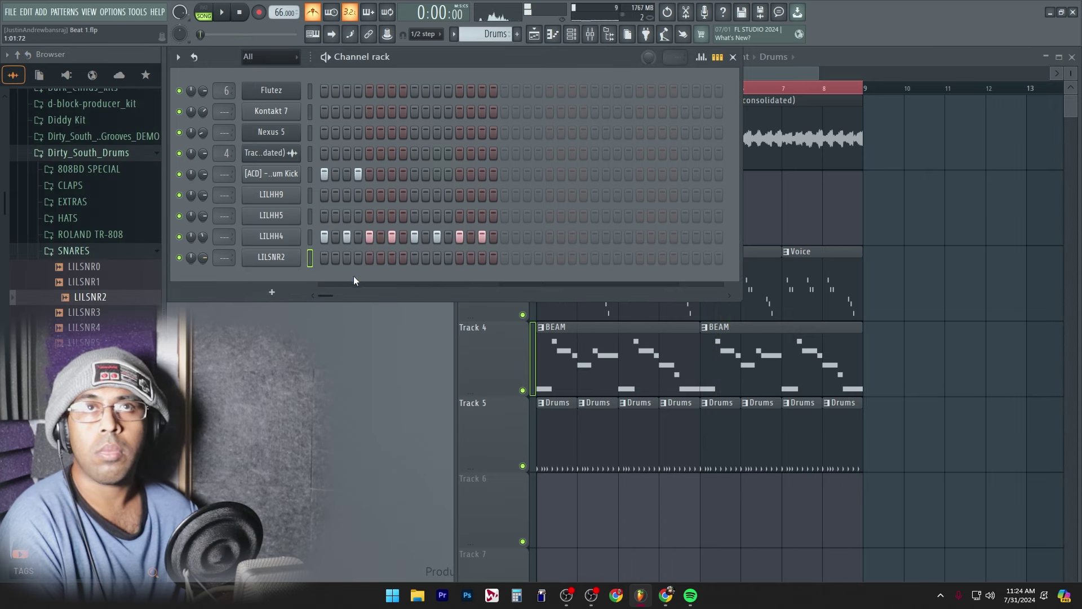
{"action": "key", "text": "space"}
{"action": "left_click", "coordinate": [369, 258]}
{"action": "left_click", "coordinate": [459, 257]}
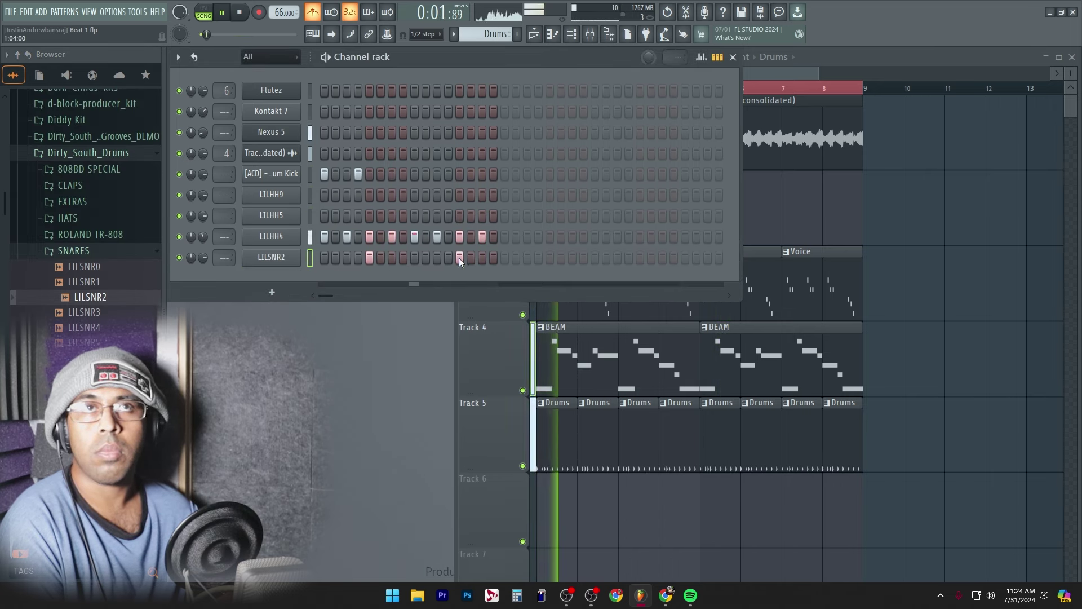
{"action": "left_click", "coordinate": [437, 173]}
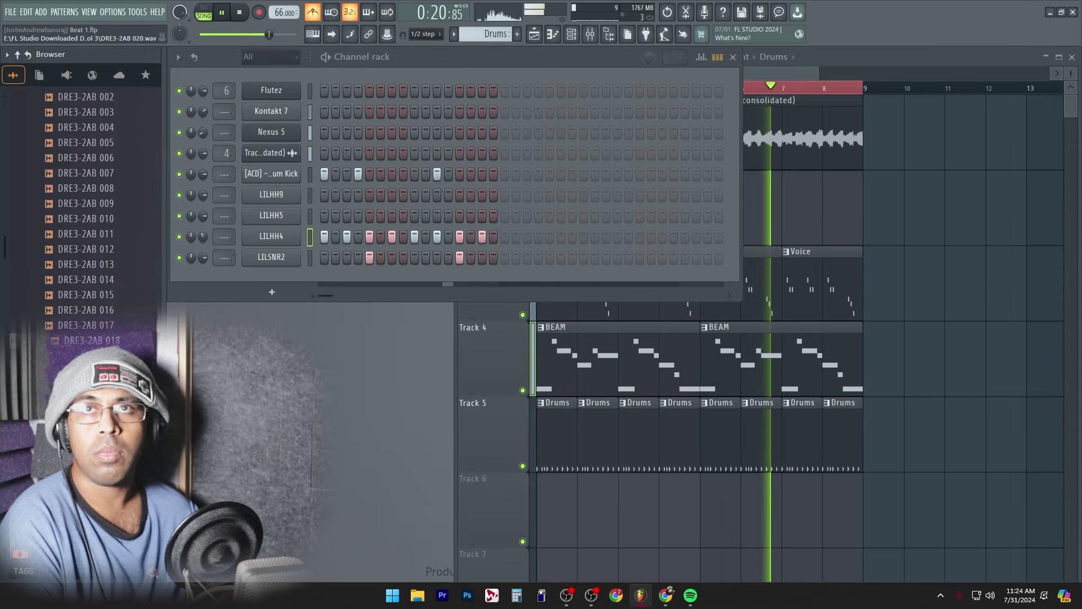
Browse the drum kits for a replacement snare, auditioning Trapaholic Snare (4), (3), (2) and (8) against the beat.
{"action": "key", "text": "space"}
{"action": "scroll", "coordinate": [103, 325], "scroll_direction": "down", "scroll_amount": 7}
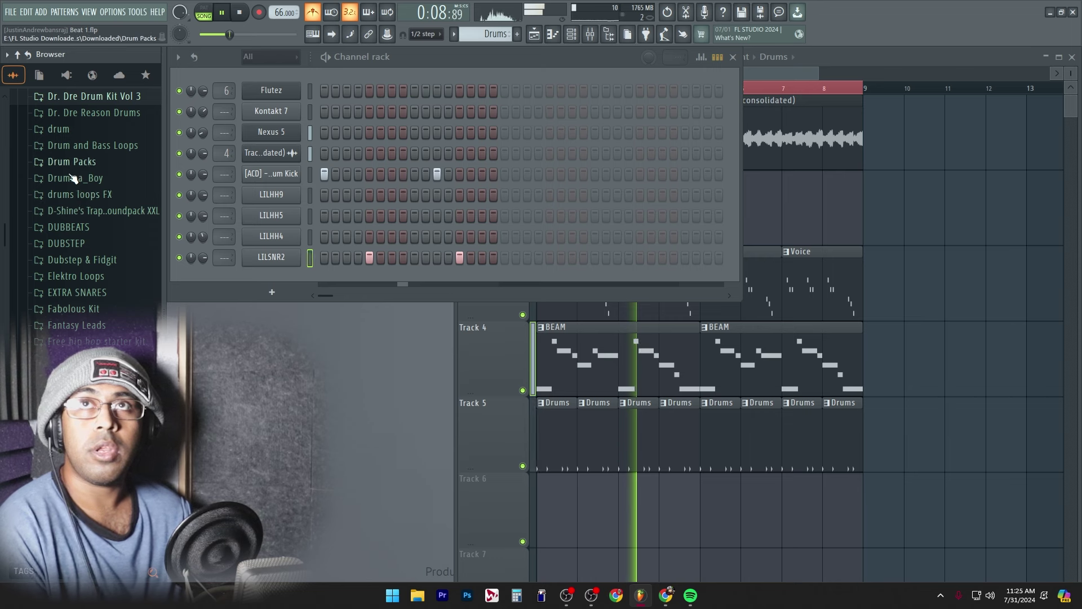
{"action": "scroll", "coordinate": [85, 186], "scroll_direction": "up", "scroll_amount": 5}
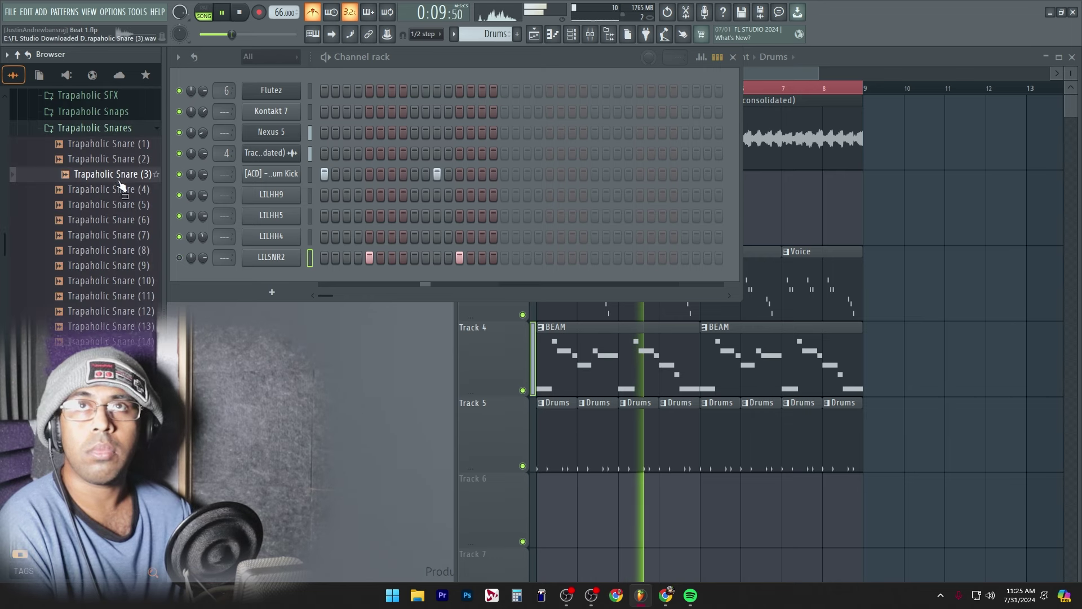
{"action": "left_click", "coordinate": [107, 189]}
{"action": "left_click", "coordinate": [126, 174]}
{"action": "left_click", "coordinate": [133, 159]}
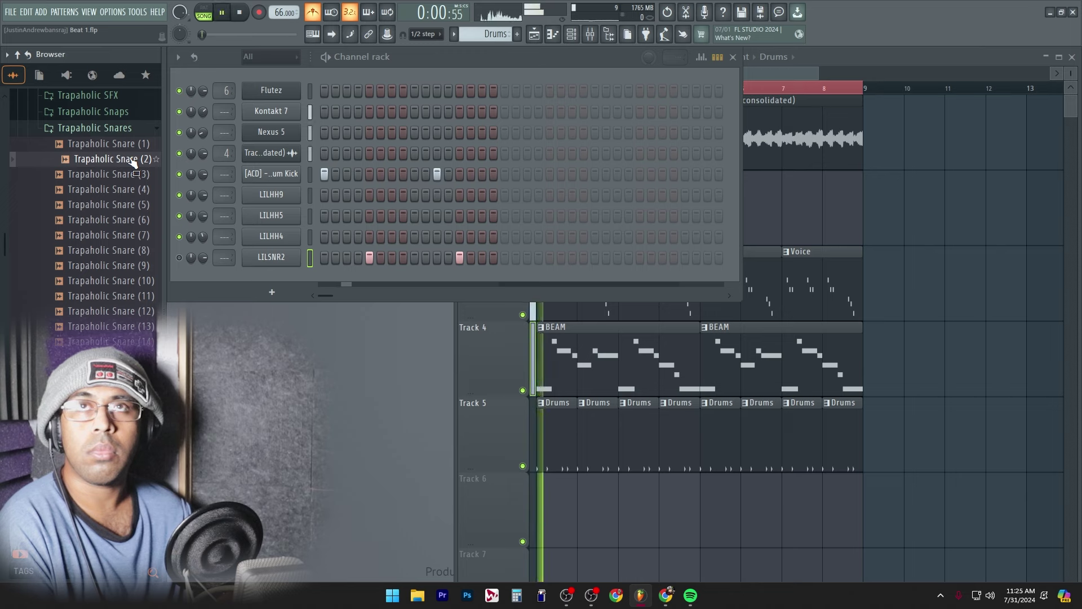
{"action": "left_click", "coordinate": [135, 250]}
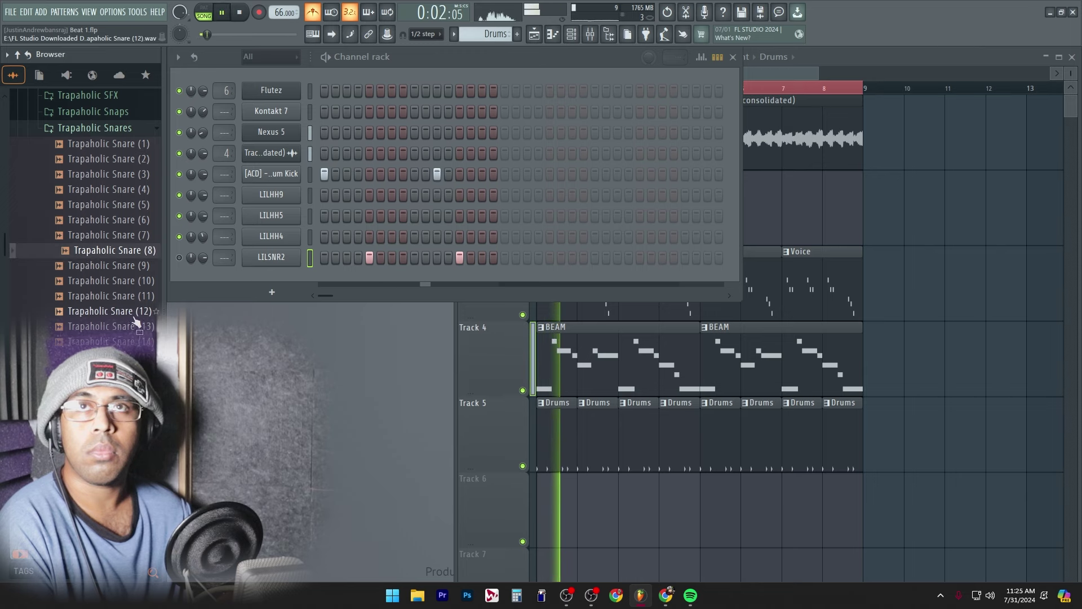
Replace the LILSNR2 sample with Trapaholic Snare (7), and lower that channel's volume to 66%.
{"action": "left_click", "coordinate": [115, 237]}
{"action": "left_click_drag", "start_coordinate": [116, 242], "coordinate": [270, 257]}
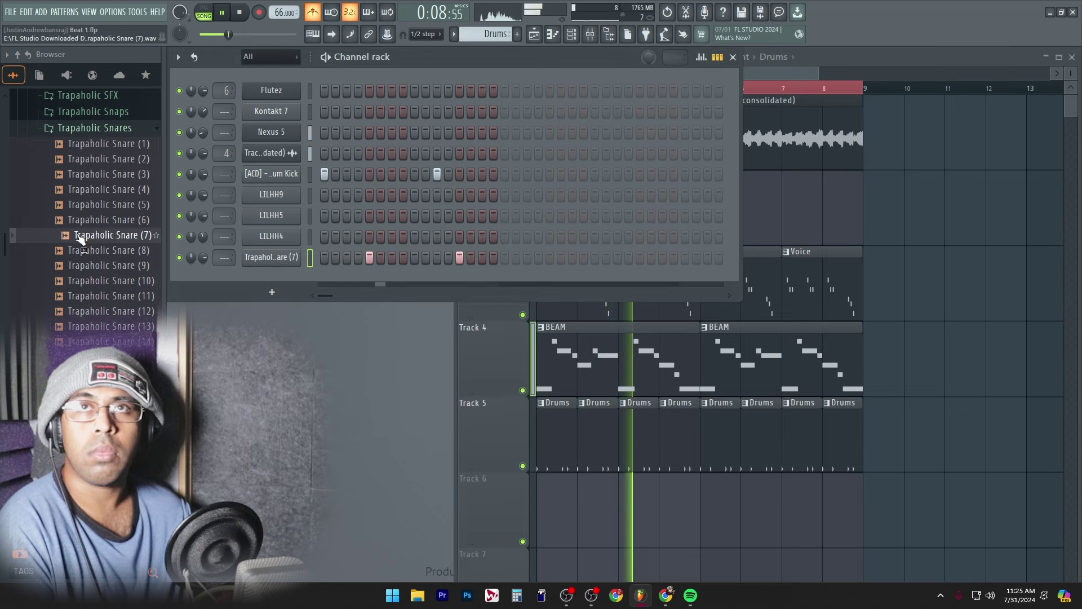
{"action": "left_click_drag", "start_coordinate": [204, 258], "coordinate": [204, 266]}
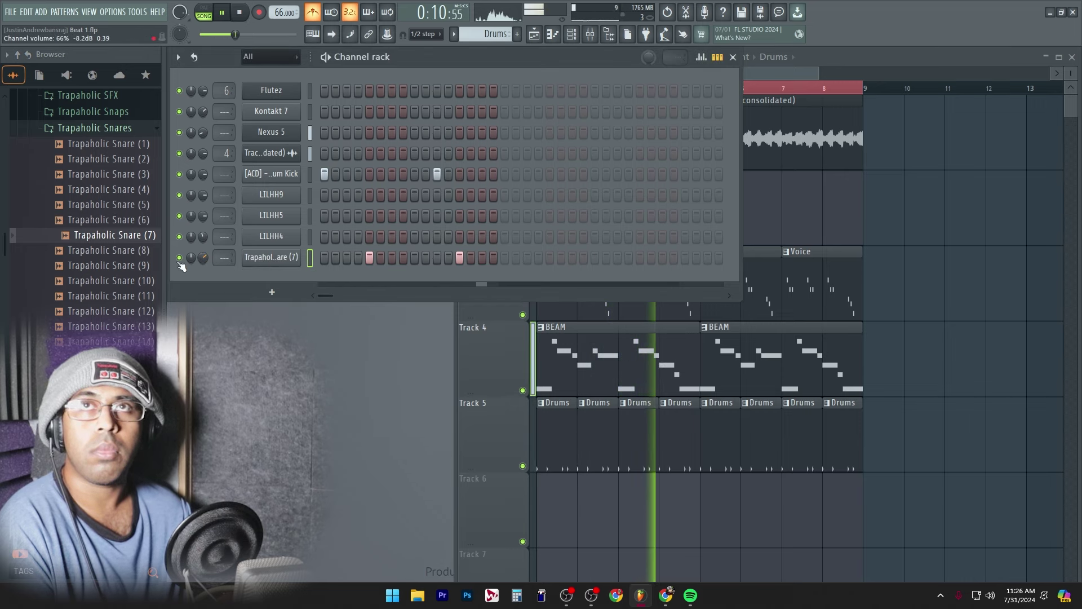
Collapse the Trapaholic Snares folder and expand the Trapaholic Percussion folder in the sample browser.
{"action": "scroll", "coordinate": [122, 248], "scroll_direction": "up", "scroll_amount": 3}
{"action": "left_click", "coordinate": [123, 248]}
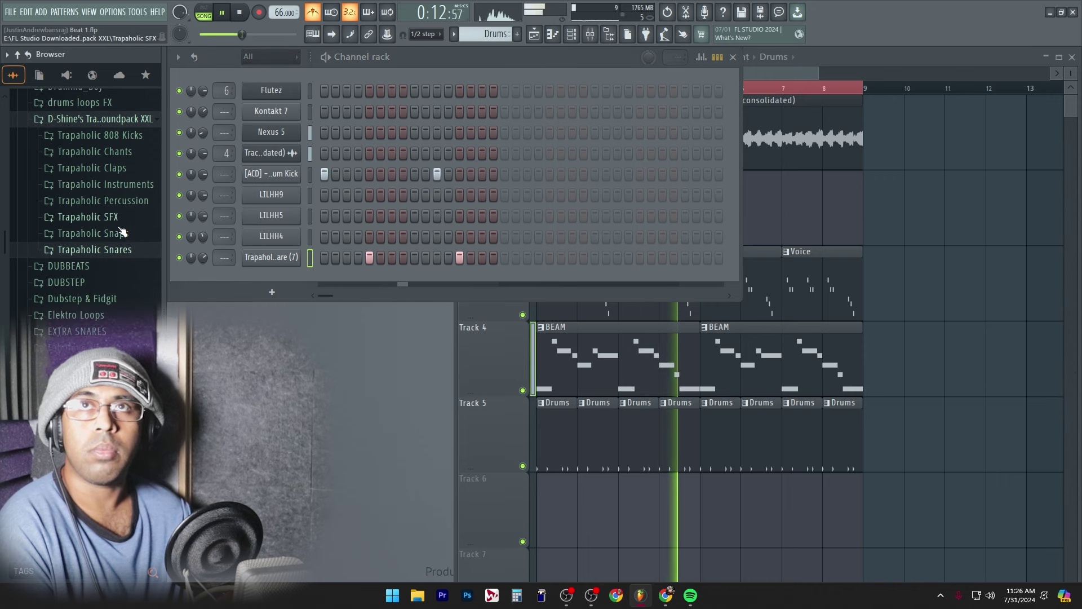
{"action": "scroll", "coordinate": [121, 231], "scroll_direction": "up", "scroll_amount": 2}
{"action": "left_click", "coordinate": [99, 254]}
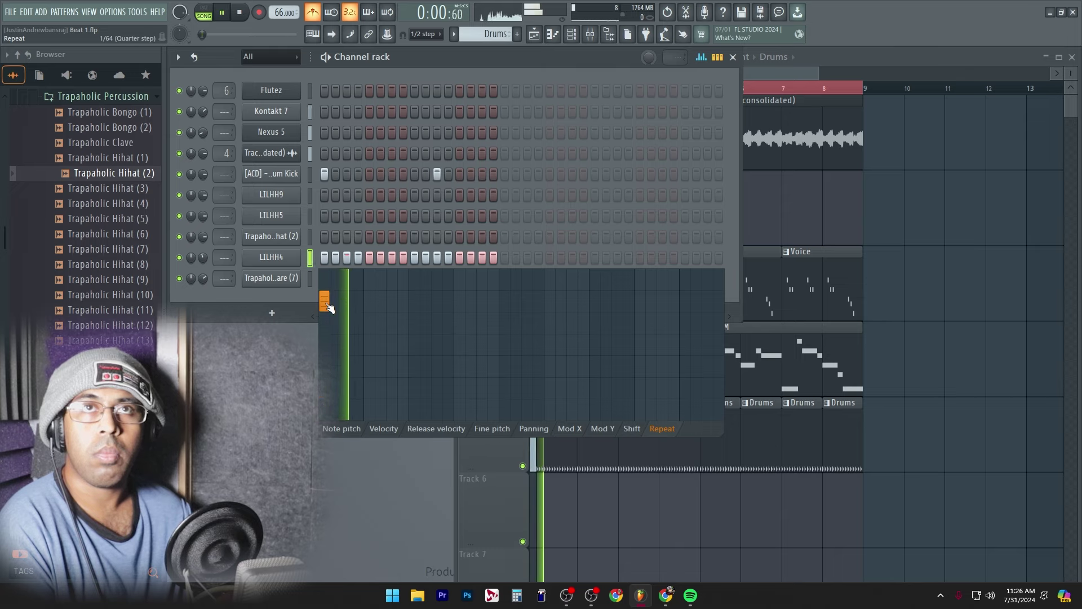
Add note repeats to the LILHH4 hi-hat, 1/64 on step 9 and 1/32 triplet on step 15, and close the graph editor.
{"action": "key", "text": "space"}
{"action": "left_click", "coordinate": [414, 302]}
{"action": "left_click", "coordinate": [482, 323]}
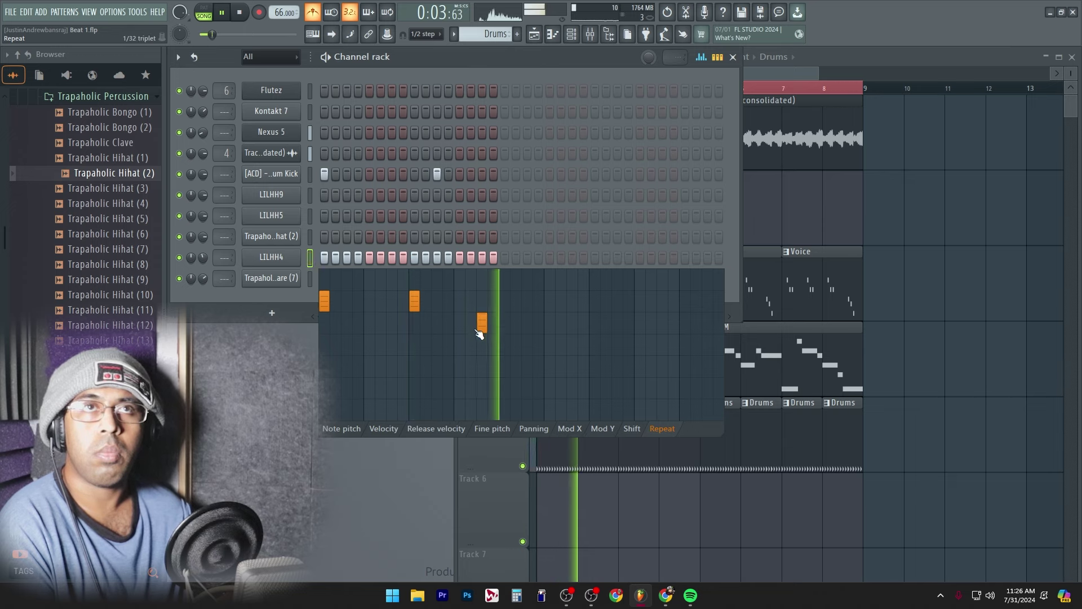
{"action": "left_click", "coordinate": [538, 220]}
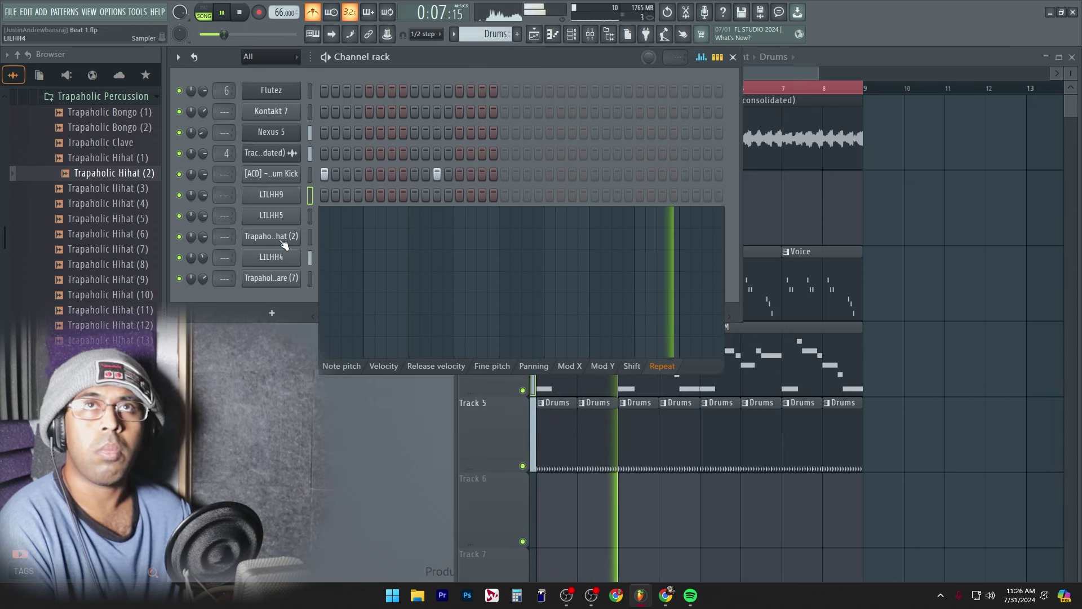
{"action": "left_click", "coordinate": [717, 56]}
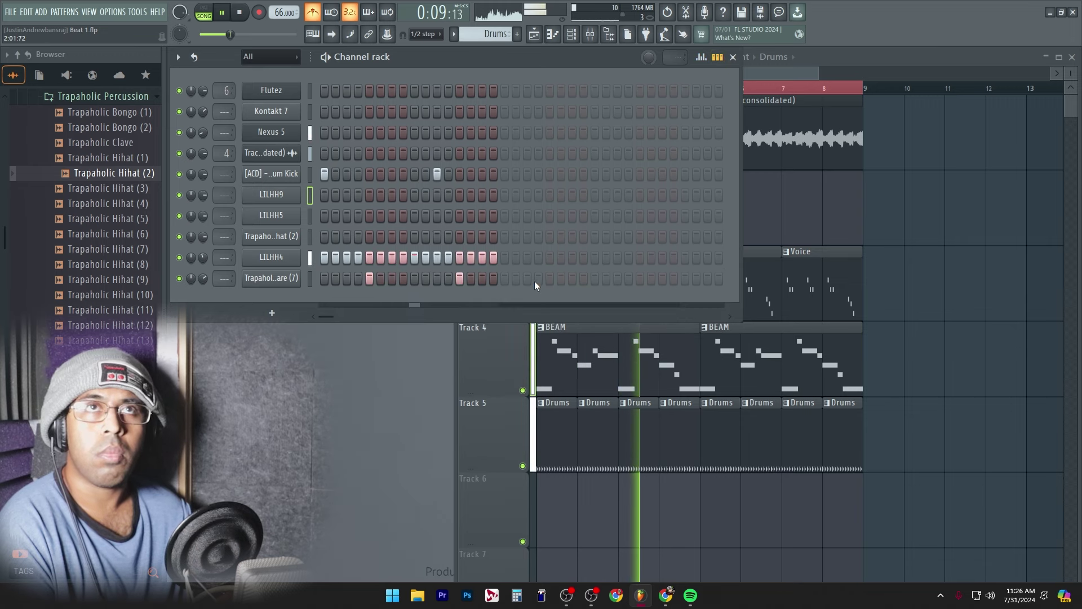
Open the LILHH4 hi-hat channel of the Drums pattern in the piano roll.
{"action": "left_click", "coordinate": [604, 534]}
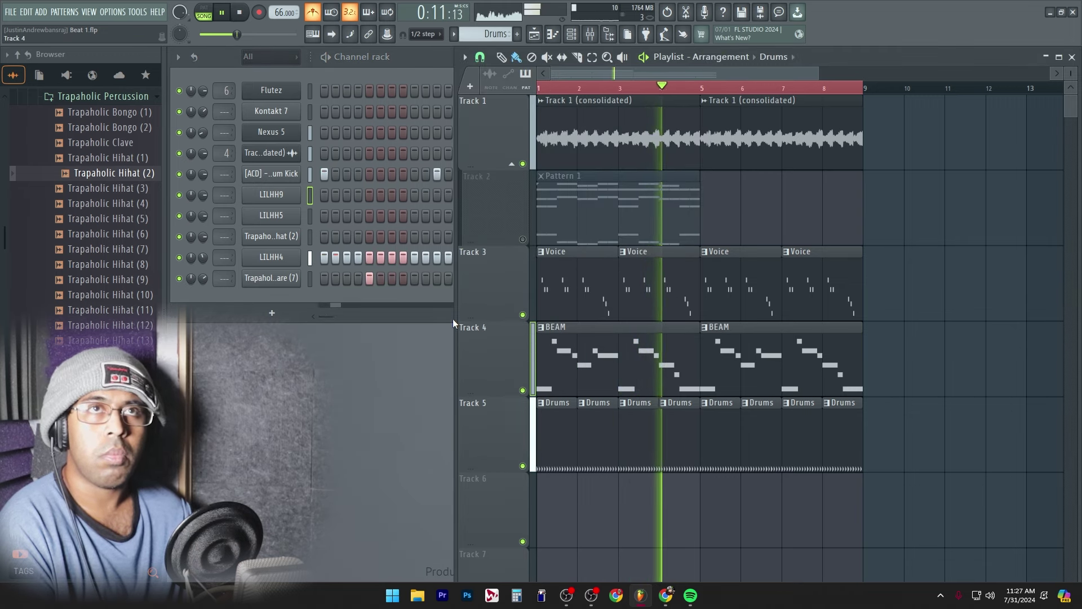
{"action": "right_click", "coordinate": [502, 269]}
{"action": "left_click", "coordinate": [482, 287]}
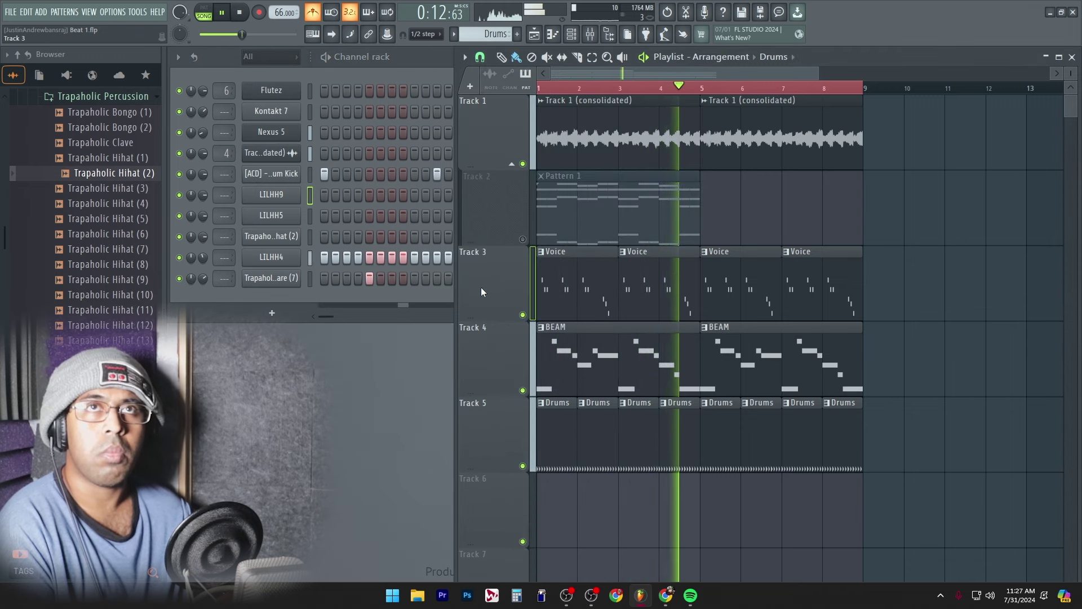
{"action": "right_click", "coordinate": [272, 257]}
{"action": "left_click", "coordinate": [319, 256]}
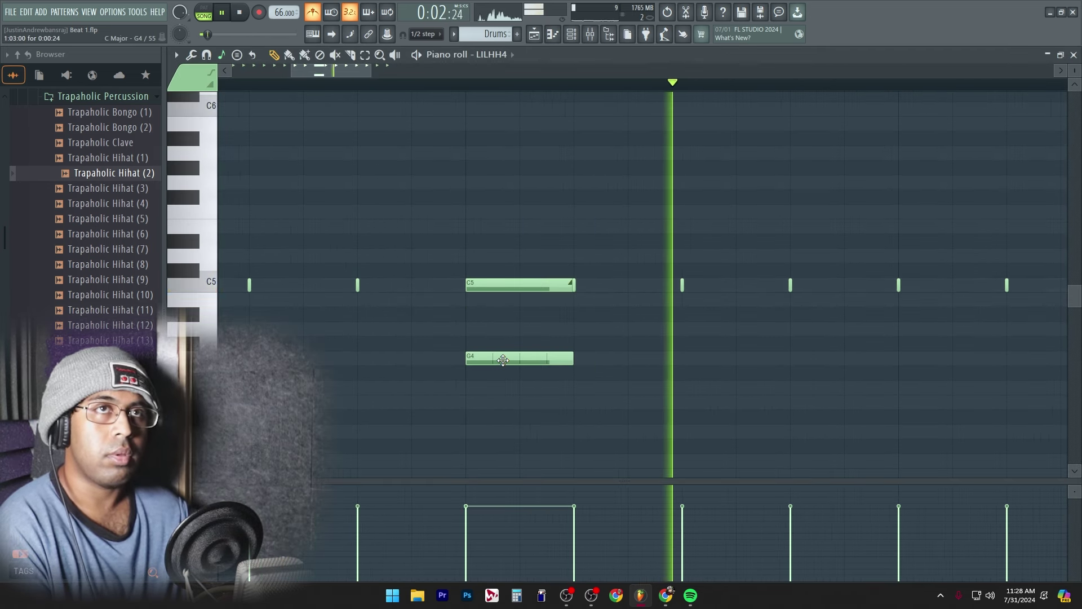
Review the whole bar of LILHH4 notes, close the piano roll and return to the playlist.
{"action": "right_click", "coordinate": [686, 331], "text": "ctrl"}
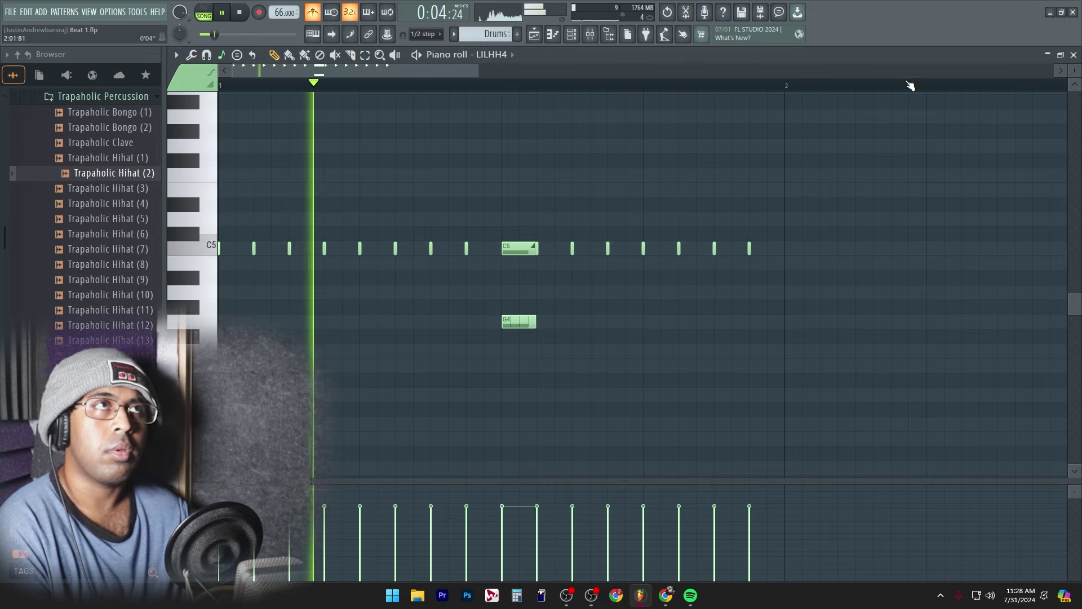
{"action": "left_click", "coordinate": [1074, 55]}
{"action": "right_click", "coordinate": [640, 409]}
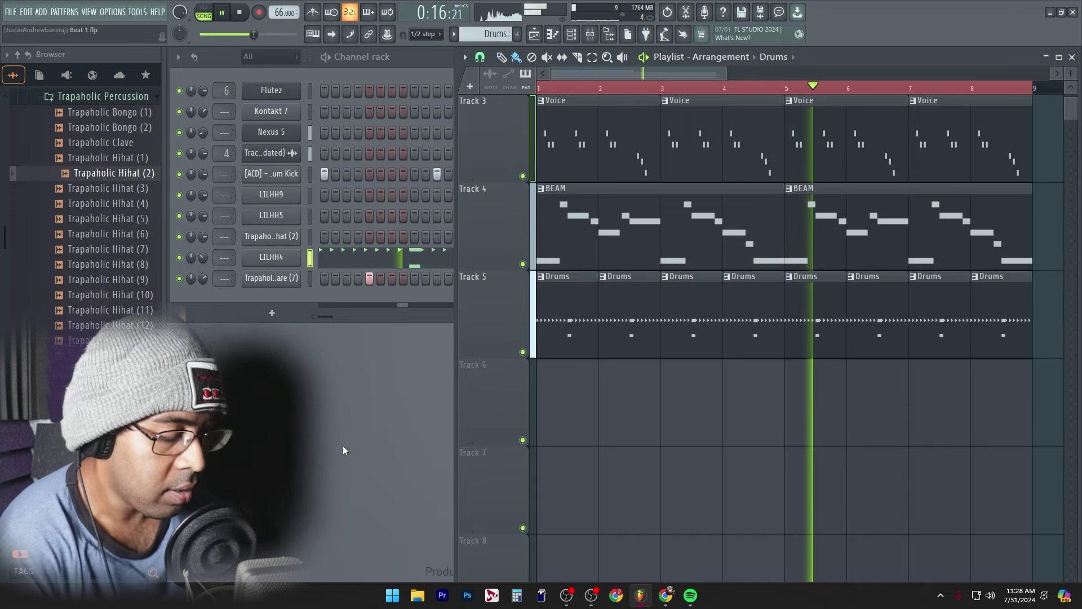
Examine the first insert tracks in the mixer while the beat plays, and return to the channel rack.
{"action": "key", "text": "F9"}
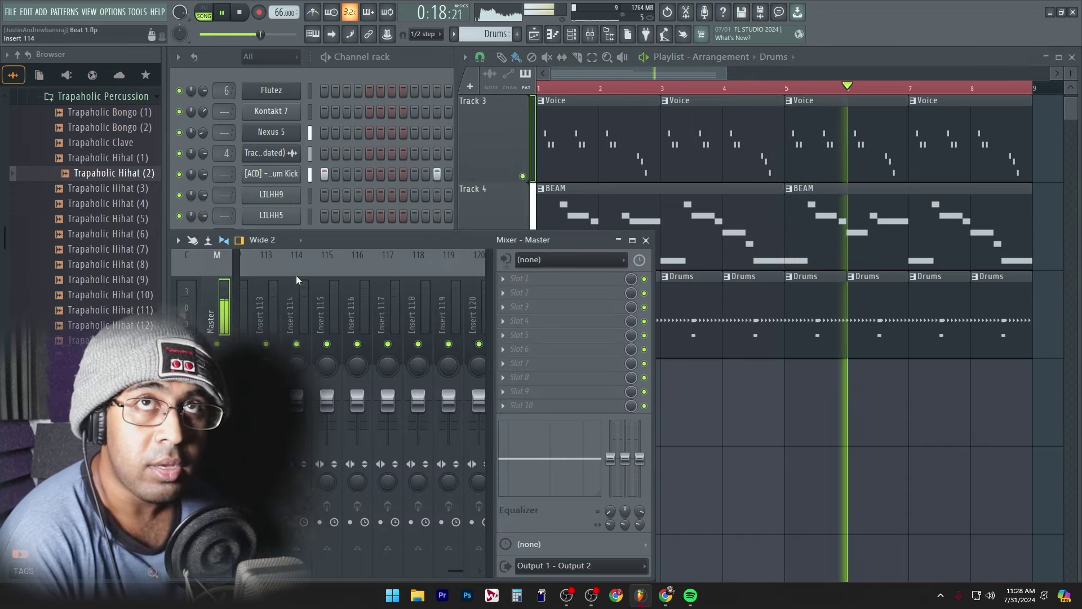
{"action": "scroll", "coordinate": [307, 299], "scroll_direction": "up", "scroll_amount": 10}
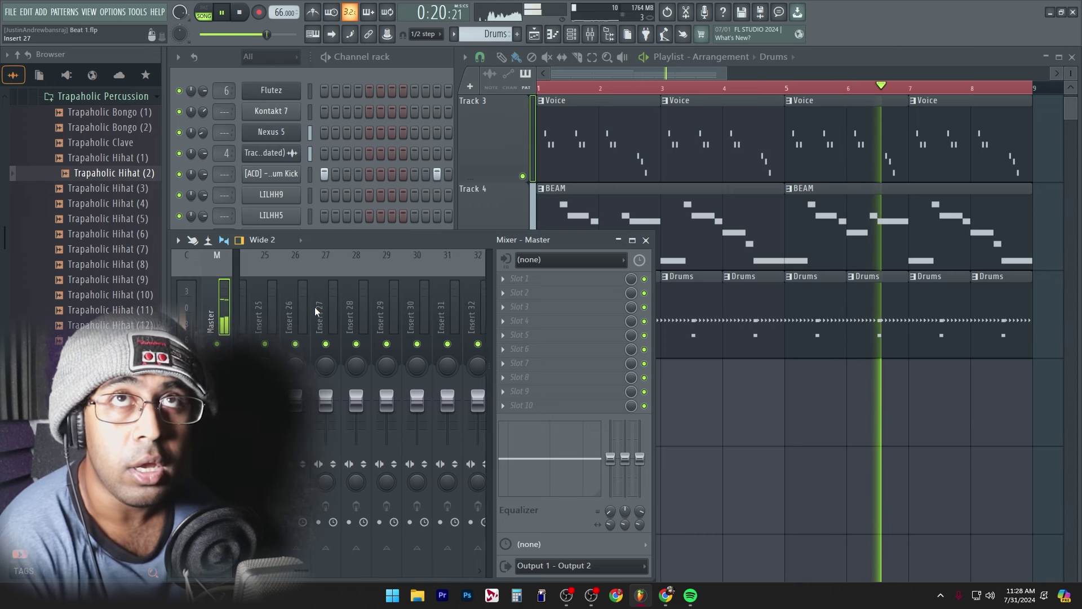
{"action": "scroll", "coordinate": [316, 306], "scroll_direction": "up", "scroll_amount": 8}
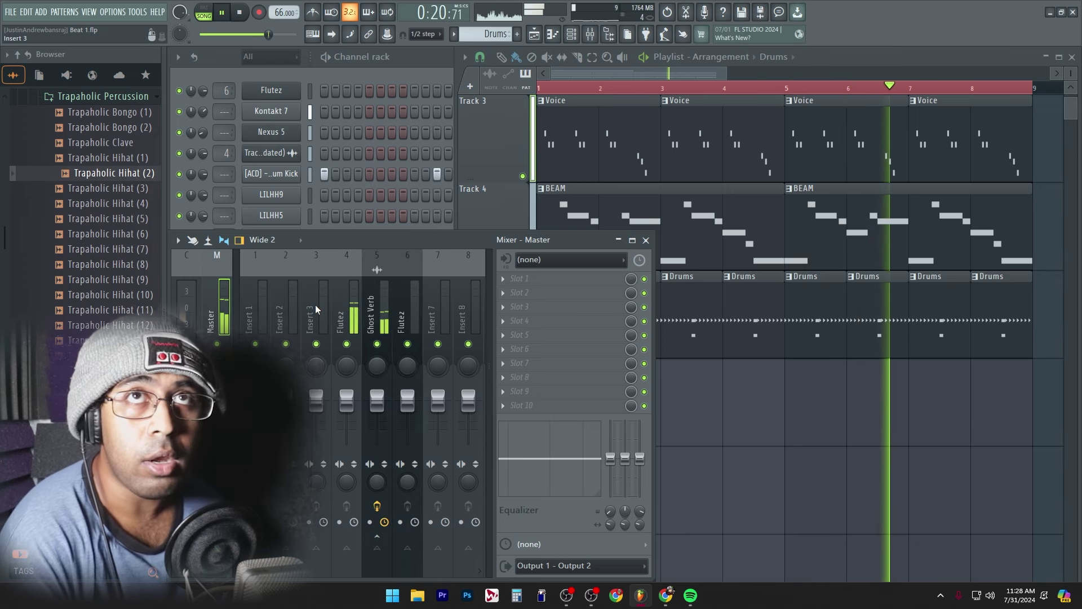
{"action": "right_click", "coordinate": [840, 470]}
{"action": "right_click", "coordinate": [354, 199]}
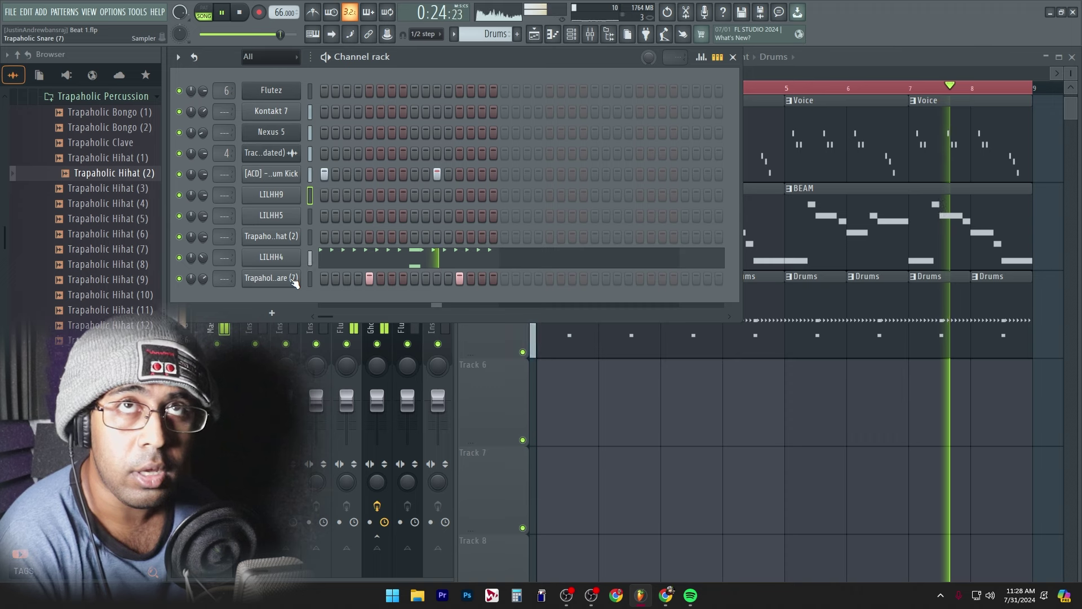
{"action": "right_click", "coordinate": [272, 278]}
{"action": "mouse_move", "coordinate": [370, 389]}
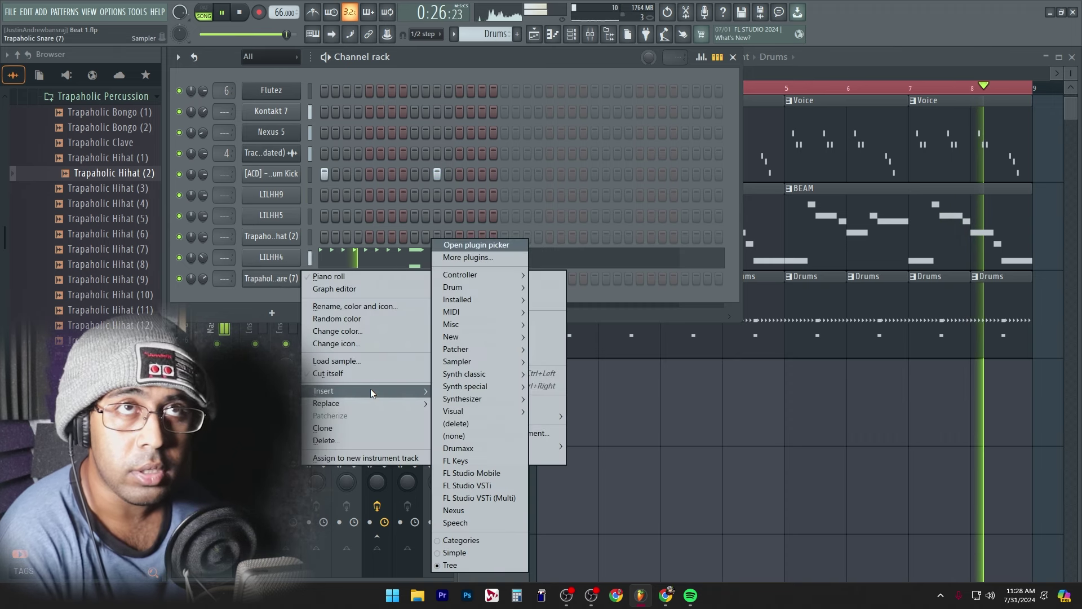
{"action": "mouse_move", "coordinate": [451, 399]}
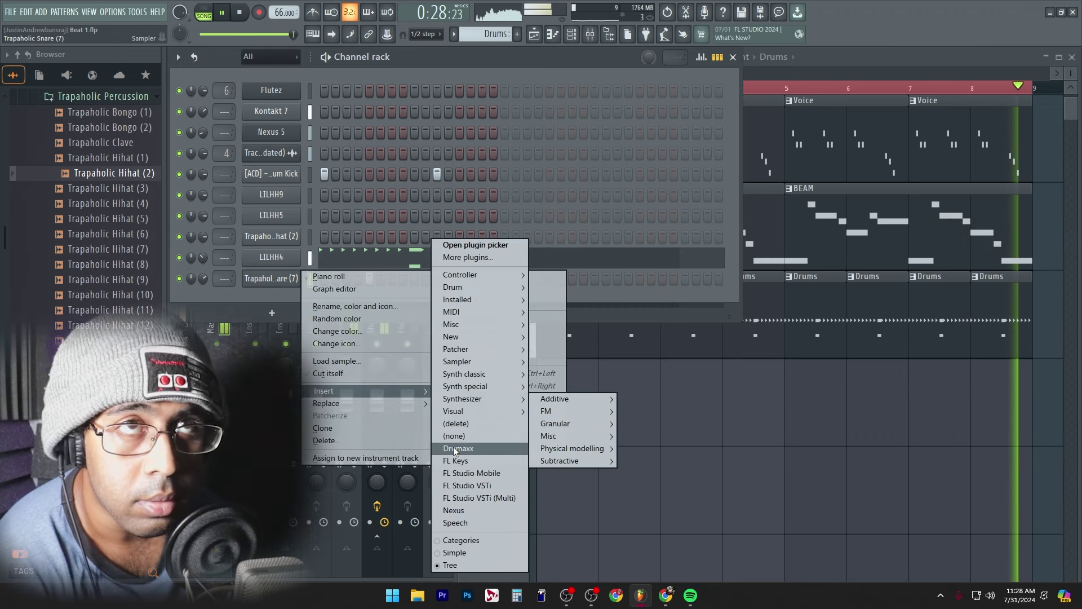
{"action": "right_click", "coordinate": [752, 386]}
{"action": "key", "text": "space"}
{"action": "key", "text": "space"}
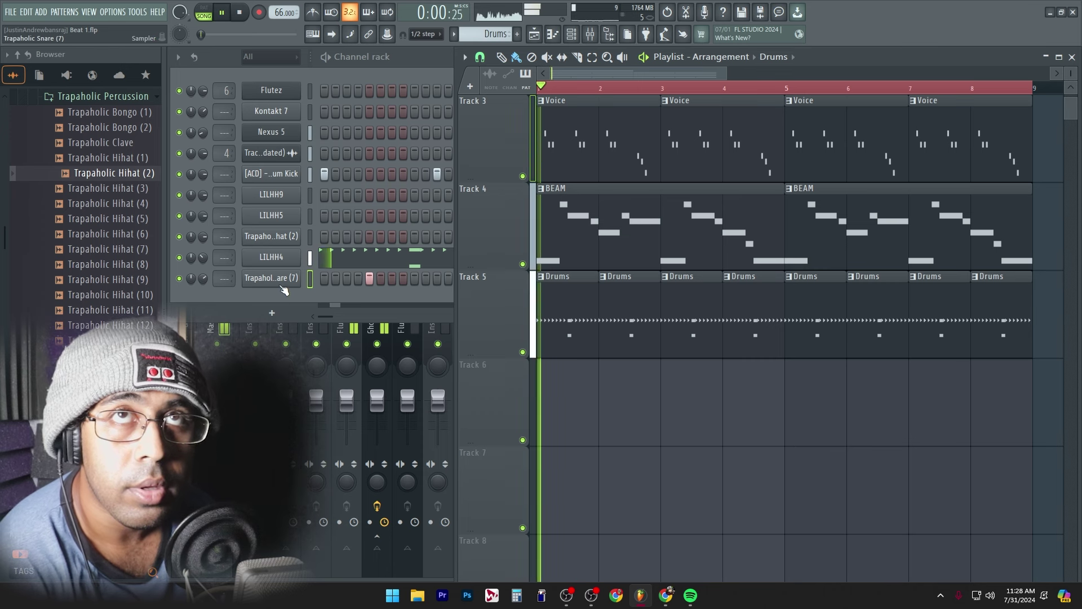
Insert a 3x Osc synthesizer channel from the Trapaholic Snare (7) channel and open its empty piano roll.
{"action": "right_click", "coordinate": [279, 279]}
{"action": "mouse_move", "coordinate": [392, 390]}
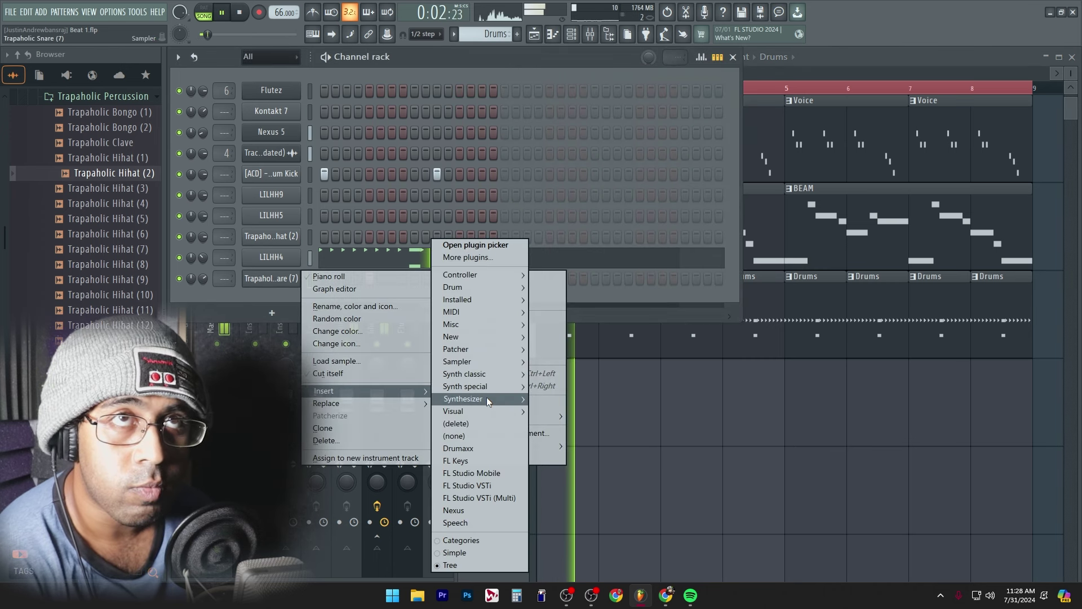
{"action": "mouse_move", "coordinate": [508, 301]}
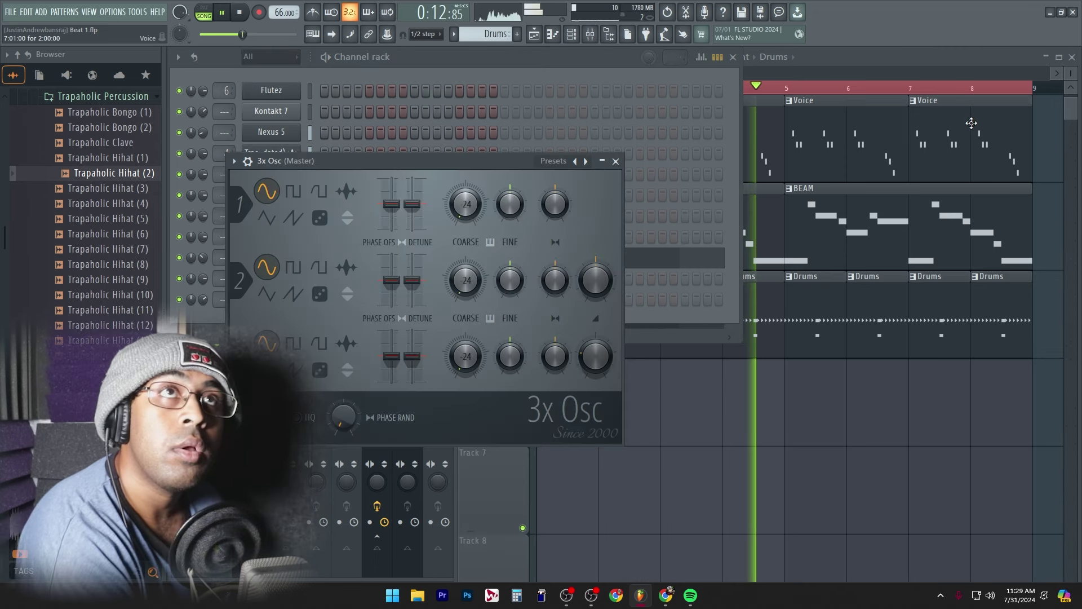
{"action": "left_click", "coordinate": [616, 161]}
{"action": "right_click", "coordinate": [303, 274]}
{"action": "left_click", "coordinate": [333, 277]}
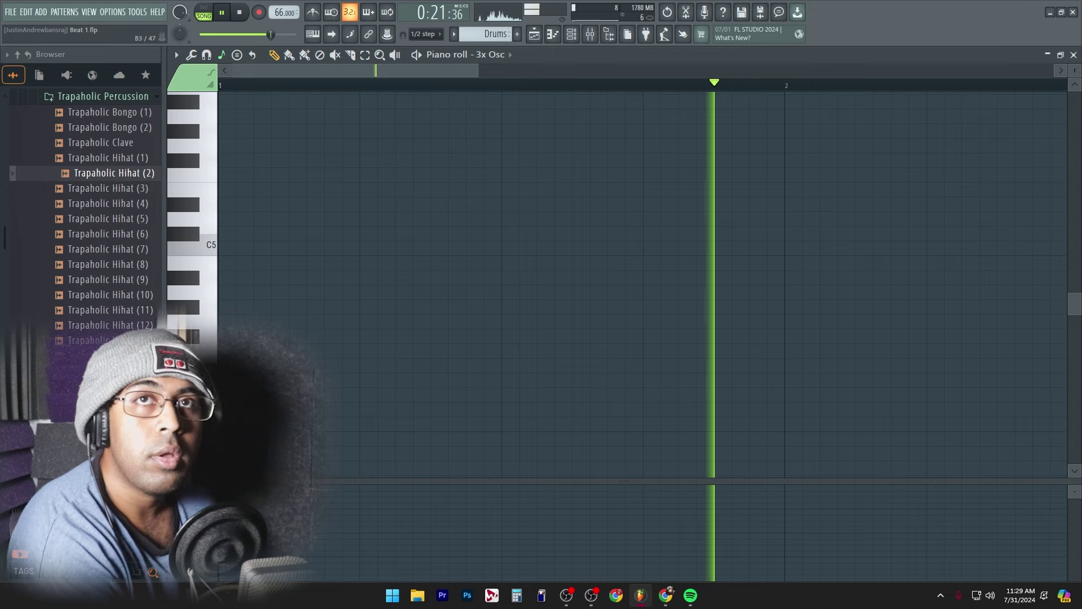
Place a C#4 bass note at the start of the 3x Osc piano roll, stretch it to two bars, and play the beat.
{"action": "key", "text": "space"}
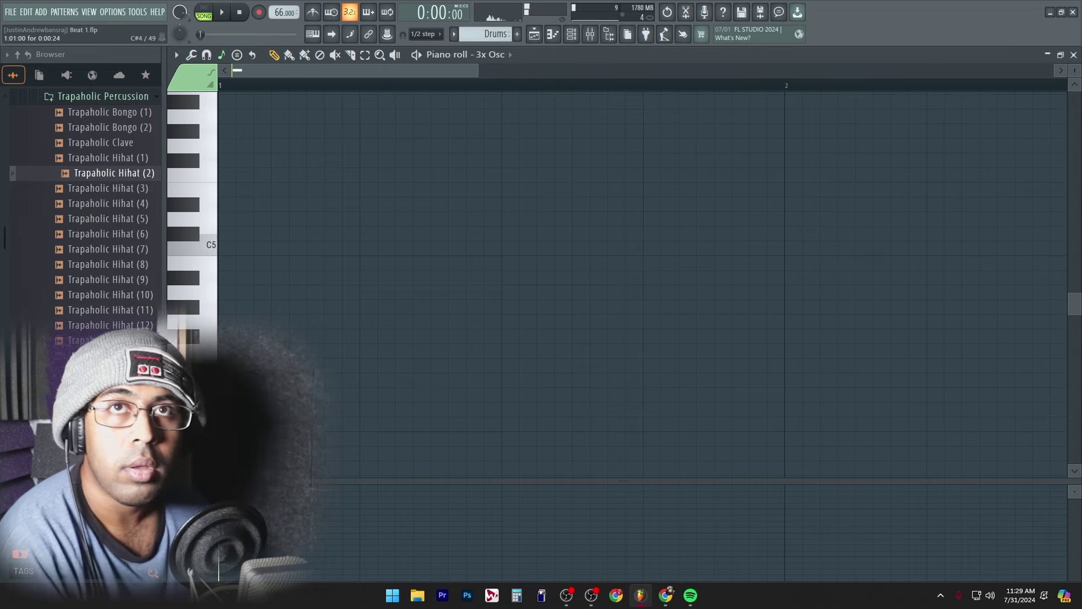
{"action": "key", "text": "space"}
{"action": "key", "text": "space"}
{"action": "double_click", "coordinate": [230, 409]}
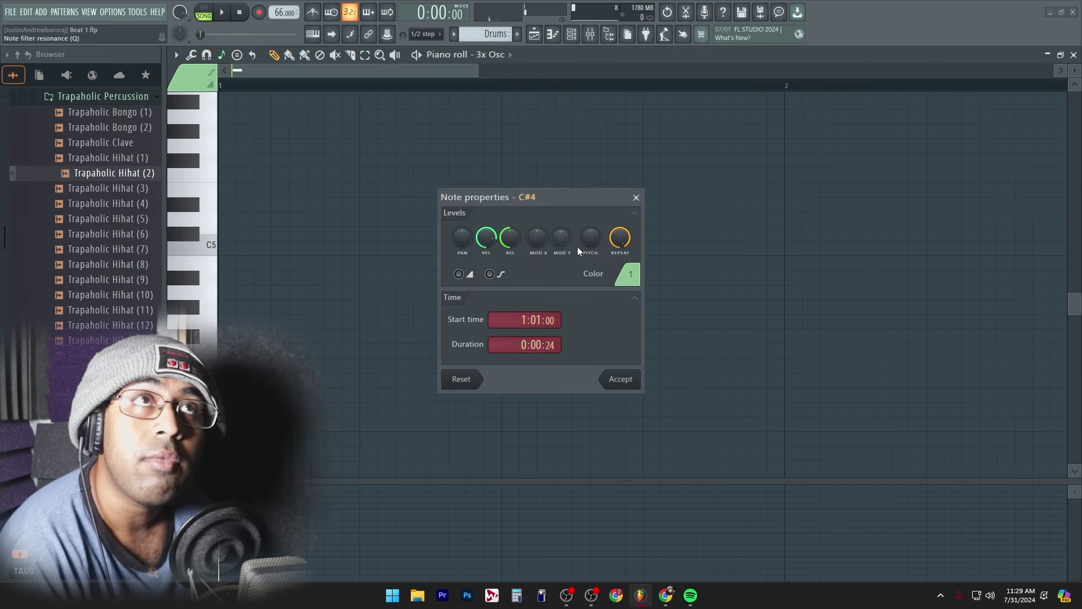
{"action": "left_click", "coordinate": [631, 384]}
{"action": "left_click_drag", "start_coordinate": [252, 409], "coordinate": [1062, 384]}
{"action": "right_click", "coordinate": [745, 353], "text": "ctrl"}
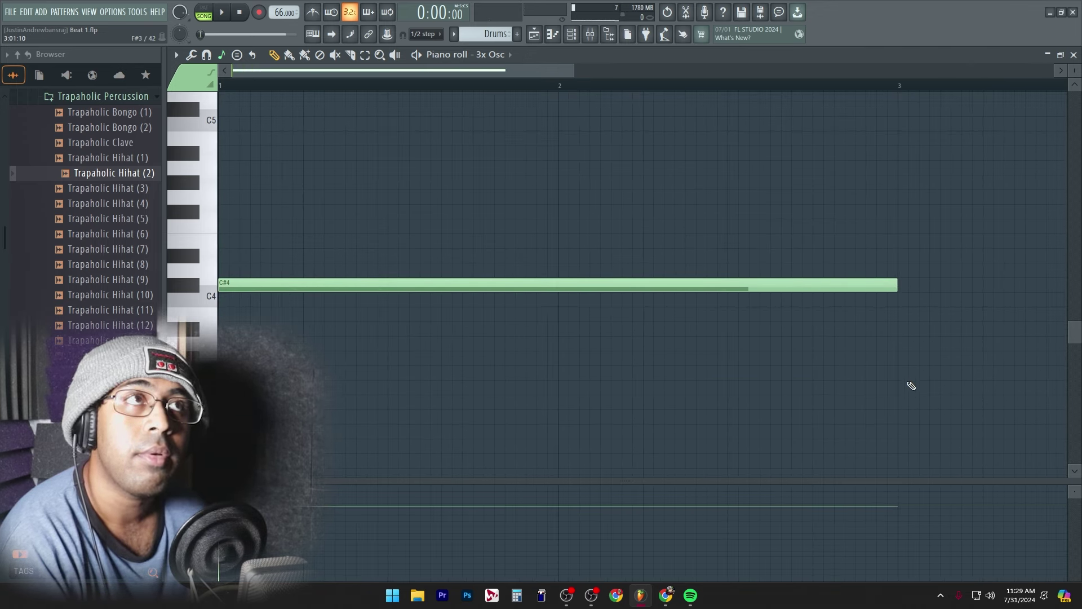
{"action": "key", "text": "space"}
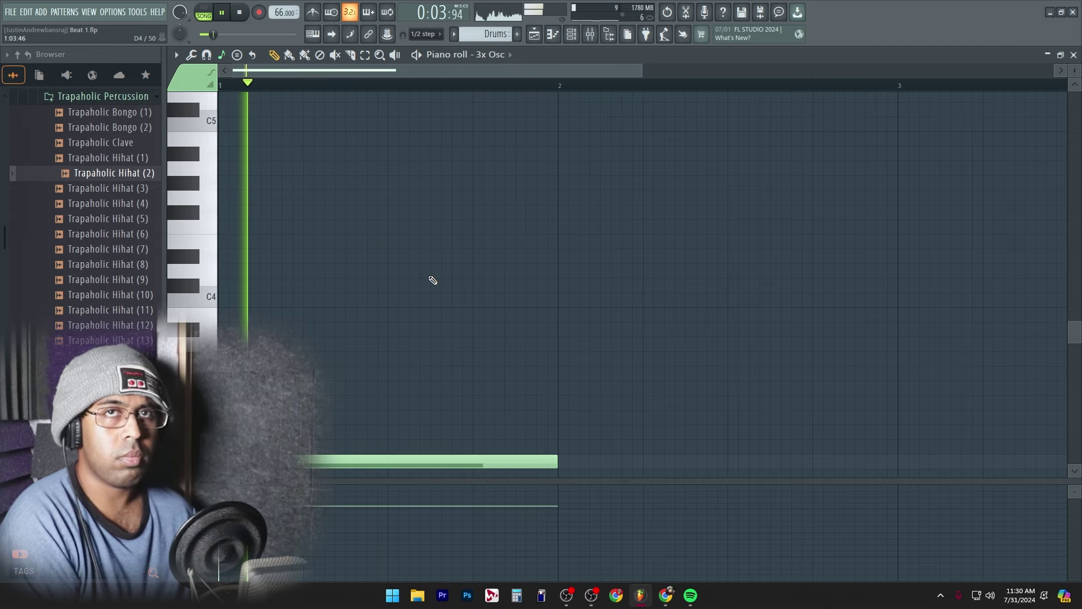
{"action": "left_click", "coordinate": [1074, 56]}
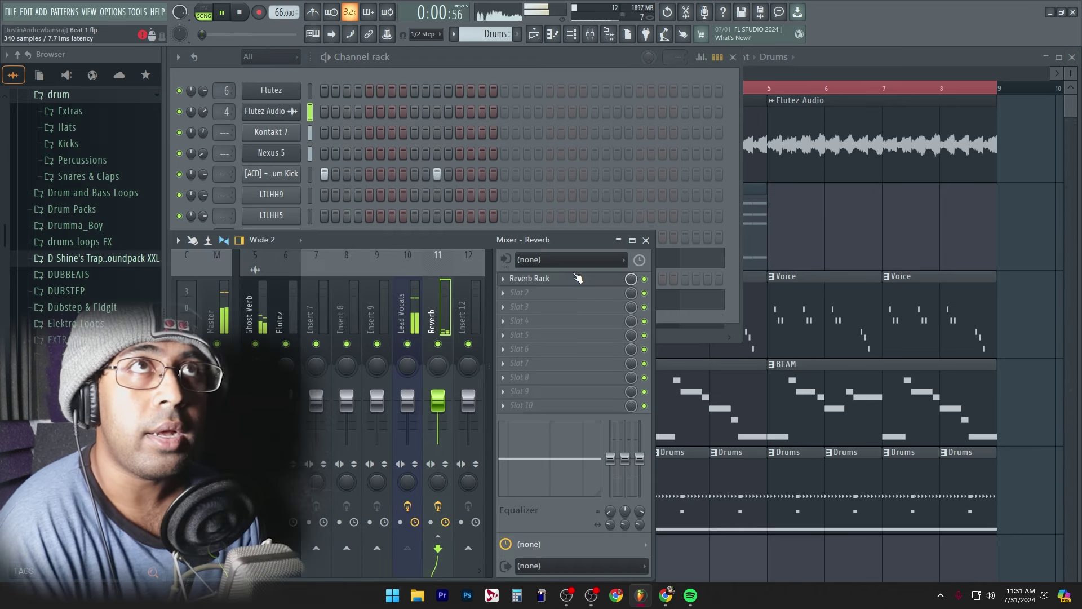
Inspect the Reverb track's Reverb Rack effect and the Master track's effect chain and level in the mixer.
{"action": "left_click", "coordinate": [578, 278]}
{"action": "left_click_drag", "start_coordinate": [837, 212], "coordinate": [697, 132]}
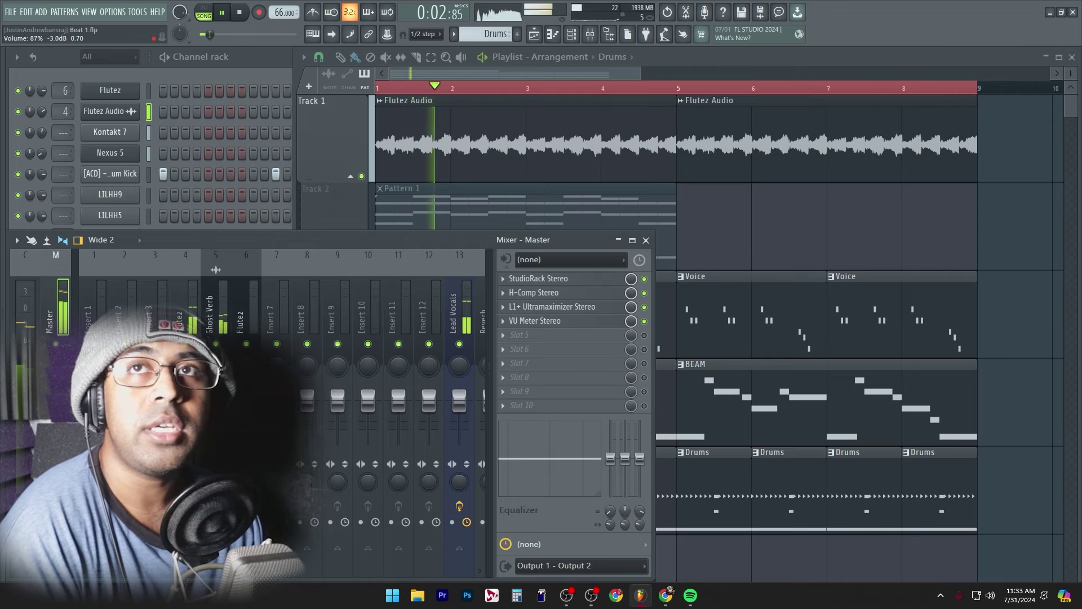
{"action": "left_click", "coordinate": [298, 292]}
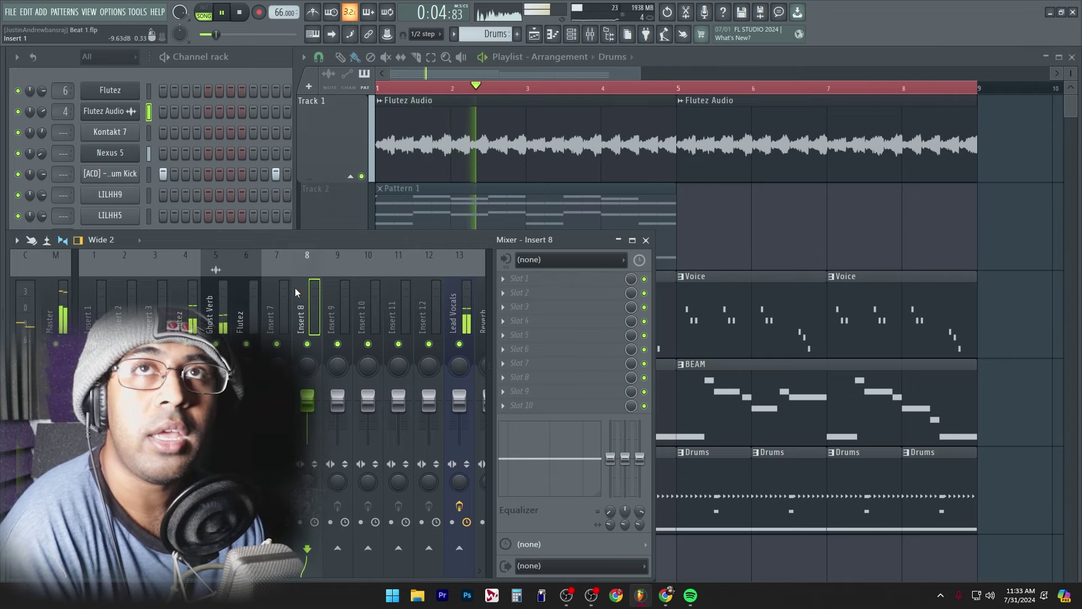
{"action": "scroll", "coordinate": [302, 298], "scroll_direction": "down", "scroll_amount": 4}
{"action": "left_click", "coordinate": [311, 302]}
{"action": "left_click", "coordinate": [331, 312]}
{"action": "left_click", "coordinate": [55, 401]}
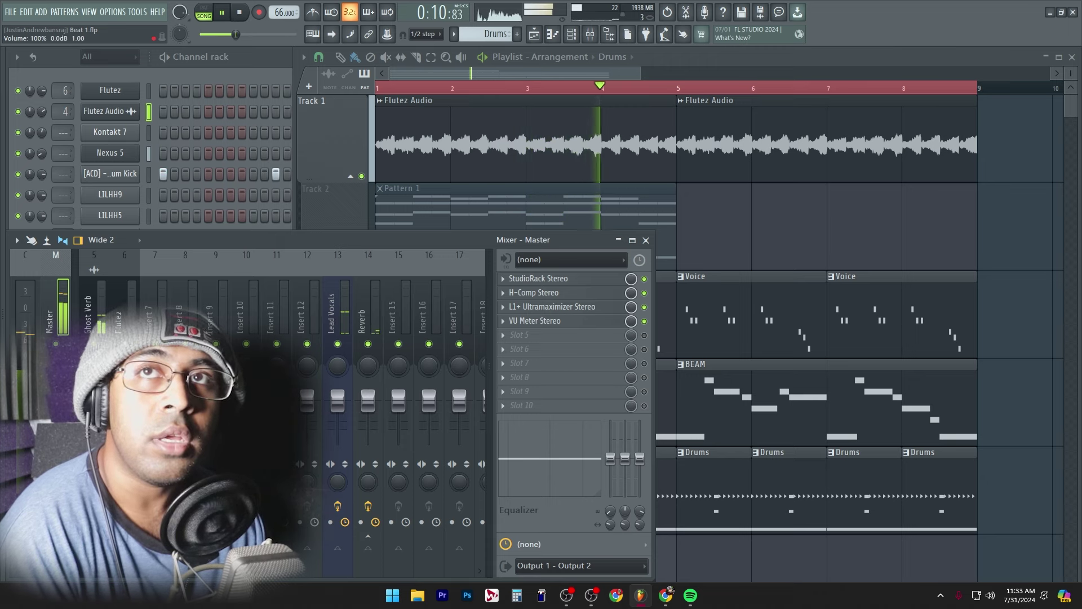
Examine the Lead Vocals track's fader, Auto-Tune Artist and StudioRack Mono effects, and return to the playlist.
{"action": "left_click", "coordinate": [337, 313]}
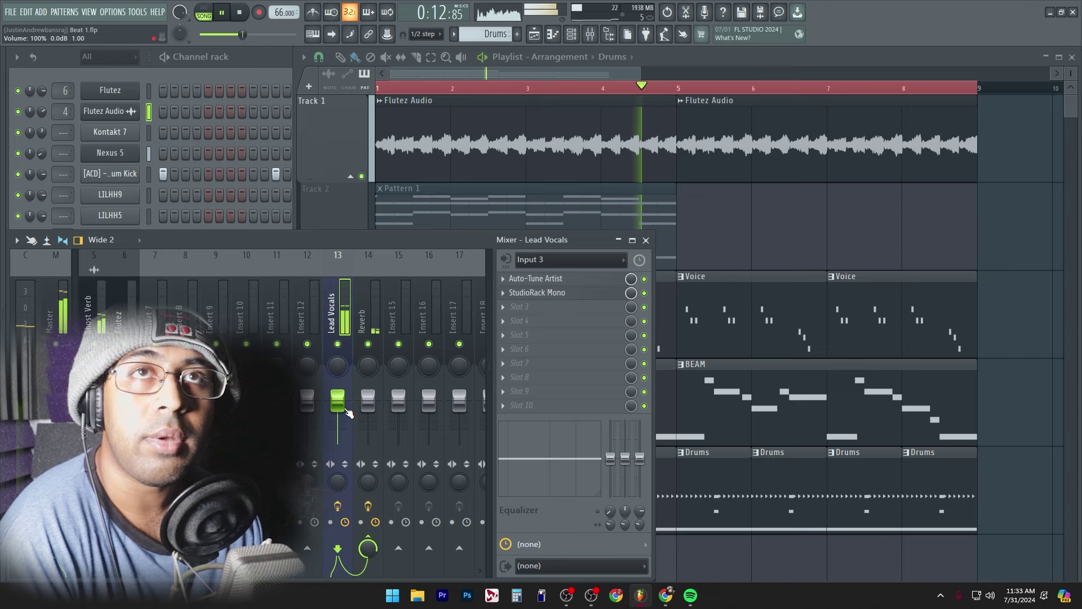
{"action": "left_click_drag", "start_coordinate": [343, 393], "coordinate": [342, 401]}
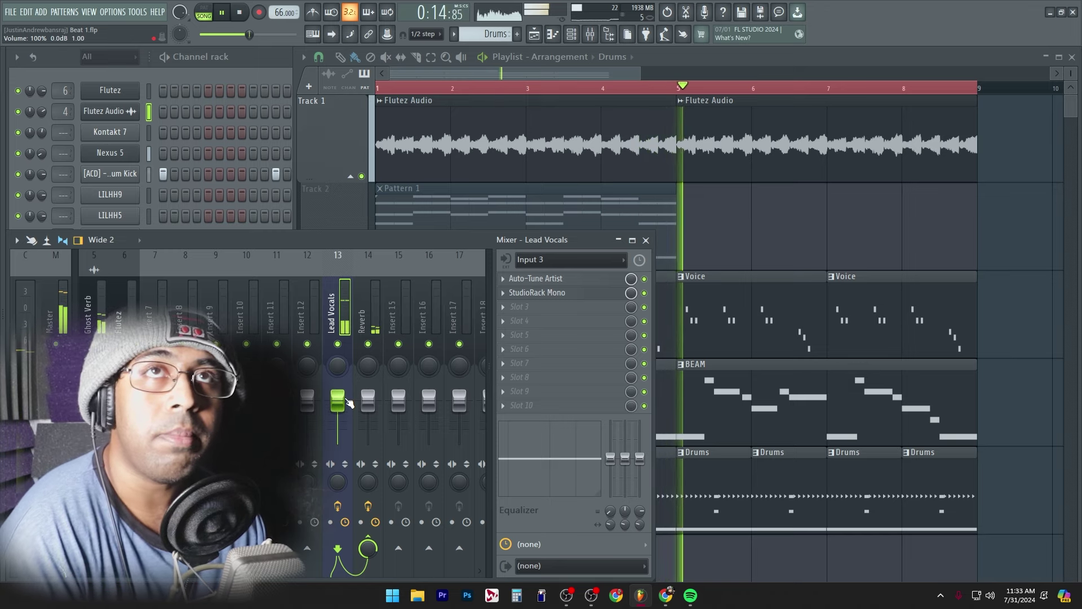
{"action": "left_click", "coordinate": [570, 279]}
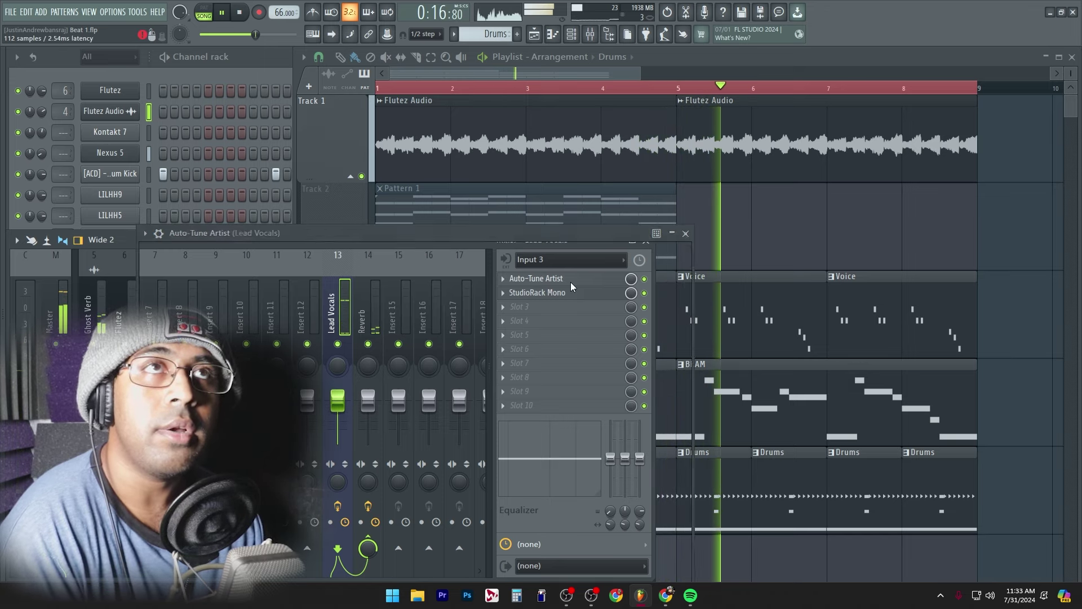
{"action": "left_click", "coordinate": [686, 233]}
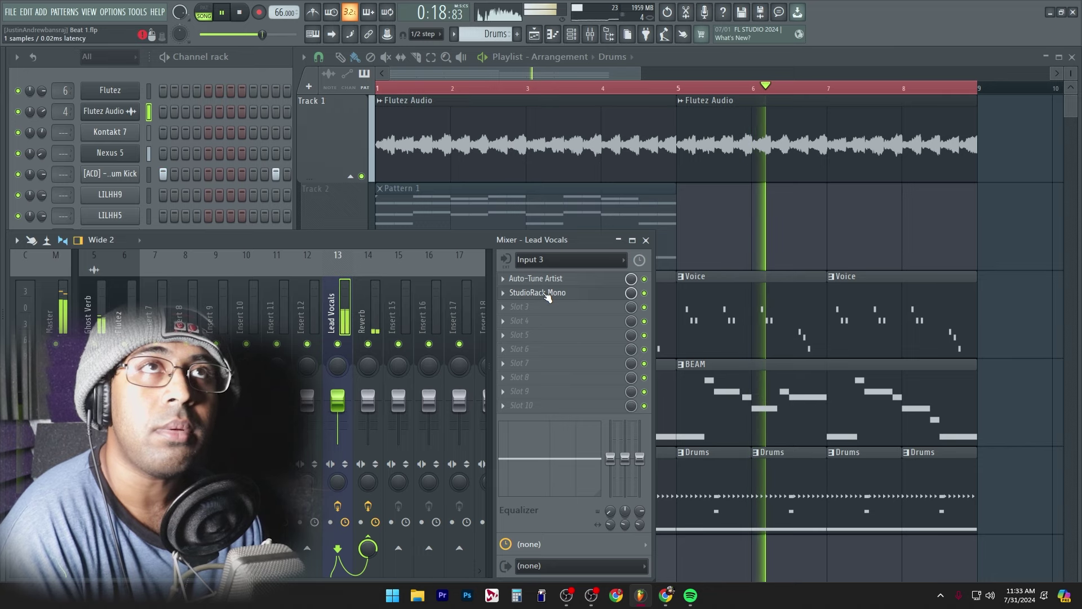
{"action": "left_click", "coordinate": [558, 293]}
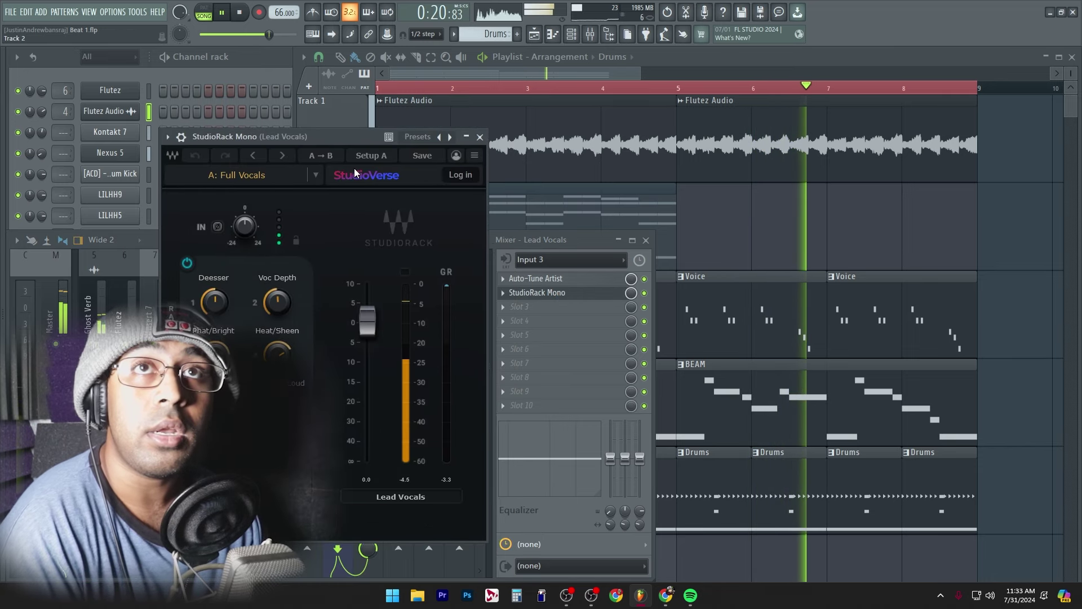
{"action": "left_click", "coordinate": [601, 296]}
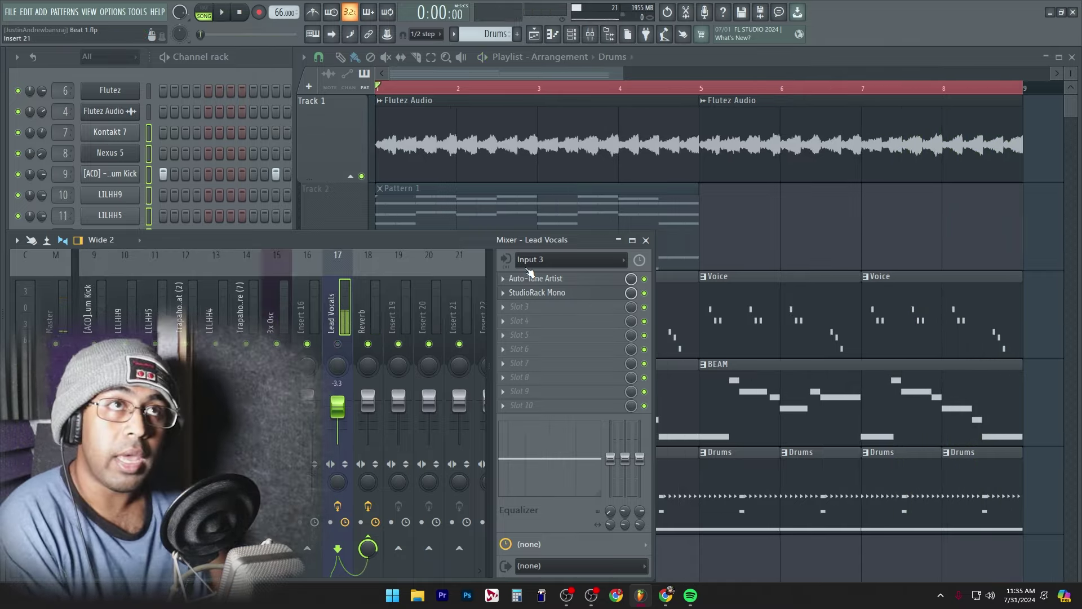
{"action": "right_click", "coordinate": [808, 226]}
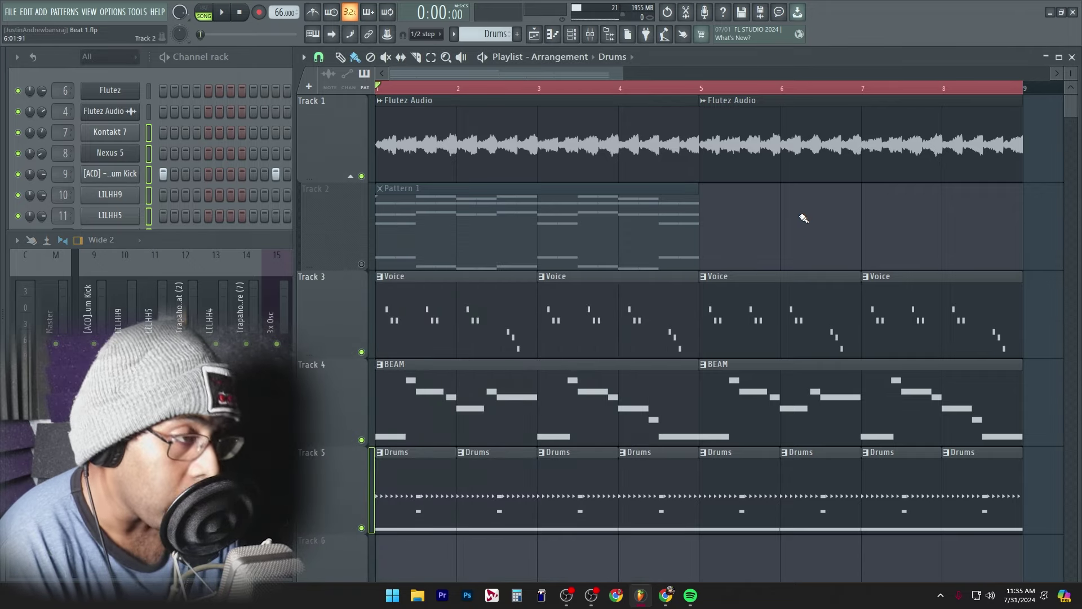
Check the screen recording in OBS, return to FL Studio, and view the project's information and working time.
{"action": "left_click", "coordinate": [591, 596]}
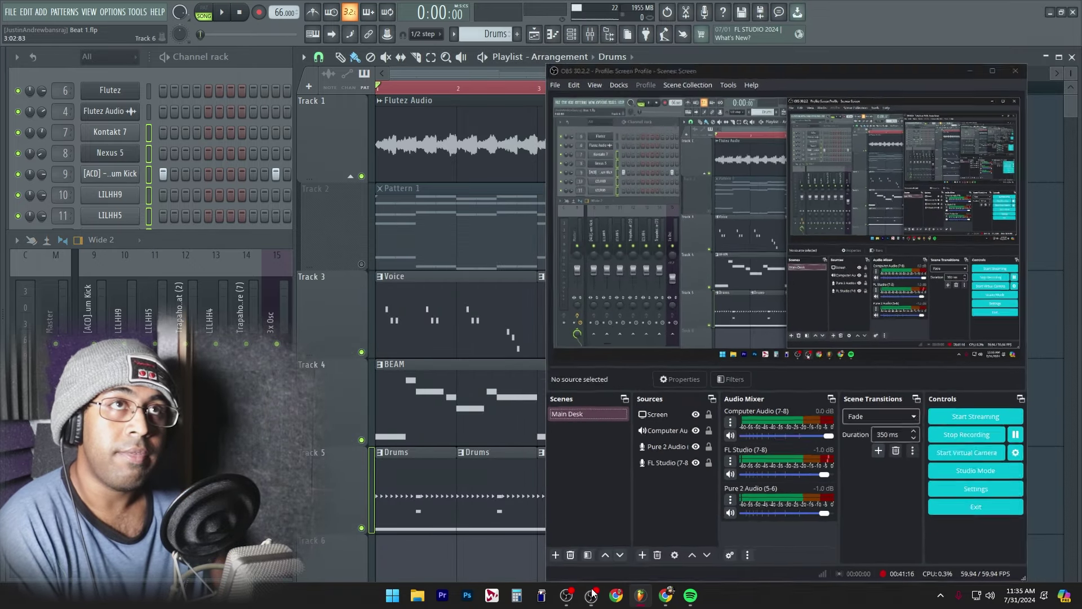
{"action": "left_click", "coordinate": [591, 596]}
{"action": "key", "text": "F11"}
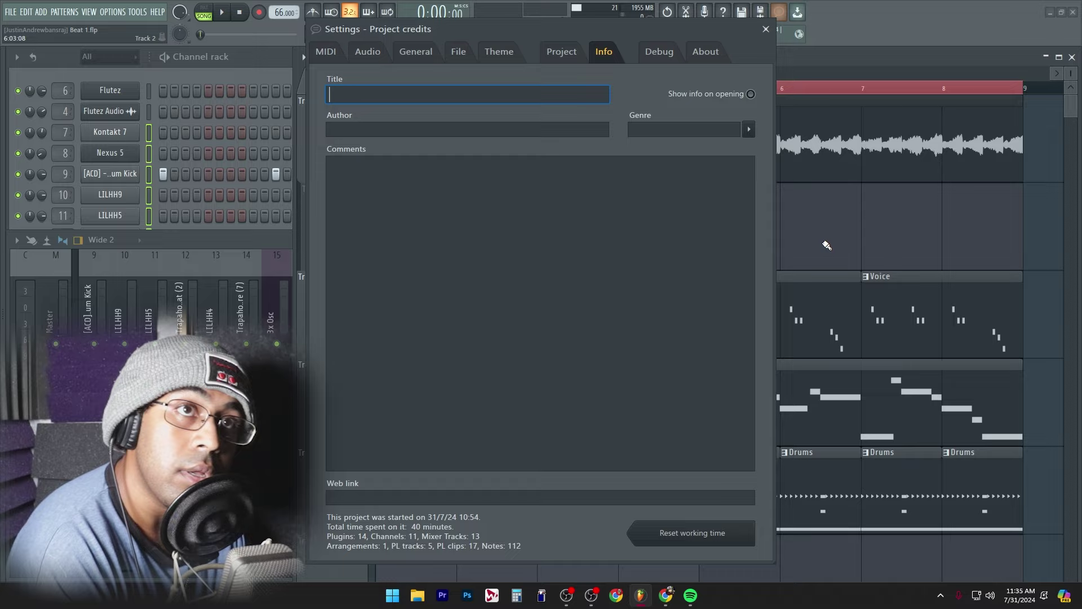
{"action": "key", "text": "Escape"}
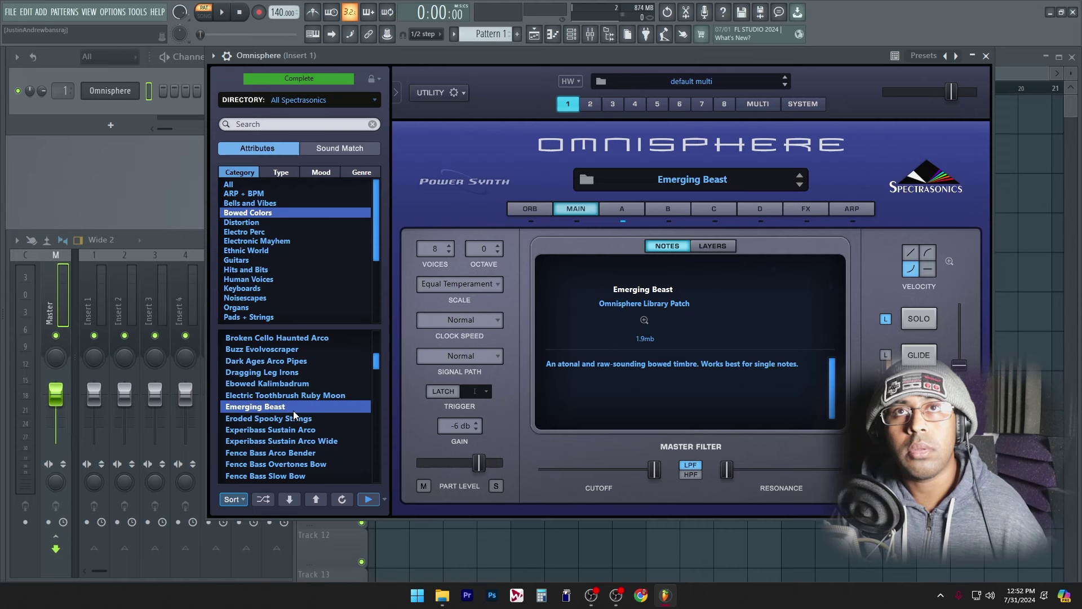
Audition Bowed Colors patches in Omnisphere, including Nefarious Plans Anguish, and load Harmonicotto.
{"action": "left_click", "coordinate": [289, 440]}
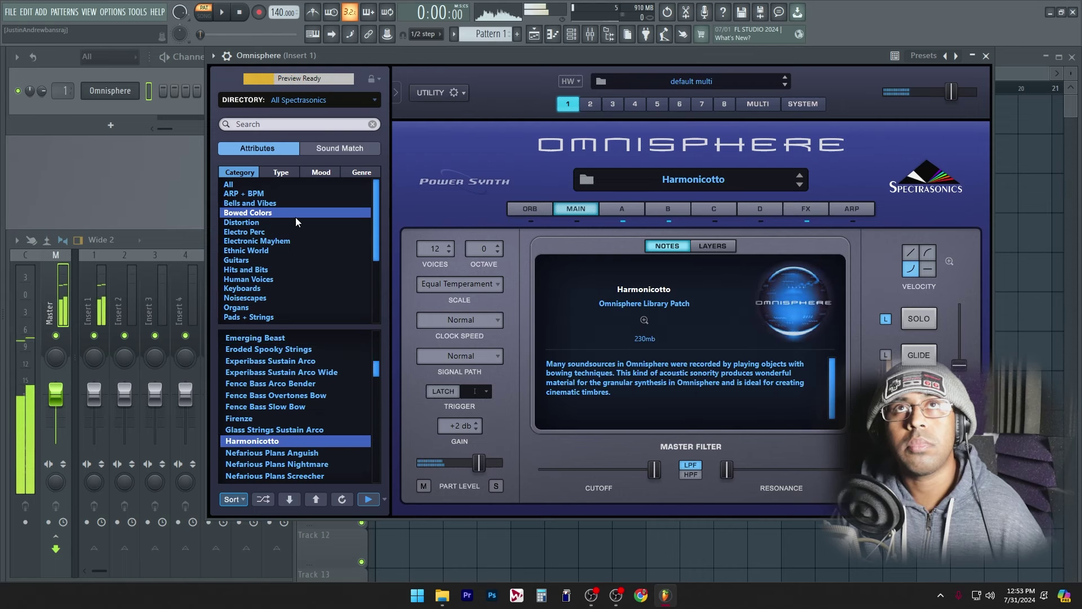
{"action": "left_click", "coordinate": [282, 455]}
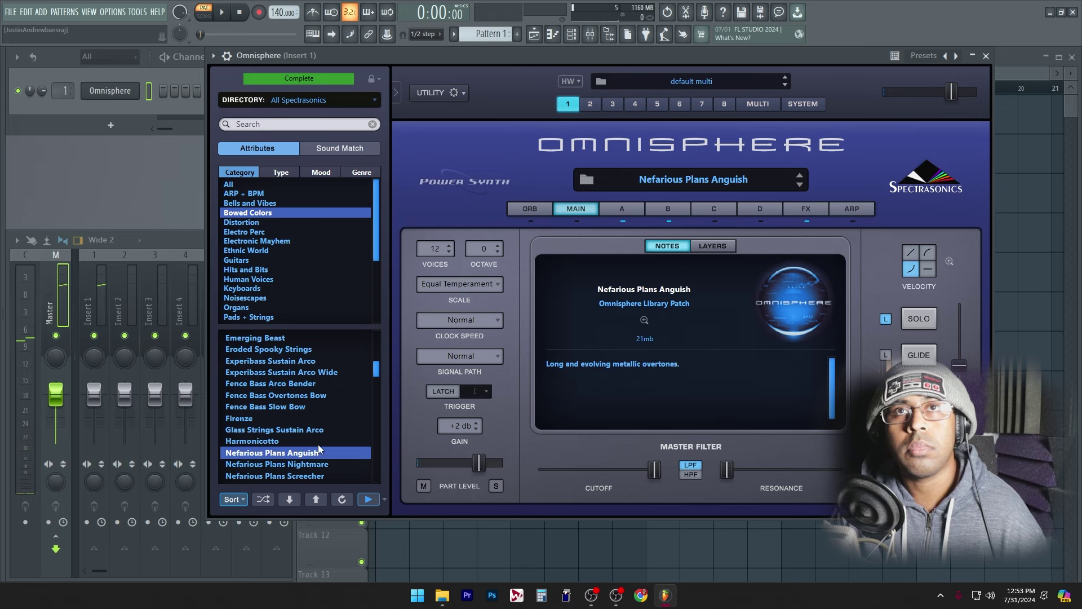
{"action": "left_click", "coordinate": [286, 441]}
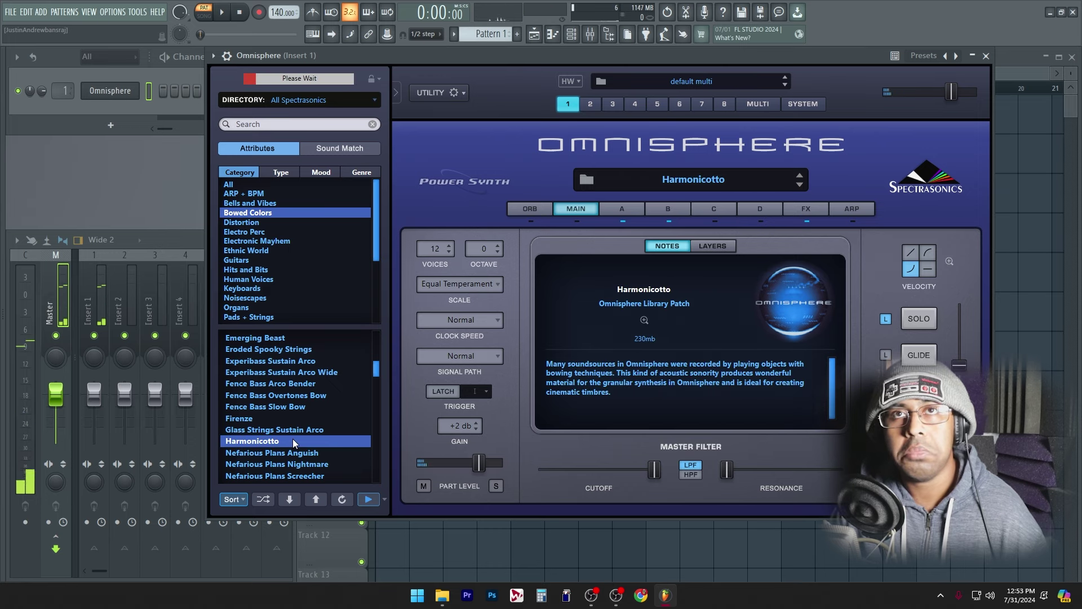
{"action": "left_click", "coordinate": [986, 57]}
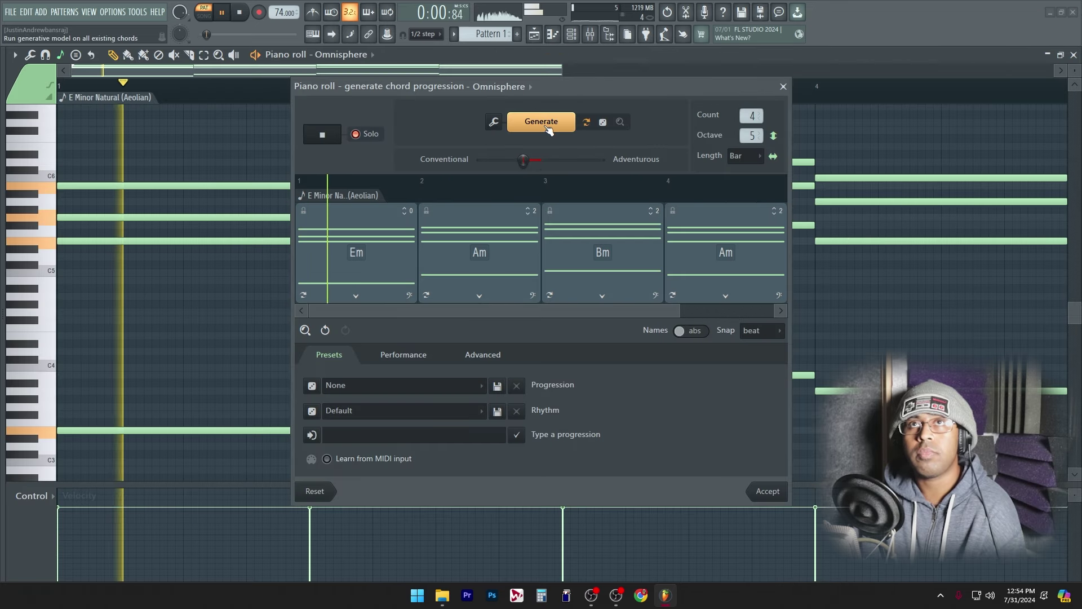
Generate new four-chord E minor progressions for Omnisphere at octave 4, and keep the Em, Em, F♯dim, B version.
{"action": "left_click", "coordinate": [568, 125]}
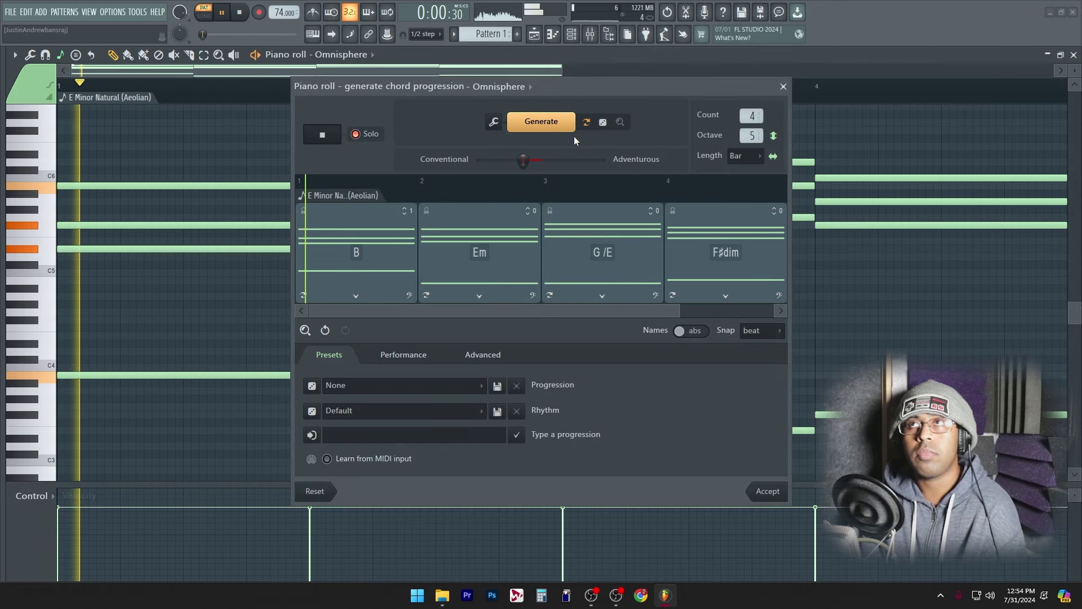
{"action": "scroll", "coordinate": [756, 137], "scroll_direction": "down", "scroll_amount": 1}
{"action": "key", "text": "space"}
{"action": "key", "text": "space"}
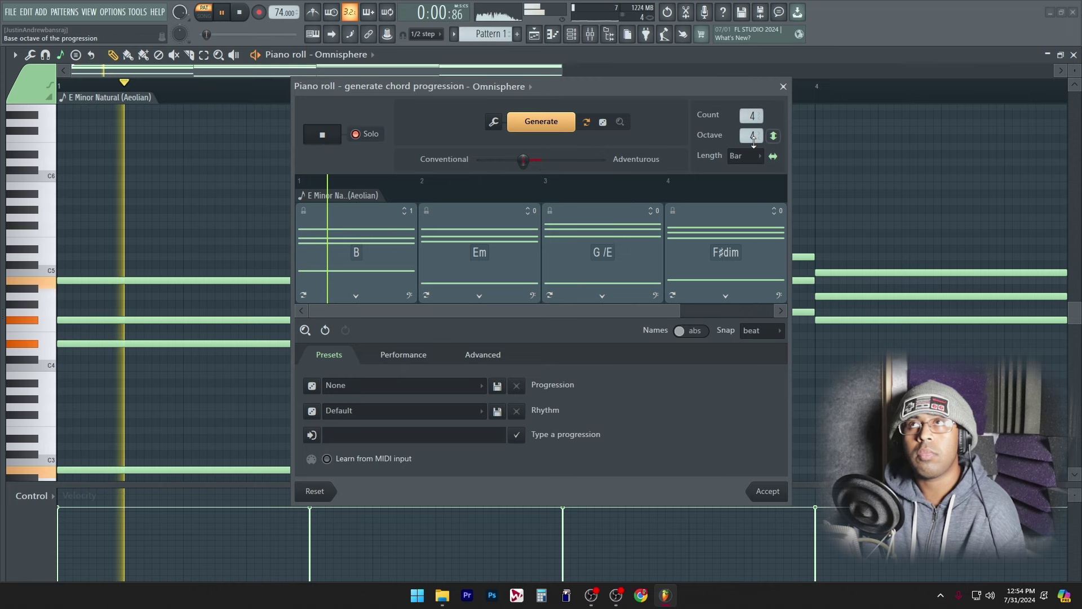
{"action": "left_click", "coordinate": [564, 125]}
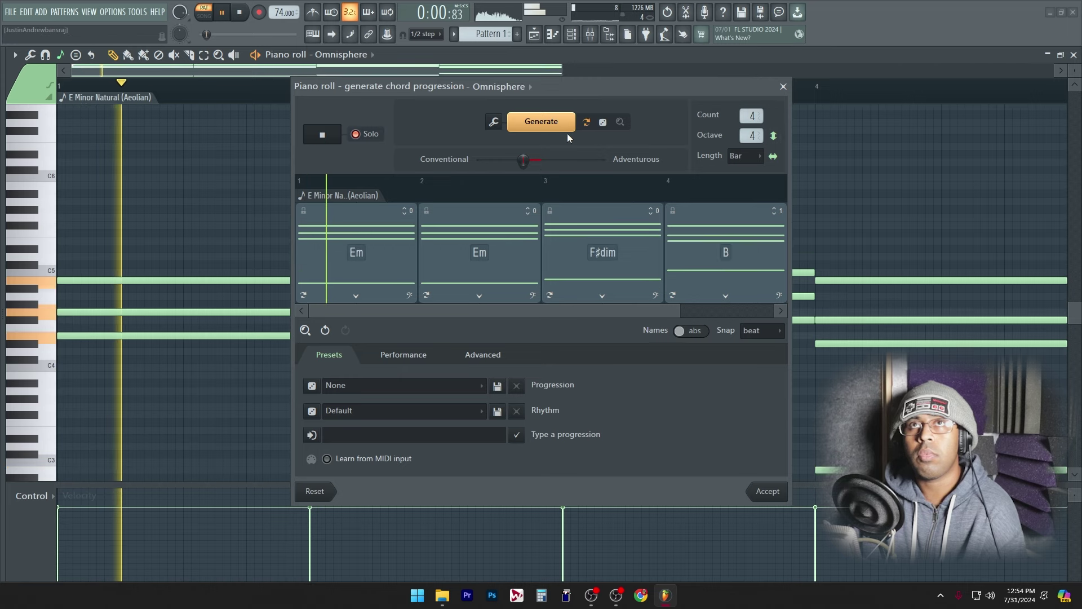
{"action": "left_click", "coordinate": [784, 87]}
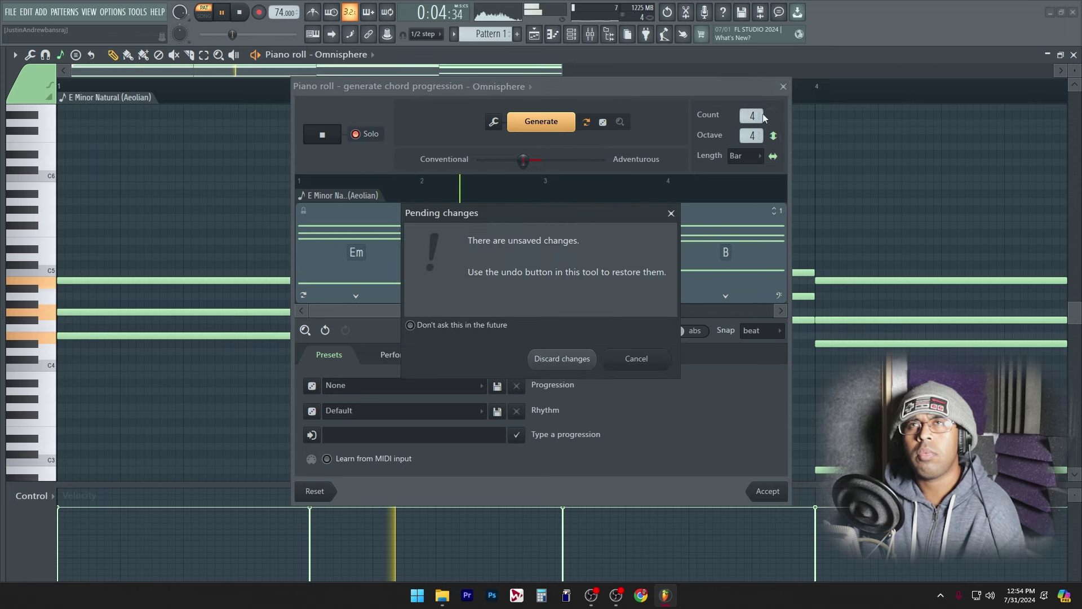
{"action": "left_click", "coordinate": [637, 361]}
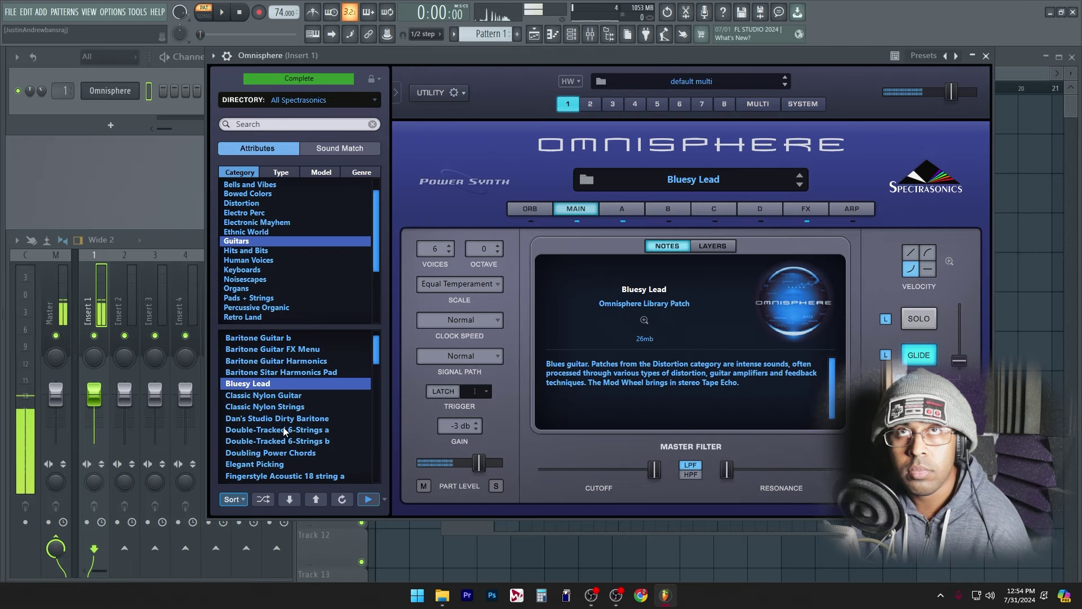
Audition guitar patches in Omnisphere and load Fingerstyle Acoustic 18 string b.
{"action": "left_click", "coordinate": [288, 455]}
{"action": "scroll", "coordinate": [289, 459], "scroll_direction": "down", "scroll_amount": 2}
{"action": "left_click", "coordinate": [292, 420]}
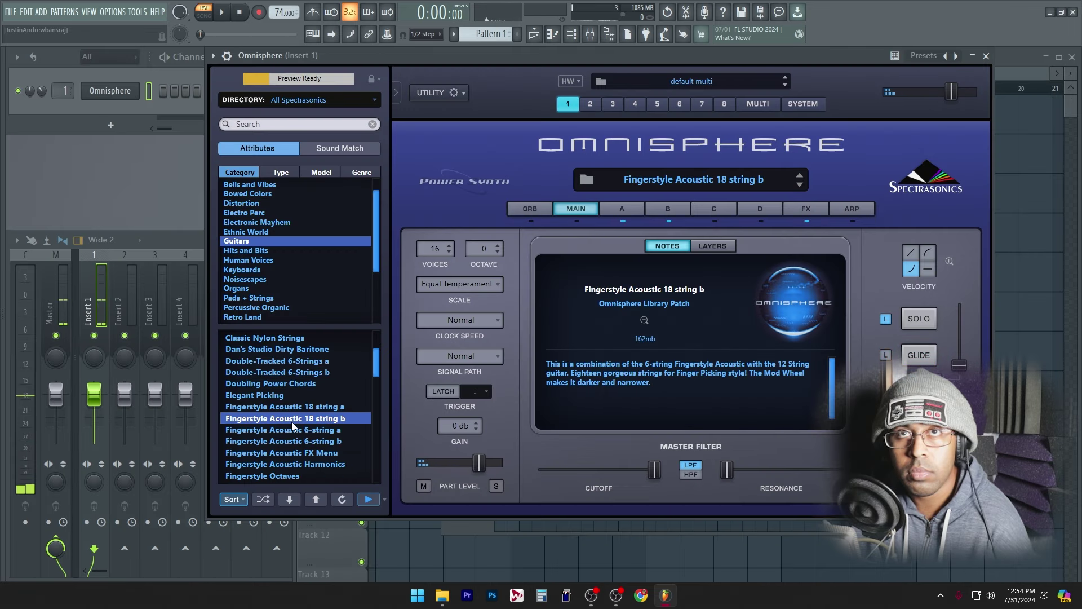
{"action": "scroll", "coordinate": [294, 421], "scroll_direction": "down", "scroll_amount": 3}
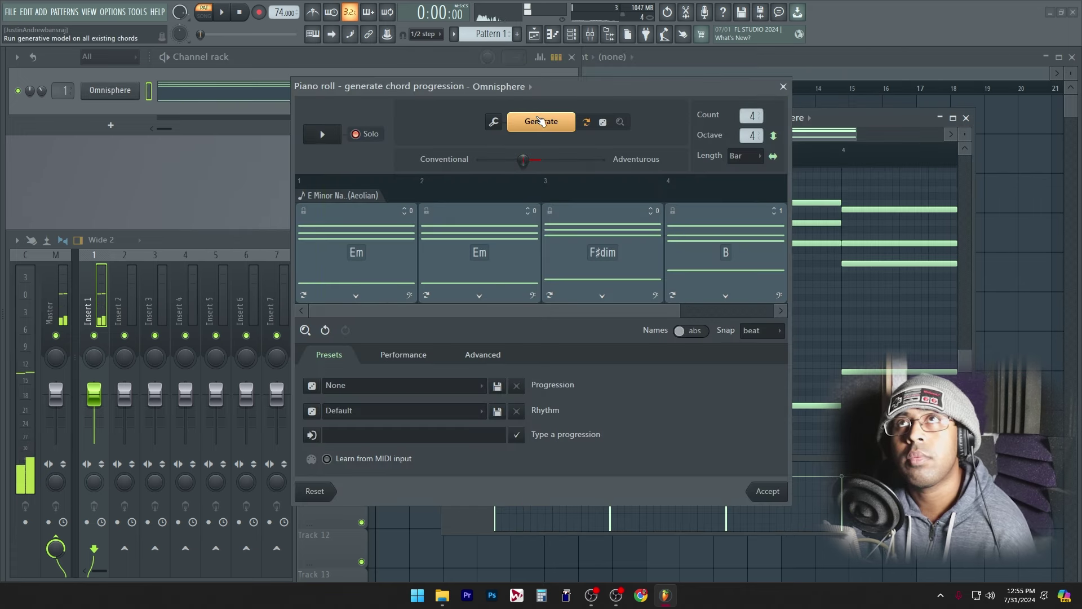
Lock the Em chord in the first bar and F♯dim in the third, and regenerate the remaining chords.
{"action": "left_click", "coordinate": [540, 122]}
{"action": "left_click", "coordinate": [540, 121]}
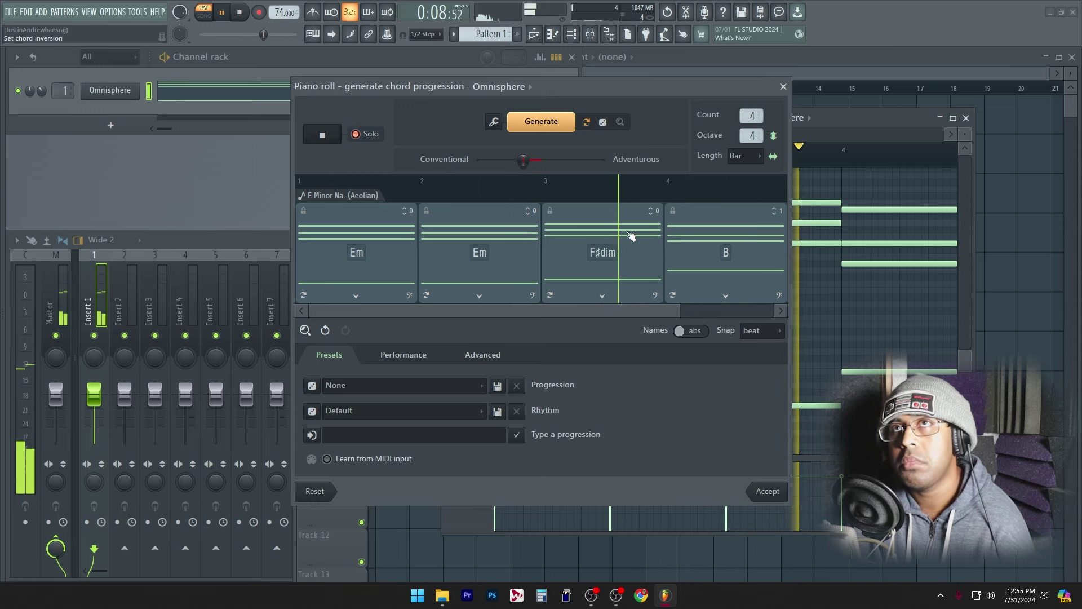
{"action": "left_click", "coordinate": [550, 211]}
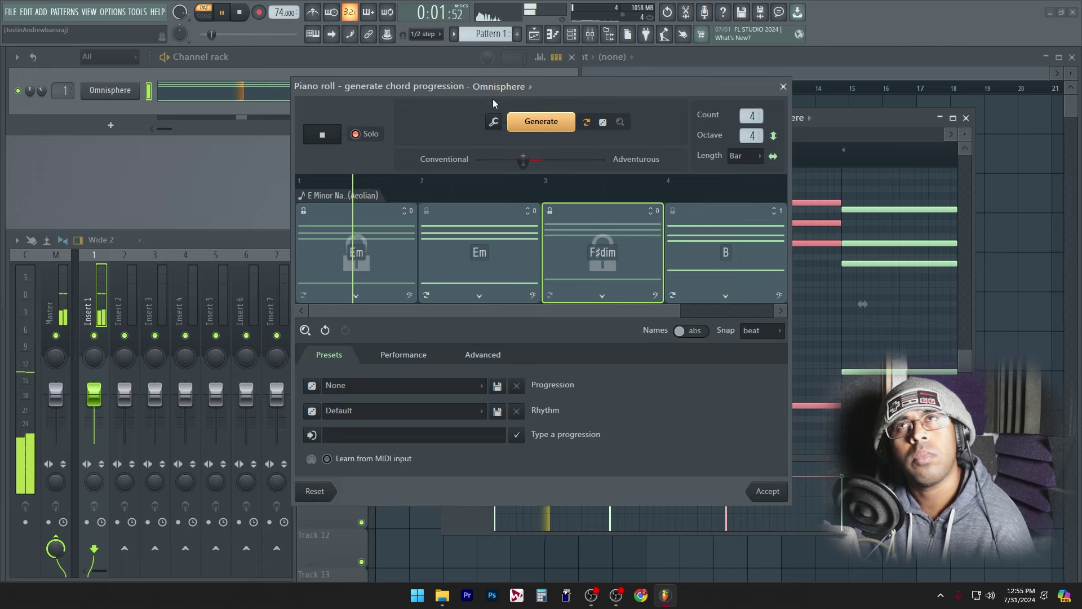
{"action": "left_click", "coordinate": [541, 122]}
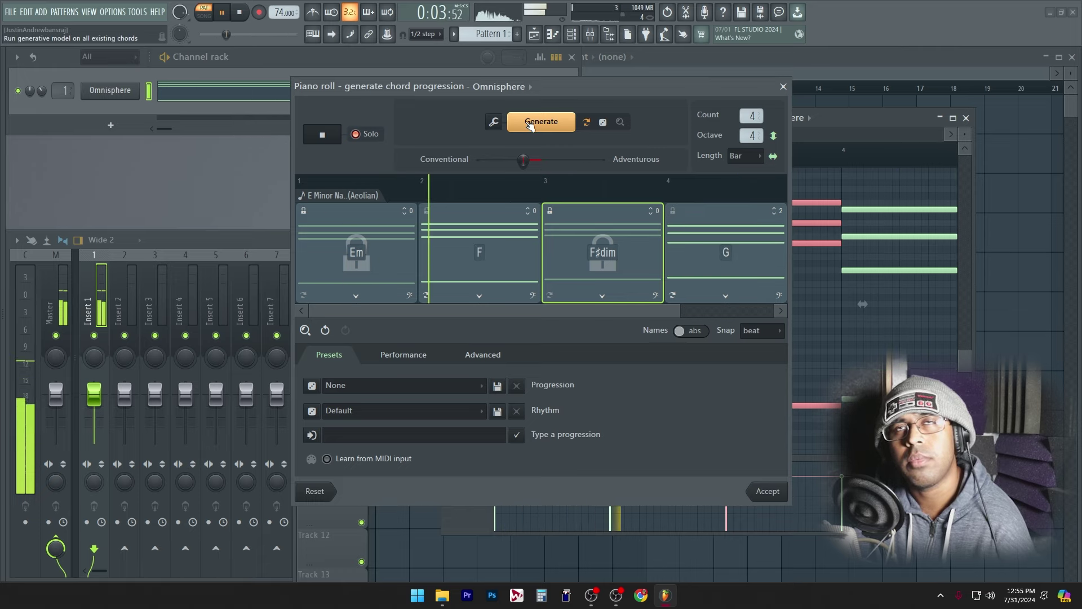
{"action": "left_click", "coordinate": [532, 123]}
Review the alternative chords for the fourth bar's Bm and shift the generator's character back toward Conventional.
{"action": "left_click", "coordinate": [727, 296]}
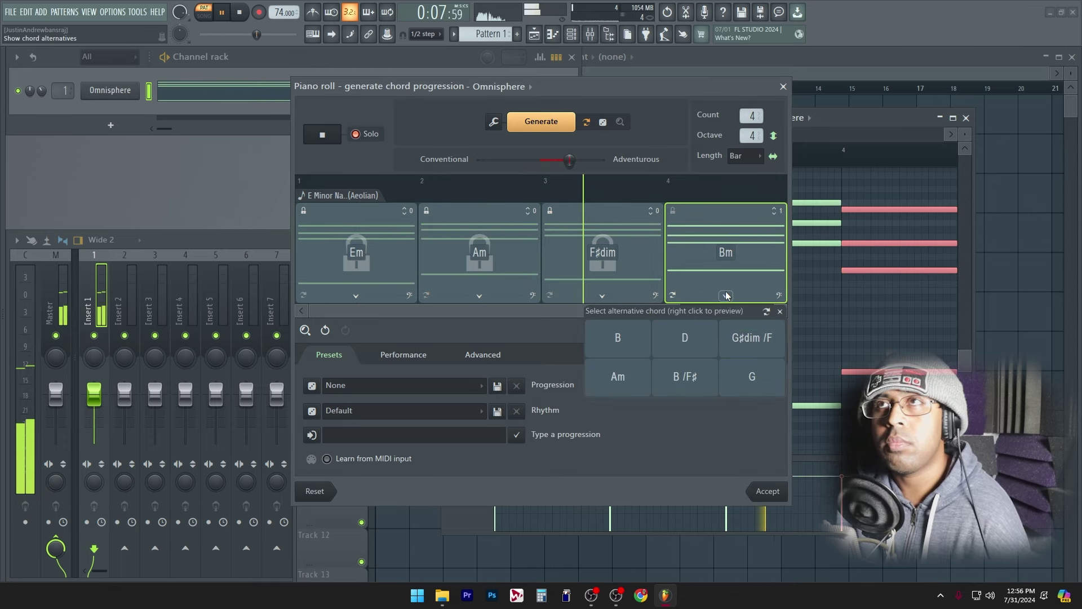
{"action": "left_click", "coordinate": [726, 297]}
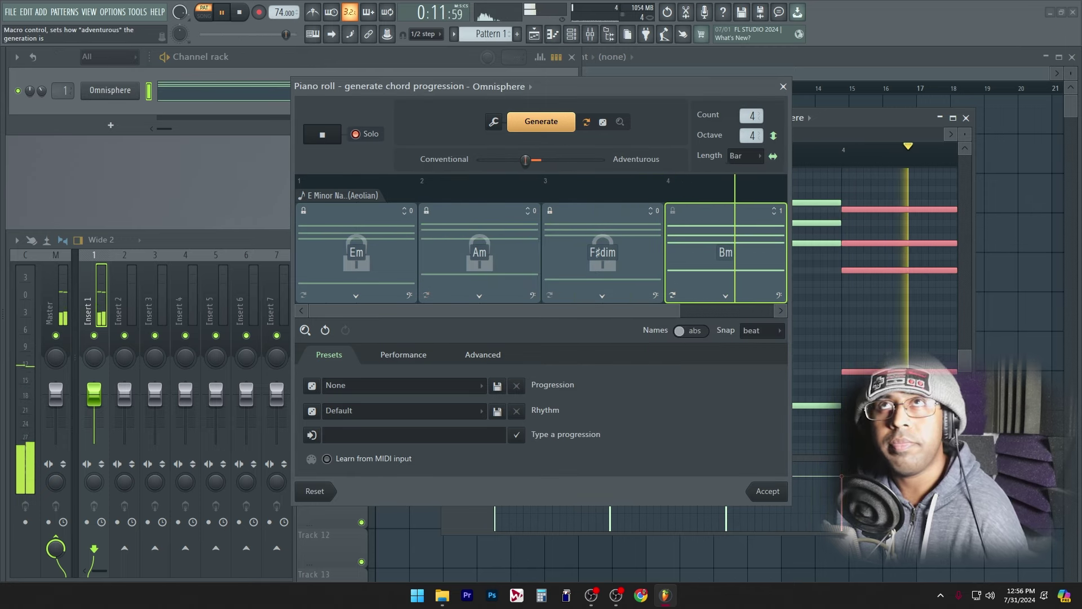
{"action": "left_click_drag", "start_coordinate": [526, 160], "coordinate": [525, 160]}
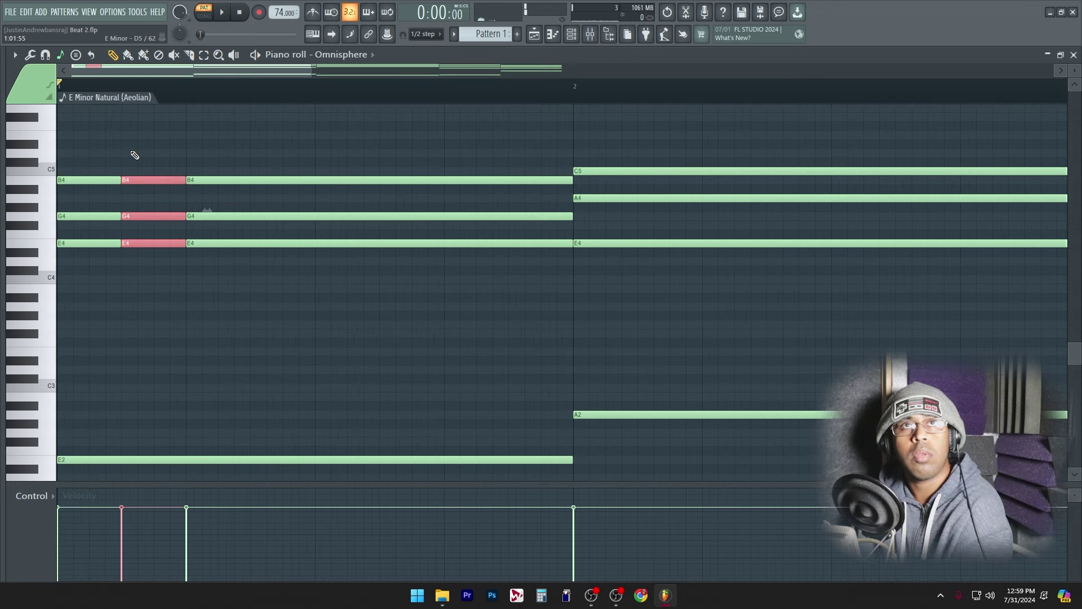
Delete every second B4 and G4 note of the chopped first-bar chord, leaving the repeated E4 notes in place.
{"action": "key", "text": "space"}
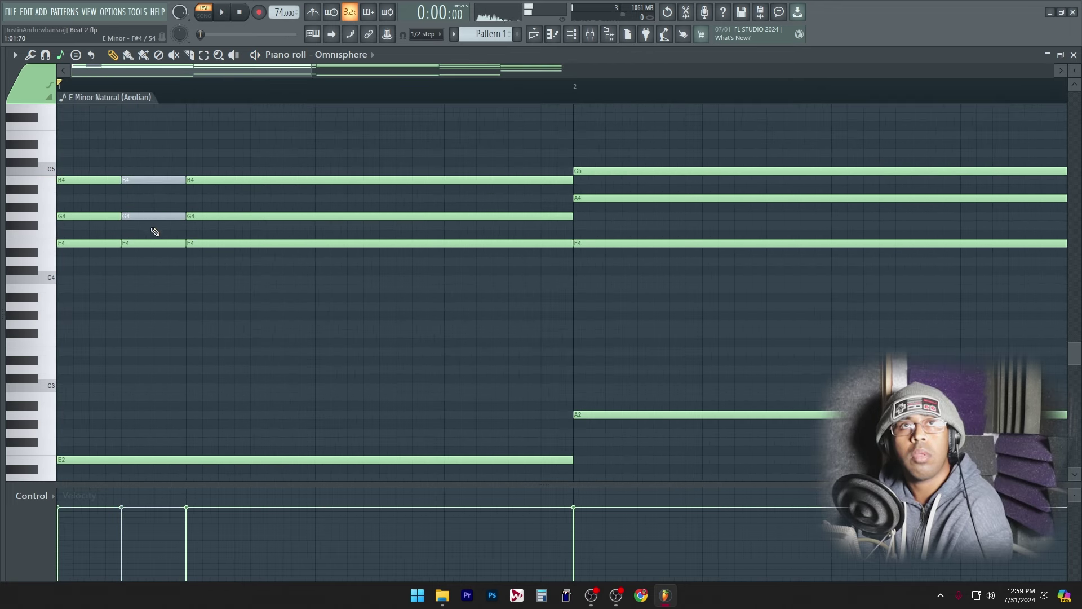
{"action": "key", "text": "Delete"}
{"action": "left_click_drag", "start_coordinate": [252, 268], "coordinate": [263, 134]}
{"action": "key", "text": "space"}
{"action": "left_click_drag", "start_coordinate": [325, 282], "coordinate": [322, 153]}
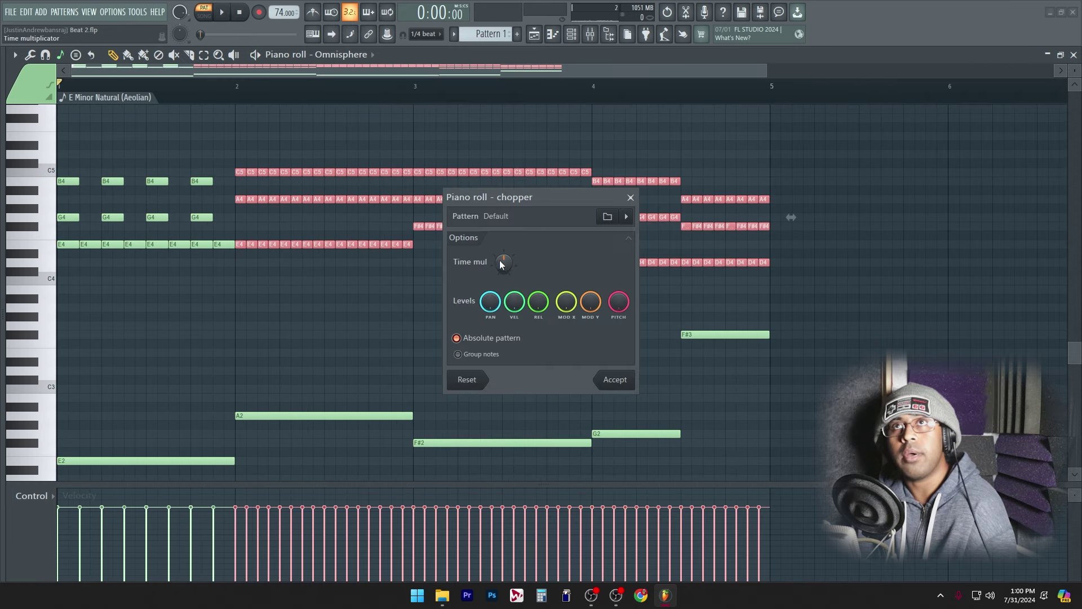
Chop the selected upper chord notes in bars 2 to 4 into eight equal notes per bar.
{"action": "left_click_drag", "start_coordinate": [504, 262], "coordinate": [504, 225]}
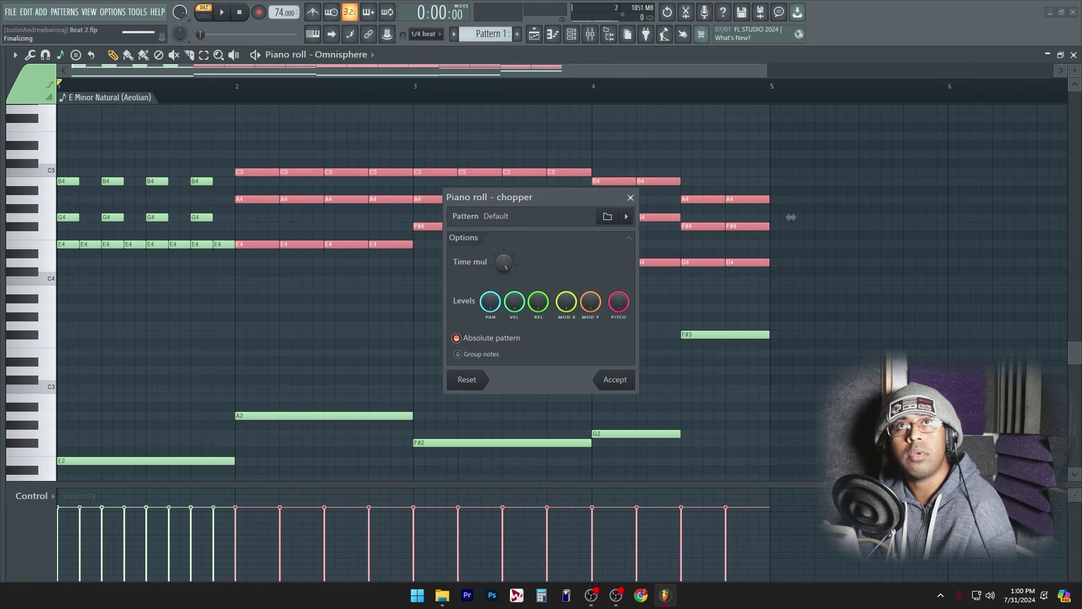
{"action": "mouse_move", "coordinate": [504, 226]}
{"action": "left_mouse_down"}
{"action": "mouse_move", "coordinate": [504, 237]}
{"action": "mouse_move", "coordinate": [503, 223]}
{"action": "left_mouse_up"}
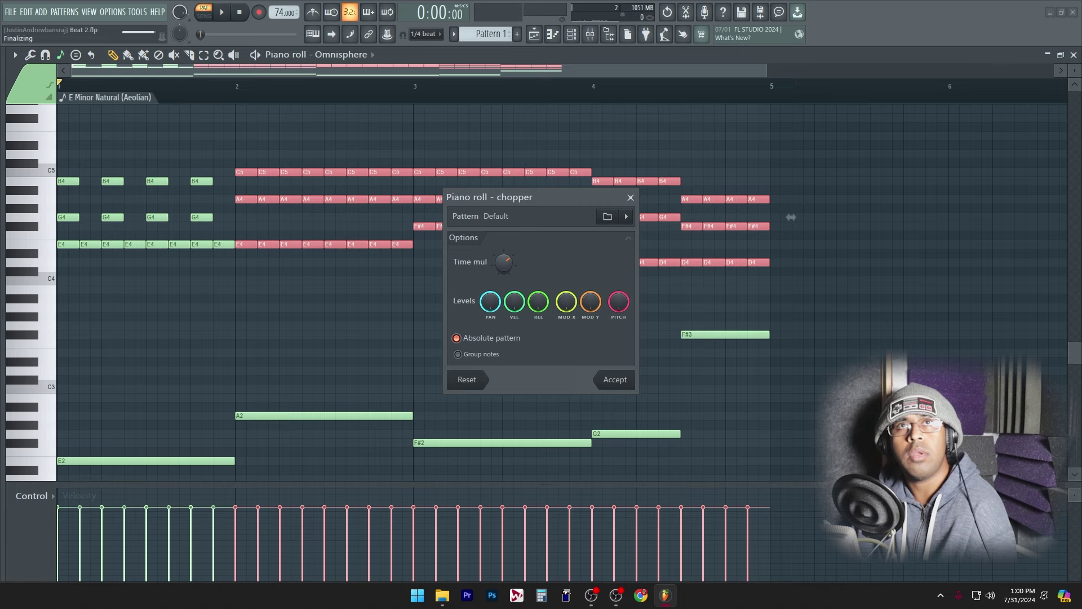
{"action": "left_click", "coordinate": [606, 380]}
Play the chopped chords through the change from bar 3 to bar 4 and try lowering the D4 note halfway through bar 4.
{"action": "scroll", "coordinate": [417, 208], "scroll_direction": "up", "scroll_amount": 3}
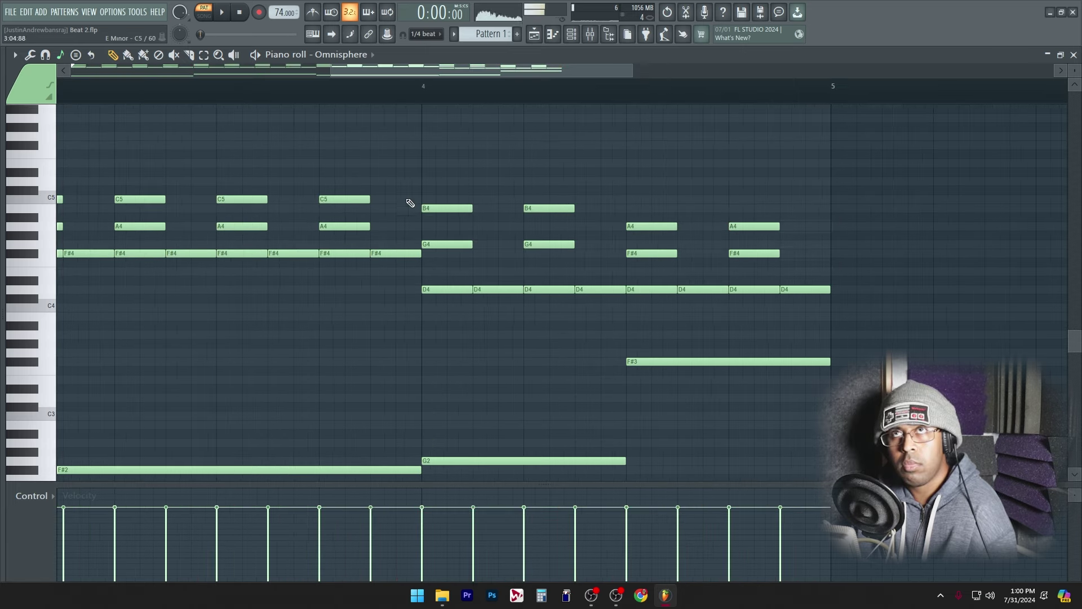
{"action": "left_click", "coordinate": [329, 101]}
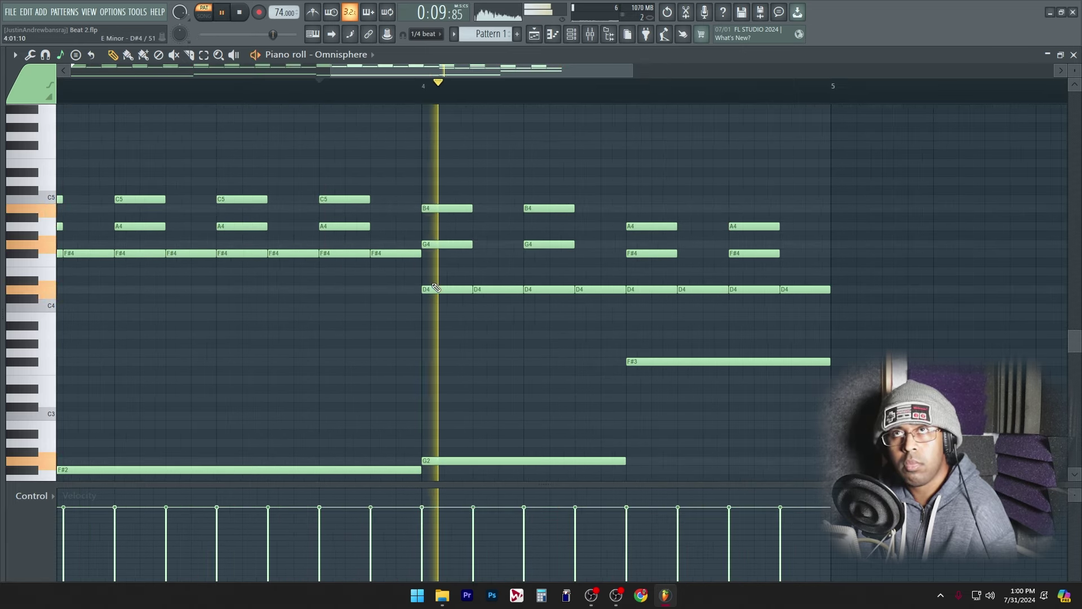
{"action": "left_click_drag", "start_coordinate": [506, 251], "coordinate": [574, 274]}
{"action": "scroll", "coordinate": [577, 276], "scroll_direction": "down", "scroll_amount": 3}
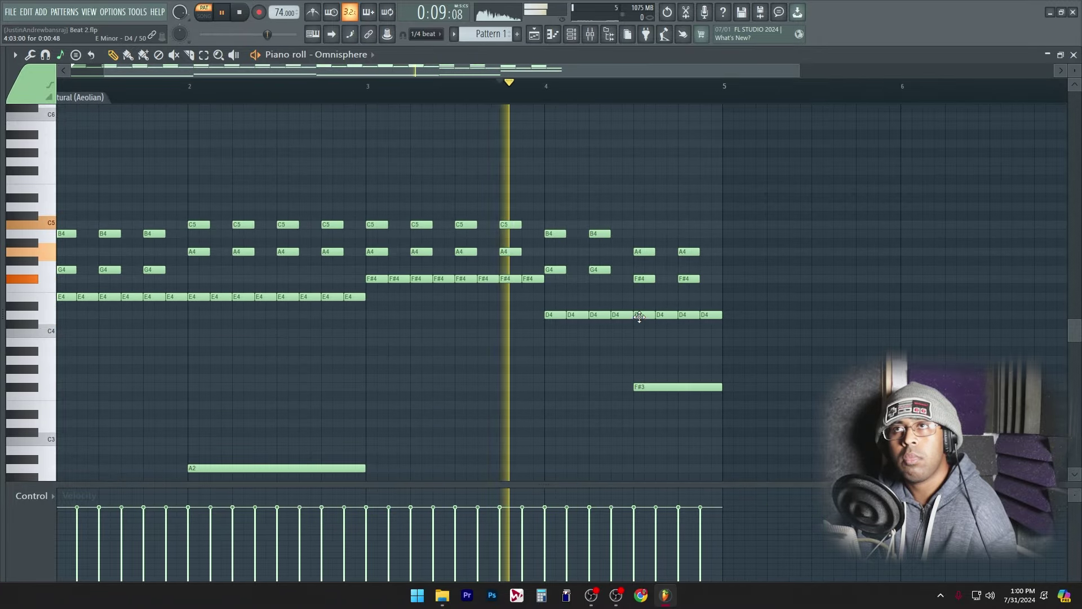
{"action": "left_click_drag", "start_coordinate": [644, 314], "coordinate": [644, 334]}
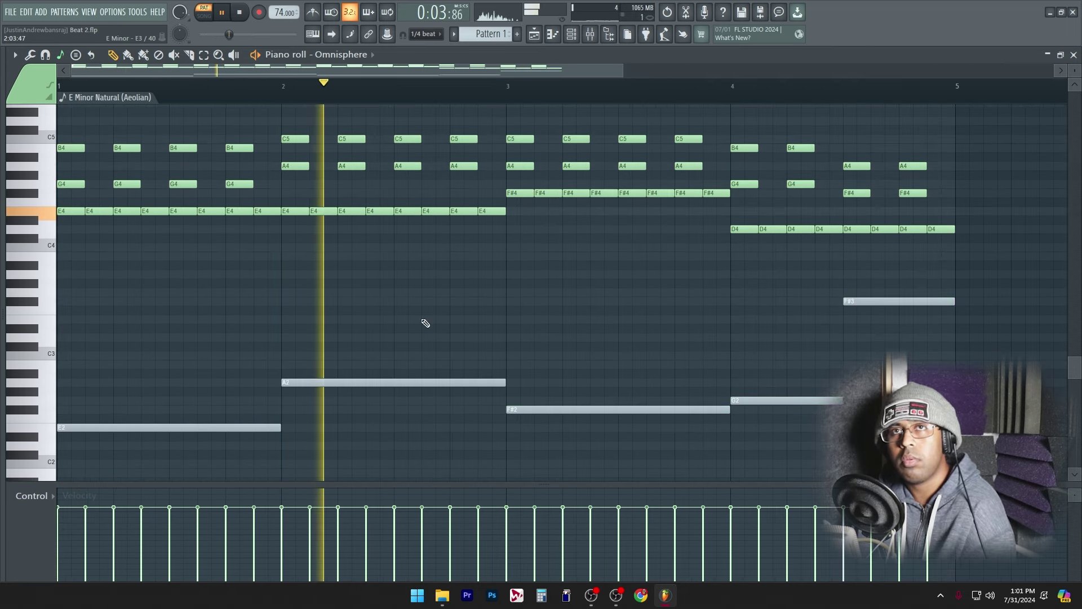
Move the long bass notes out of the Omnisphere pattern into the 3x Osc piano roll.
{"action": "key", "text": "space"}
{"action": "left_click_drag", "start_coordinate": [967, 483], "coordinate": [66, 297]}
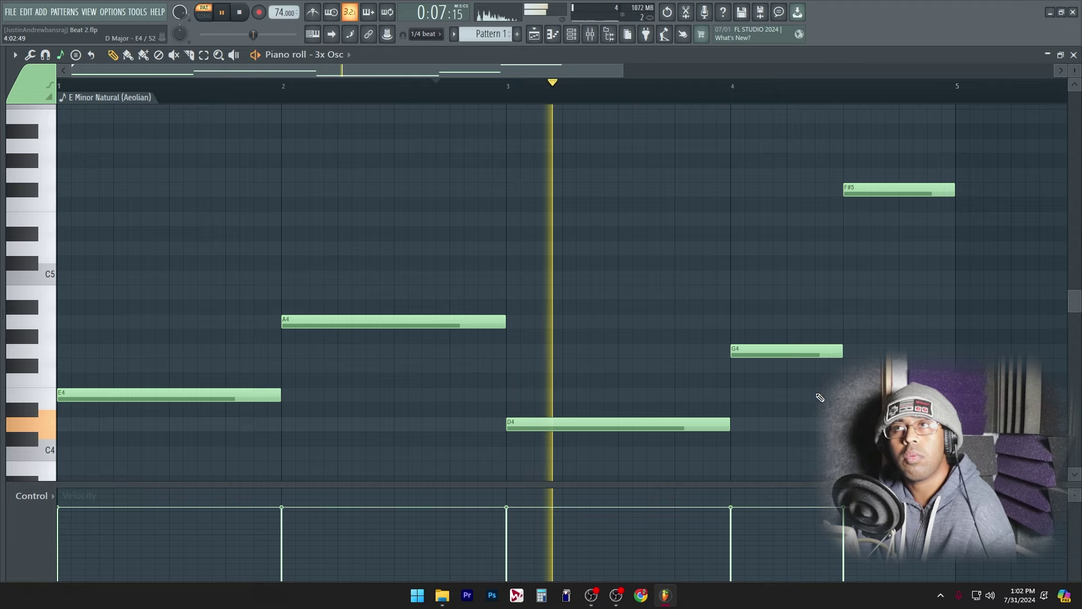
Try the 3x Osc bass line an octave lower, return it to octave 4 with F#4 as the last note, and close the piano roll.
{"action": "left_click_drag", "start_coordinate": [777, 353], "coordinate": [784, 389]}
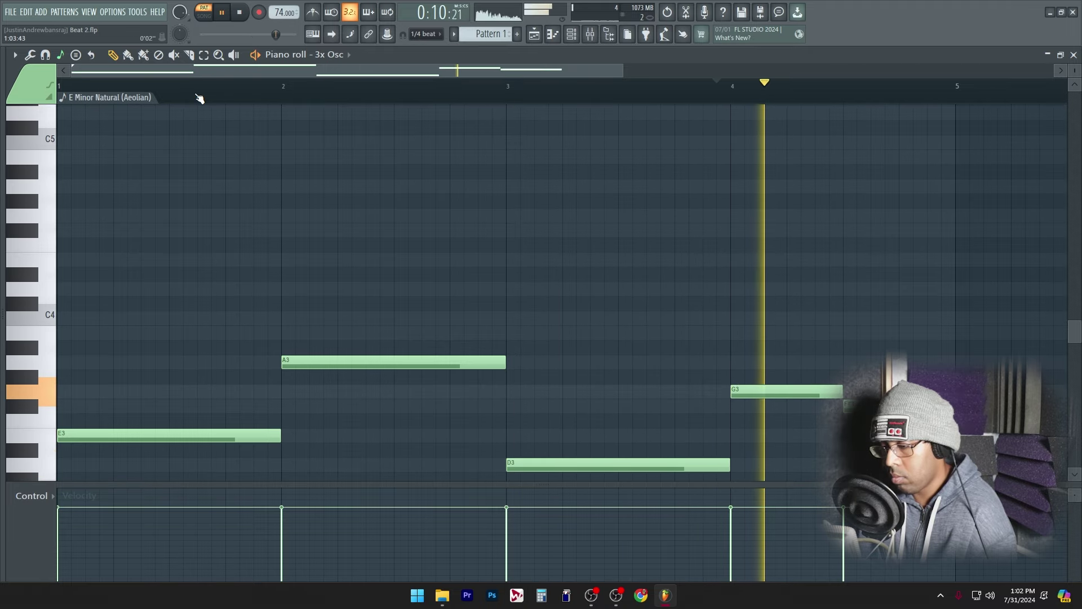
{"action": "key", "text": "ctrl+Up"}
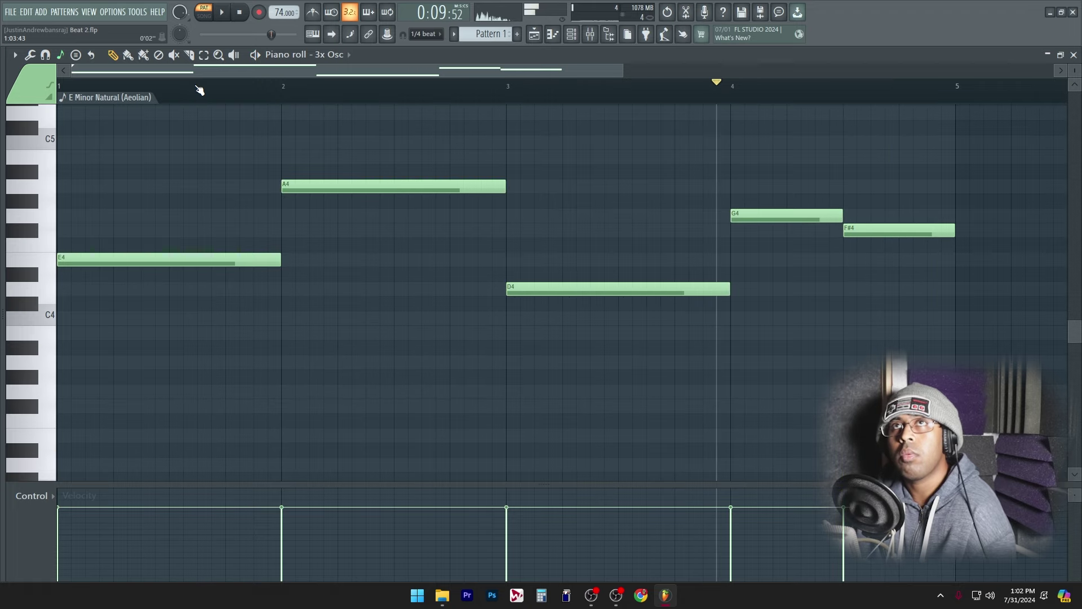
{"action": "key", "text": "space"}
{"action": "left_click", "coordinate": [1075, 55]}
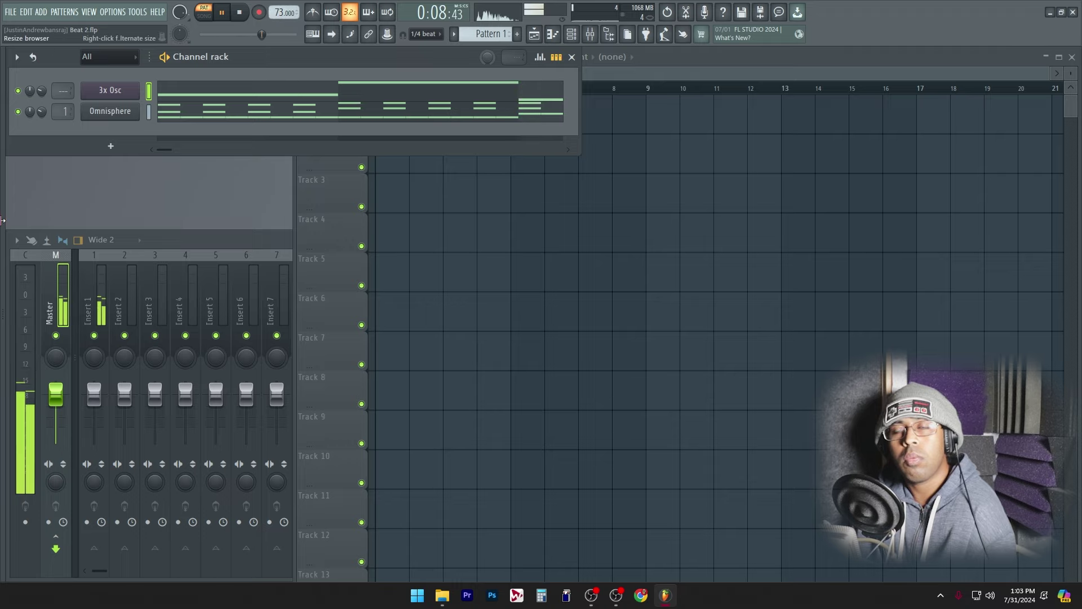
Insert a HALion Sonic channel between 3x Osc and Omnisphere and load its Earth & Fire synth pad.
{"action": "left_click", "coordinate": [640, 242]}
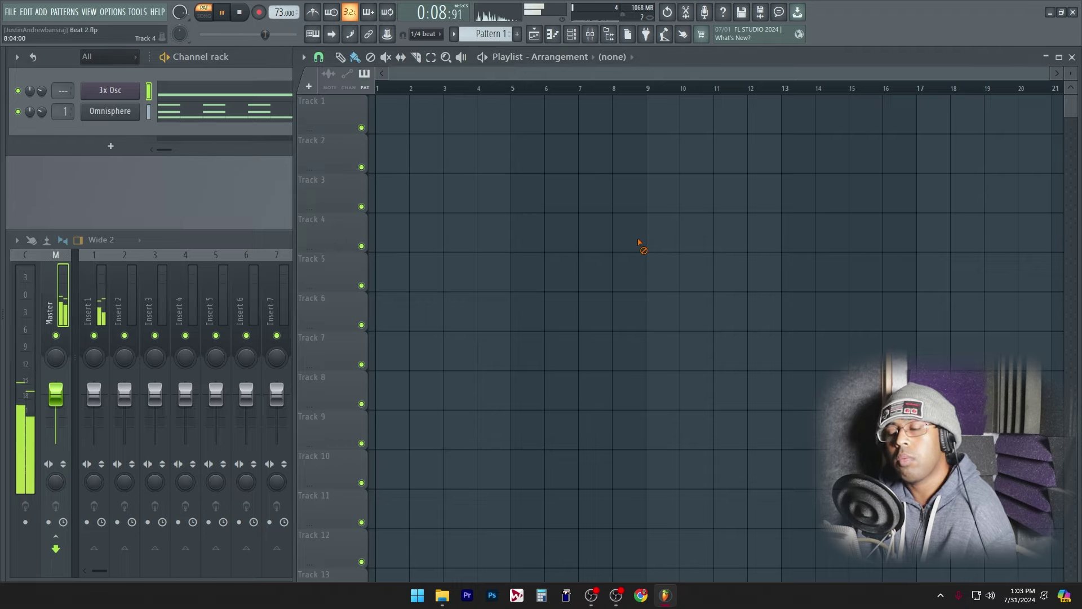
{"action": "left_click", "coordinate": [41, 111]}
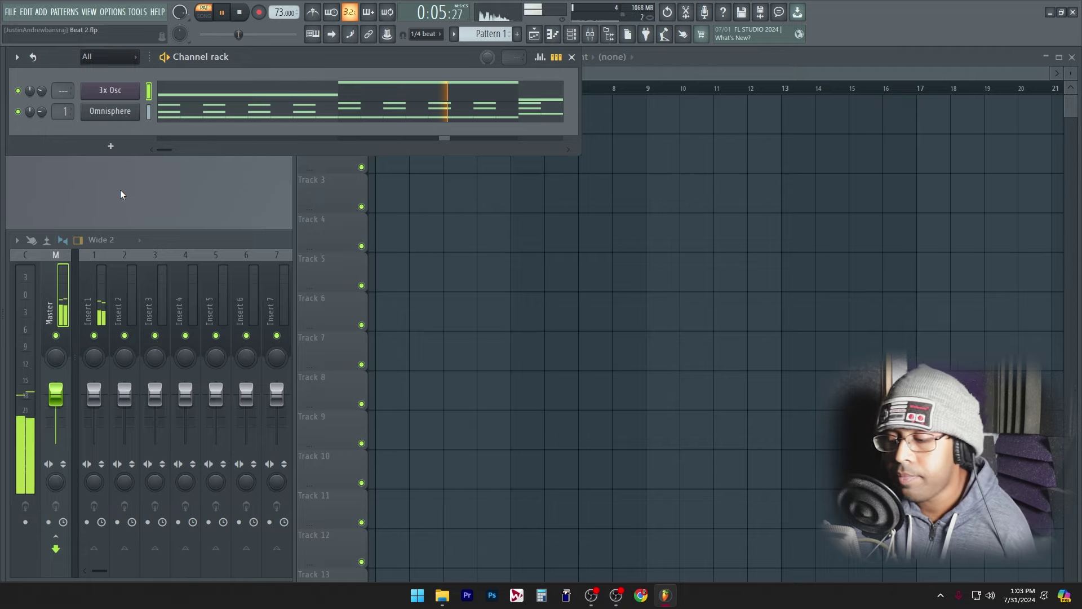
{"action": "right_click", "coordinate": [124, 108]}
{"action": "mouse_move", "coordinate": [225, 224]}
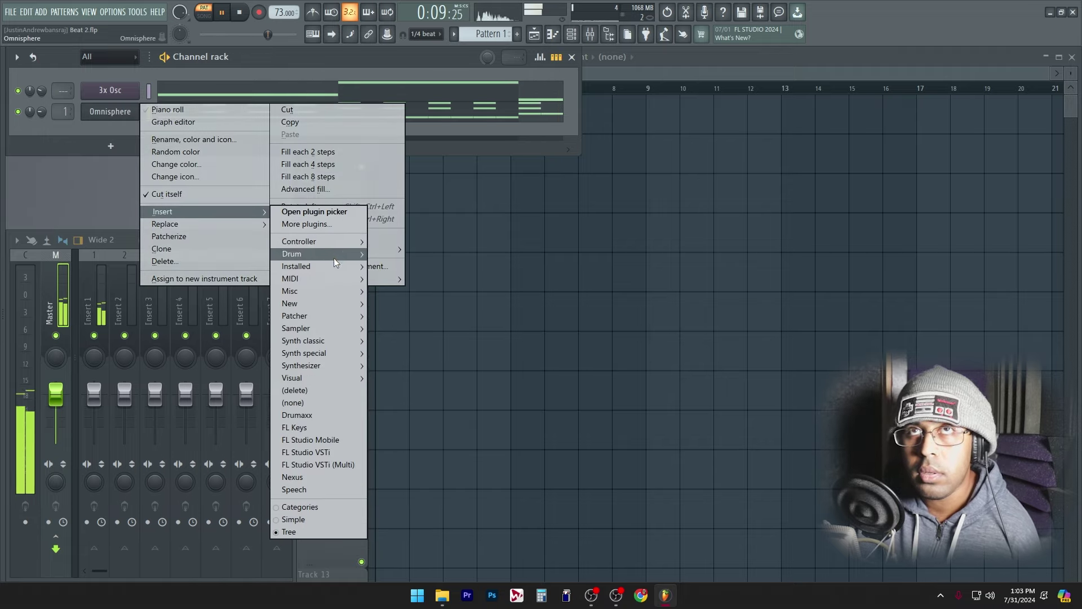
{"action": "mouse_move", "coordinate": [333, 266]}
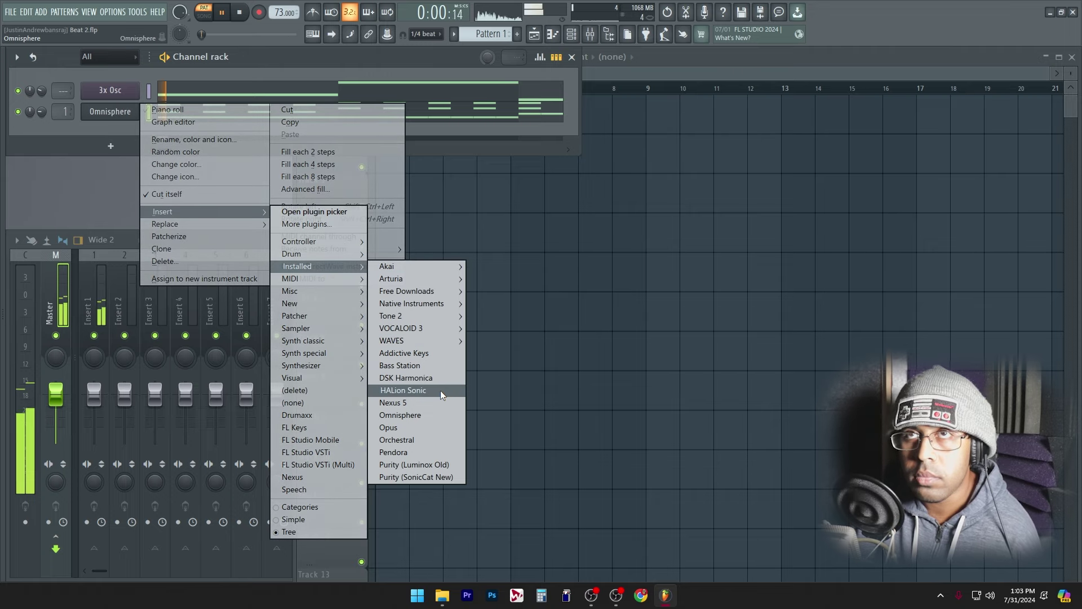
{"action": "left_click", "coordinate": [441, 390]}
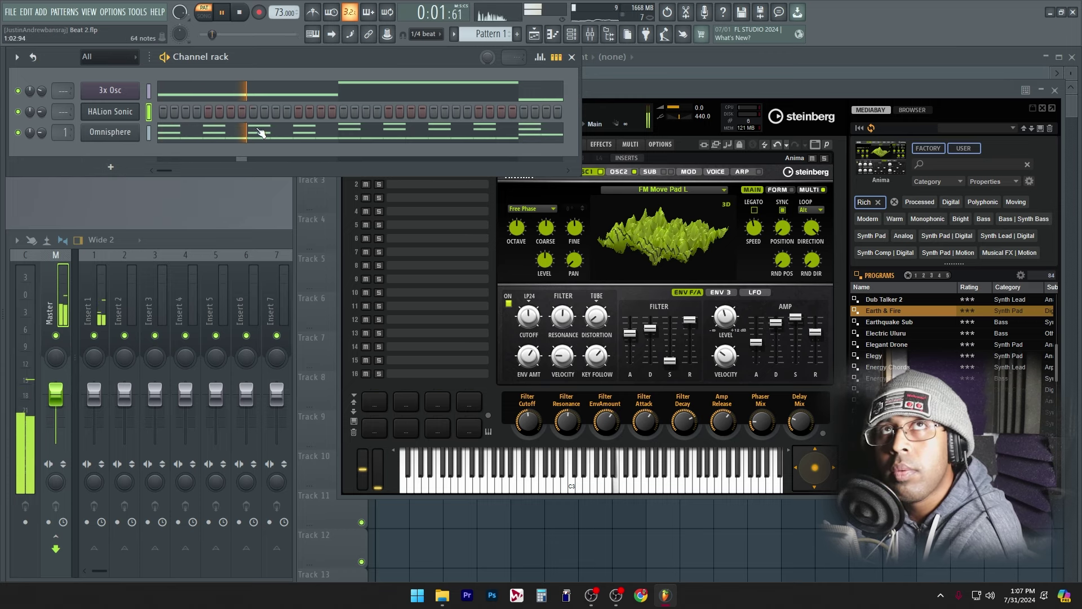
Draw half-bar HALion Sonic chords E5-G5-B5, E5-A5-C6, A5-C6-F#6 and B4-G5-D6 at the starts of bars 1 to 4.
{"action": "right_click", "coordinate": [135, 114]}
{"action": "left_click", "coordinate": [147, 110]}
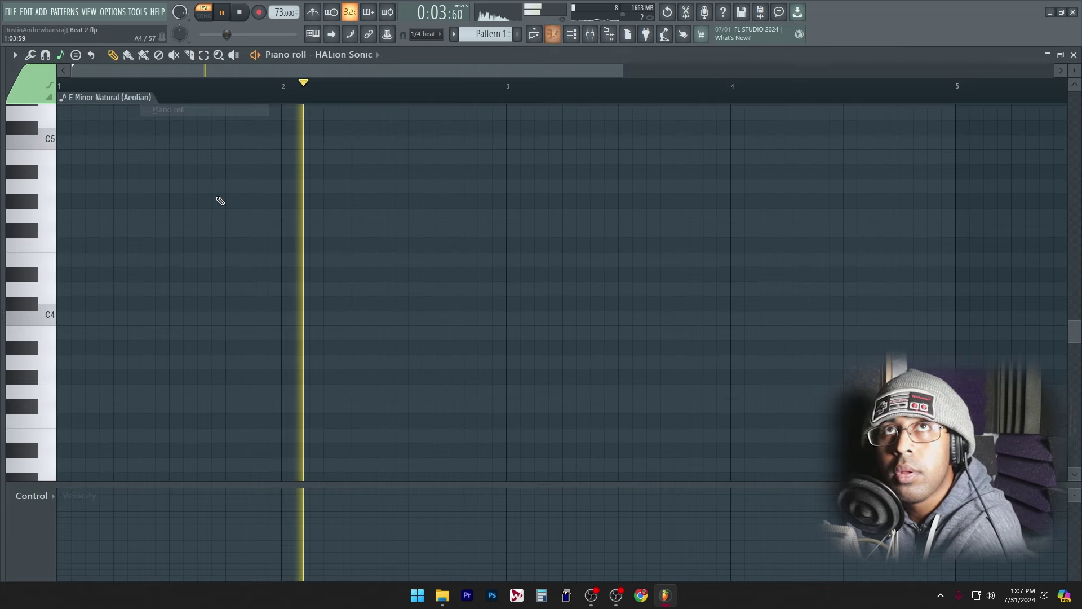
{"action": "left_click", "coordinate": [84, 259]}
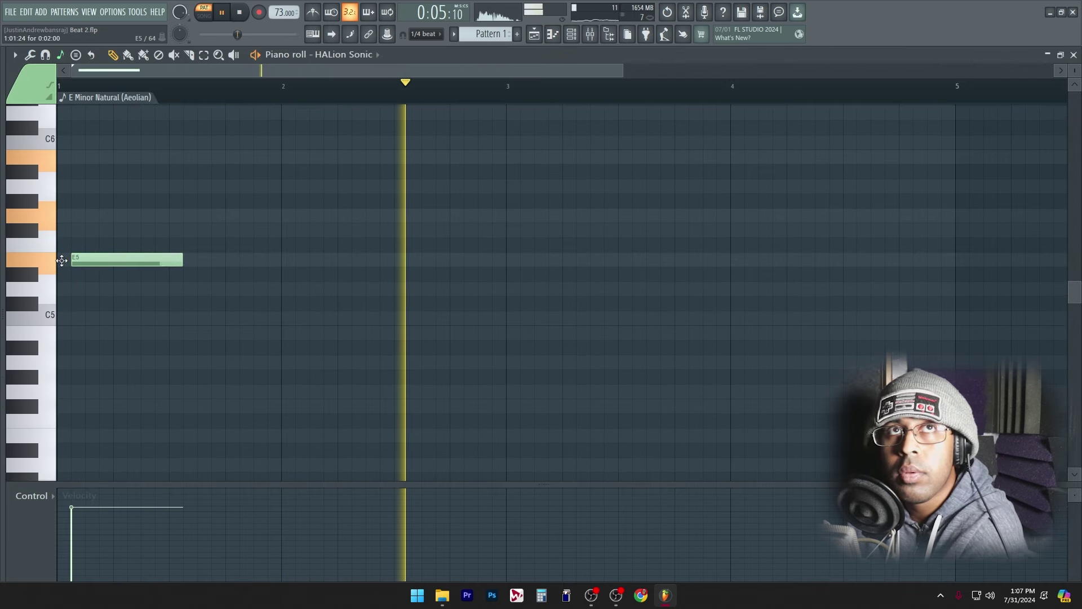
{"action": "left_click", "coordinate": [82, 215]}
{"action": "left_click", "coordinate": [87, 157]}
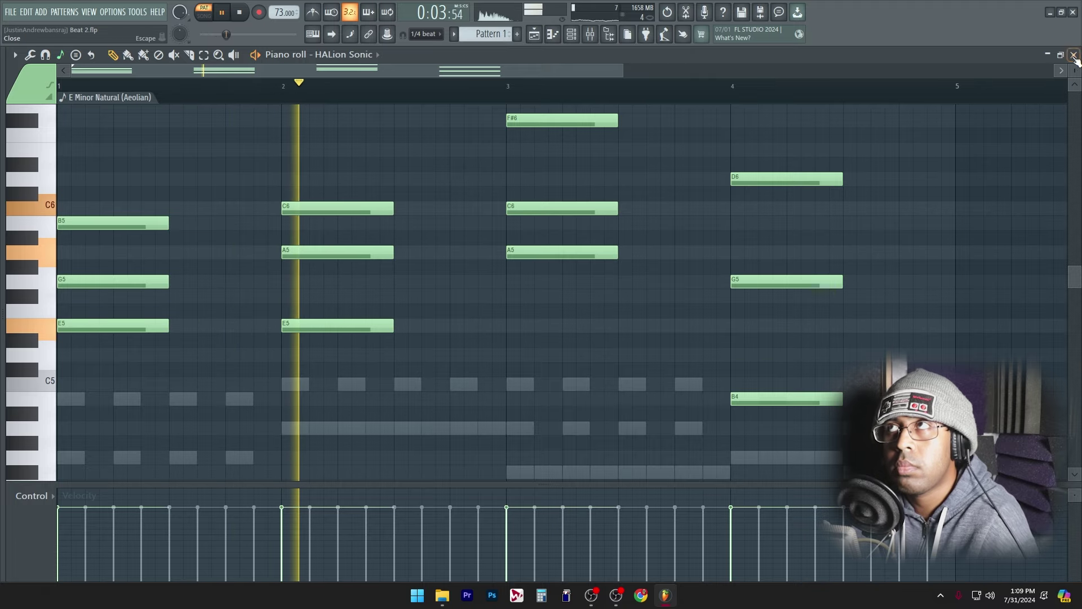
Mute the lower notes of all HALion Sonic chords and place melody notes D6 at the end of bar 3 and C6, B5 in bar 4.
{"action": "key", "text": "F7"}
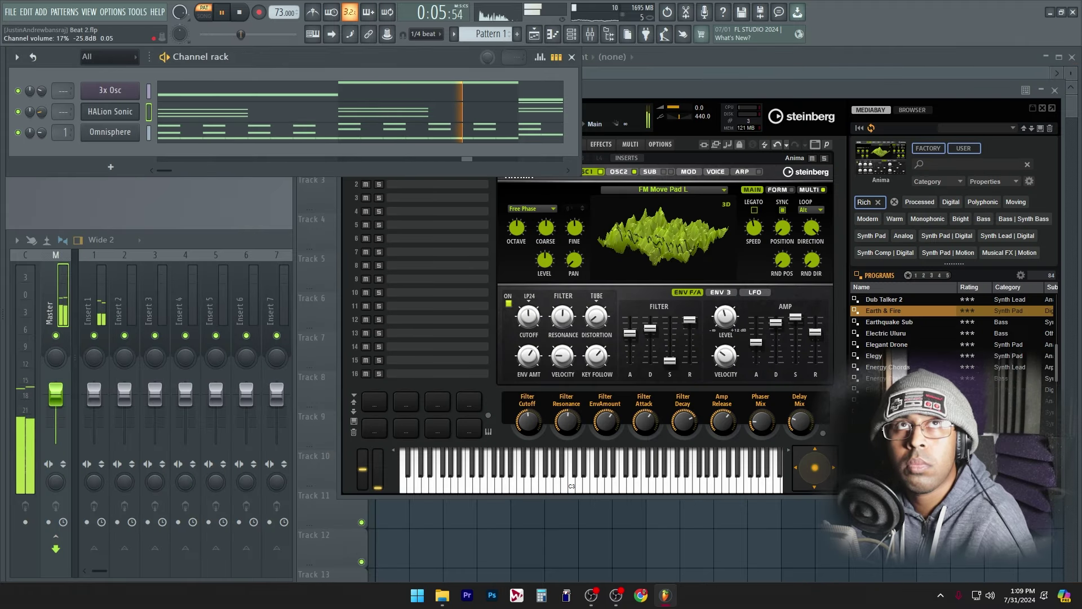
{"action": "left_click", "coordinate": [204, 121]}
{"action": "scroll", "coordinate": [519, 318], "scroll_direction": "up", "scroll_amount": 1}
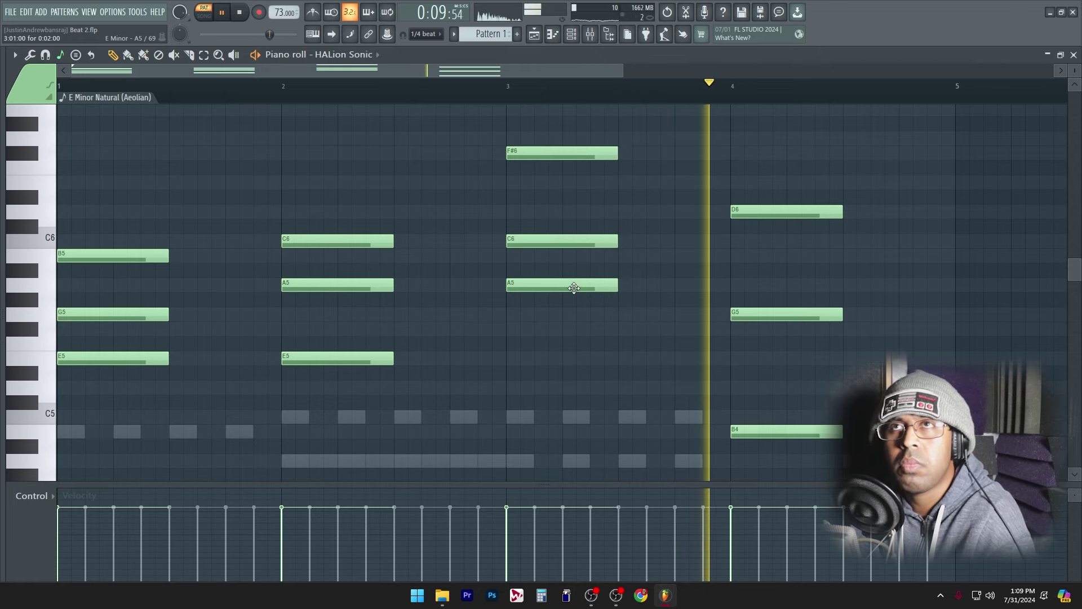
{"action": "left_click_drag", "start_coordinate": [855, 468], "coordinate": [157, 268]}
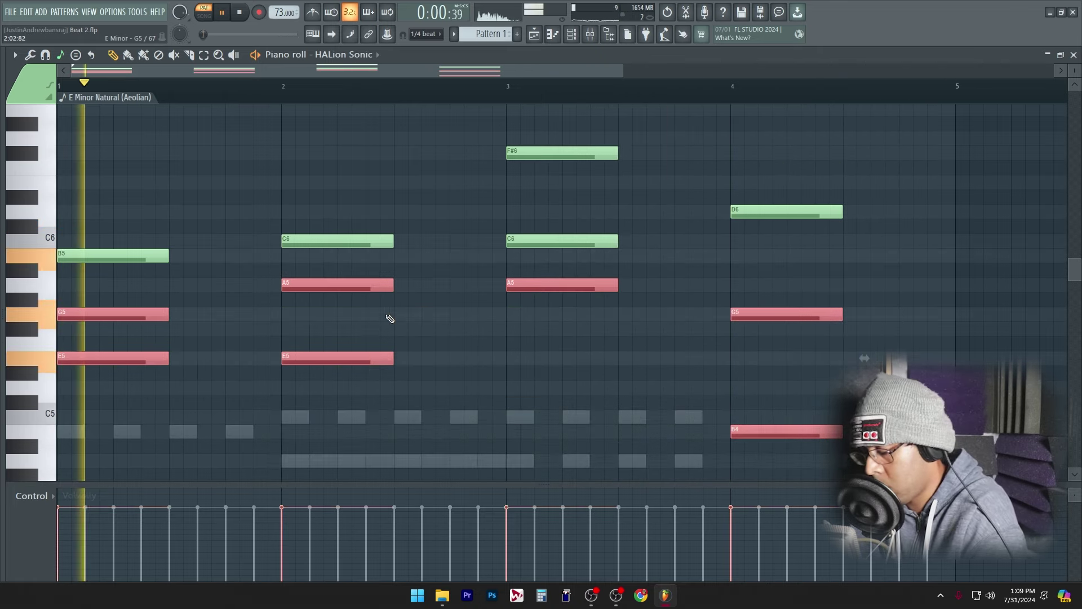
{"action": "key", "text": "shift+m"}
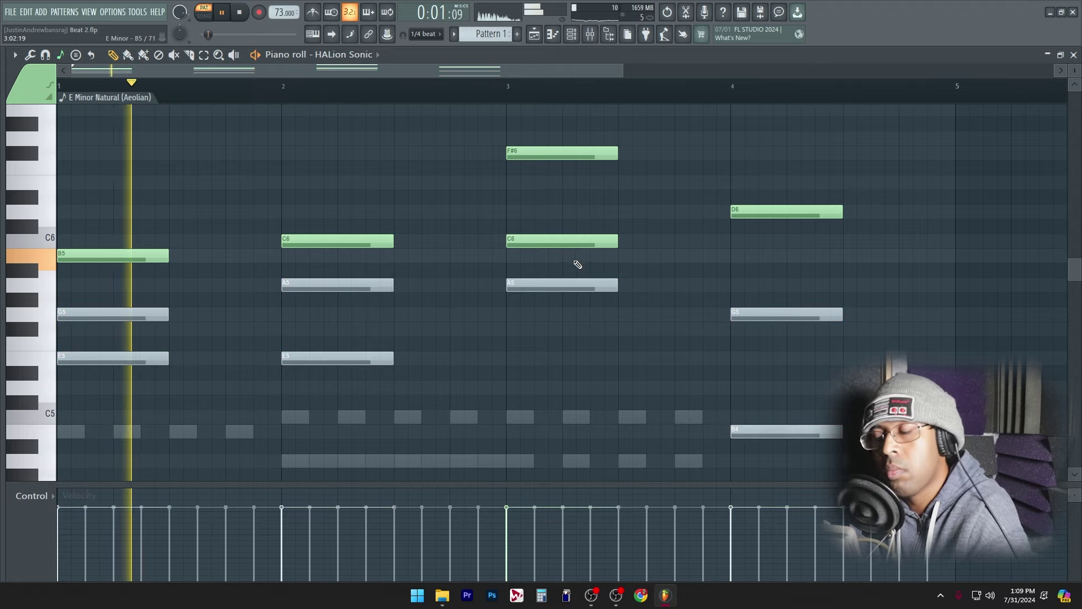
{"action": "left_click", "coordinate": [558, 240]}
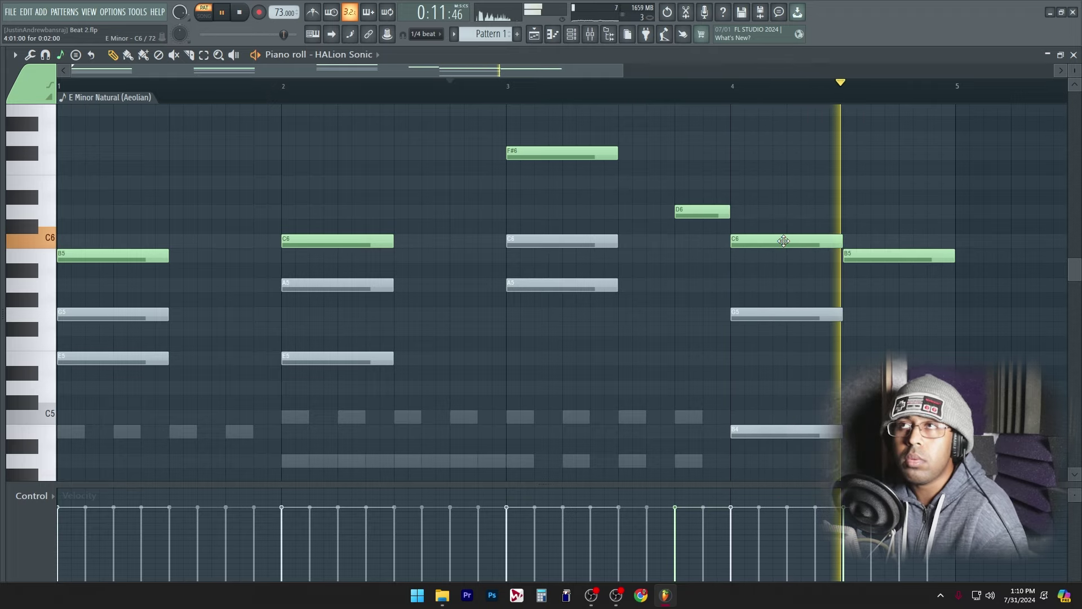
Lower bar 1's melody note to E5 and the muted E5 to D5, and play the revised HALion Sonic line.
{"action": "key", "text": "space"}
{"action": "left_click_drag", "start_coordinate": [79, 255], "coordinate": [72, 334]}
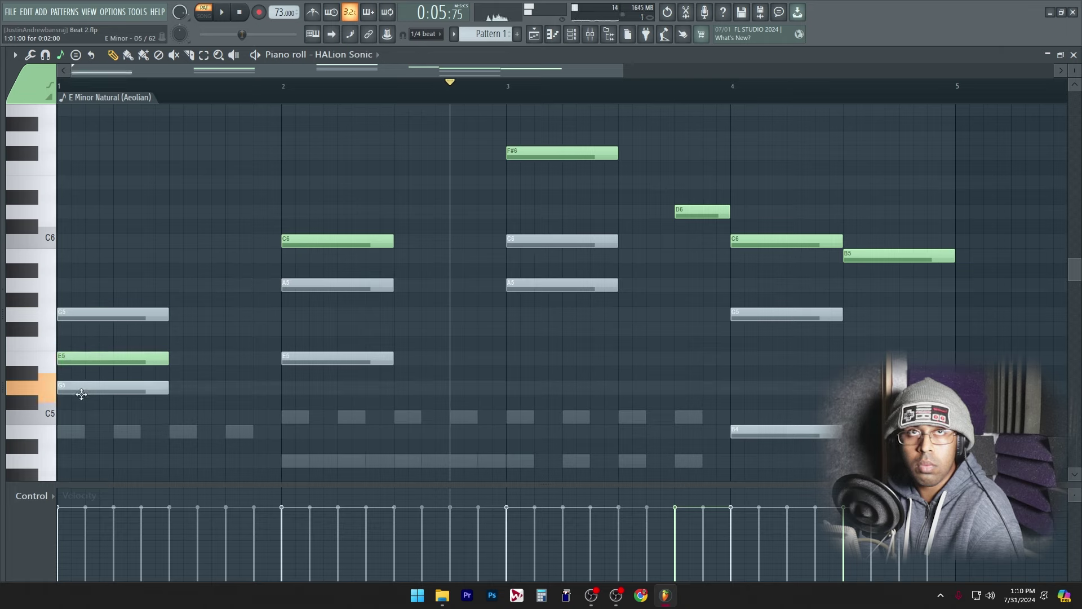
{"action": "left_click_drag", "start_coordinate": [81, 394], "coordinate": [81, 393]}
{"action": "key", "text": "space"}
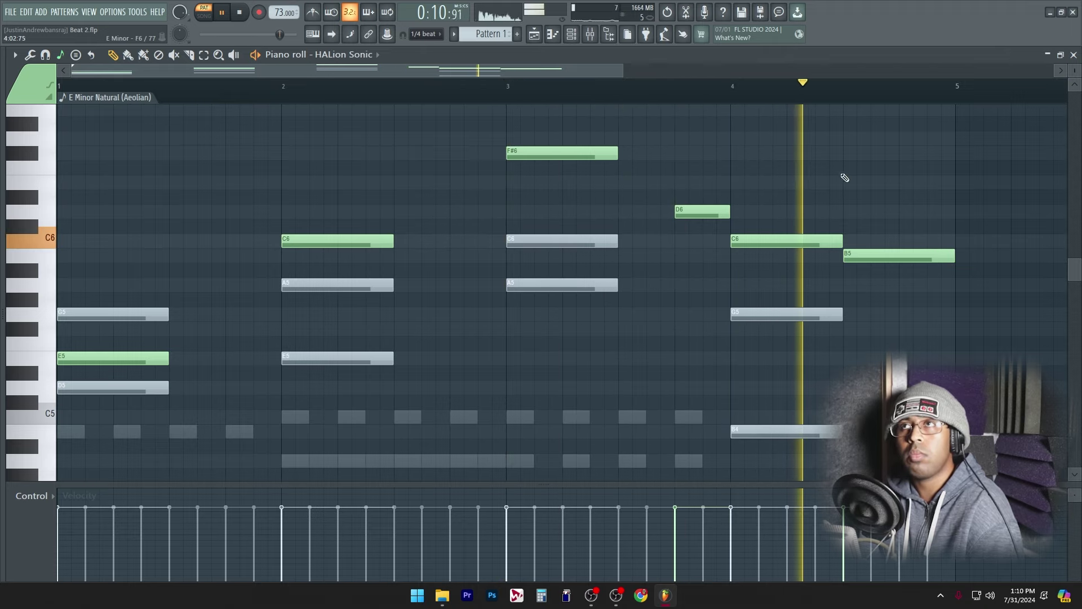
Set the NANI distortion on the 3x Osc mixer track to 77% mix and -17.40 dB output.
{"action": "scroll", "coordinate": [519, 359], "scroll_direction": "down", "scroll_amount": 2}
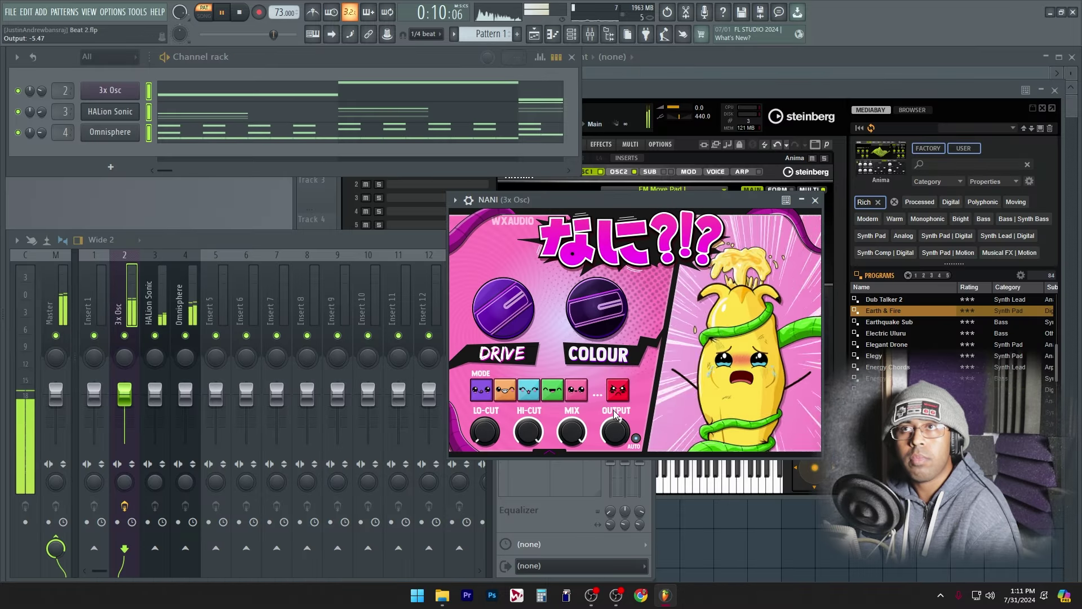
{"action": "left_click_drag", "start_coordinate": [615, 427], "coordinate": [568, 462]}
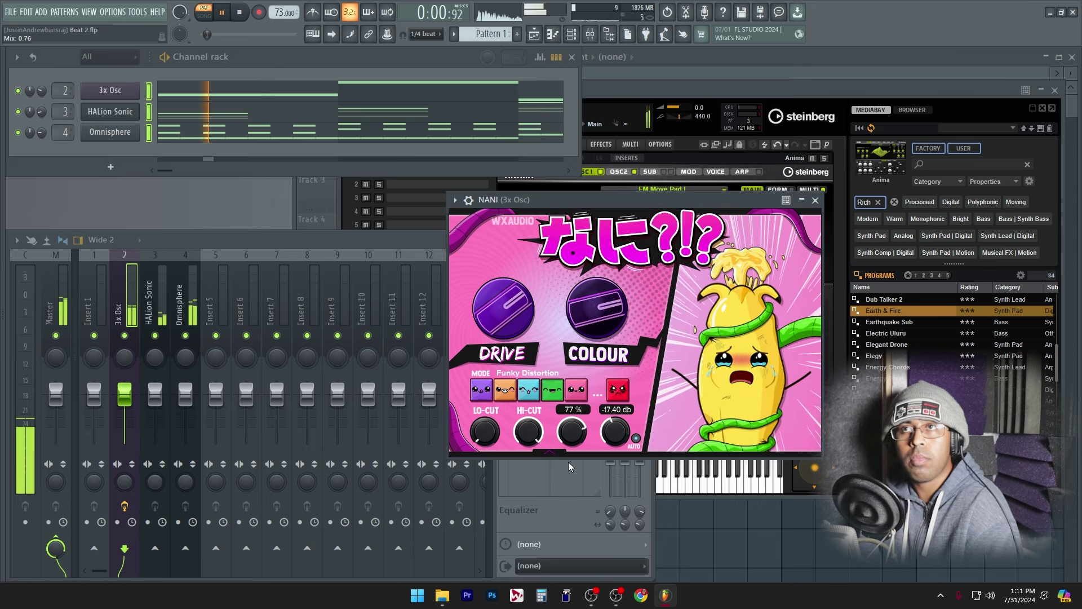
{"action": "left_click", "coordinate": [815, 200]}
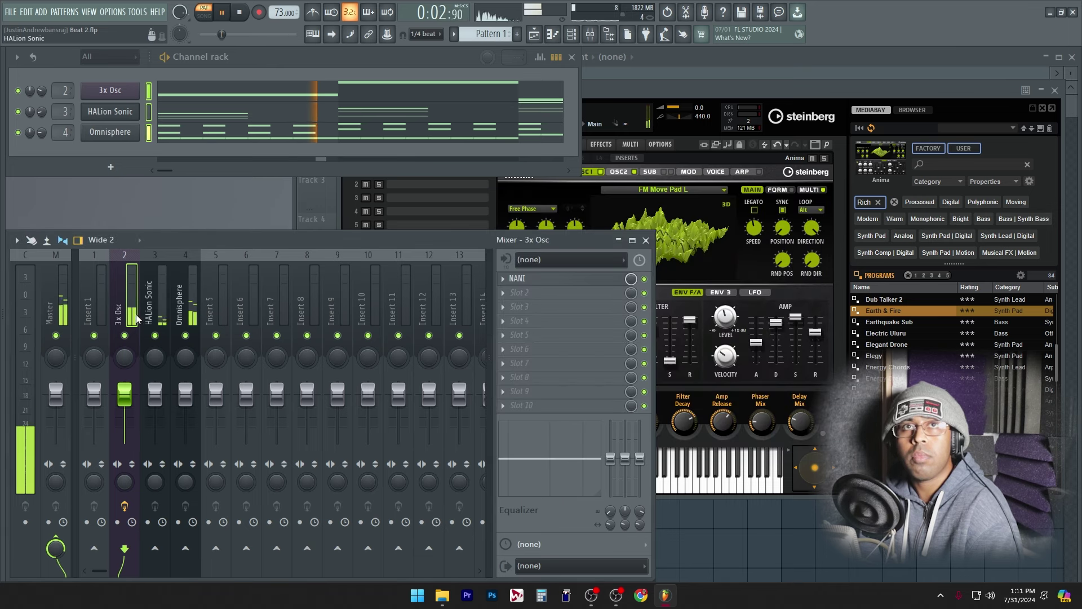
Load Driver in the second effect slot of the 3x Osc mixer track with colour at 7.5 and lower the track fader to -3.6 dB.
{"action": "left_click", "coordinate": [552, 300]}
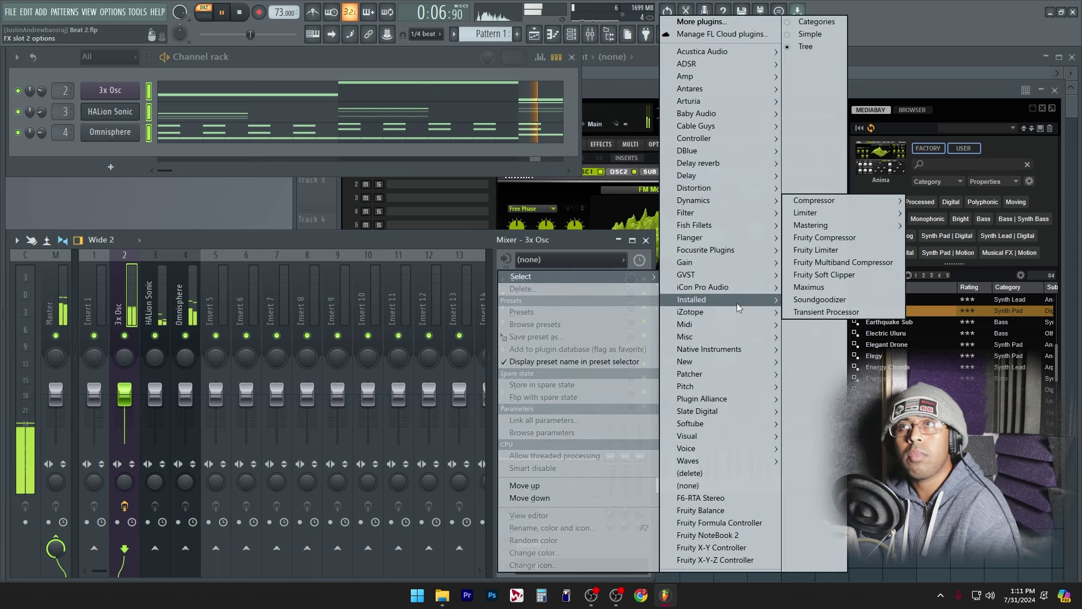
{"action": "left_click", "coordinate": [825, 212]}
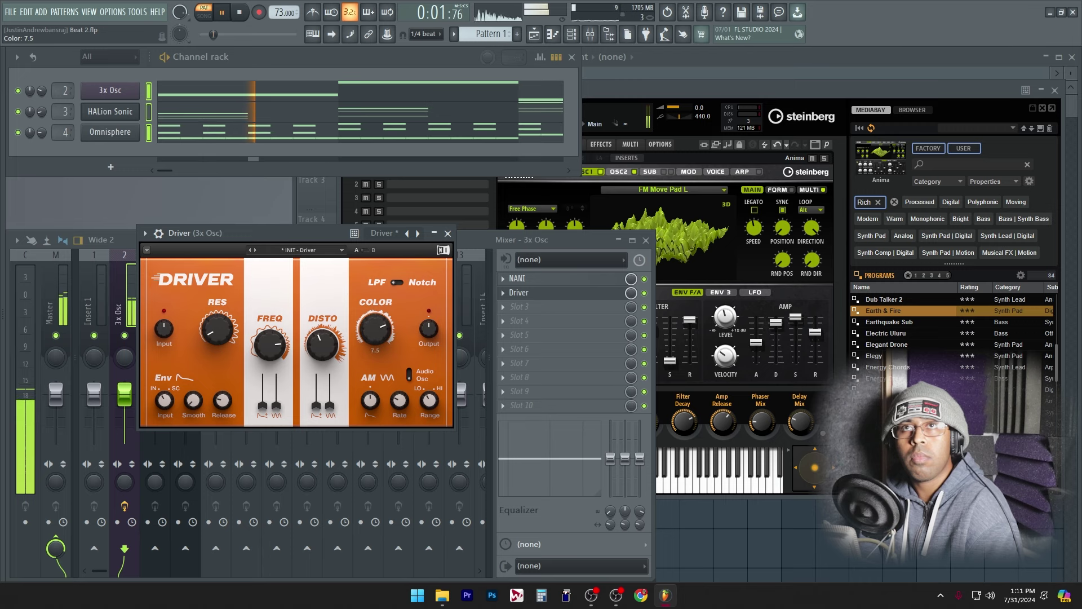
{"action": "left_click", "coordinate": [539, 295]}
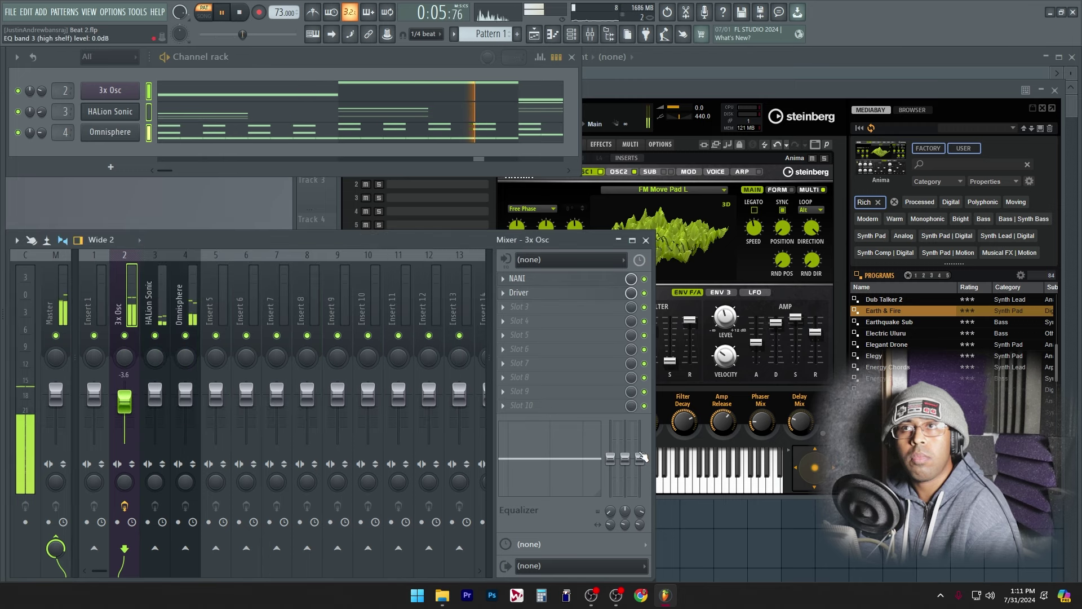
Add F6-RTA Stereo to the 3x Osc track, low-pass the bass and cut band 2 by 2.2 dB at 101 Hz.
{"action": "left_click", "coordinate": [570, 309]}
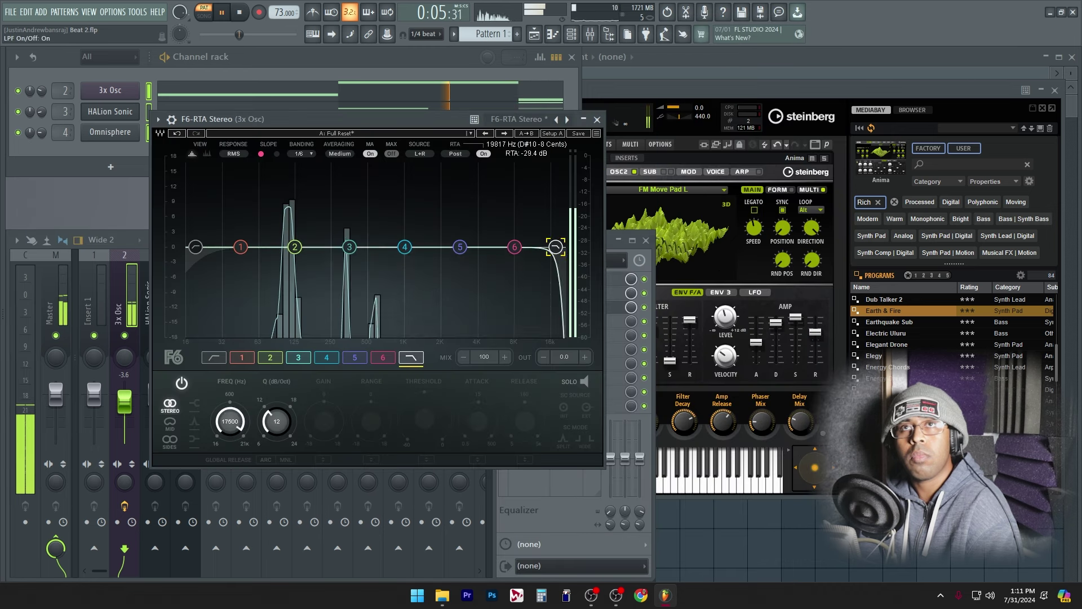
{"action": "left_click_drag", "start_coordinate": [556, 247], "coordinate": [280, 270]}
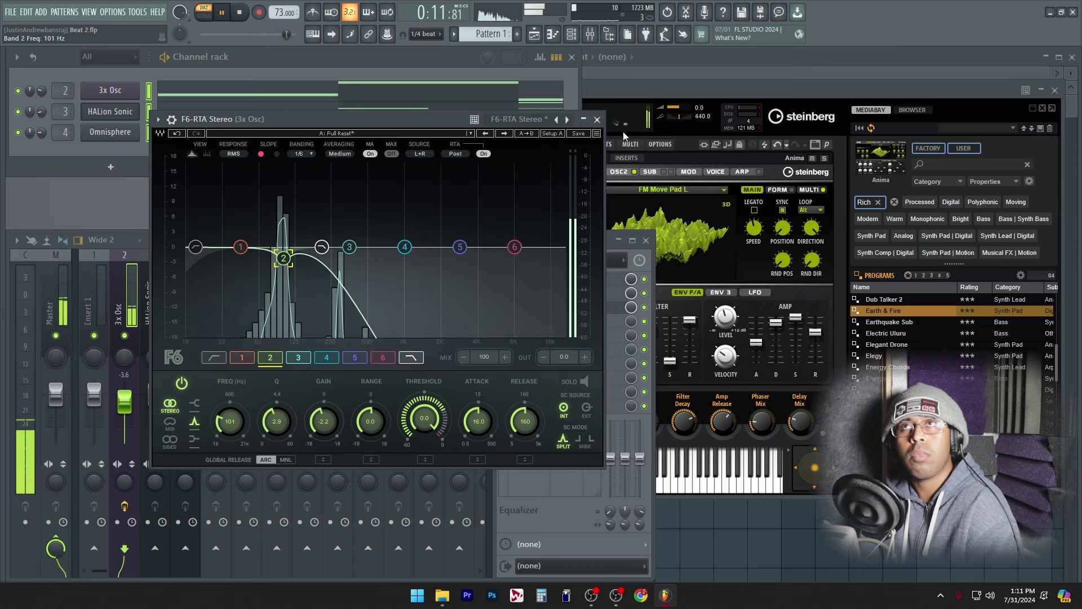
{"action": "left_click", "coordinate": [597, 120]}
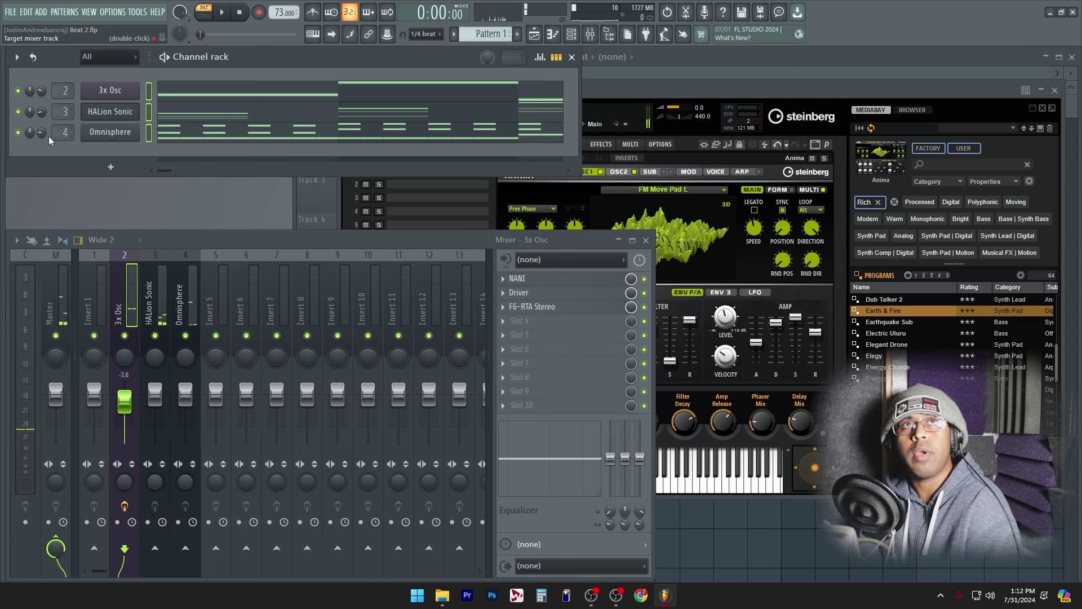
Audition the kick samples from Kick_3-069 up to Kick_3-066 against the loop and add Kick_3-067 as a new channel.
{"action": "left_click", "coordinate": [102, 386]}
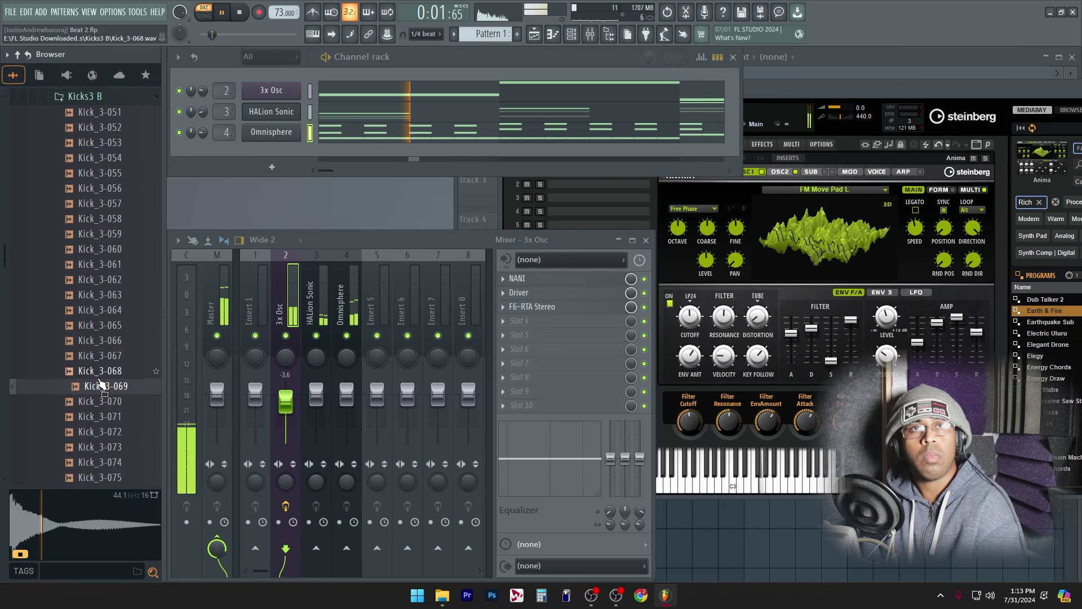
{"action": "key", "text": "Up"}
{"action": "key", "text": "Up"}
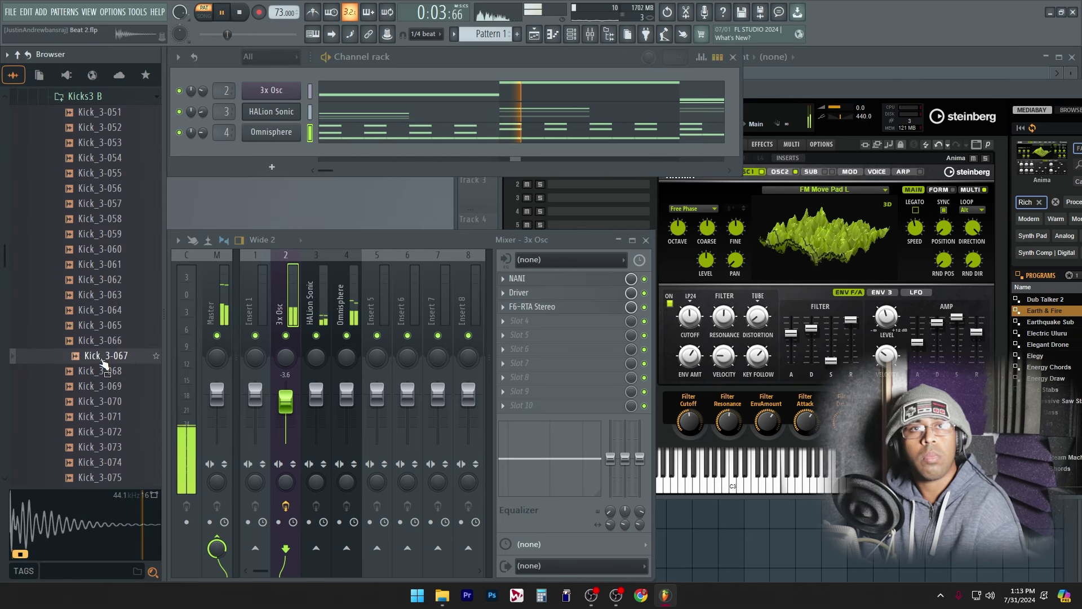
{"action": "key", "text": "Up"}
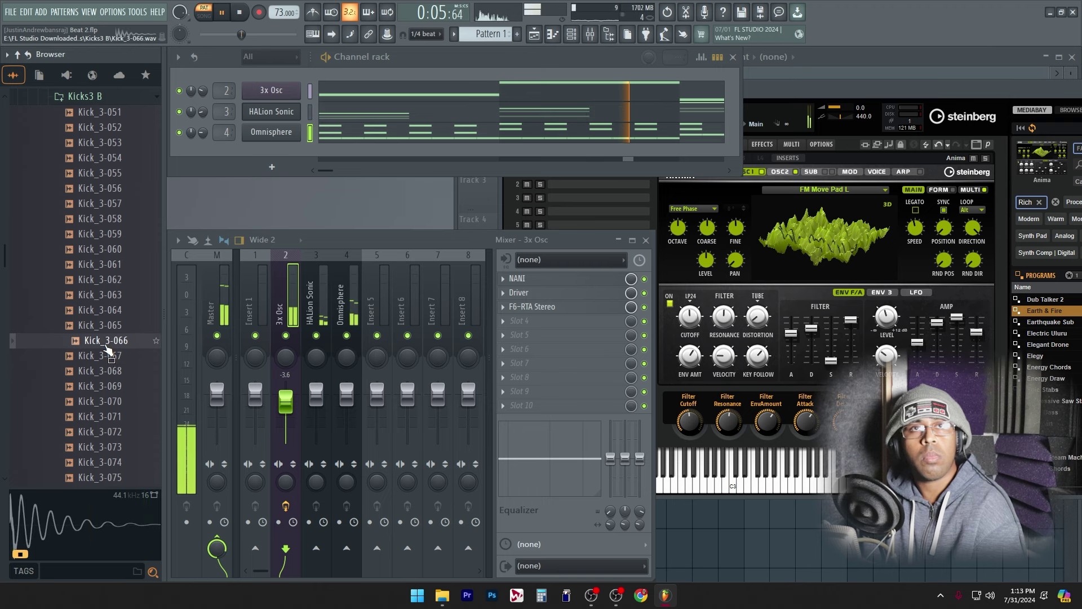
{"action": "left_click_drag", "start_coordinate": [107, 361], "coordinate": [274, 158]}
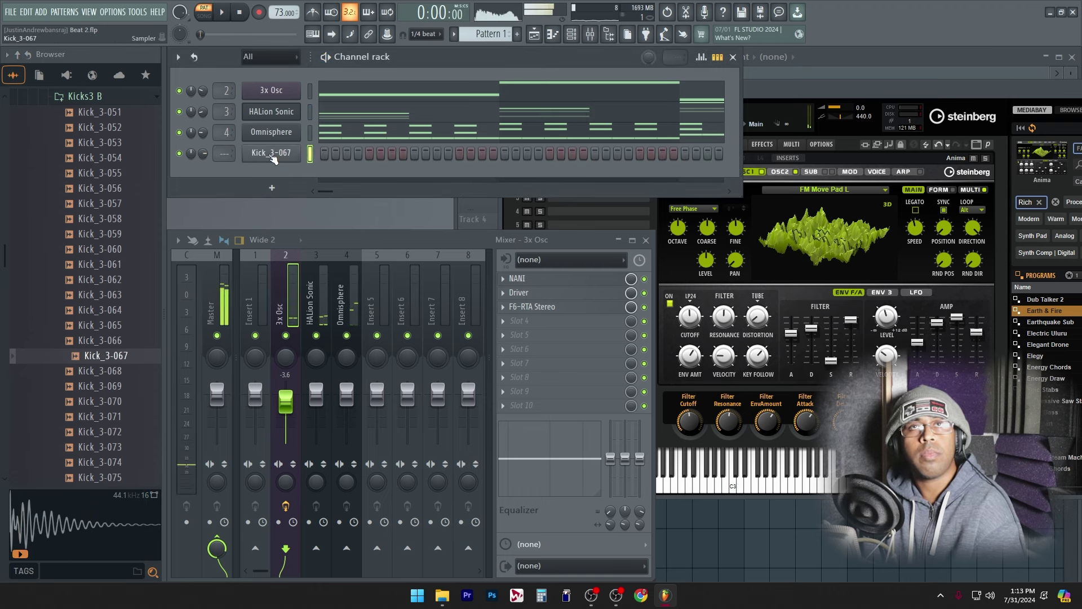
{"action": "key", "text": "space"}
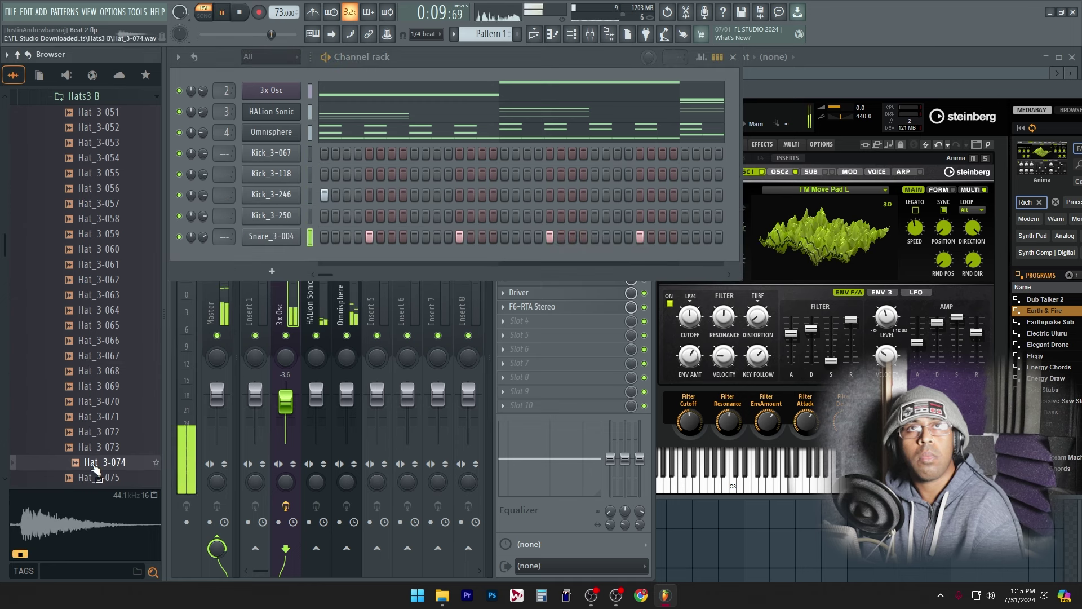
Audition hats in the Hats3 B folder and add Hat_3-060 on every fourth step and Hat_3-059 on every eighth, both from step 3.
{"action": "left_click", "coordinate": [104, 159]}
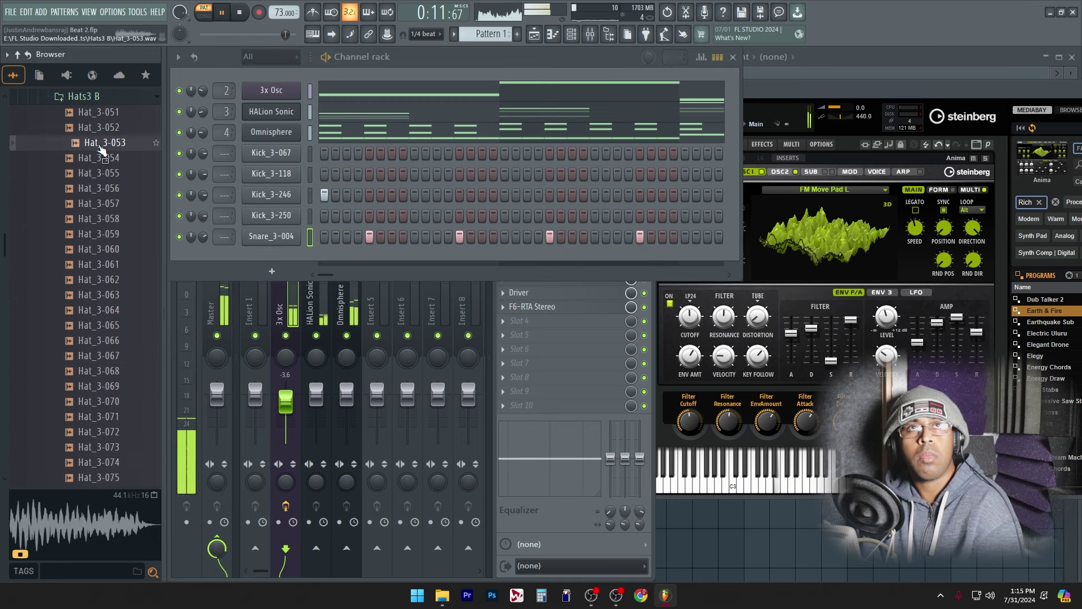
{"action": "left_click", "coordinate": [100, 175]}
{"action": "left_click", "coordinate": [115, 250]}
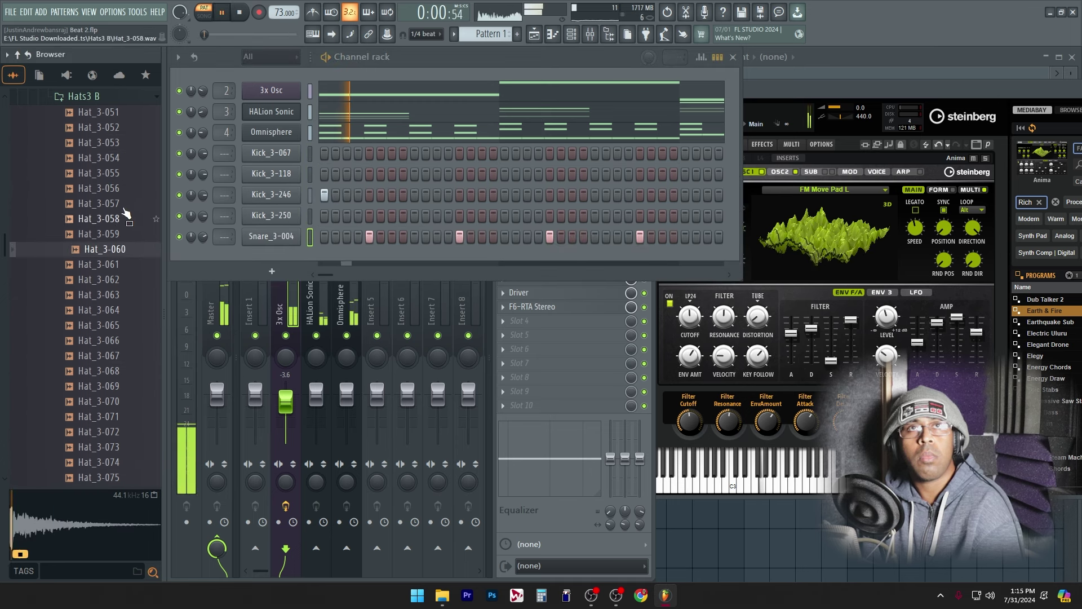
{"action": "left_click", "coordinate": [118, 220]}
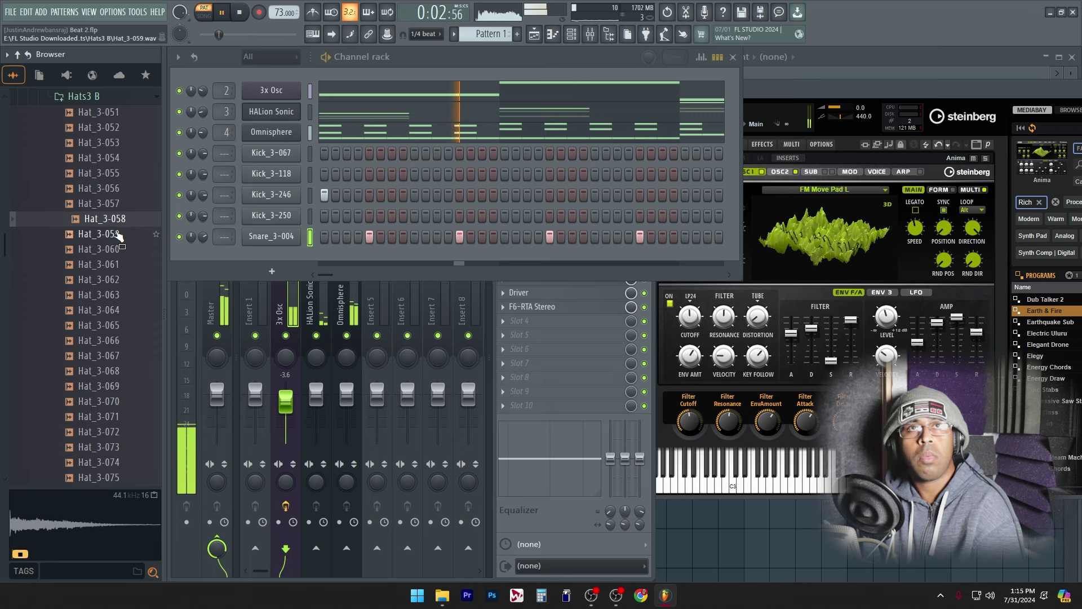
{"action": "left_click", "coordinate": [118, 235]}
{"action": "left_click", "coordinate": [132, 248]}
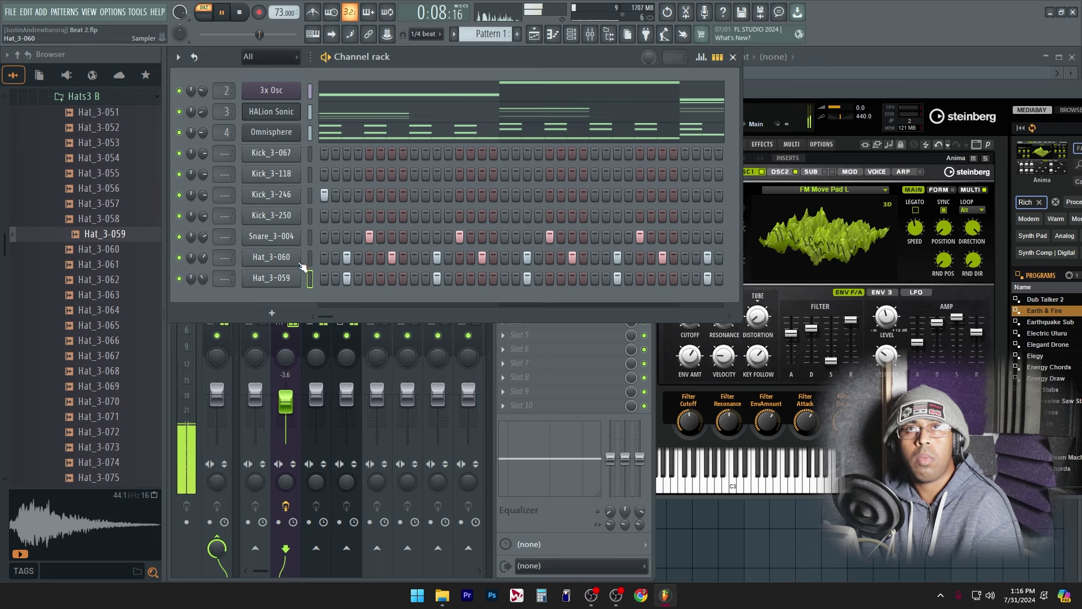
Add Hat_3-060 hits on steps 1, 5, 9, 13 and 17 while the pattern plays.
{"action": "left_click", "coordinate": [415, 258]}
{"action": "left_click", "coordinate": [459, 257]}
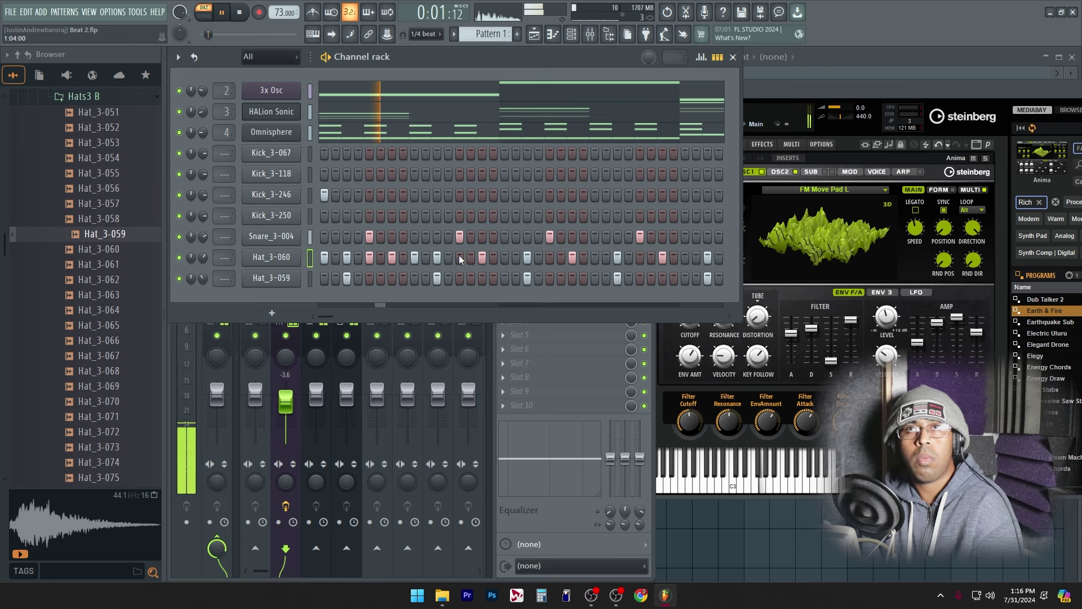
{"action": "left_click", "coordinate": [504, 258]}
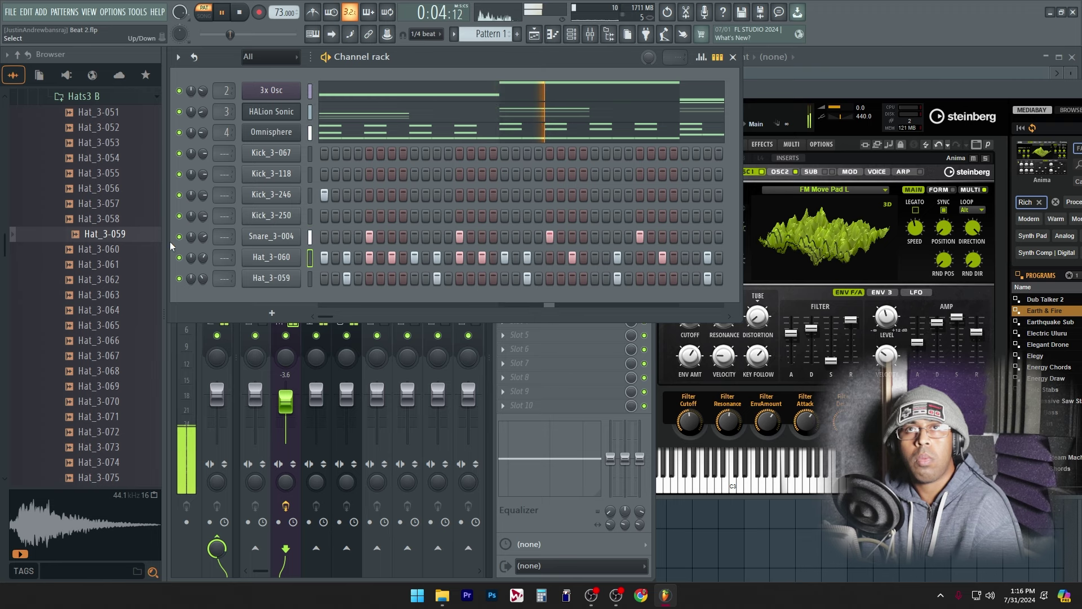
Try filling Hat_3-060 on every second step, check it in the piano roll and undo the fill.
{"action": "right_click", "coordinate": [261, 257]}
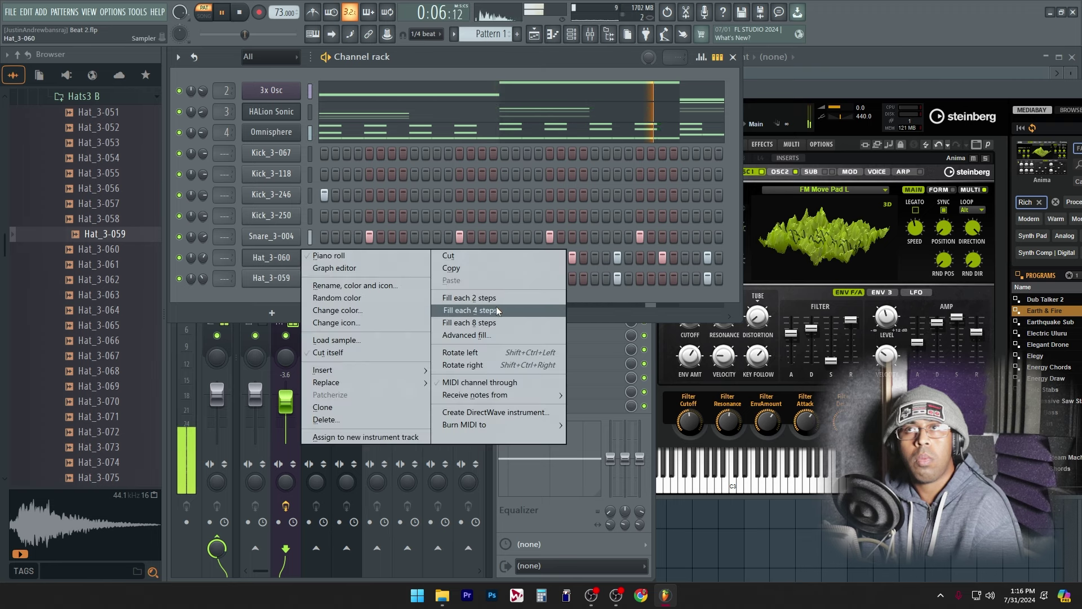
{"action": "left_click", "coordinate": [470, 298]}
{"action": "right_click", "coordinate": [257, 265]}
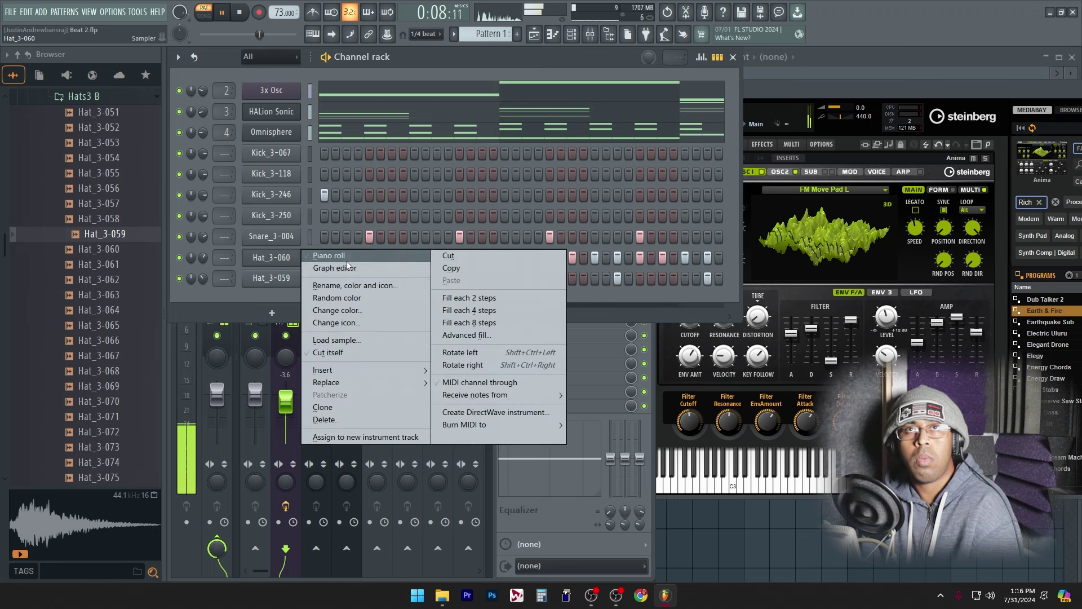
{"action": "left_click", "coordinate": [281, 254]}
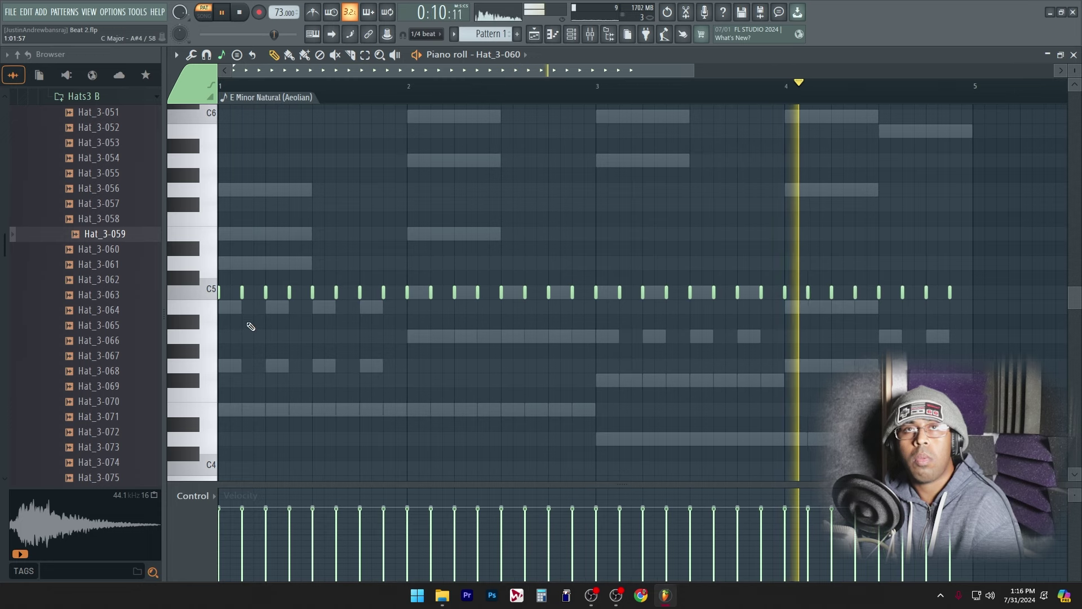
{"action": "key", "text": "ctrl+z"}
{"action": "key", "text": "ctrl+z"}
{"action": "key", "text": "ctrl+z"}
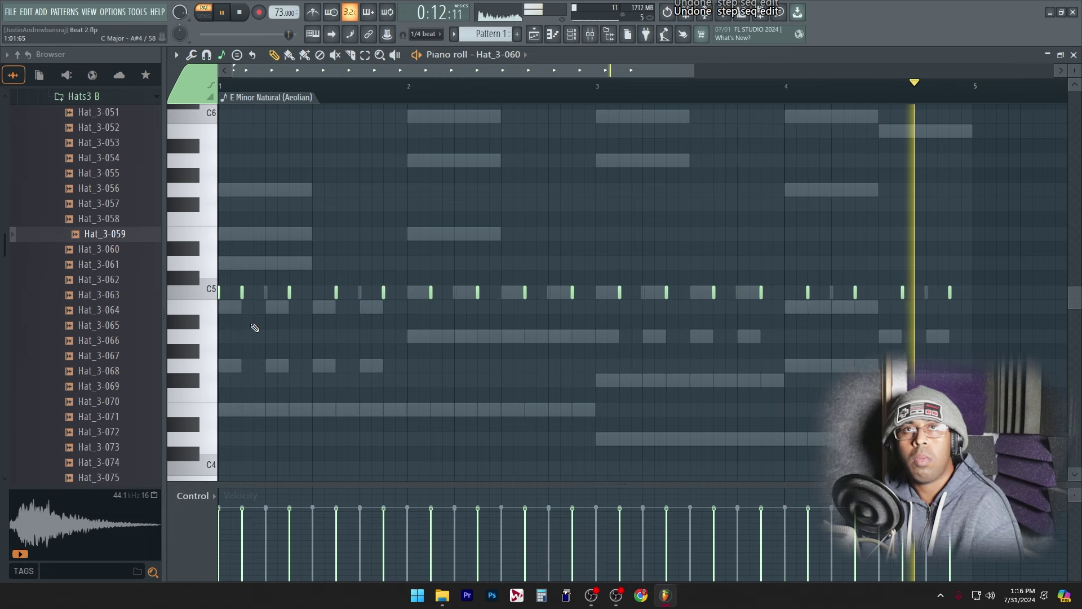
Duplicate the offbeat Hat_3-060 notes two steps earlier at slightly lower velocity and play the pattern.
{"action": "key", "text": "space"}
{"action": "left_click_drag", "start_coordinate": [1018, 351], "coordinate": [224, 238]}
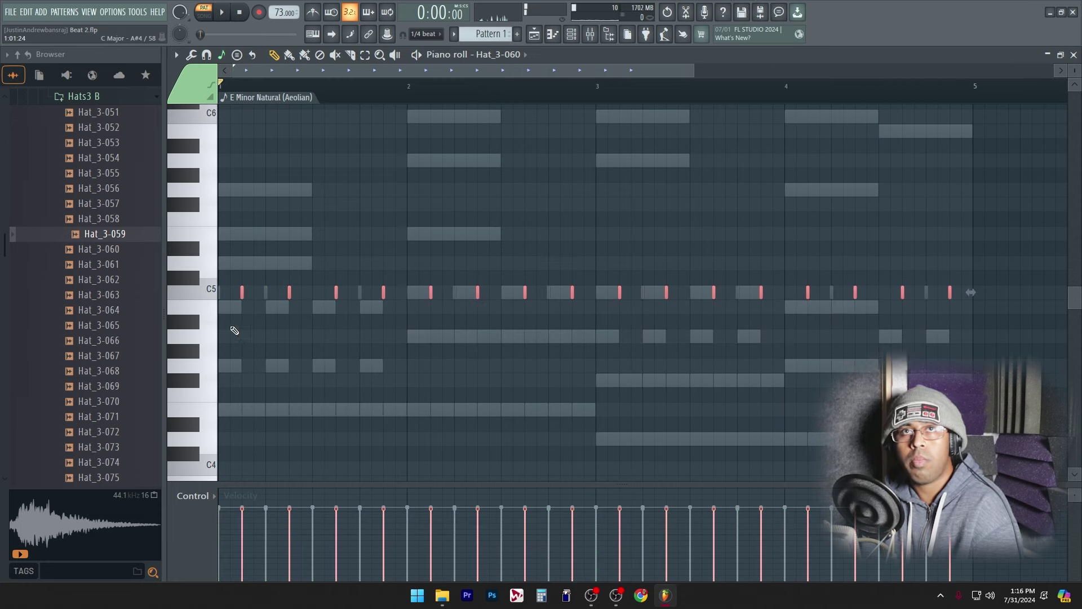
{"action": "left_click_drag", "start_coordinate": [241, 291], "coordinate": [177, 295]}
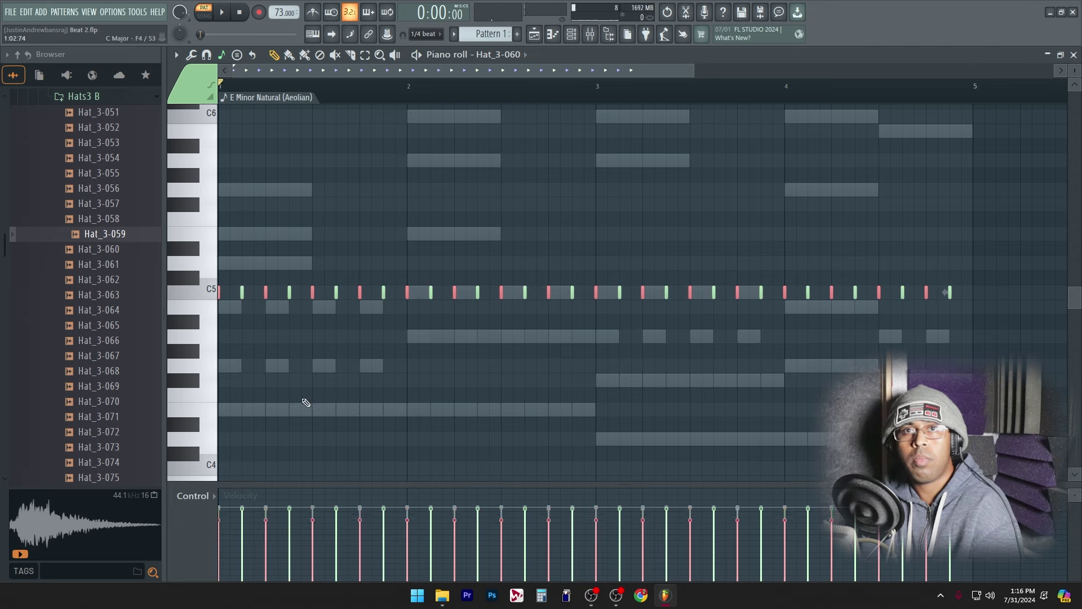
{"action": "key", "text": "space"}
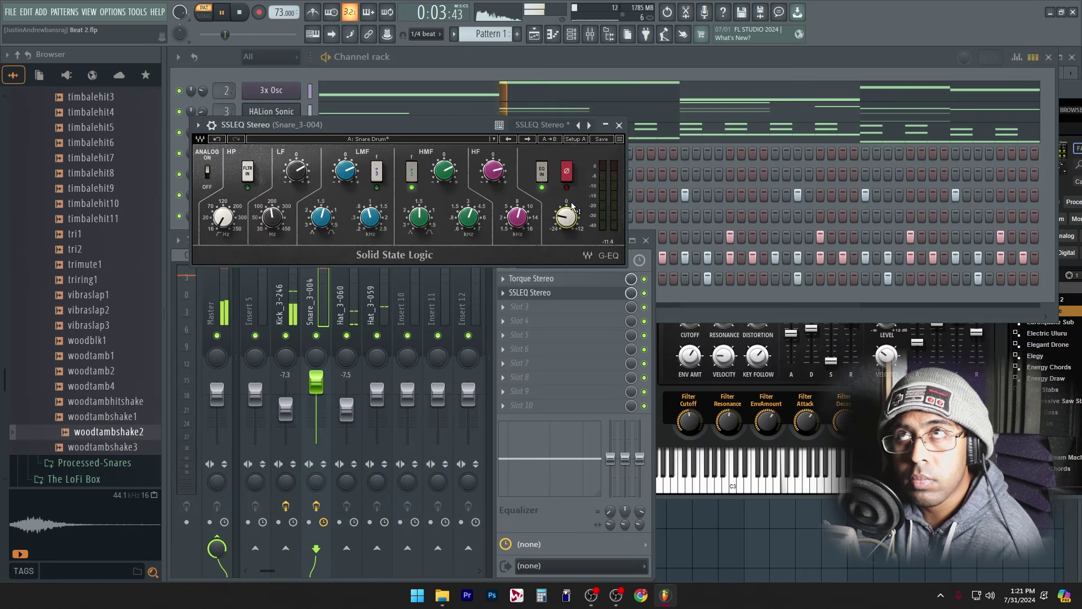
Check the SSLEQ Stereo settings on the Snare_3-004 mixer track while the loop plays, leaving the plugin closed.
{"action": "left_click", "coordinate": [549, 294]}
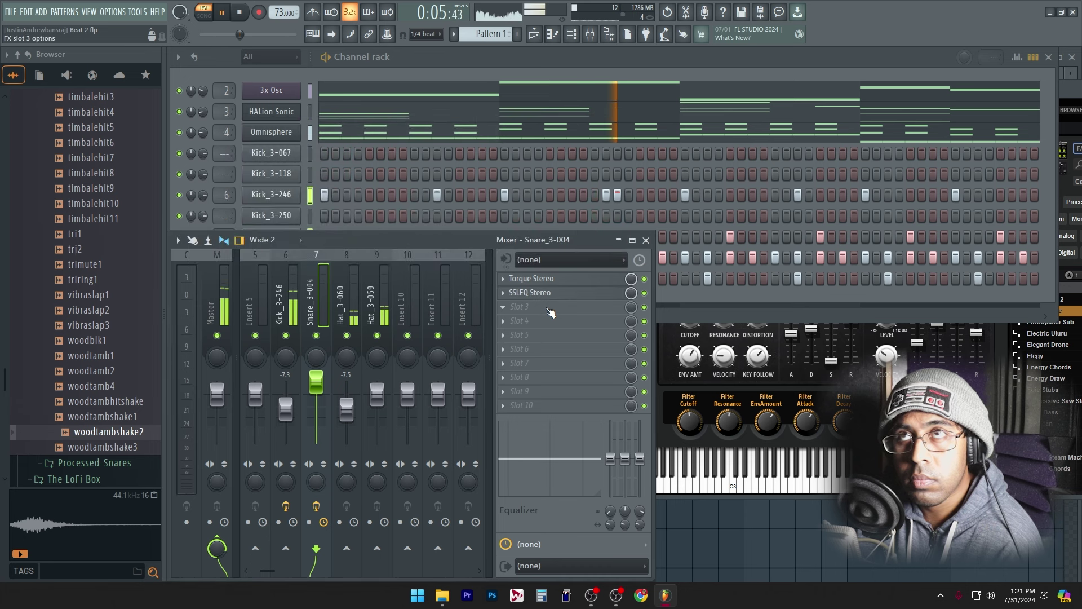
{"action": "left_click", "coordinate": [550, 294]}
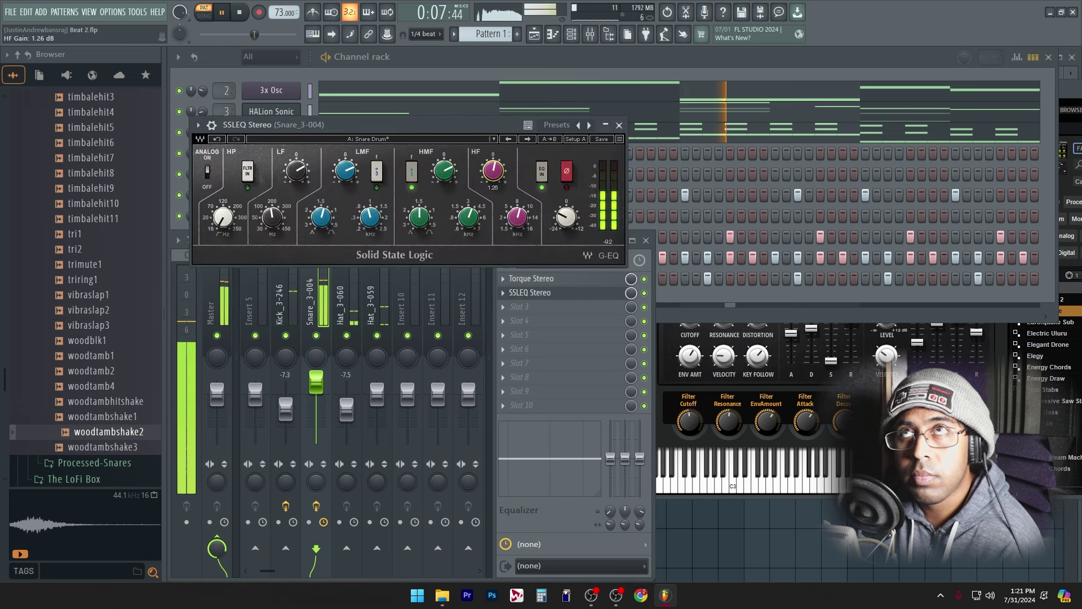
{"action": "left_click", "coordinate": [534, 296]}
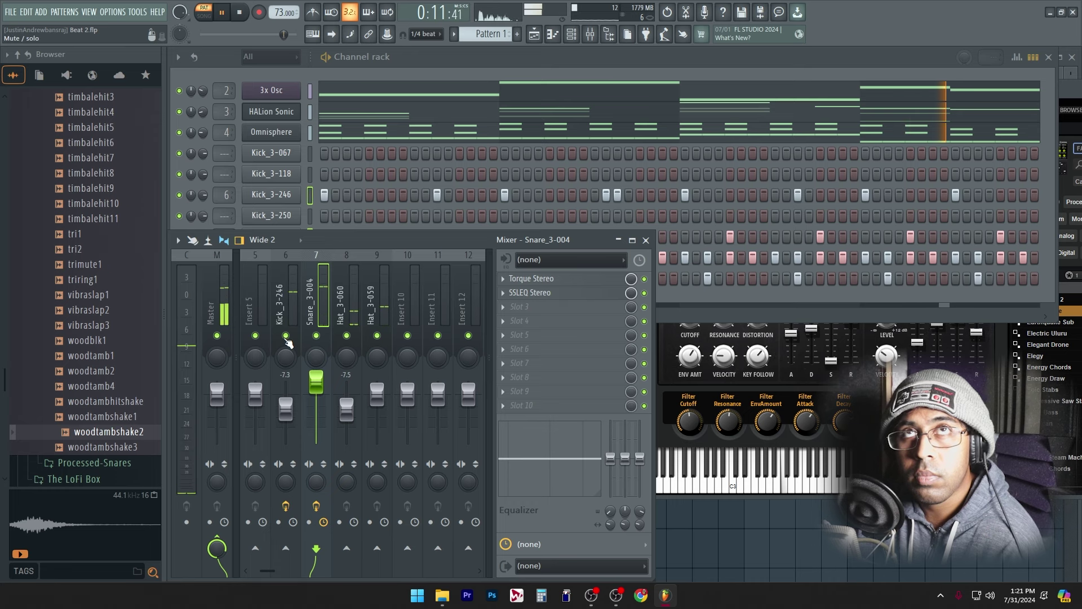
{"action": "right_click", "coordinate": [689, 535], "text": "ctrl"}
{"action": "right_click", "coordinate": [692, 528], "text": "ctrl"}
{"action": "left_click", "coordinate": [286, 314]}
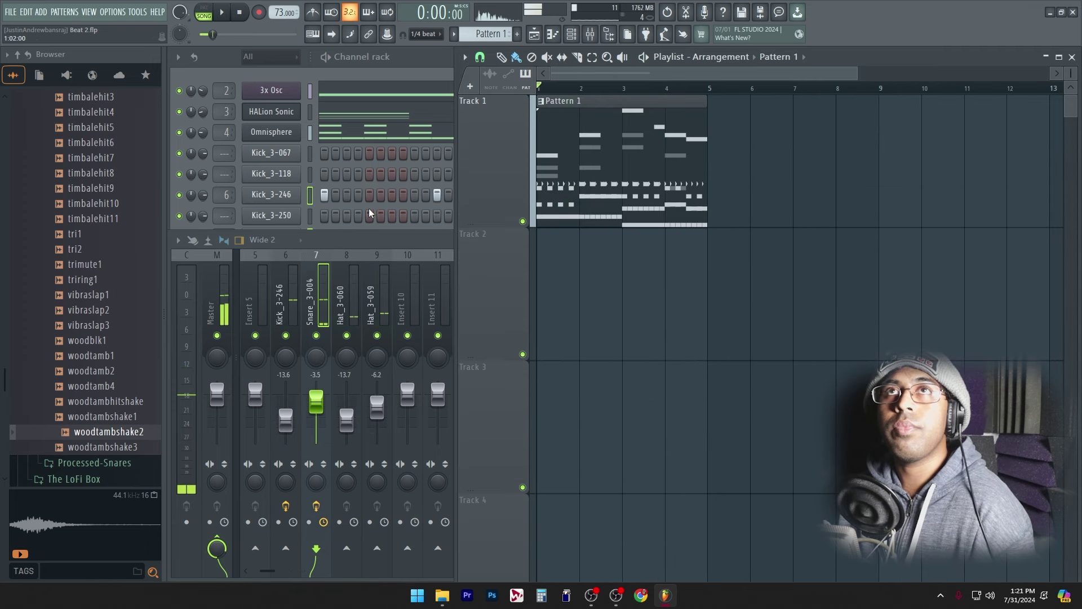
{"action": "left_click", "coordinate": [372, 237]}
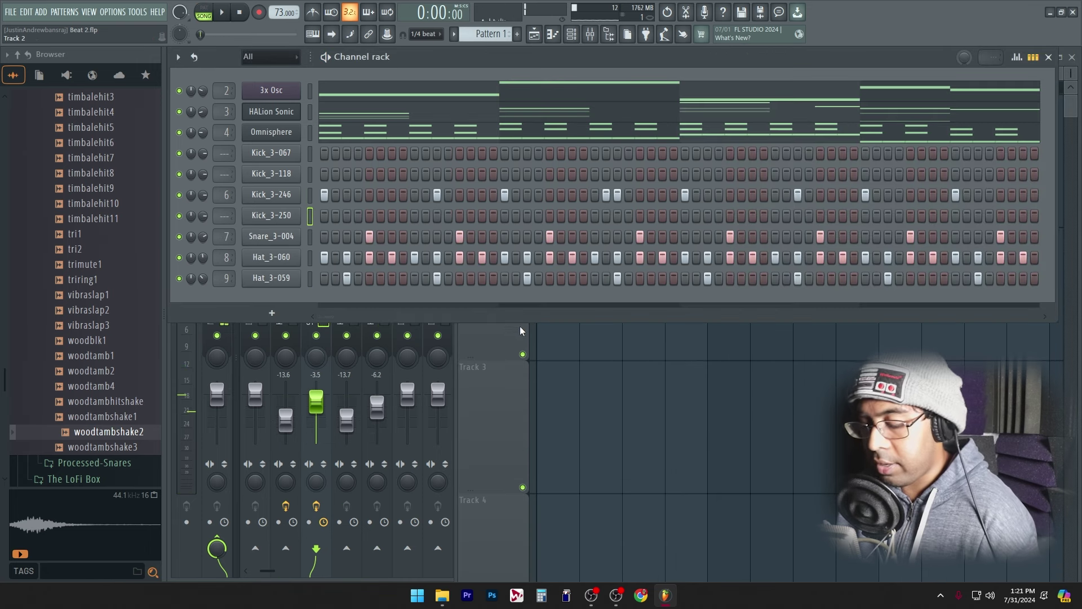
{"action": "left_click", "coordinate": [766, 406]}
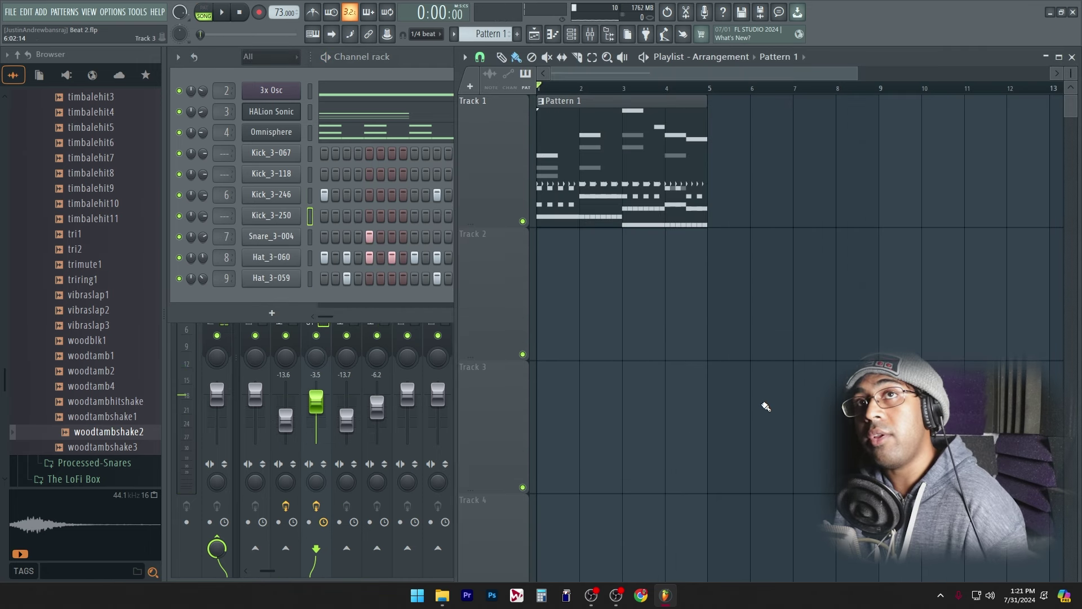
Mute the kick, snare and both hat mixer tracks and listen to the arrangement without drums.
{"action": "left_click", "coordinate": [314, 336]}
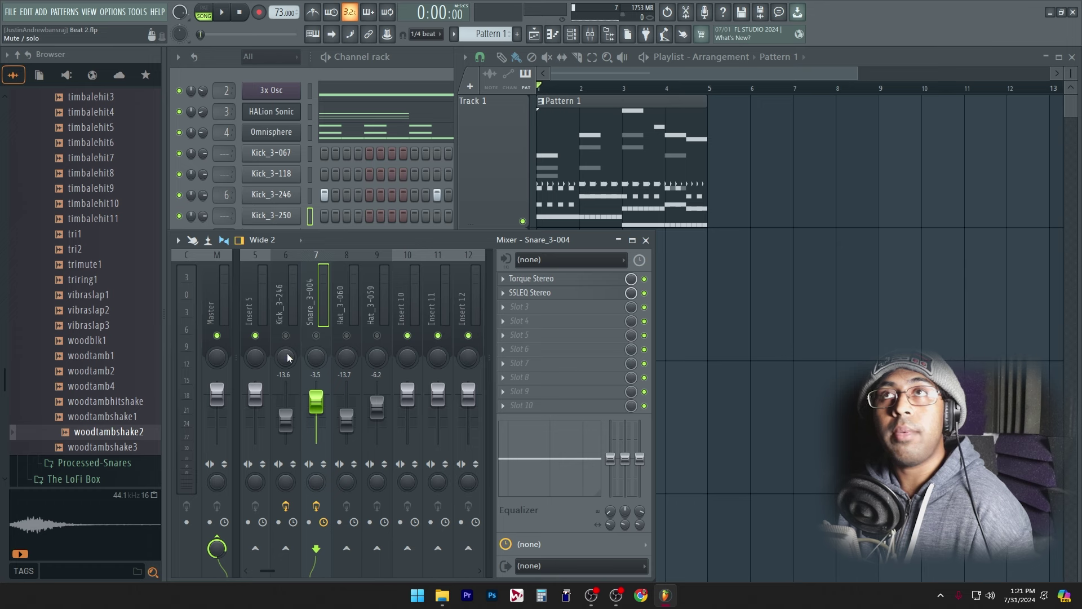
{"action": "left_click", "coordinate": [898, 343]}
{"action": "right_click", "coordinate": [814, 340], "text": "ctrl"}
{"action": "scroll", "coordinate": [331, 299], "scroll_direction": "up", "scroll_amount": 4}
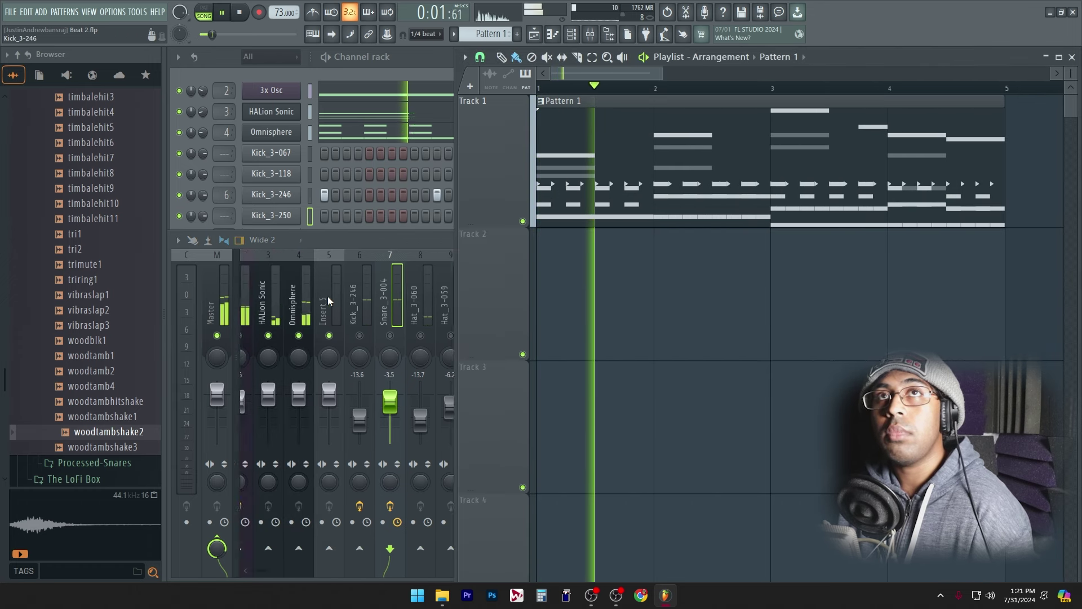
{"action": "left_click", "coordinate": [367, 315]}
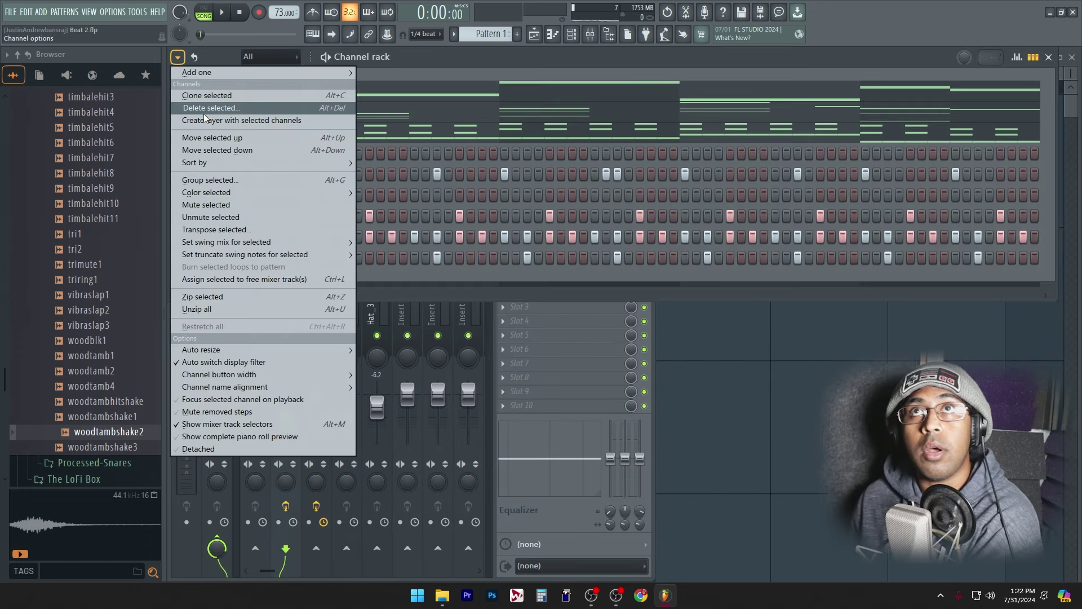
Delete the selected kick, snare and hat channels and play the remaining instruments.
{"action": "left_click", "coordinate": [207, 110]}
{"action": "left_click", "coordinate": [598, 344]}
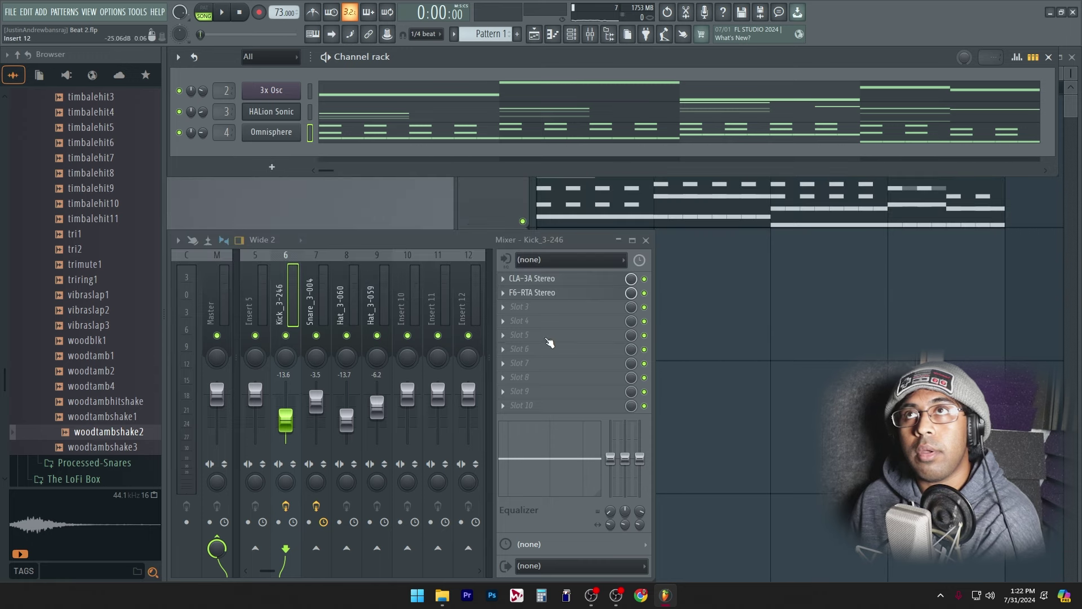
{"action": "left_click", "coordinate": [797, 381]}
{"action": "key", "text": "space"}
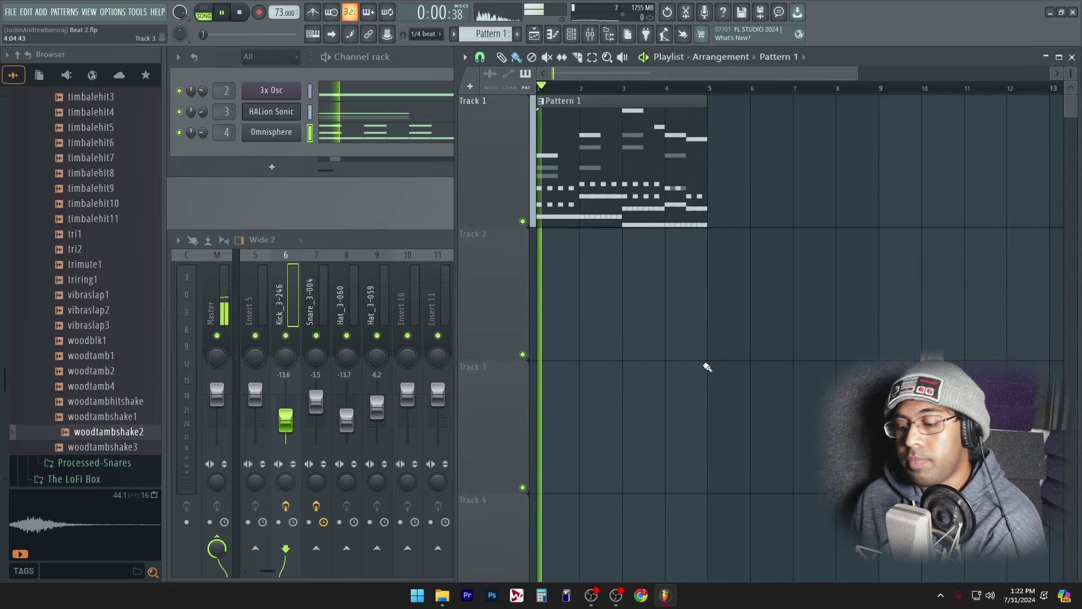
Reset mixer tracks 6 to 9, which belonged to the deleted drums, removing all their plugins.
{"action": "left_click_drag", "start_coordinate": [292, 294], "coordinate": [370, 302]}
{"action": "right_click", "coordinate": [371, 304]}
{"action": "left_click", "coordinate": [468, 313]}
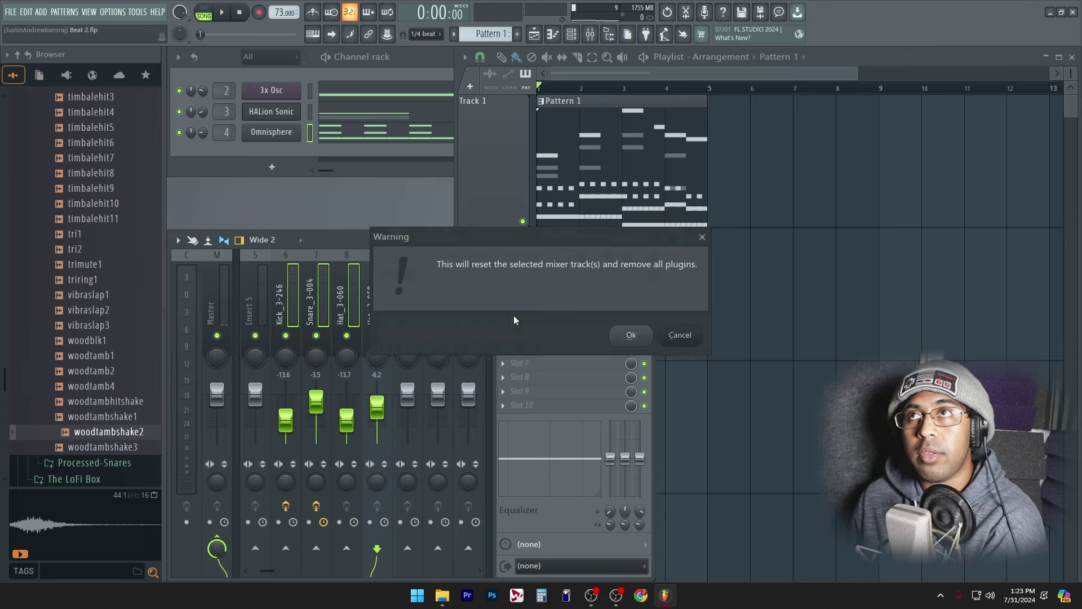
{"action": "left_click", "coordinate": [646, 337]}
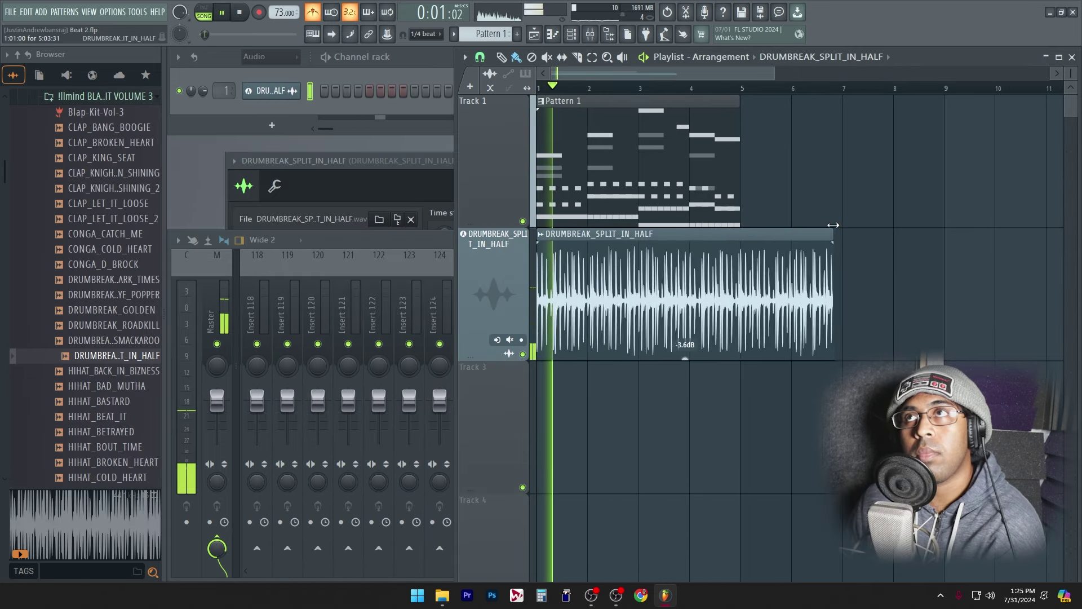
Try stretching the DRUMBREAK_SPLIT_IN_HALF clip to end at bar 5, in line with the Pattern 1 clip.
{"action": "left_click_drag", "start_coordinate": [836, 225], "coordinate": [740, 211]}
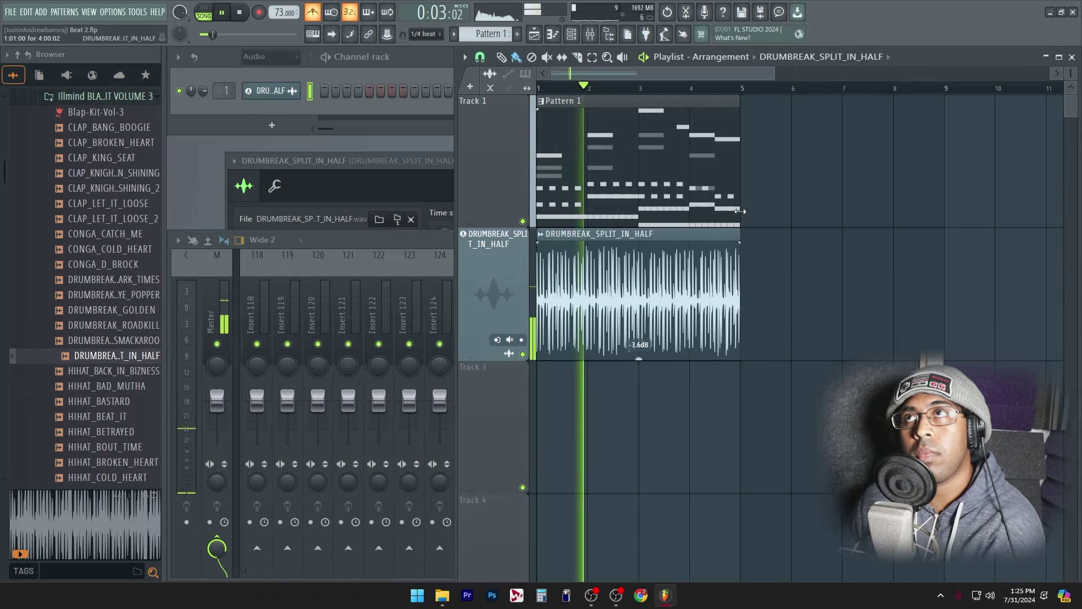
{"action": "scroll", "coordinate": [726, 319], "scroll_direction": "up", "scroll_amount": 6}
{"action": "scroll", "coordinate": [726, 319], "scroll_direction": "down", "scroll_amount": 7}
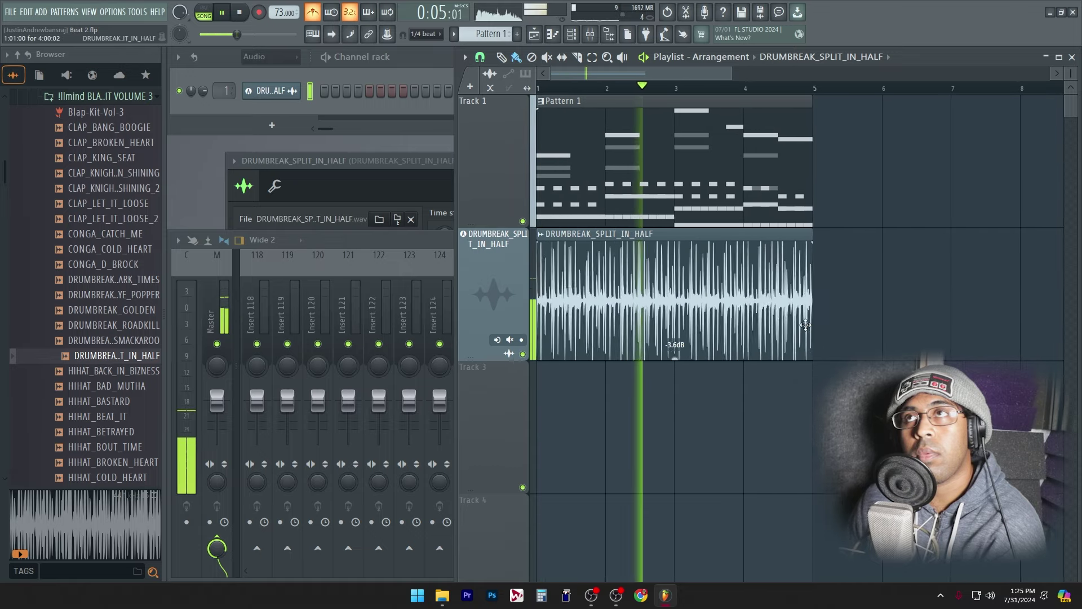
Stretch the DRUMBREAK_SPLIT_IN_HALF clip to end at bar 9 and listen to it against Pattern 1.
{"action": "left_click_drag", "start_coordinate": [710, 234], "coordinate": [880, 224]}
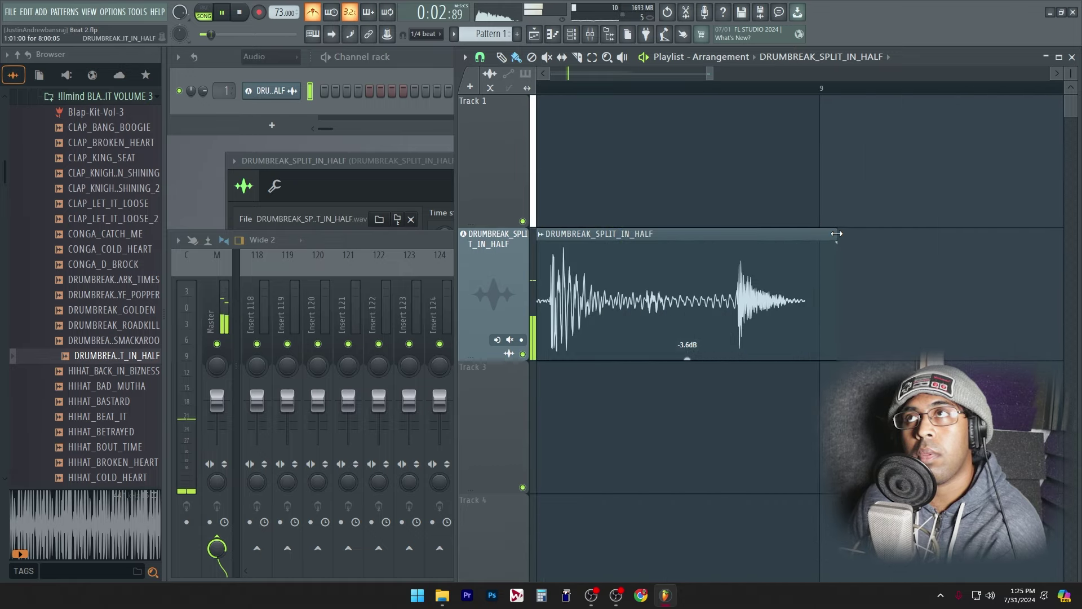
{"action": "left_click_drag", "start_coordinate": [836, 234], "coordinate": [819, 225]}
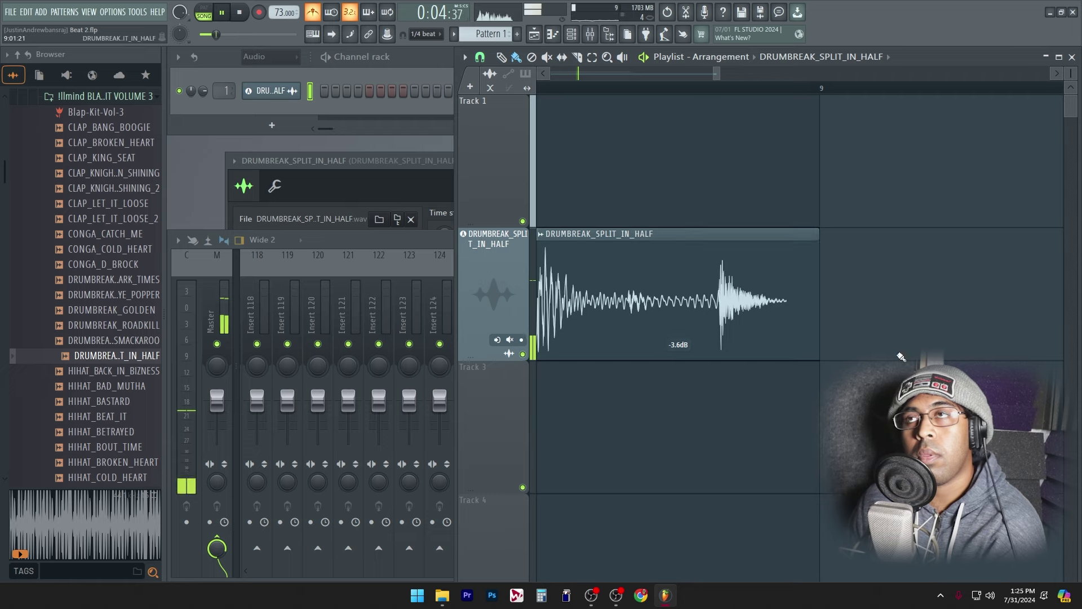
{"action": "scroll", "coordinate": [850, 424], "scroll_direction": "down", "scroll_amount": 8}
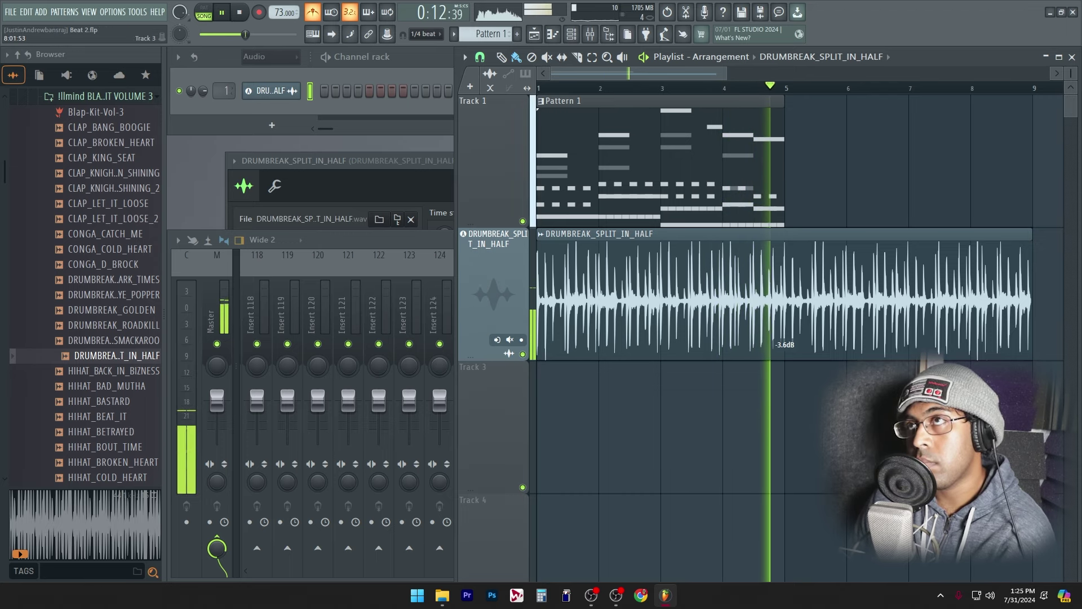
Stop playback and delete the DRUMBREAK_SPLIT_IN_HALF track from the playlist.
{"action": "key", "text": "space"}
{"action": "right_click", "coordinate": [497, 286]}
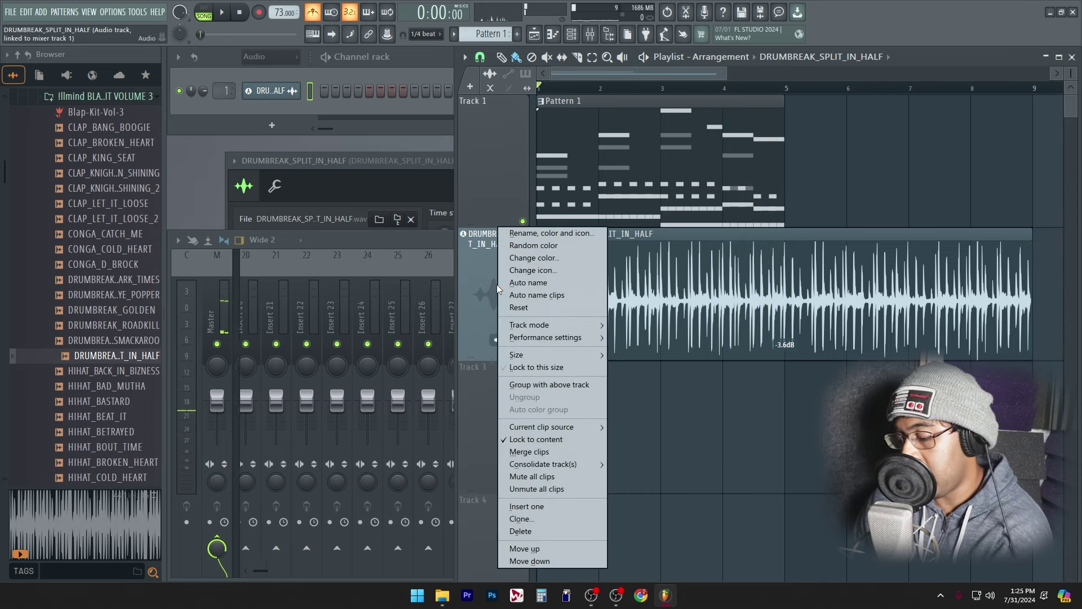
{"action": "key", "text": "Delete"}
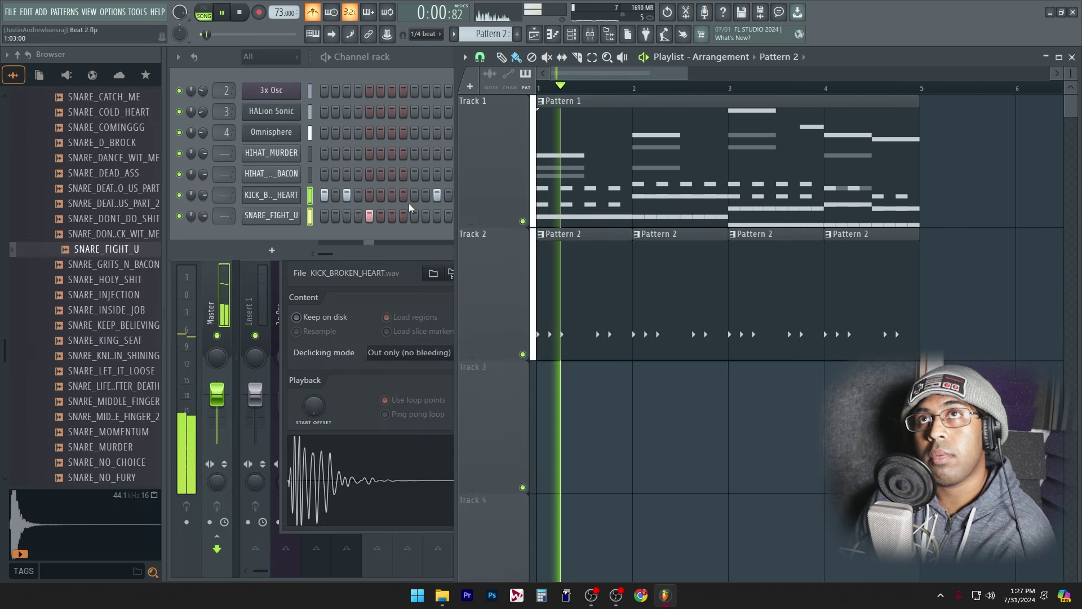
Fill the BACON hi-hat channel on every second step in Pattern 2 and raise its channel volume.
{"action": "left_click", "coordinate": [408, 203]}
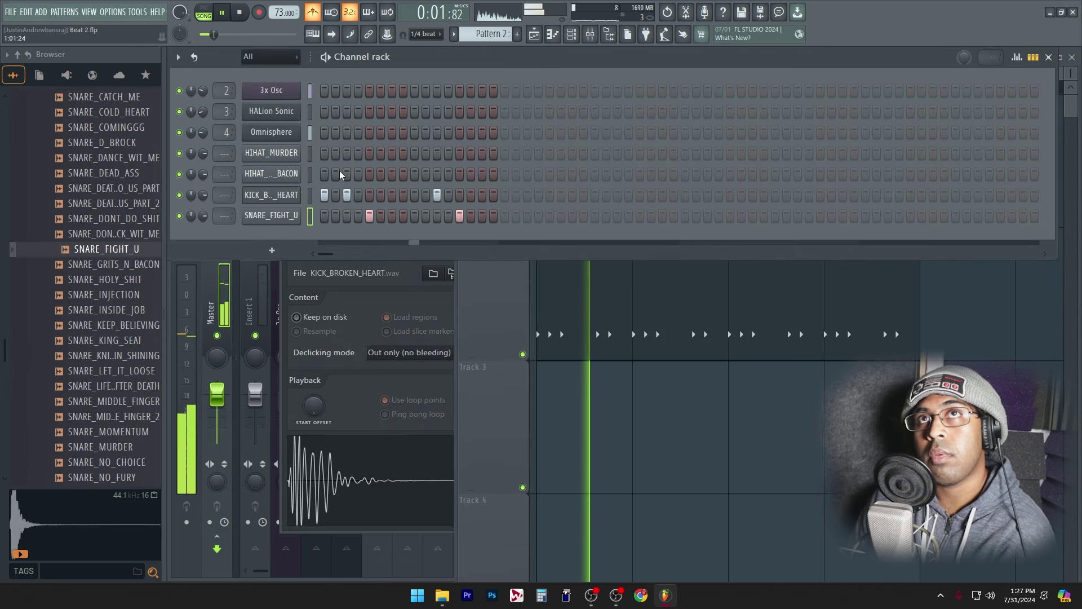
{"action": "right_click", "coordinate": [296, 172]}
{"action": "left_click", "coordinate": [491, 214]}
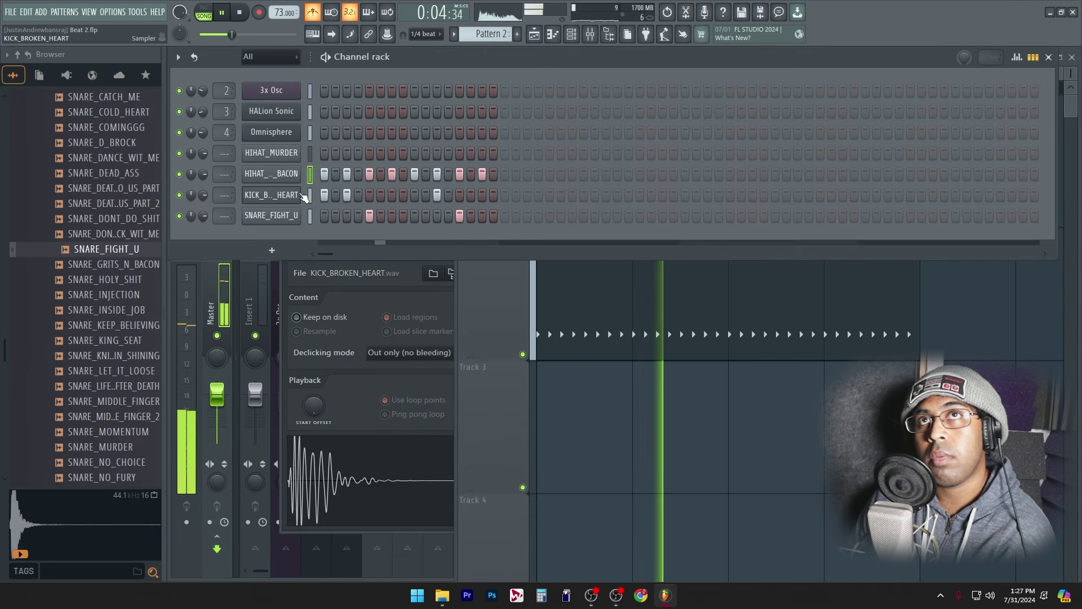
{"action": "left_click_drag", "start_coordinate": [202, 175], "coordinate": [202, 164]}
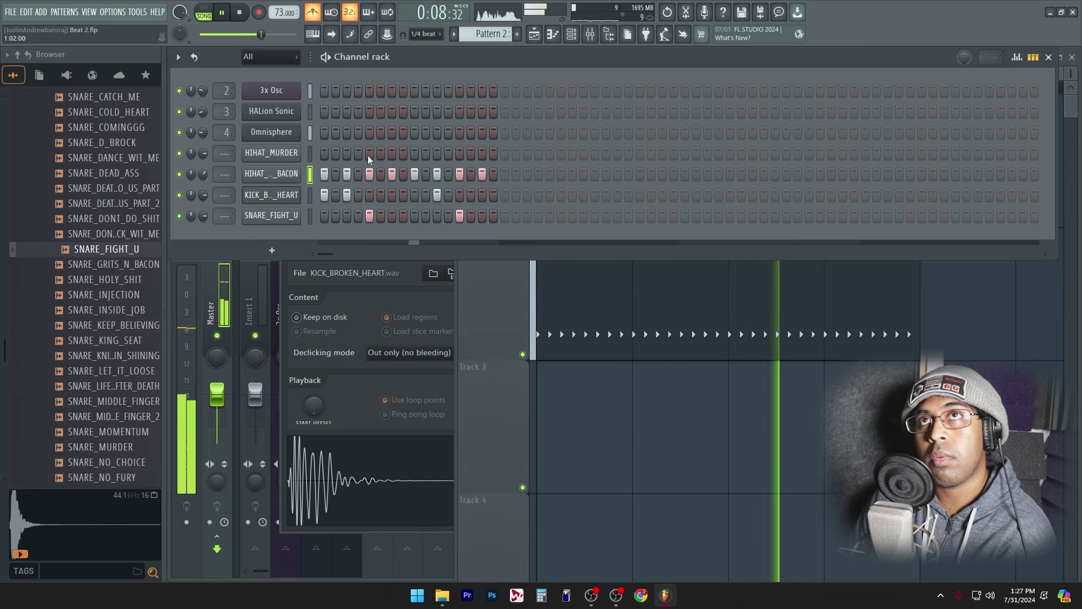
Place HIHAT_MURDER hits on steps 1, 5, 9 and 13 of Pattern 2, dropping the trial hit on step 7.
{"action": "left_click", "coordinate": [394, 154]}
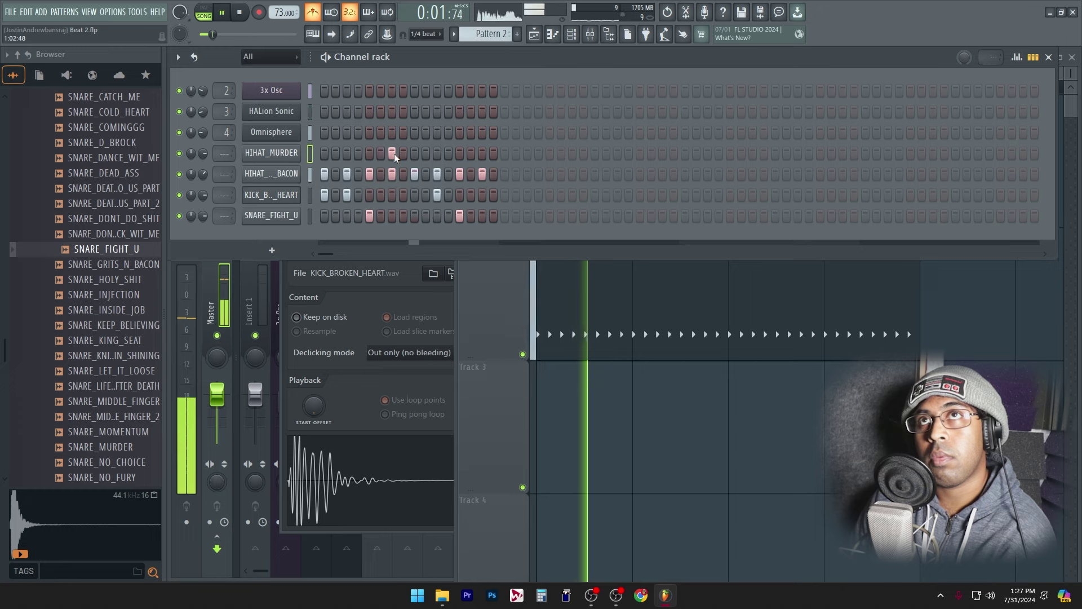
{"action": "left_click", "coordinate": [390, 153]}
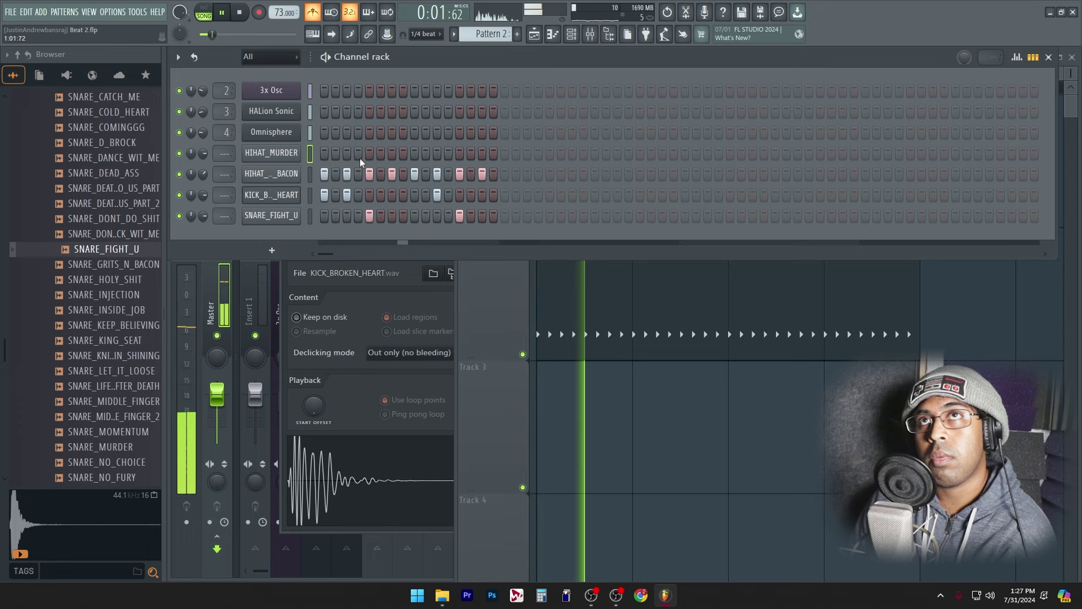
{"action": "left_click", "coordinate": [370, 154]}
{"action": "left_click", "coordinate": [458, 154]}
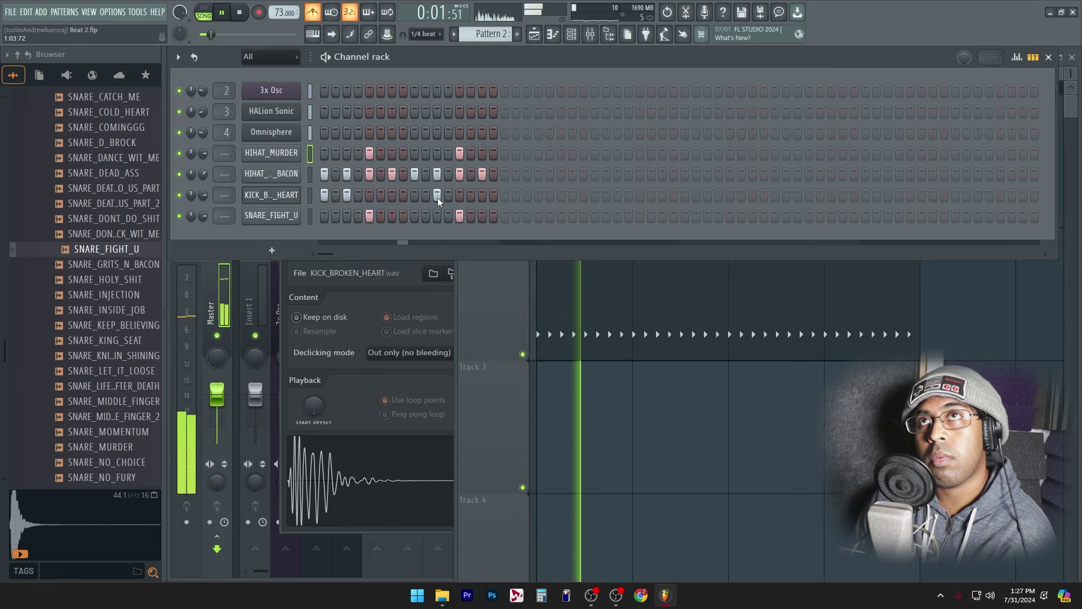
{"action": "left_click", "coordinate": [325, 153]}
{"action": "left_click", "coordinate": [415, 153]}
Lower the HIHAT_MURDER channel volume to 35% and stop playback.
{"action": "left_click_drag", "start_coordinate": [202, 156], "coordinate": [202, 203]}
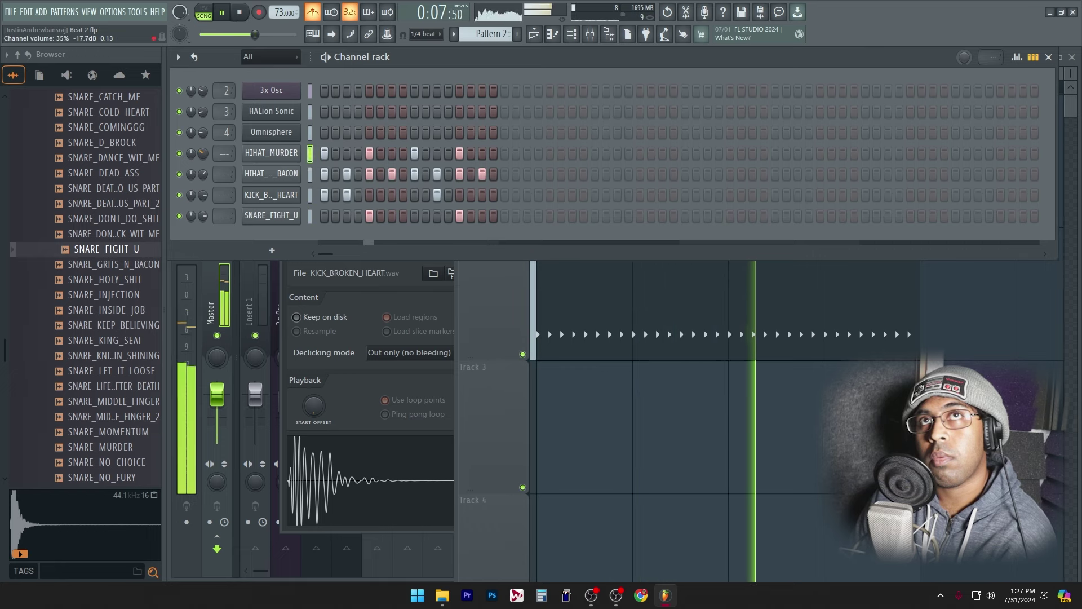
{"action": "right_click", "coordinate": [740, 511]}
{"action": "key", "text": "space"}
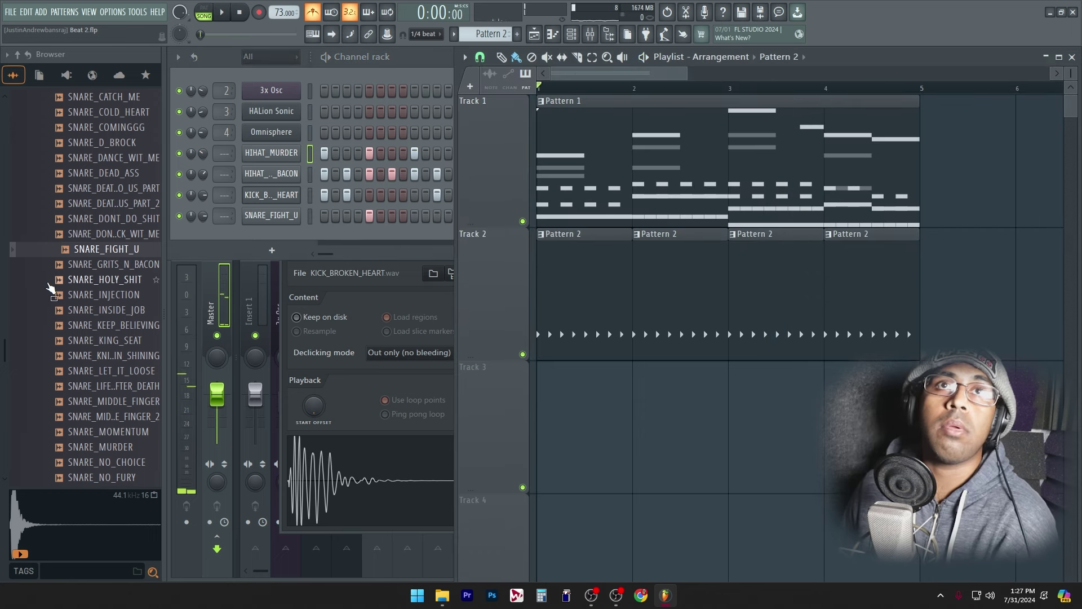
Find SNARE_MIDDLE_FINGER_2 among the kit's snare samples and add it to the channel rack as a new channel.
{"action": "key", "text": "space"}
{"action": "key", "text": "space"}
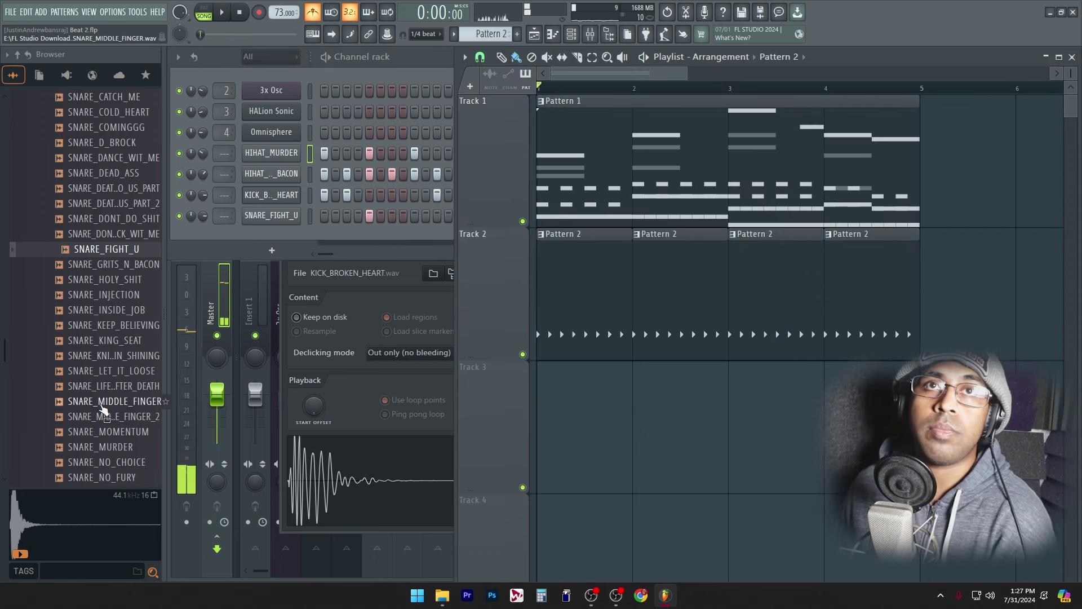
{"action": "left_click", "coordinate": [105, 416]}
{"action": "key", "text": "space"}
{"action": "left_click_drag", "start_coordinate": [110, 412], "coordinate": [419, 231]}
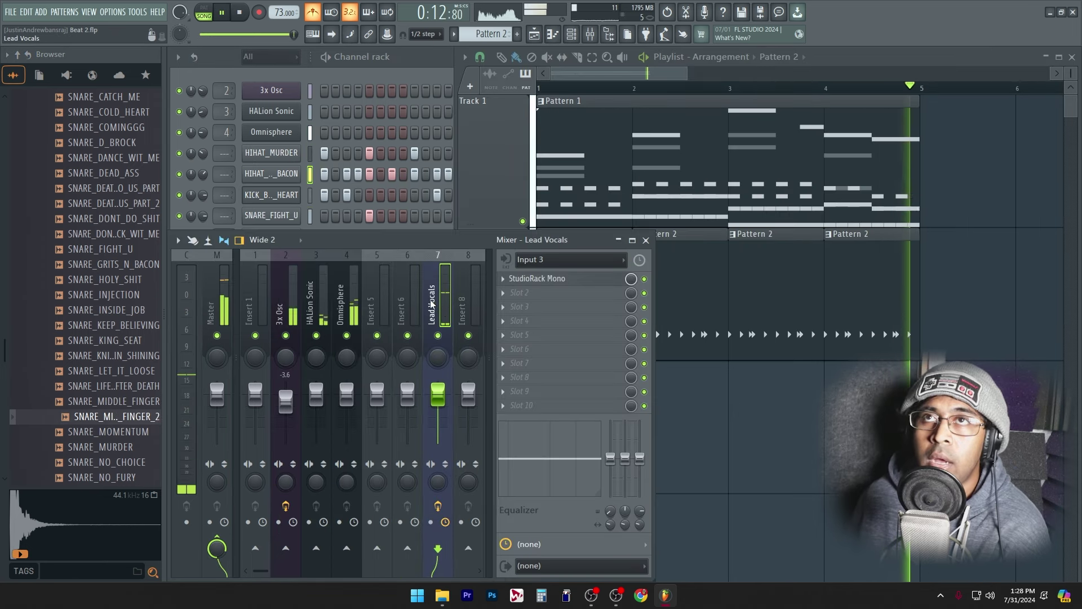
Load Fruity Reeverb 2 into the first effect slot of mixer track Insert 8 and return to the playlist.
{"action": "scroll", "coordinate": [395, 302], "scroll_direction": "down", "scroll_amount": 4}
{"action": "left_click", "coordinate": [340, 291]}
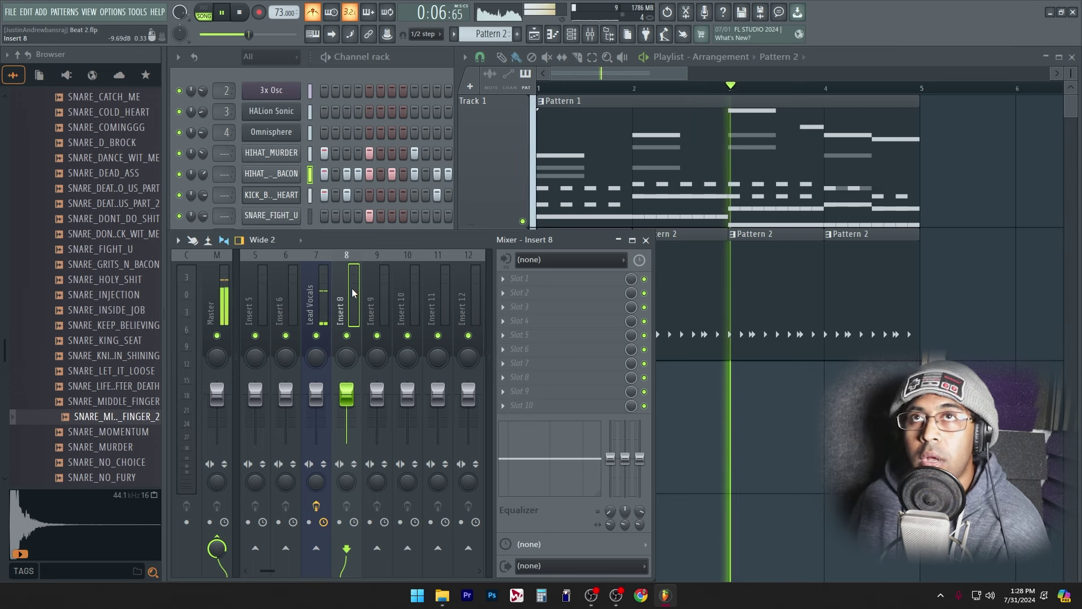
{"action": "left_click", "coordinate": [327, 297]}
{"action": "left_click", "coordinate": [355, 292]}
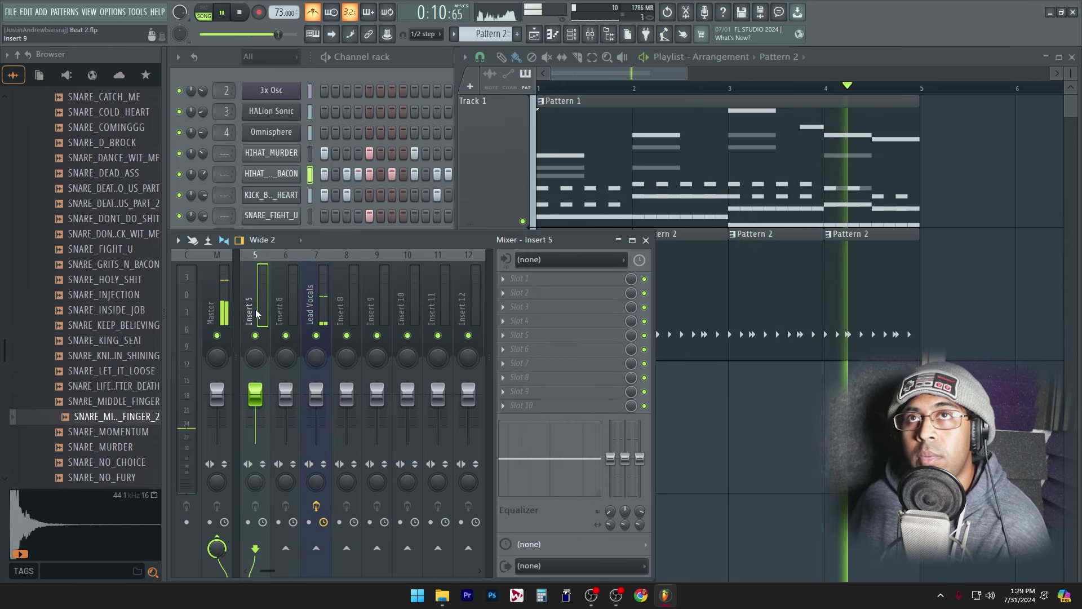
{"action": "left_click", "coordinate": [341, 308]}
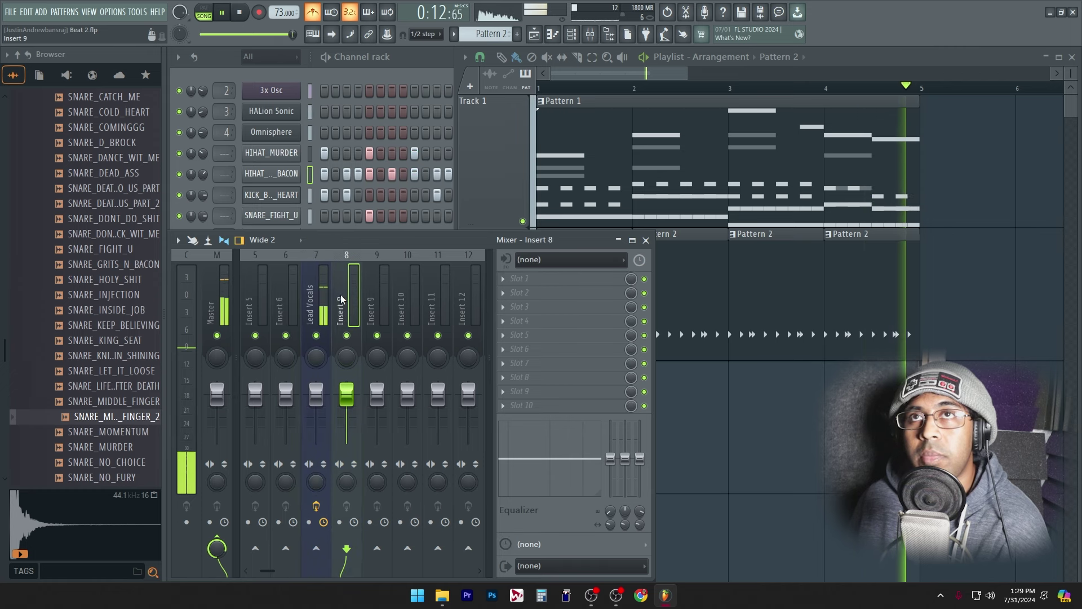
{"action": "right_click", "coordinate": [353, 296]}
{"action": "left_click", "coordinate": [351, 301]}
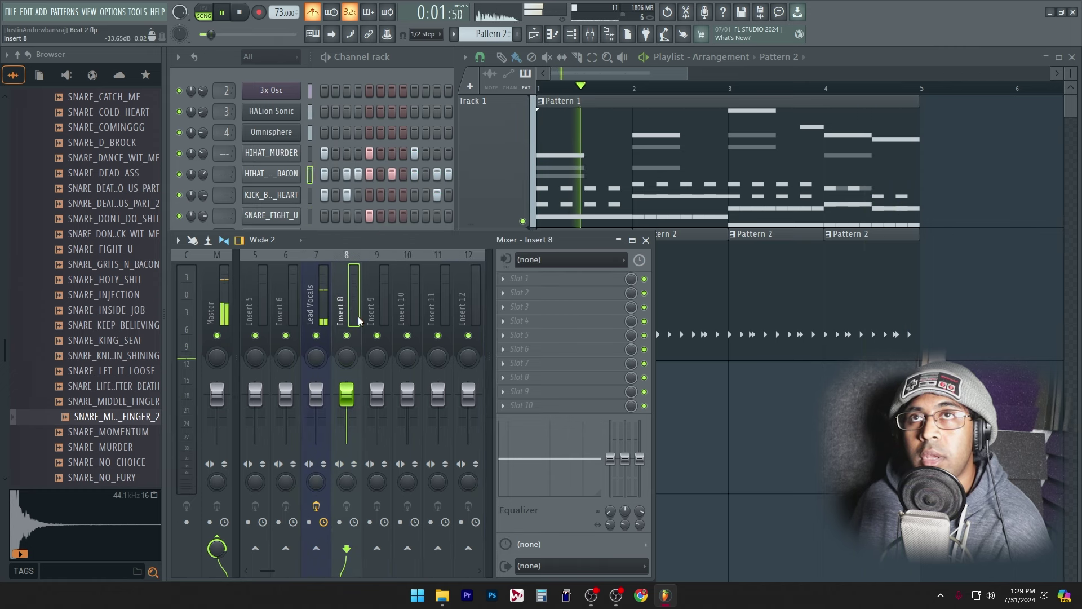
{"action": "left_click", "coordinate": [527, 278]}
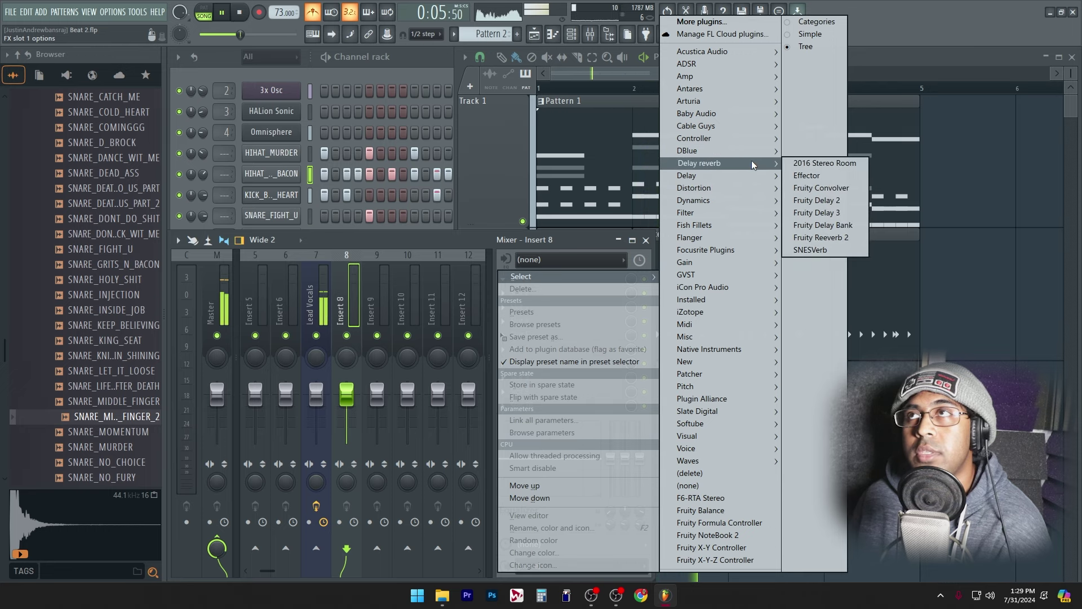
{"action": "left_click", "coordinate": [845, 238]}
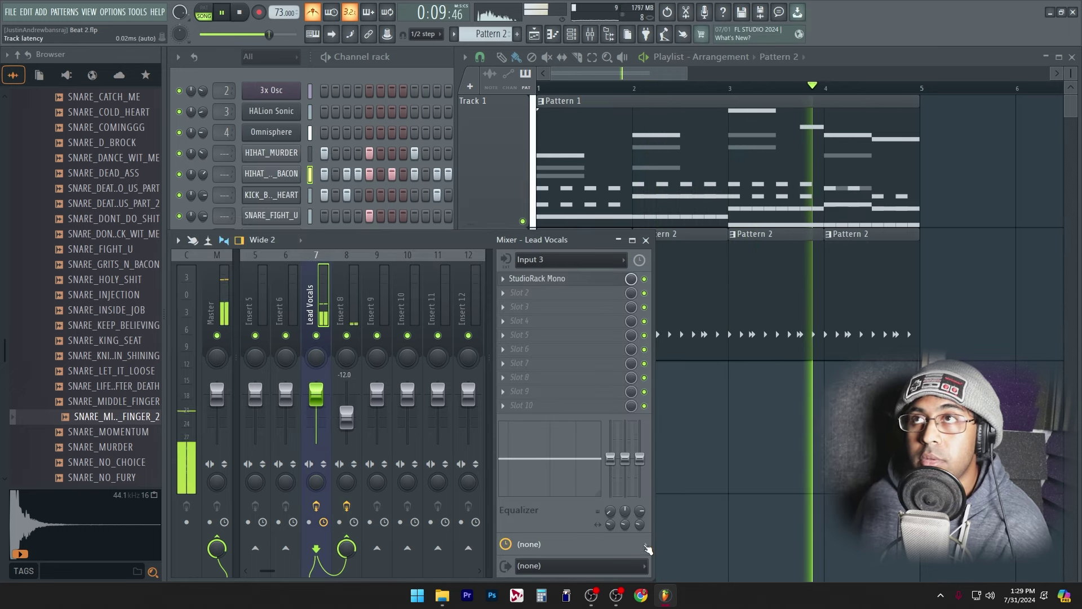
{"action": "left_click", "coordinate": [781, 483]}
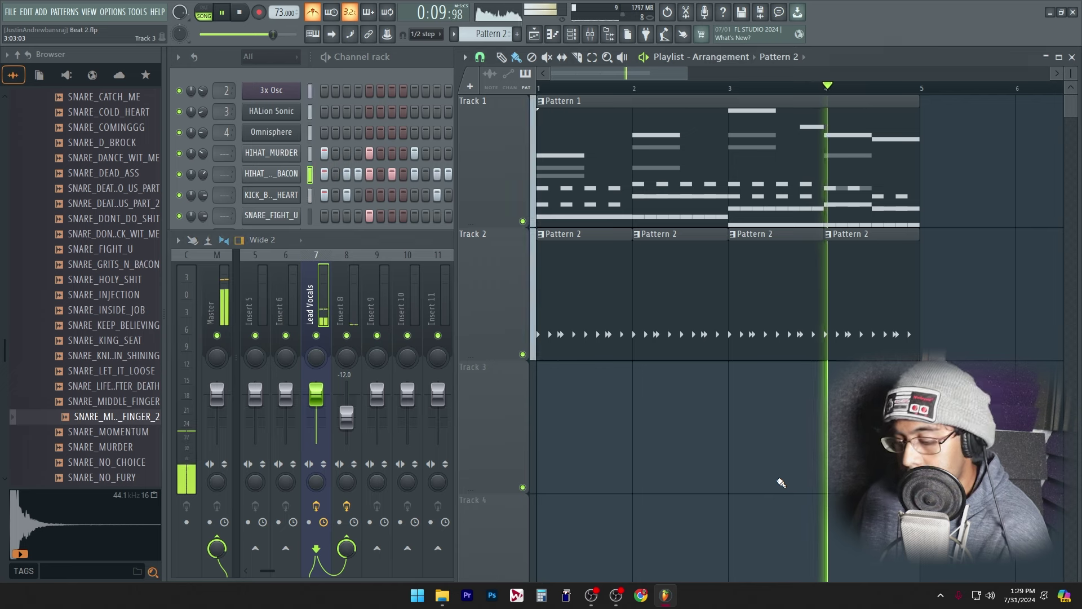
Set the project tempo to 78 BPM.
{"action": "scroll", "coordinate": [279, 12], "scroll_direction": "up", "scroll_amount": 3}
{"action": "scroll", "coordinate": [279, 12], "scroll_direction": "up", "scroll_amount": 4}
{"action": "scroll", "coordinate": [279, 12], "scroll_direction": "down", "scroll_amount": 2}
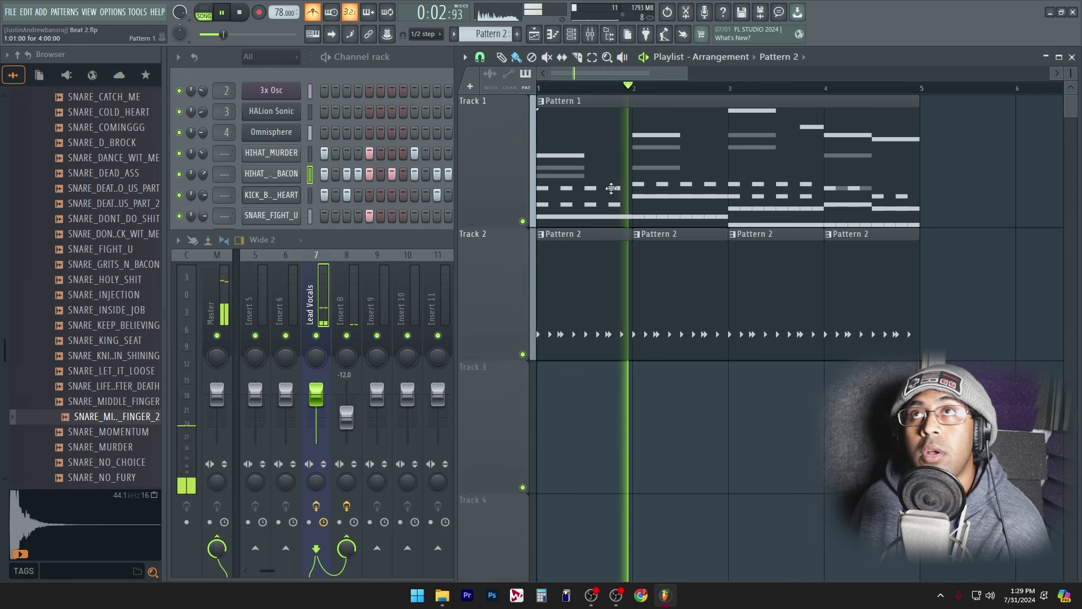
Select the 3x Osc, HALion Sonic and Omnisphere channels in Pattern 1 and try transposing them upward.
{"action": "left_click", "coordinate": [612, 188]}
{"action": "left_click", "coordinate": [306, 134]}
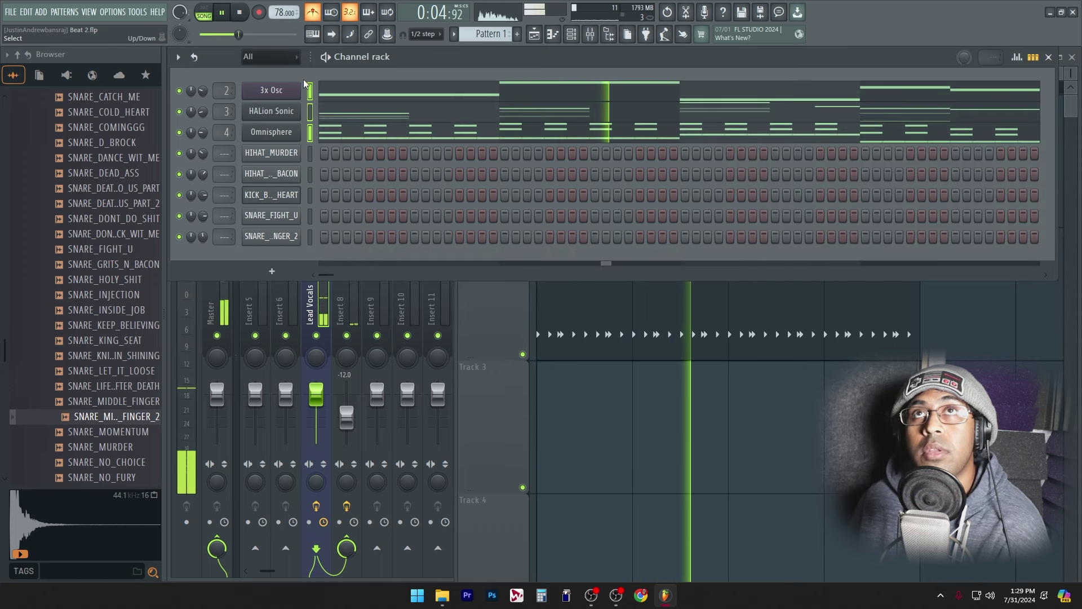
{"action": "left_click", "coordinate": [110, 11]}
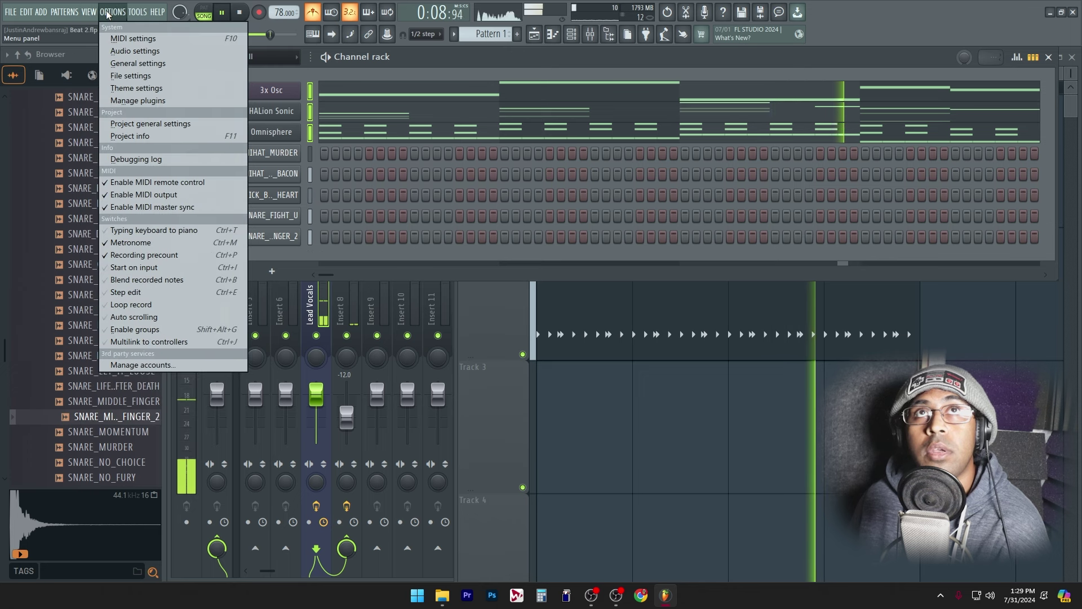
{"action": "left_click", "coordinate": [462, 77]}
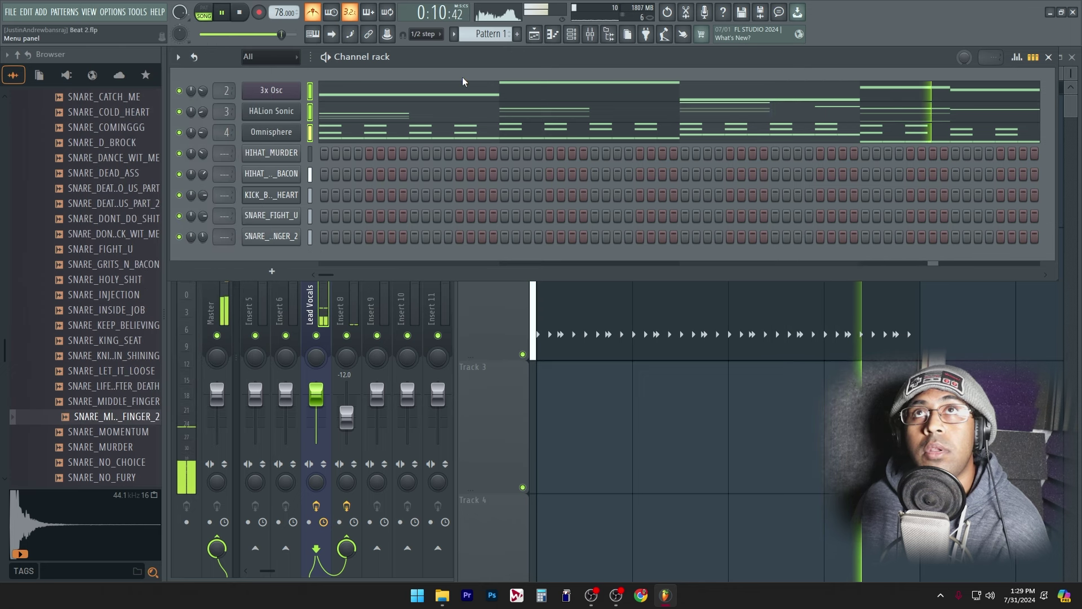
{"action": "left_click", "coordinate": [178, 57]}
{"action": "left_click", "coordinate": [251, 228]}
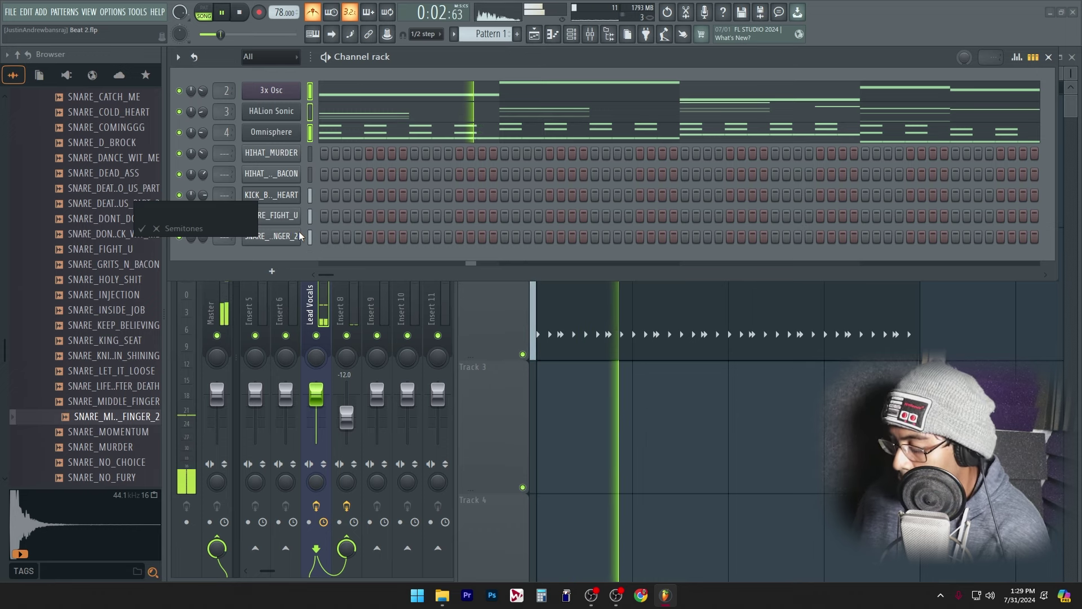
{"action": "type", "text": "+"}
{"action": "key", "text": "Return"}
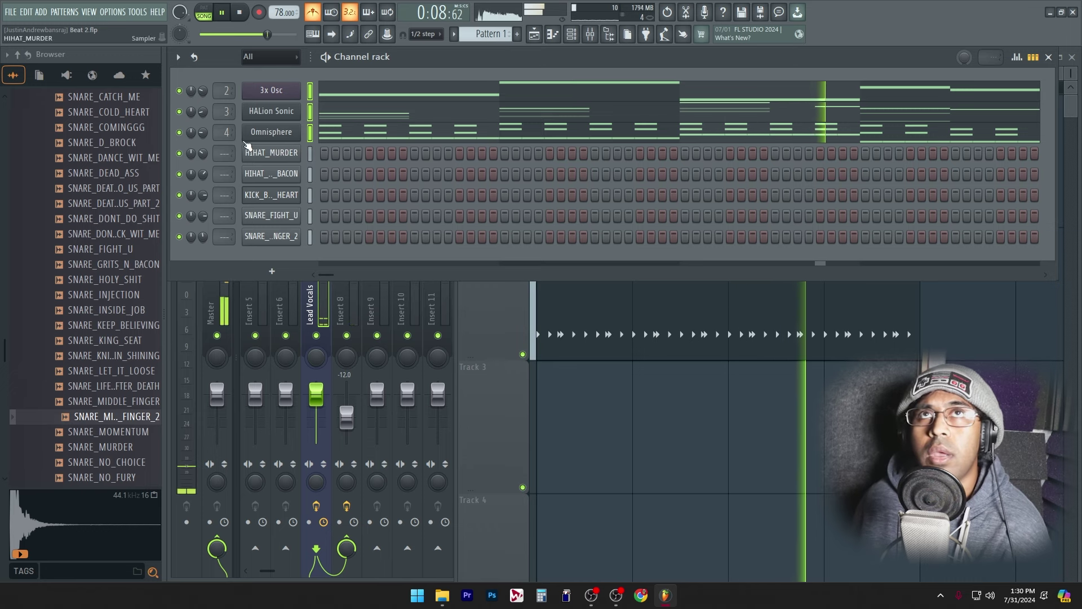
Try transposing the three selected melodic channels up 2 semitones, and undo the change.
{"action": "left_click", "coordinate": [180, 58]}
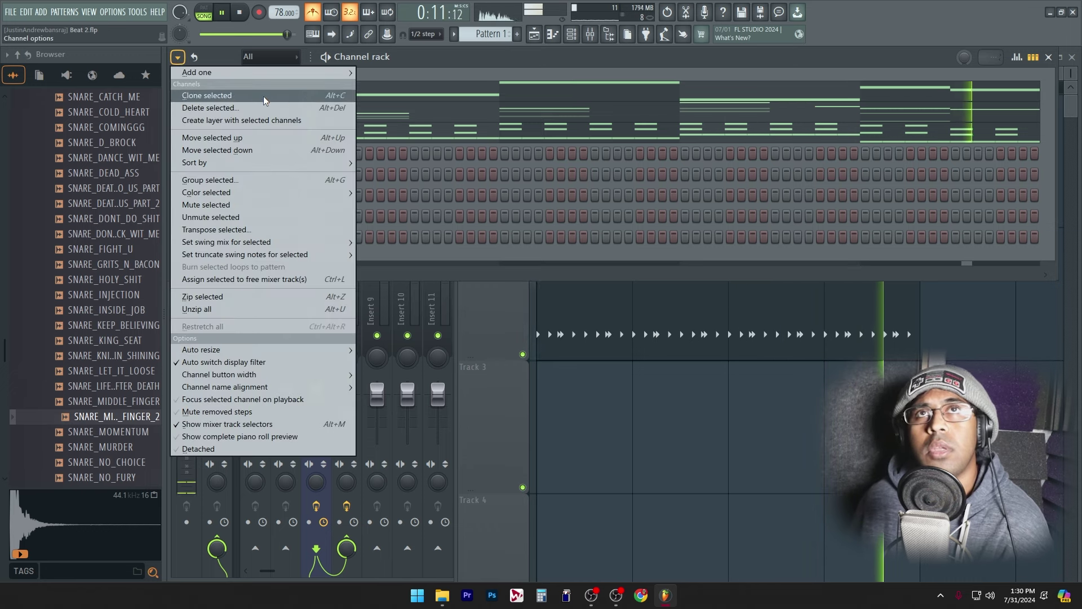
{"action": "left_click", "coordinate": [302, 231]}
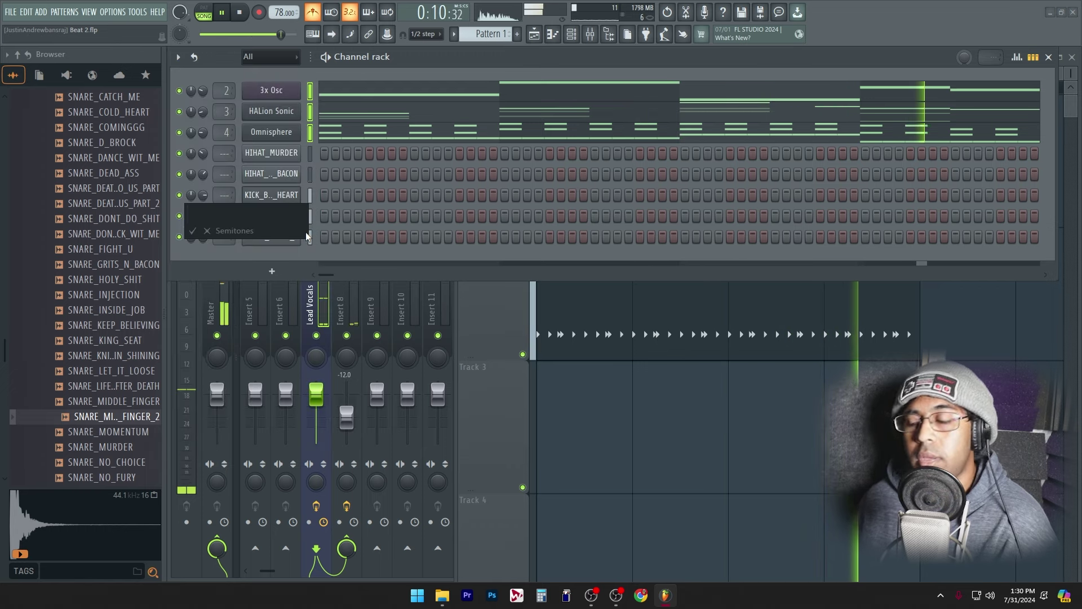
{"action": "type", "text": "+2"}
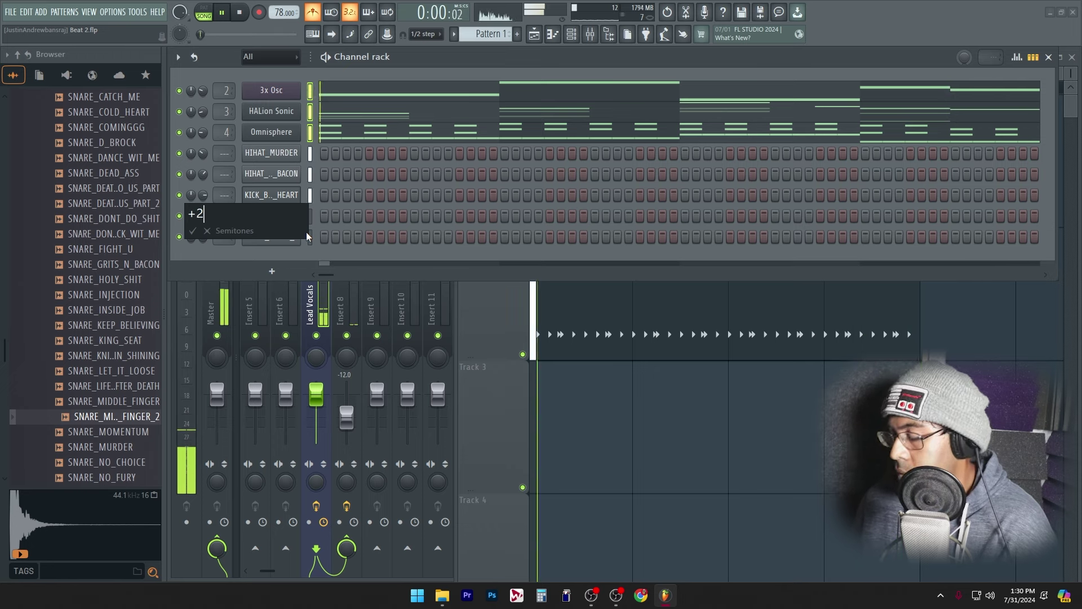
{"action": "key", "text": "Return"}
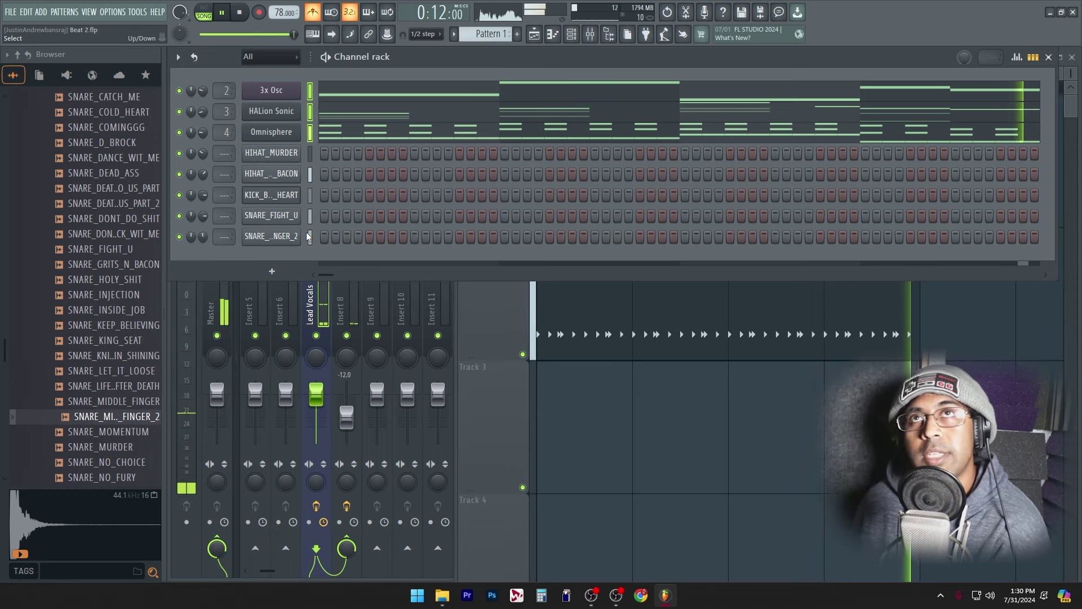
{"action": "key", "text": "ctrl+z"}
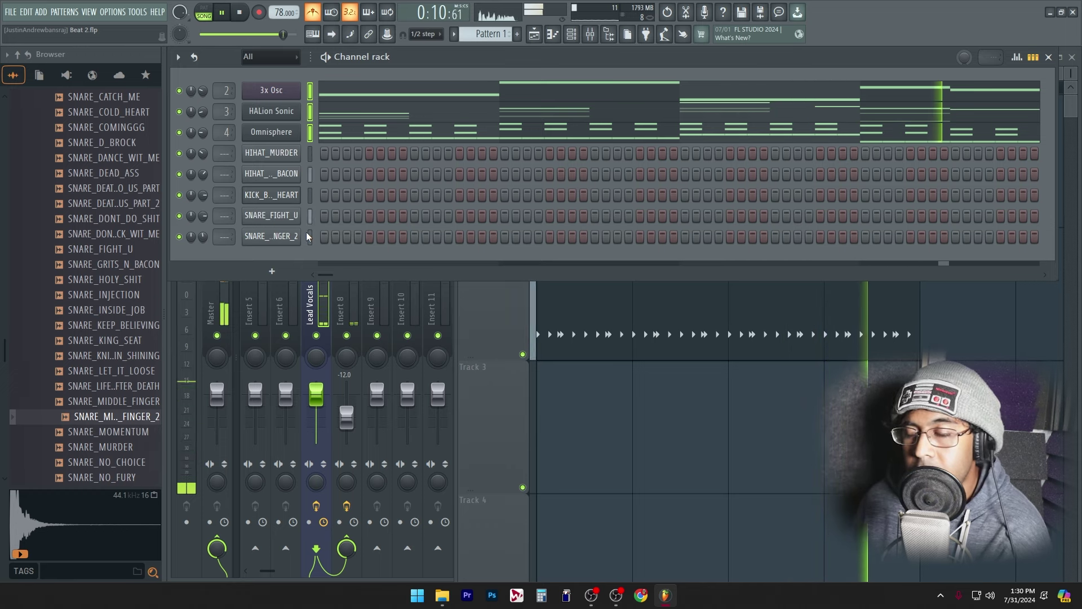
Return to the playlist, select Track 3 and stop playback.
{"action": "left_click", "coordinate": [418, 116]}
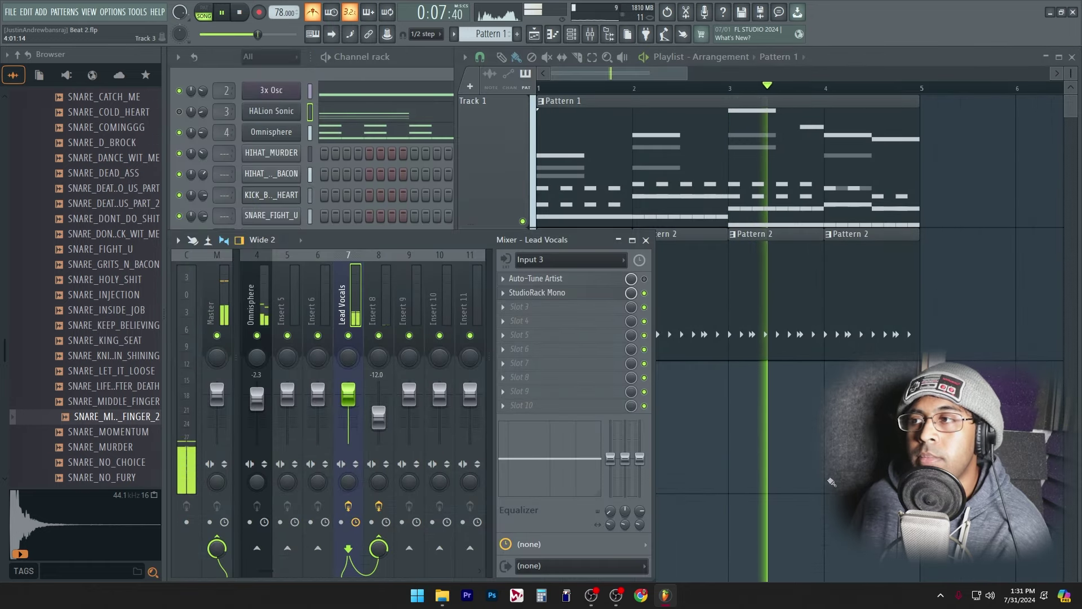
{"action": "left_click", "coordinate": [508, 432]}
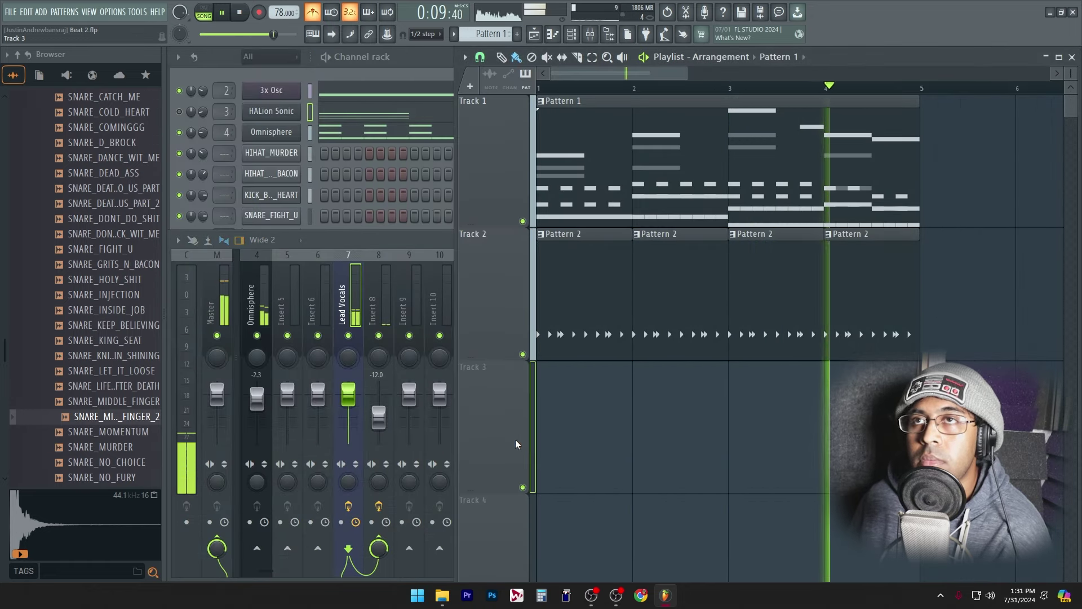
{"action": "key", "text": "space"}
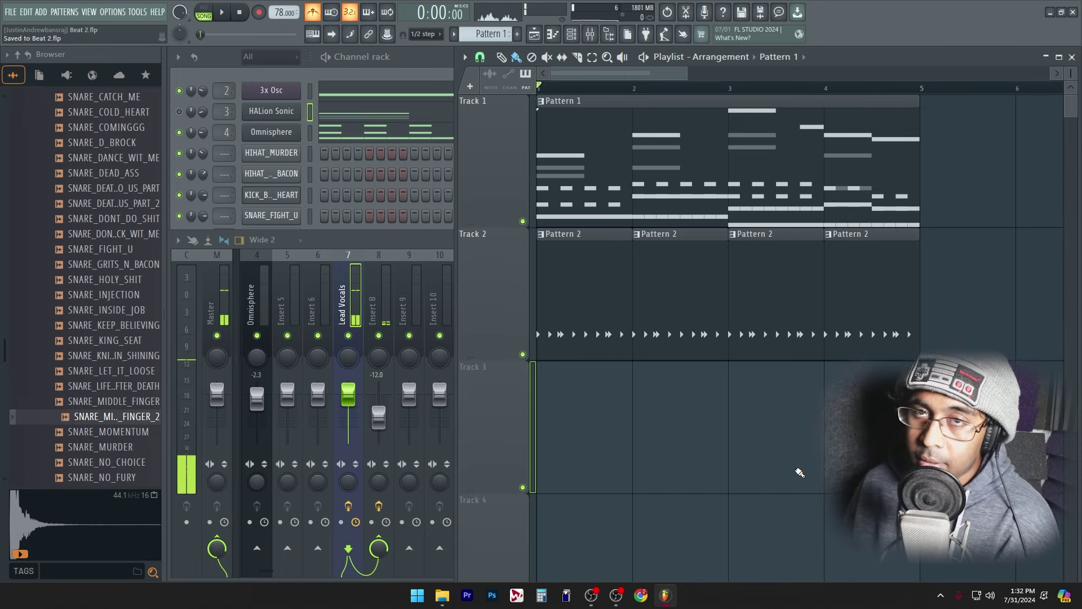
Select mixer track Insert 8, and open the project info to check the time spent before closing it.
{"action": "left_click", "coordinate": [387, 317]}
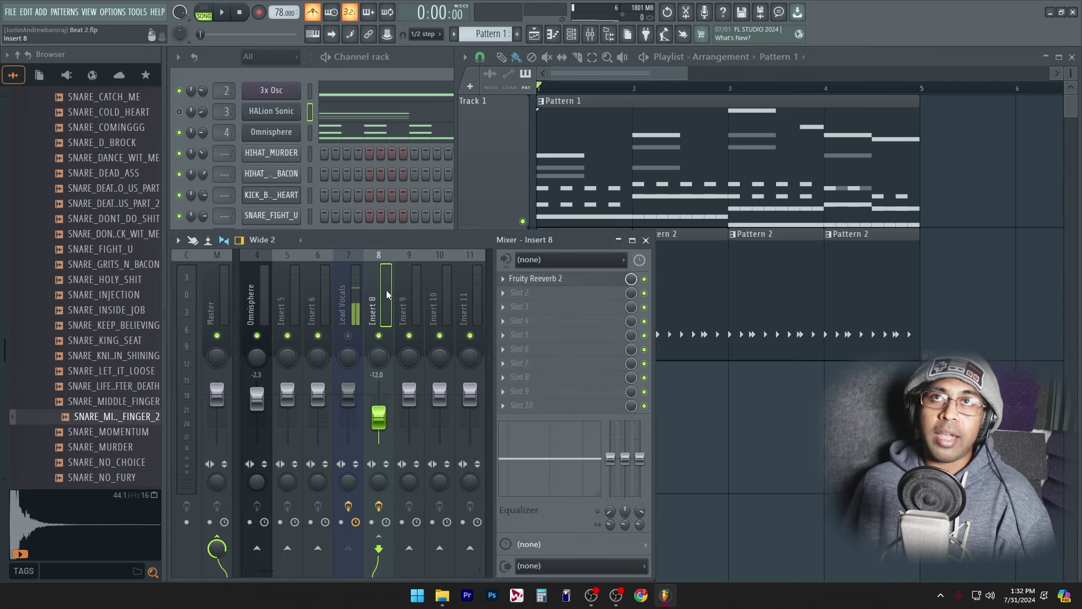
{"action": "key", "text": "F11"}
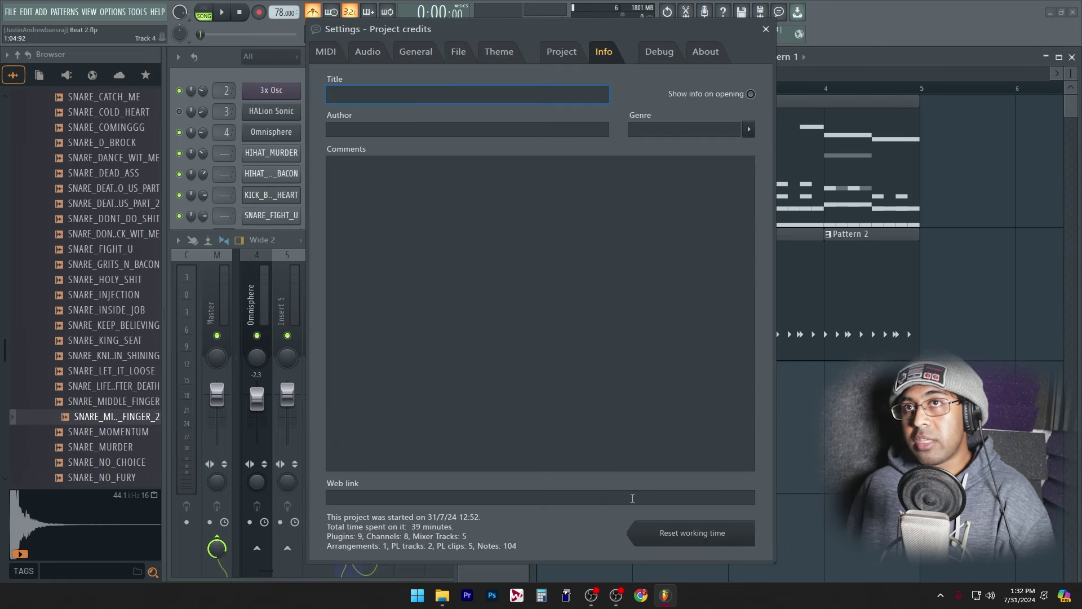
{"action": "key", "text": "Escape"}
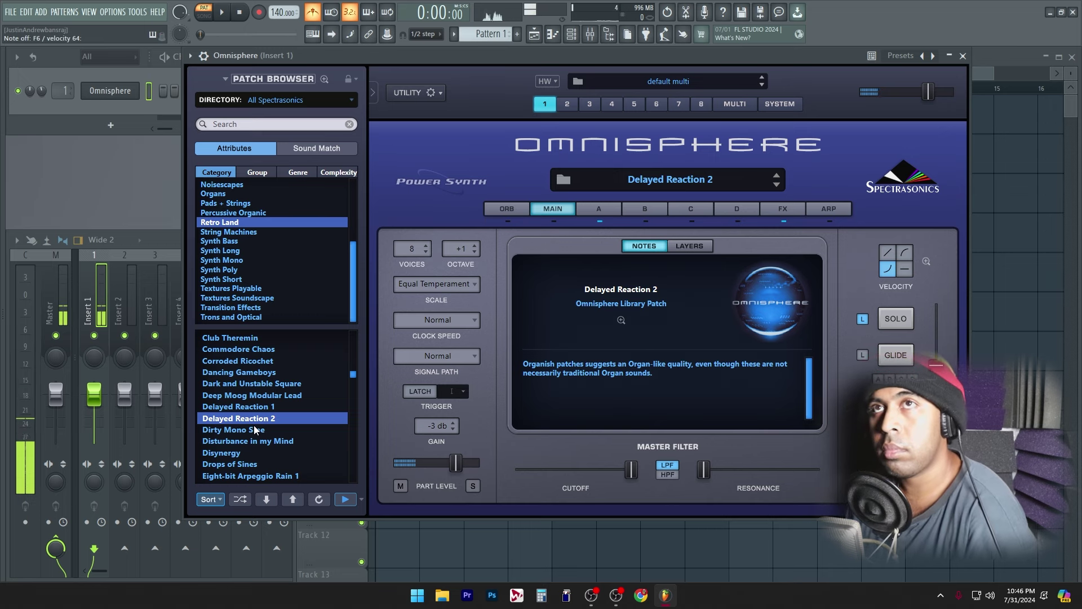
Choose a different Retro Land patch in Omnisphere's patch browser.
{"action": "scroll", "coordinate": [255, 430], "scroll_direction": "down", "scroll_amount": 5}
{"action": "left_click", "coordinate": [243, 377]}
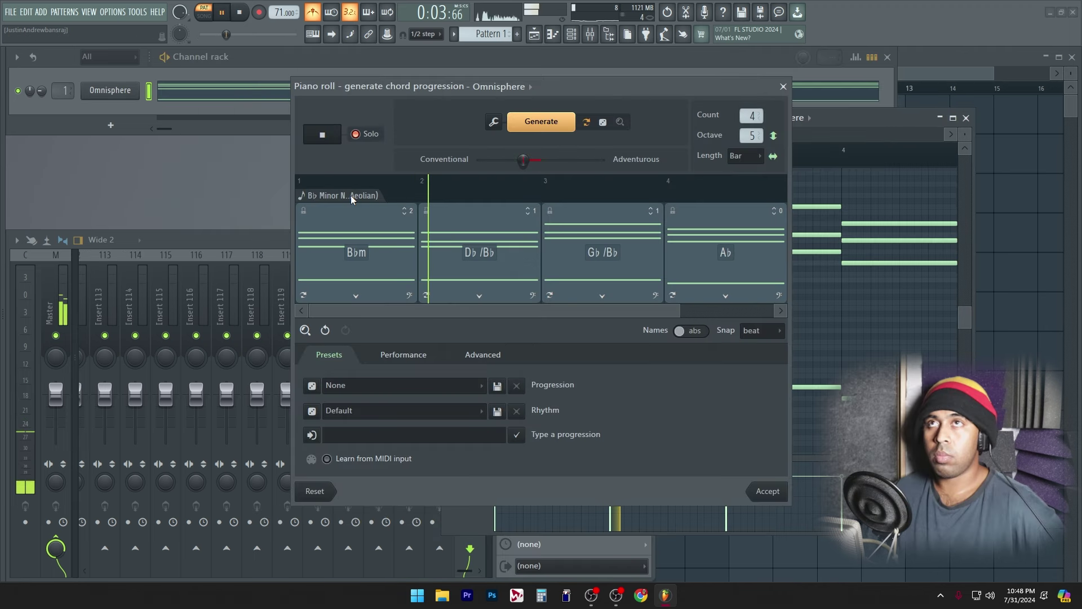
Randomize the key of the Omnisphere chord progression twice in the chord progression generator.
{"action": "right_click", "coordinate": [354, 196]}
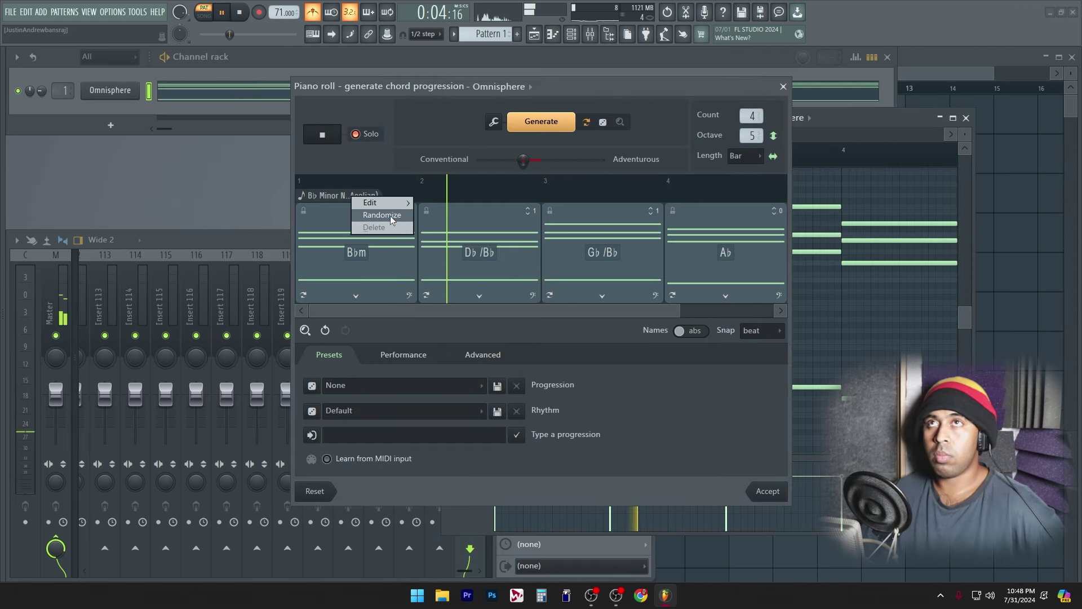
{"action": "left_click", "coordinate": [395, 216]}
{"action": "right_click", "coordinate": [353, 197]}
{"action": "left_click", "coordinate": [364, 217]}
Change the progression's scale to Minor Natural (Aeolian) with root E and generate new four-chord progressions twice.
{"action": "right_click", "coordinate": [345, 198]}
{"action": "mouse_move", "coordinate": [372, 203]}
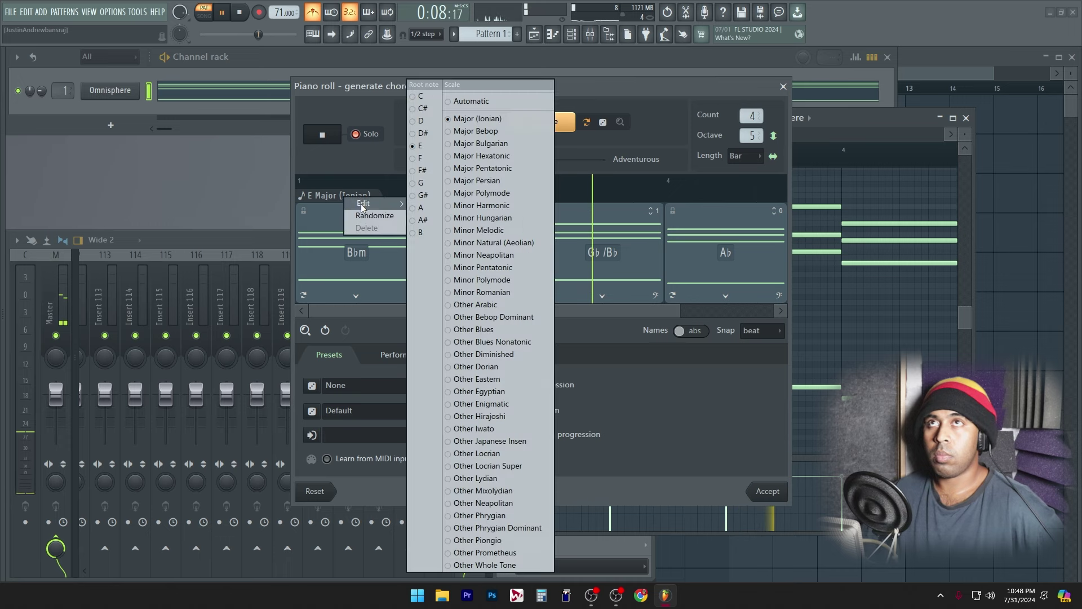
{"action": "left_click", "coordinate": [529, 243]}
{"action": "left_click", "coordinate": [551, 123]}
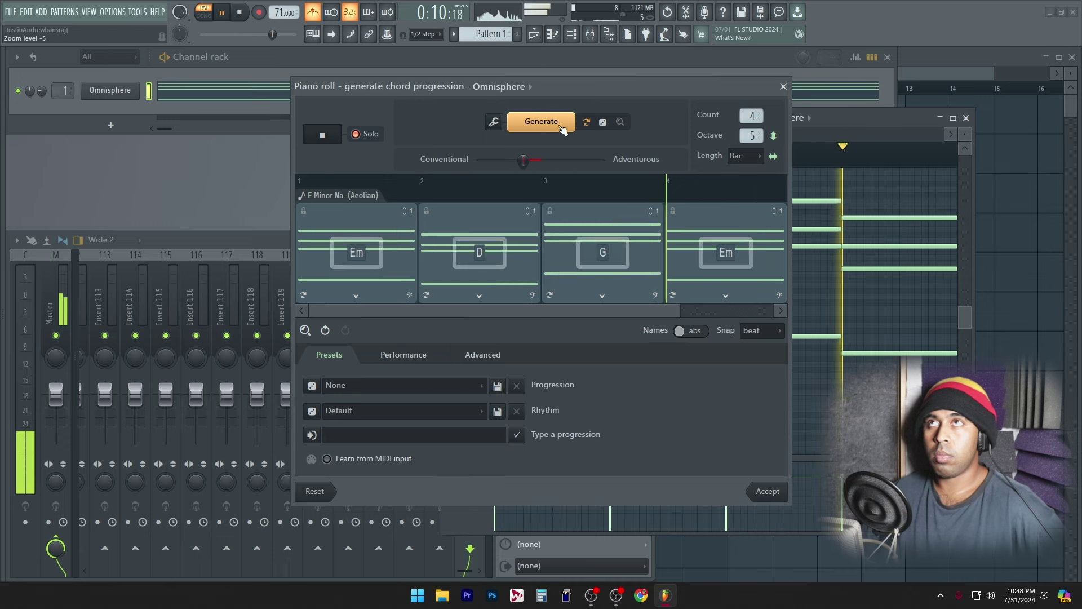
{"action": "left_click", "coordinate": [551, 125]}
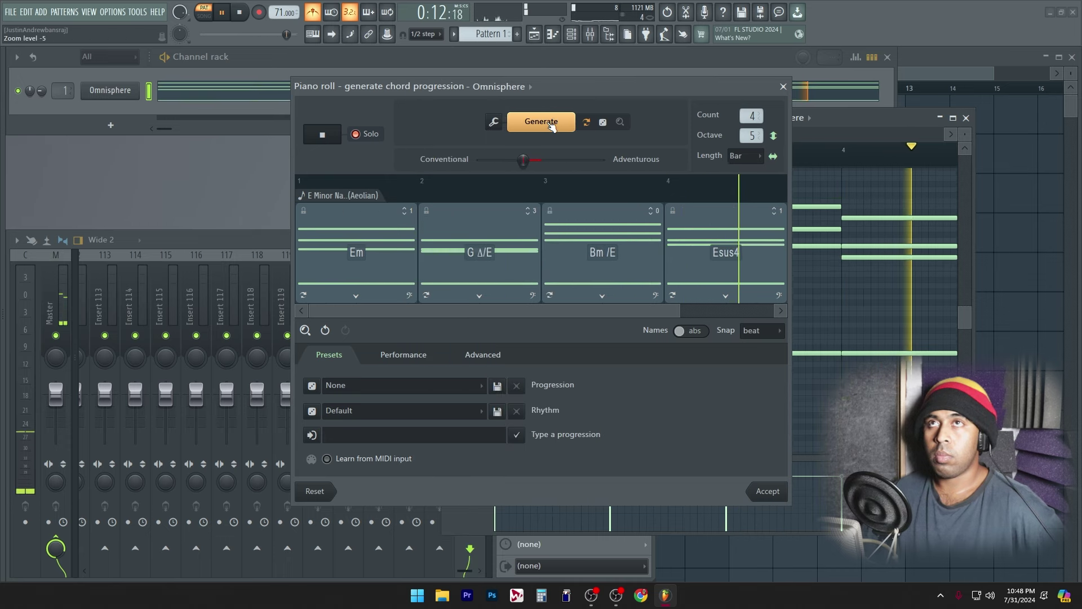
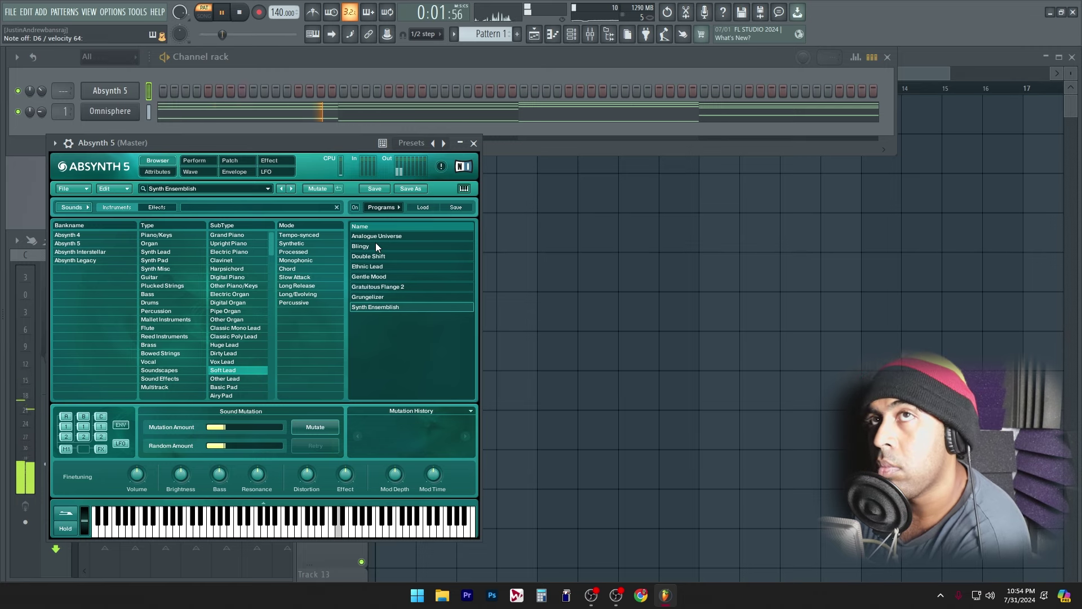
Close the Absynth 5 window, and stop and restart playback of Pattern 1.
{"action": "left_click", "coordinate": [474, 143]}
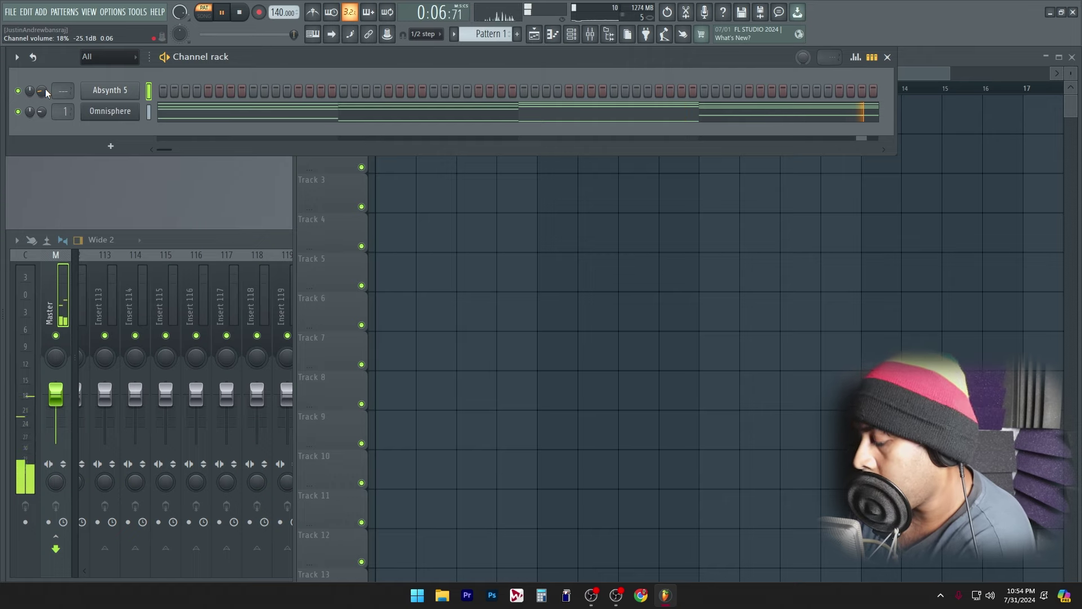
{"action": "key", "text": "space"}
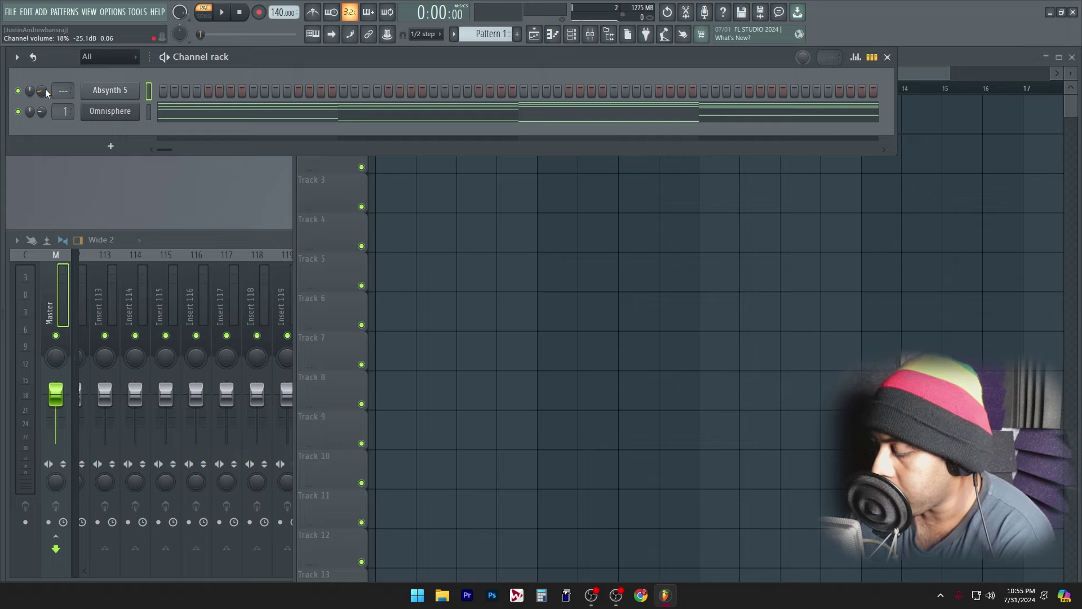
{"action": "key", "text": "space"}
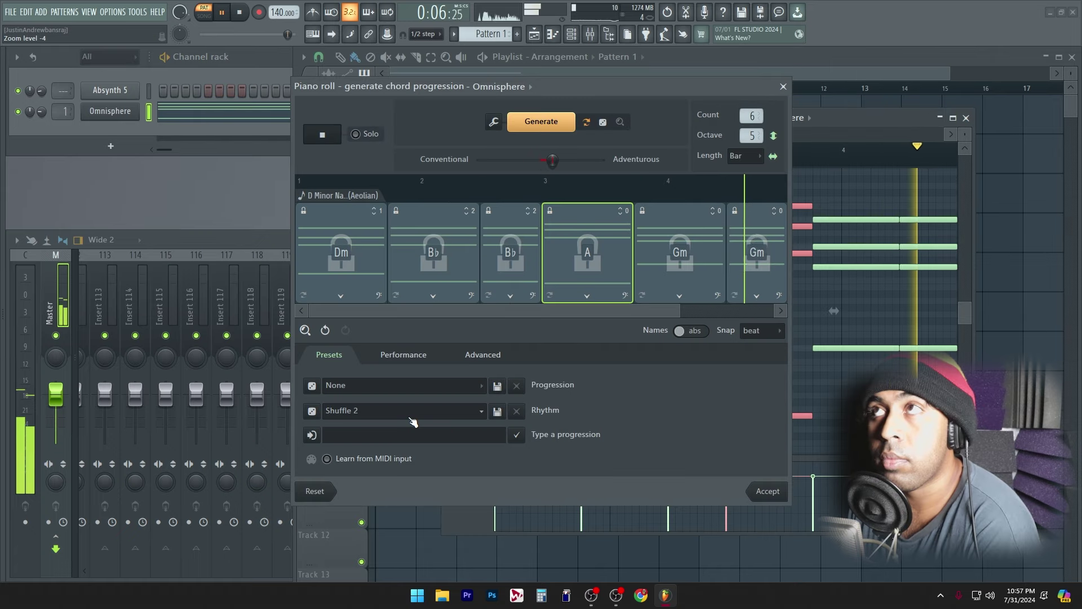
Reopen the Omnisphere chord progression generator, set the rhythm preset to Shuffle 2, accept the chords and play the pattern.
{"action": "left_click", "coordinate": [783, 86]}
{"action": "left_click", "coordinate": [562, 358]}
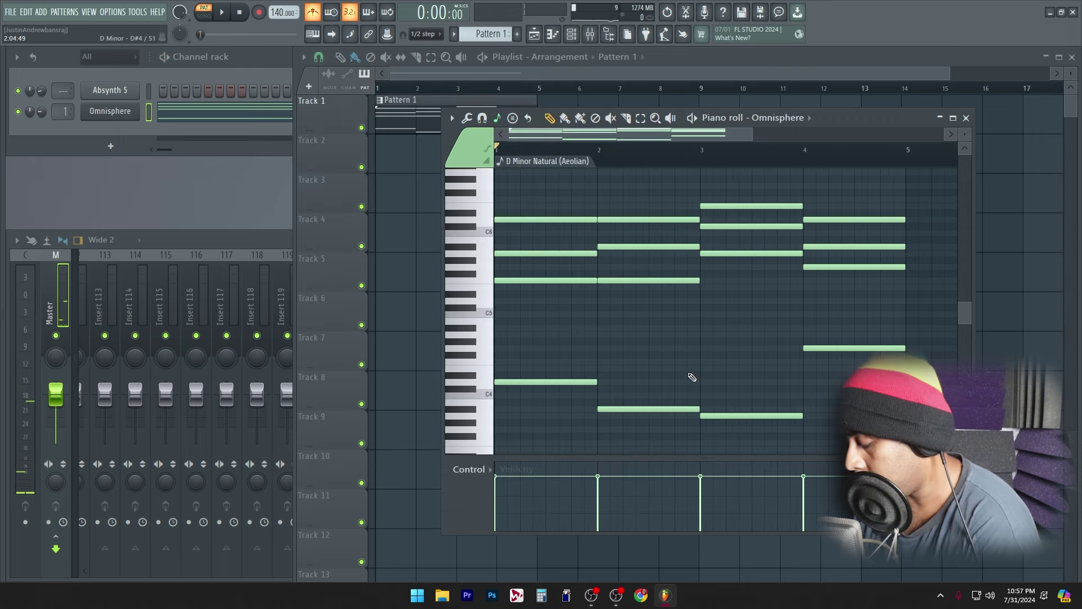
{"action": "key", "text": "alt+p"}
{"action": "key", "text": "space"}
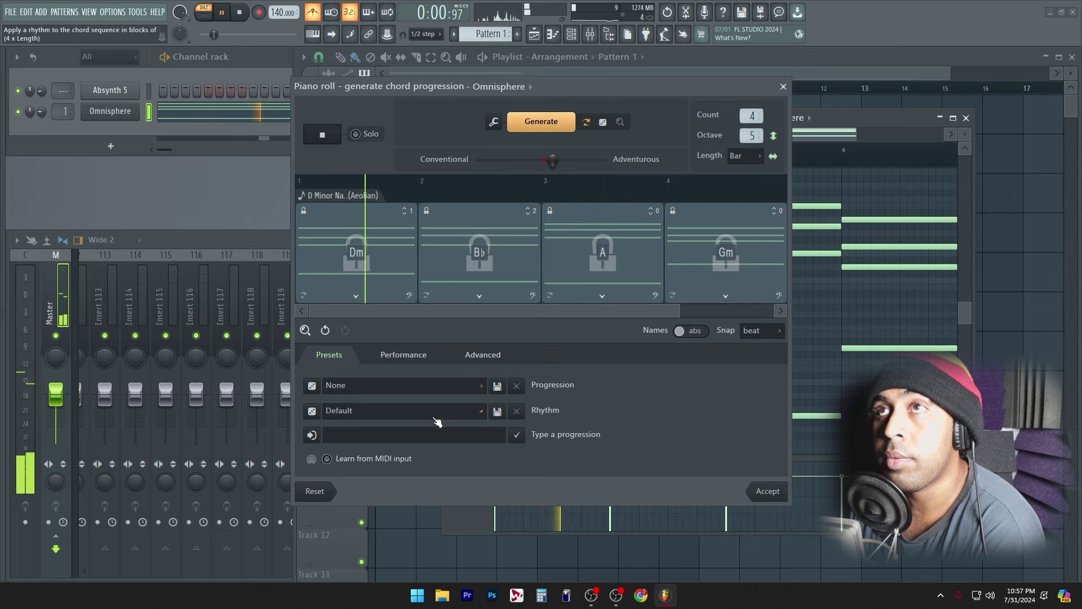
{"action": "scroll", "coordinate": [438, 418], "scroll_direction": "down", "scroll_amount": 1}
{"action": "scroll", "coordinate": [438, 418], "scroll_direction": "down", "scroll_amount": 3}
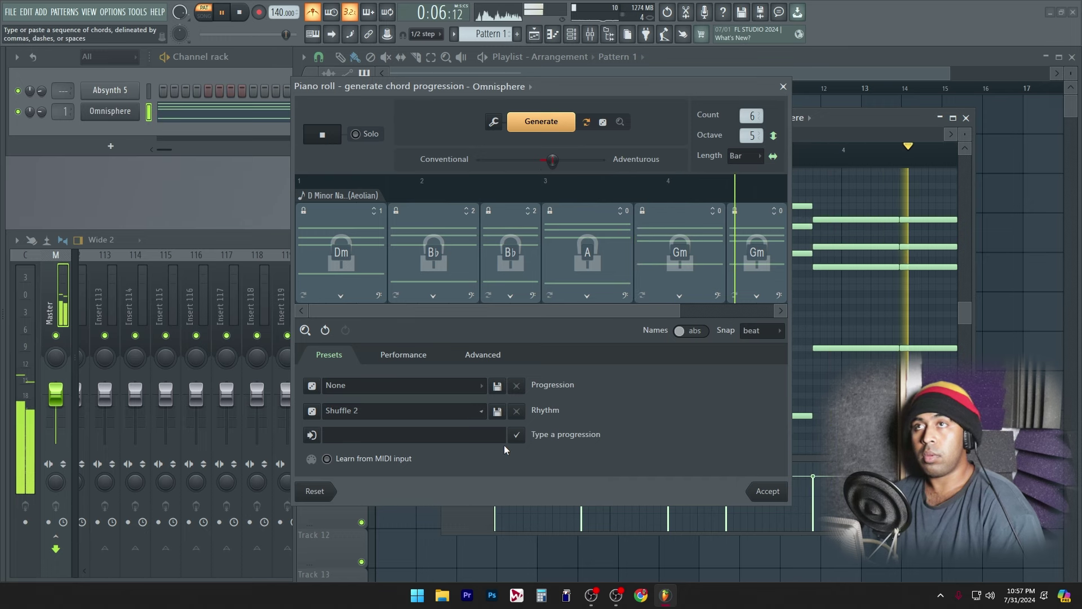
{"action": "left_click", "coordinate": [782, 502]}
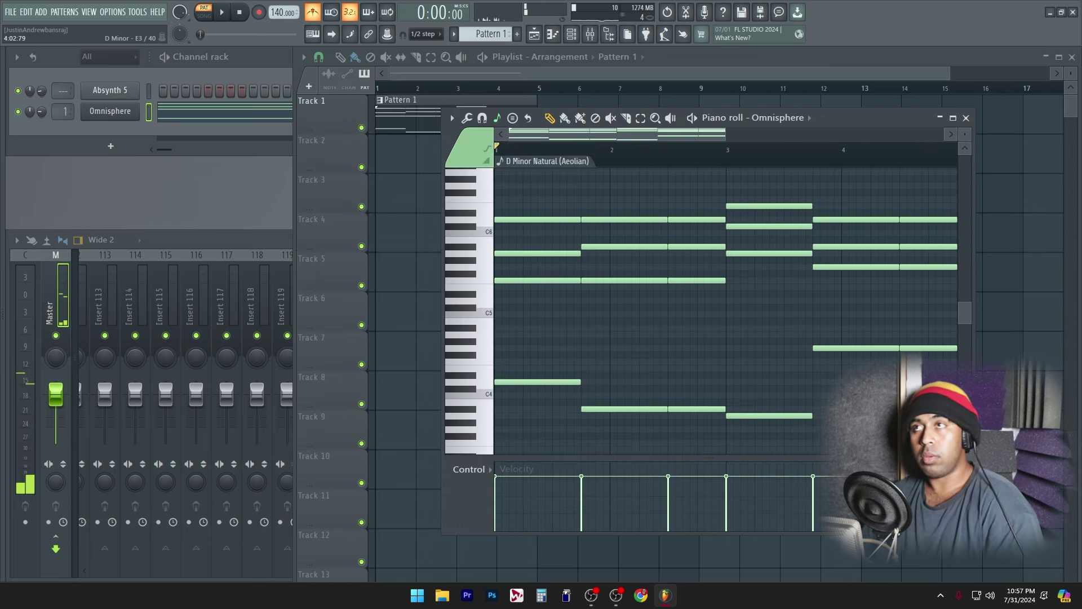
{"action": "key", "text": "space"}
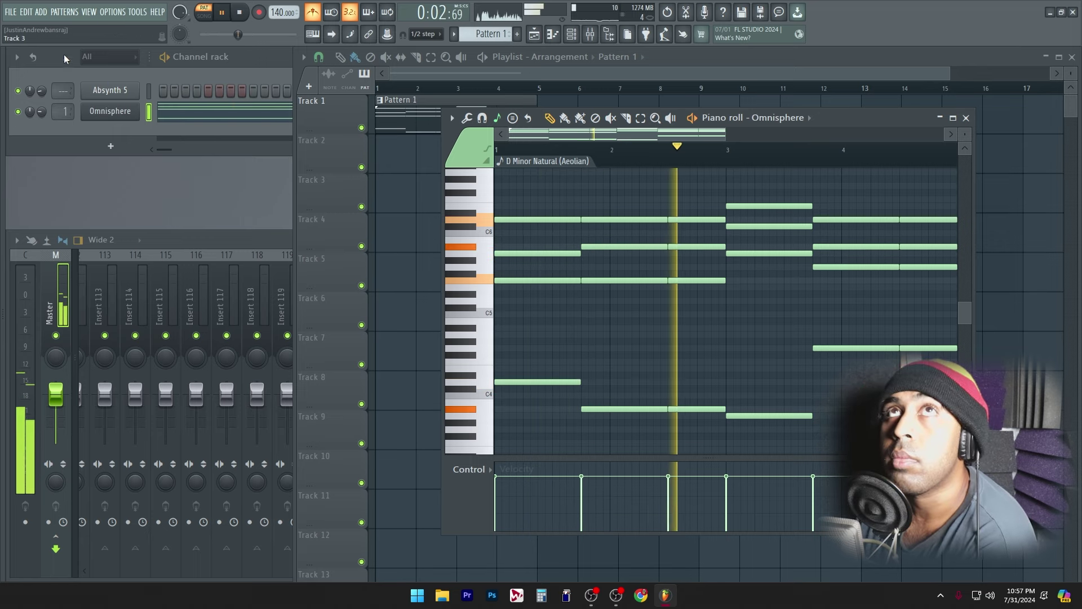
Replace the Absynth 5 channel's instrument with Nexus 5.
{"action": "left_click", "coordinate": [149, 90]}
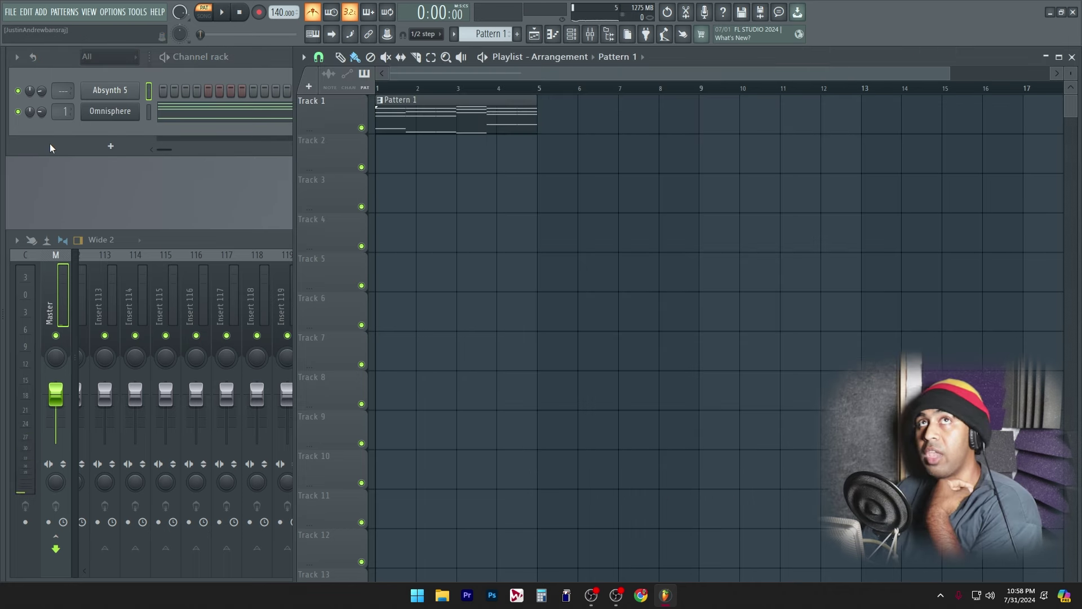
{"action": "left_click_drag", "start_coordinate": [42, 110], "coordinate": [41, 121]}
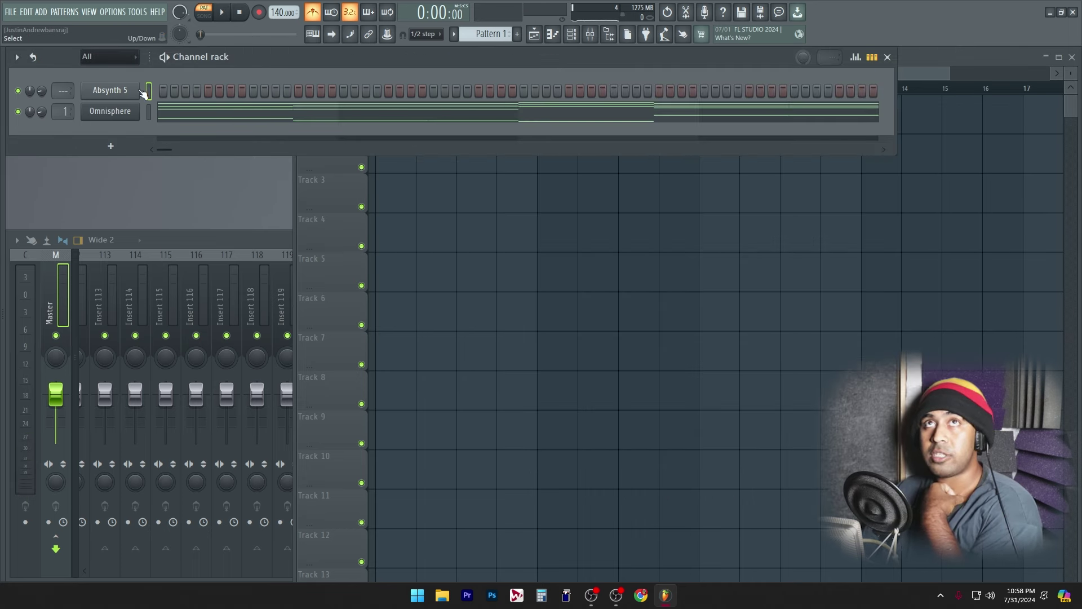
{"action": "right_click", "coordinate": [143, 93]}
{"action": "mouse_move", "coordinate": [224, 195]}
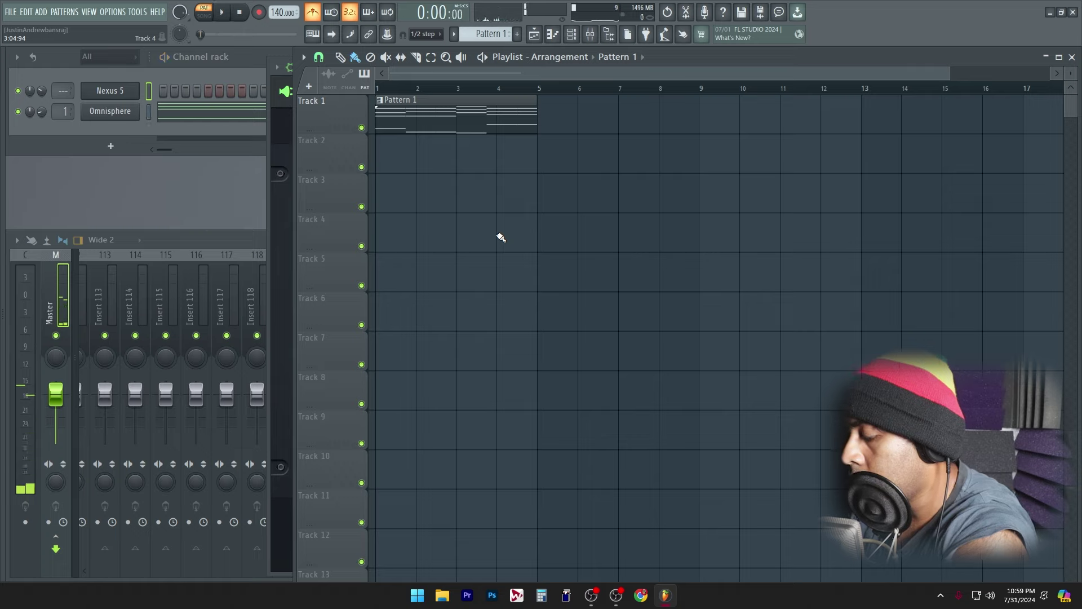
Record a Nexus 5 melody over the Omnisphere chords in Pattern 1 and play it back.
{"action": "key", "text": "space"}
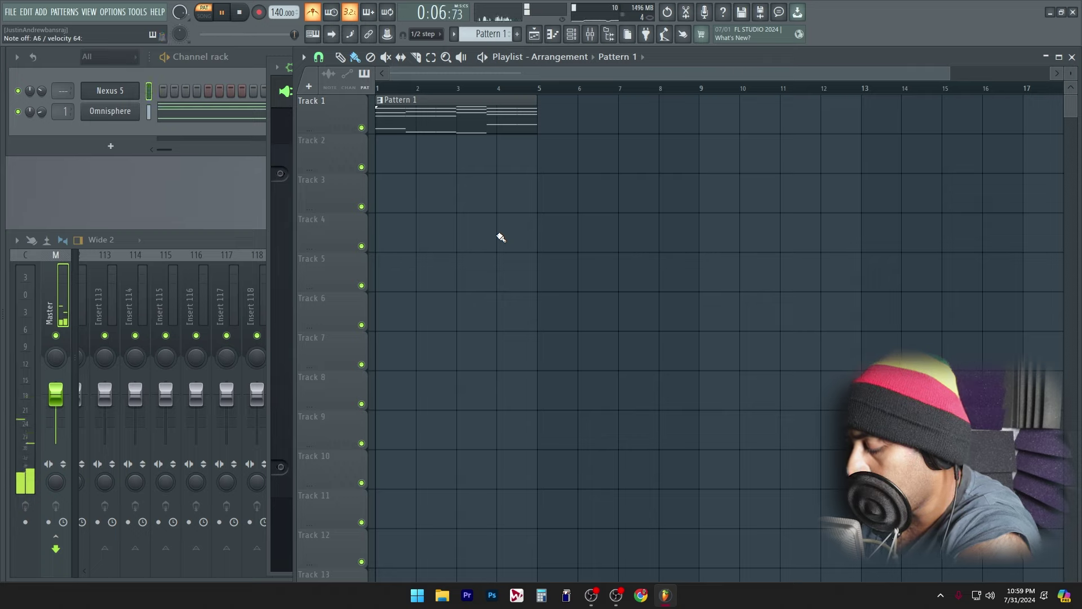
{"action": "key", "text": "space"}
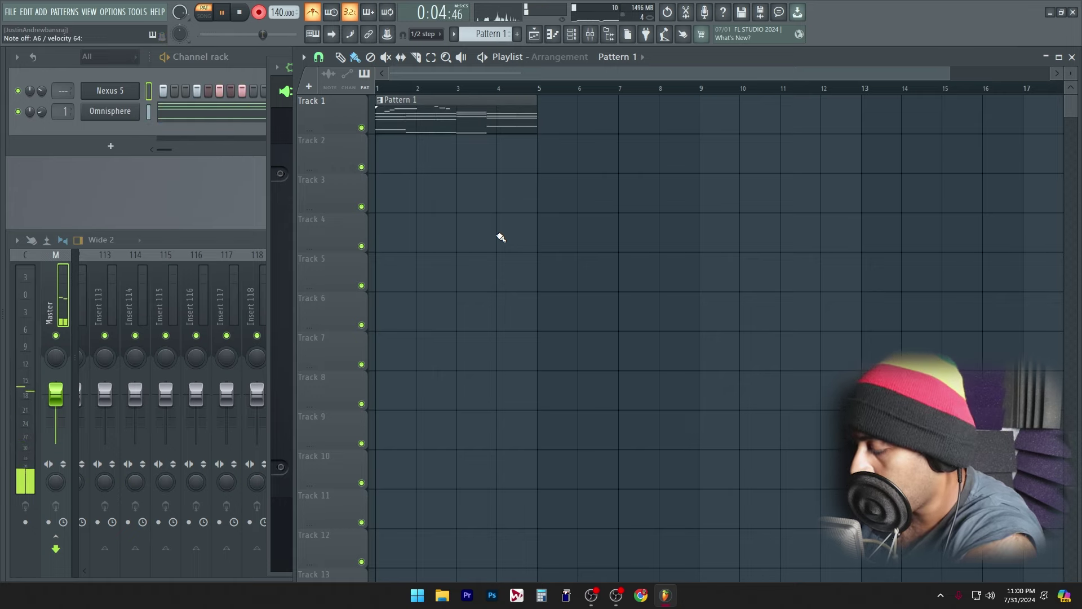
{"action": "key", "text": "space"}
{"action": "key", "text": "space"}
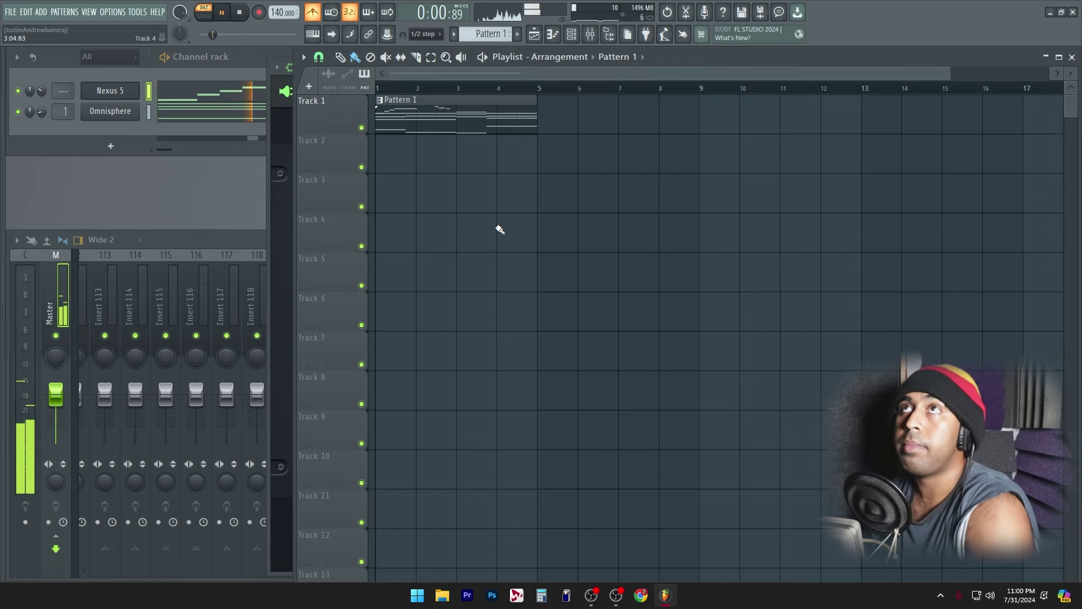
In the Nexus 5 piano roll, shift the G6 note and the first A6 note slightly later in bar 1.
{"action": "scroll", "coordinate": [524, 254], "scroll_direction": "right", "scroll_amount": 5}
{"action": "left_click", "coordinate": [241, 94]}
{"action": "right_click", "coordinate": [785, 343], "text": "ctrl"}
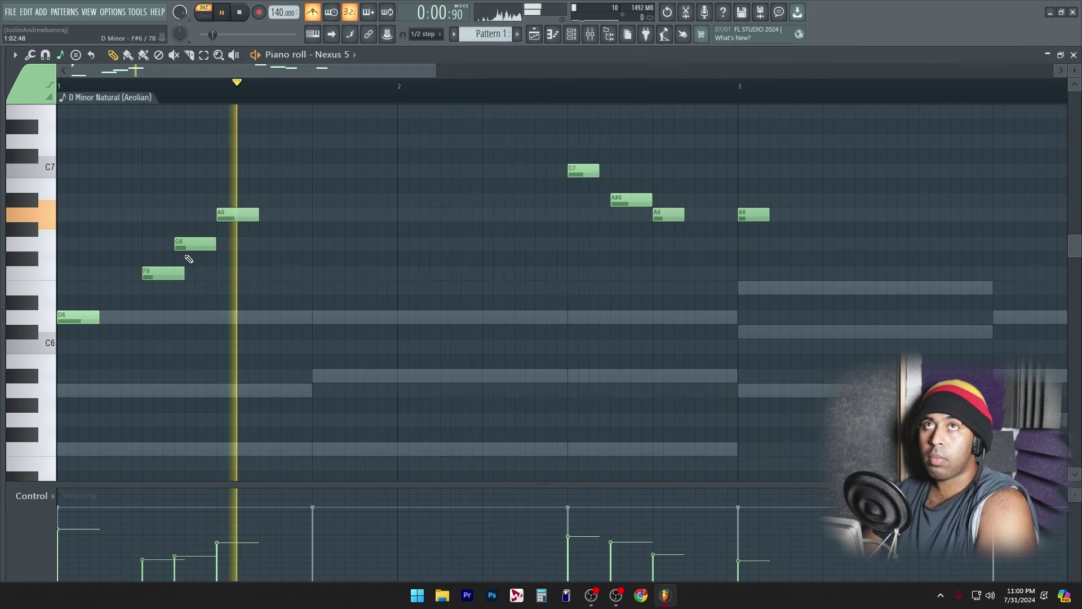
{"action": "key", "text": "space"}
{"action": "left_click_drag", "start_coordinate": [191, 246], "coordinate": [202, 246]}
{"action": "left_click_drag", "start_coordinate": [241, 210], "coordinate": [252, 210]}
{"action": "key", "text": "space"}
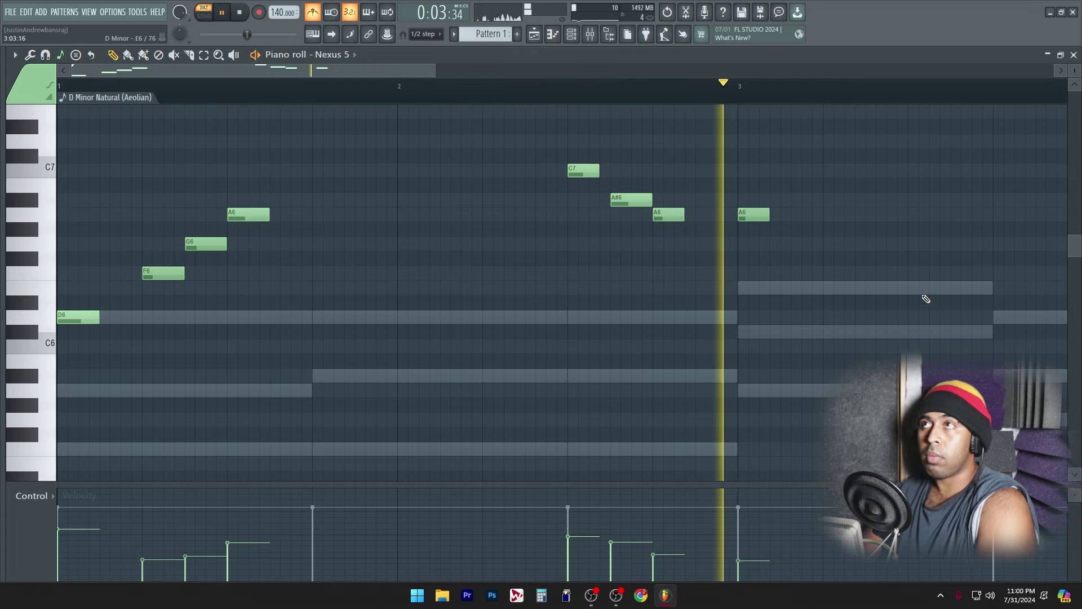
Transpose the Nexus 5 melody down three octaves during playback, and raise it back up by one octave.
{"action": "key", "text": "ctrl+Down"}
{"action": "scroll", "coordinate": [865, 273], "scroll_direction": "down", "scroll_amount": 1}
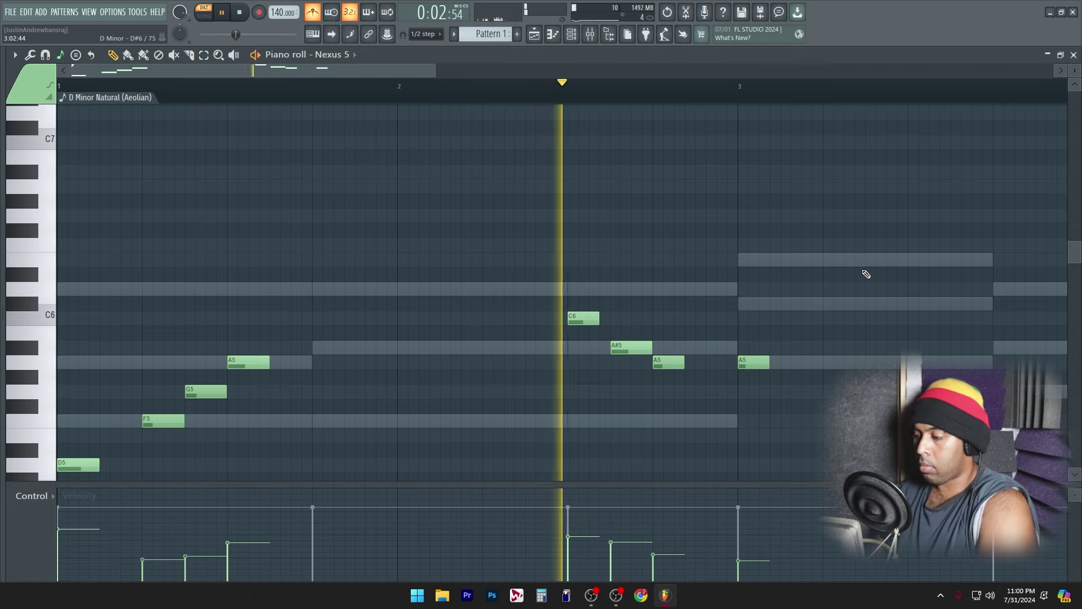
{"action": "key", "text": "ctrl+Down"}
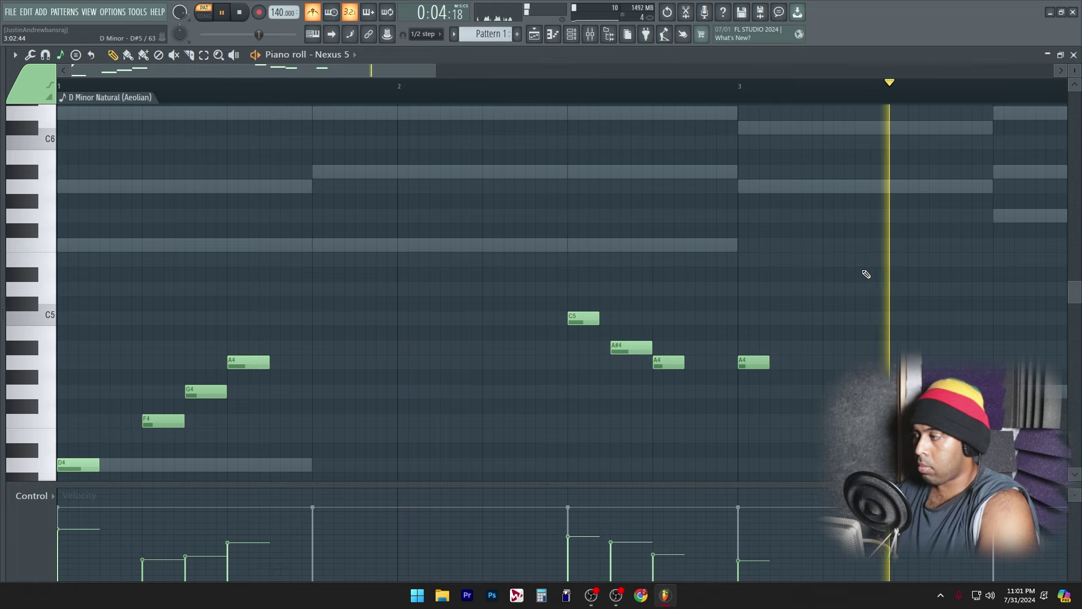
{"action": "key", "text": "ctrl+Down"}
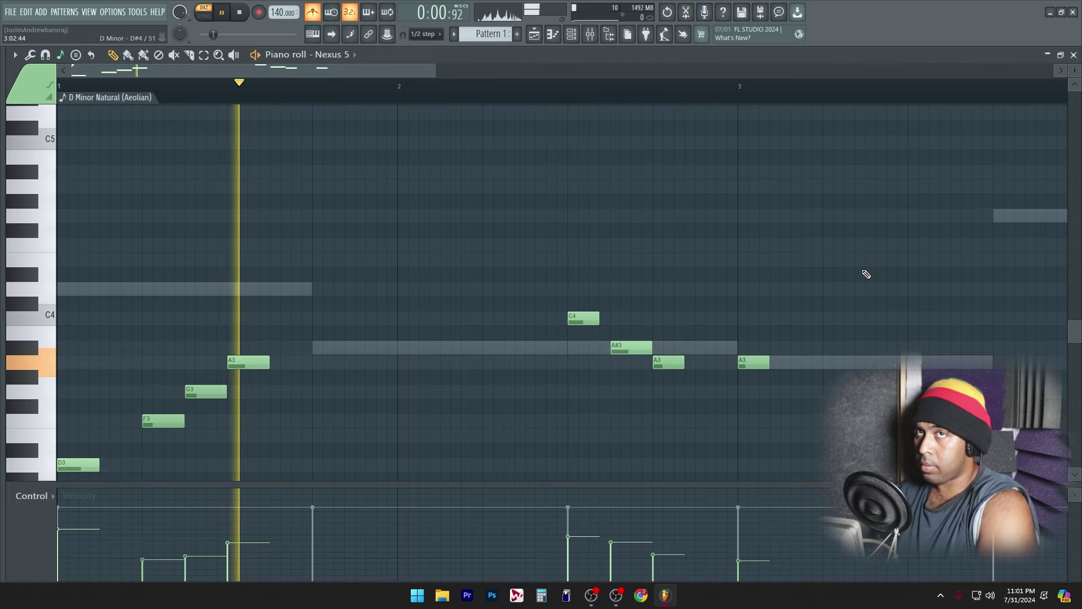
{"action": "key", "text": "ctrl+Up"}
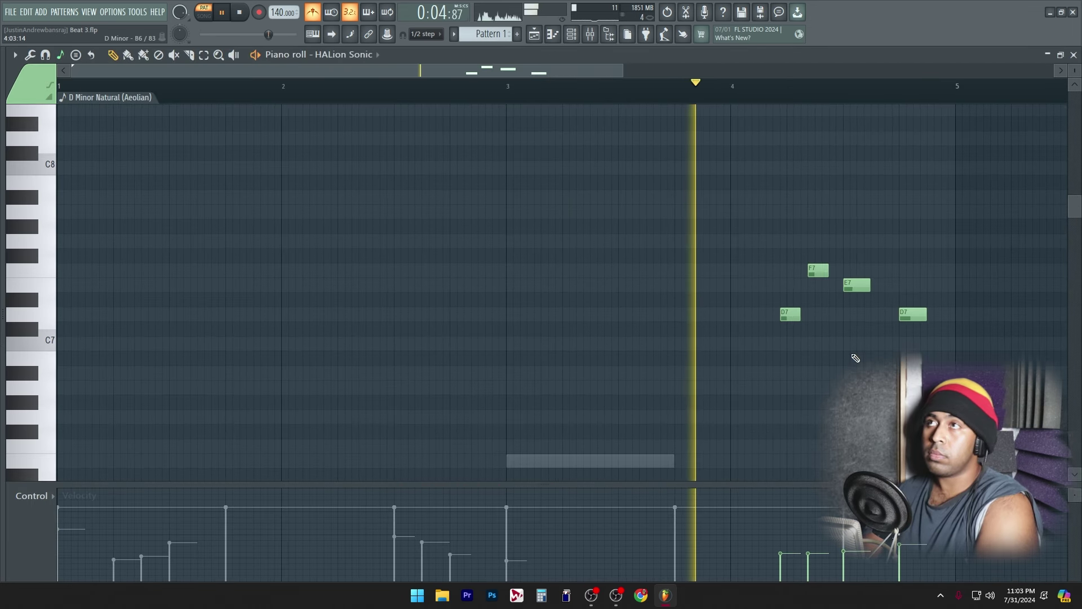
Shift the first D7 note and the F7 note slightly later in the HALion Sonic piano roll and close it.
{"action": "scroll", "coordinate": [855, 355], "scroll_direction": "up", "scroll_amount": 3, "text": "ctrl"}
{"action": "key", "text": "space"}
{"action": "left_click_drag", "start_coordinate": [692, 315], "coordinate": [708, 316]}
{"action": "left_click_drag", "start_coordinate": [775, 272], "coordinate": [791, 272]}
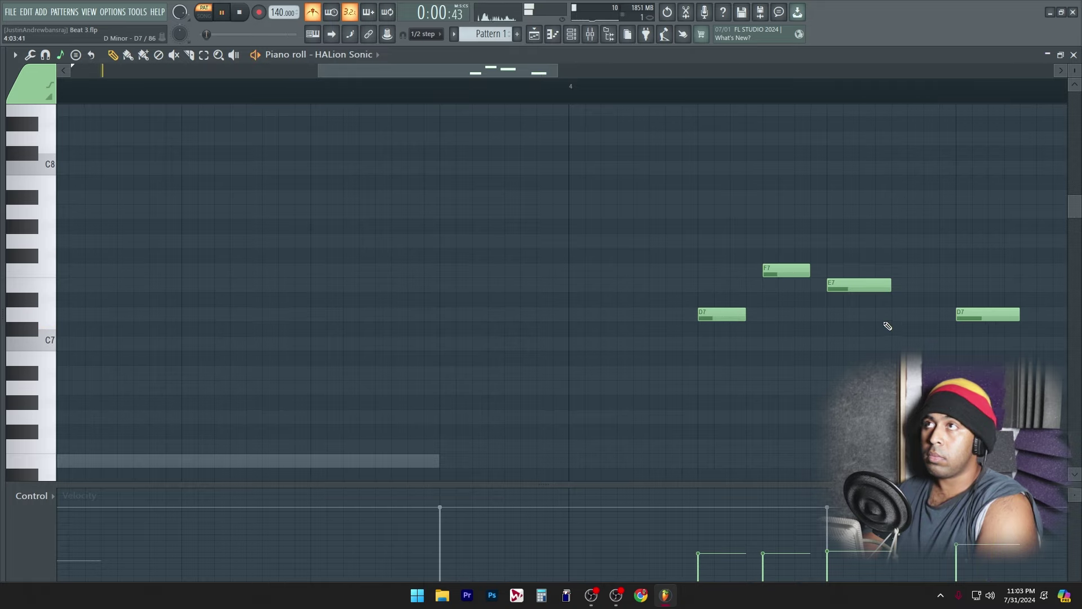
{"action": "left_click_drag", "start_coordinate": [887, 326], "coordinate": [704, 330]}
{"action": "scroll", "coordinate": [840, 398], "scroll_direction": "down", "scroll_amount": 3}
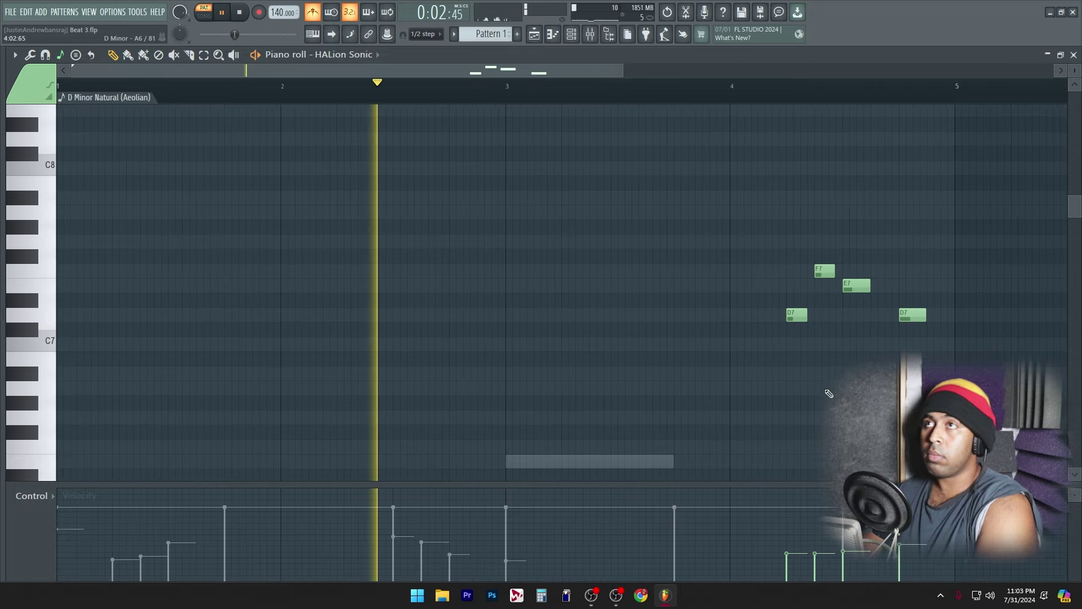
{"action": "left_click", "coordinate": [1074, 55]}
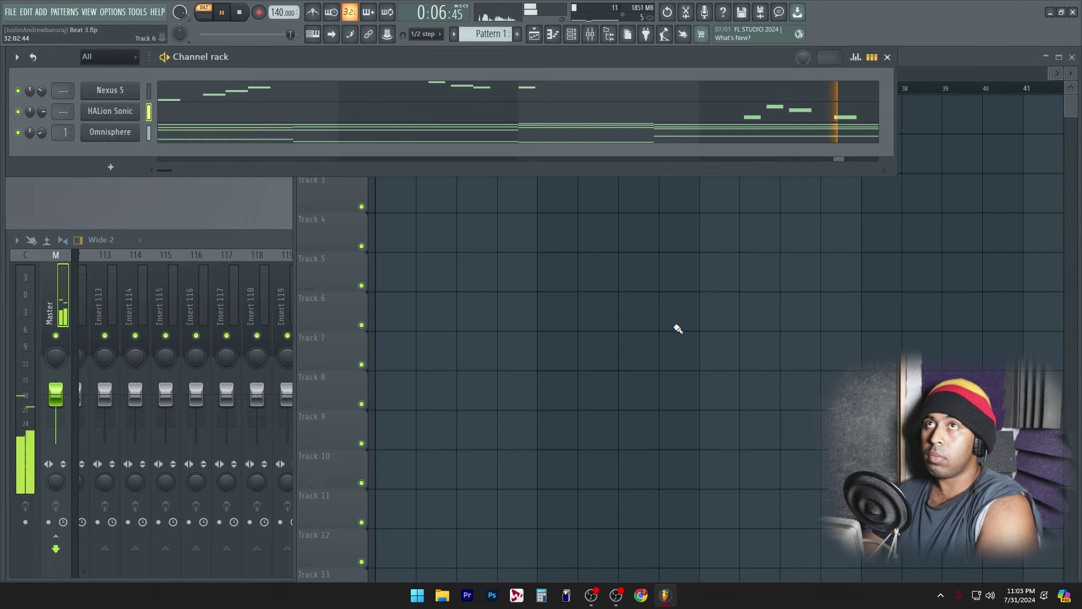
Audition Session Horns Pro presets in Kontakt 7 over the playing pattern, including Tuba, Mute Trumpet, Flugelhorn, Bass Trombone, Baritone Sax and Alto Sax.
{"action": "key", "text": "space"}
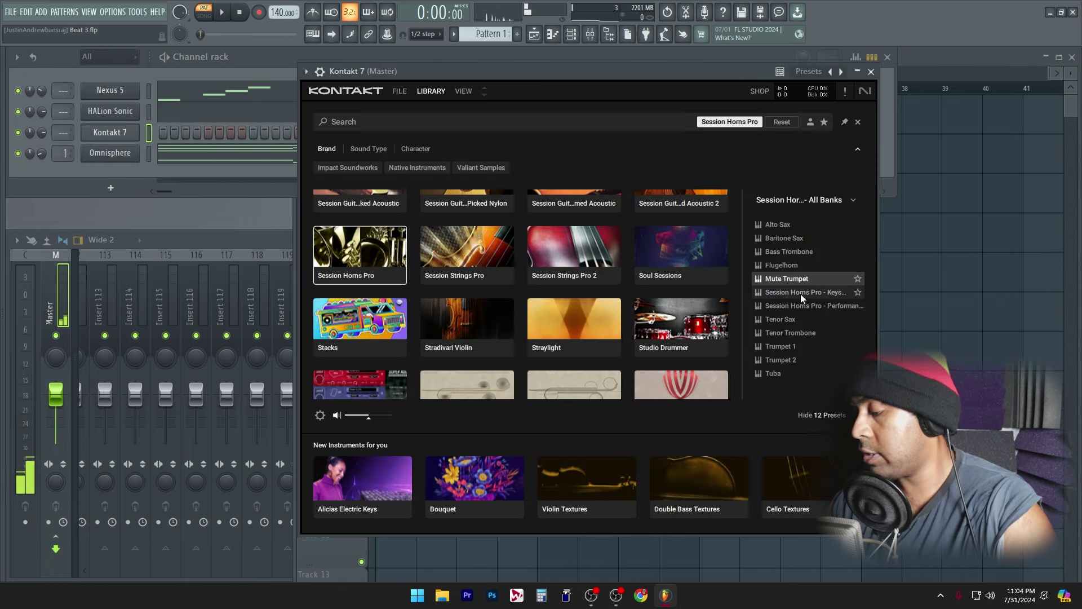
{"action": "key", "text": "space"}
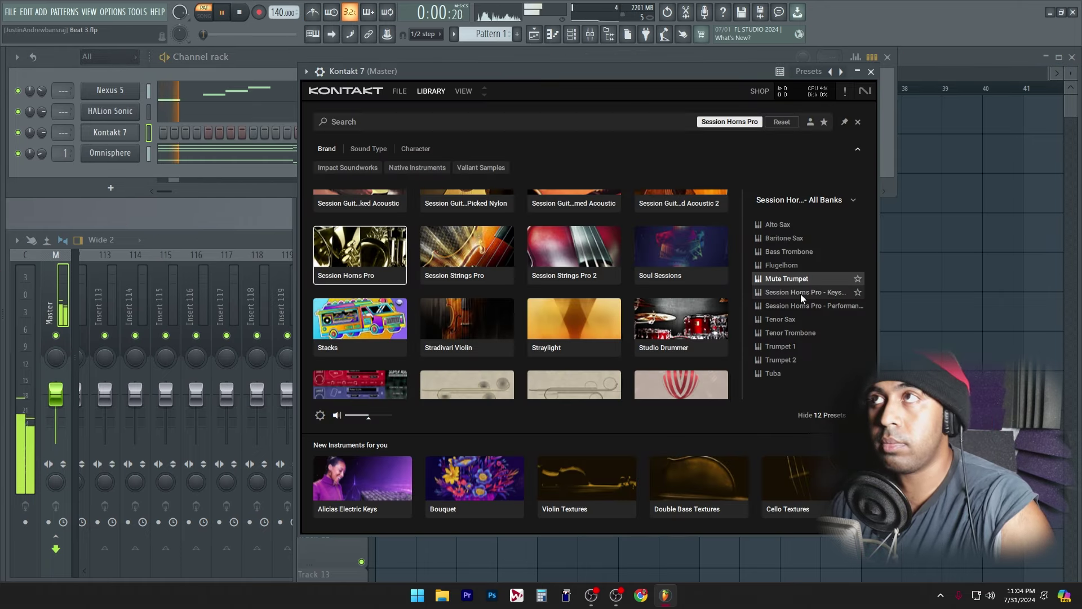
{"action": "left_click", "coordinate": [801, 295]}
{"action": "left_click", "coordinate": [803, 304]}
{"action": "left_click", "coordinate": [801, 348]}
{"action": "left_click", "coordinate": [805, 330]}
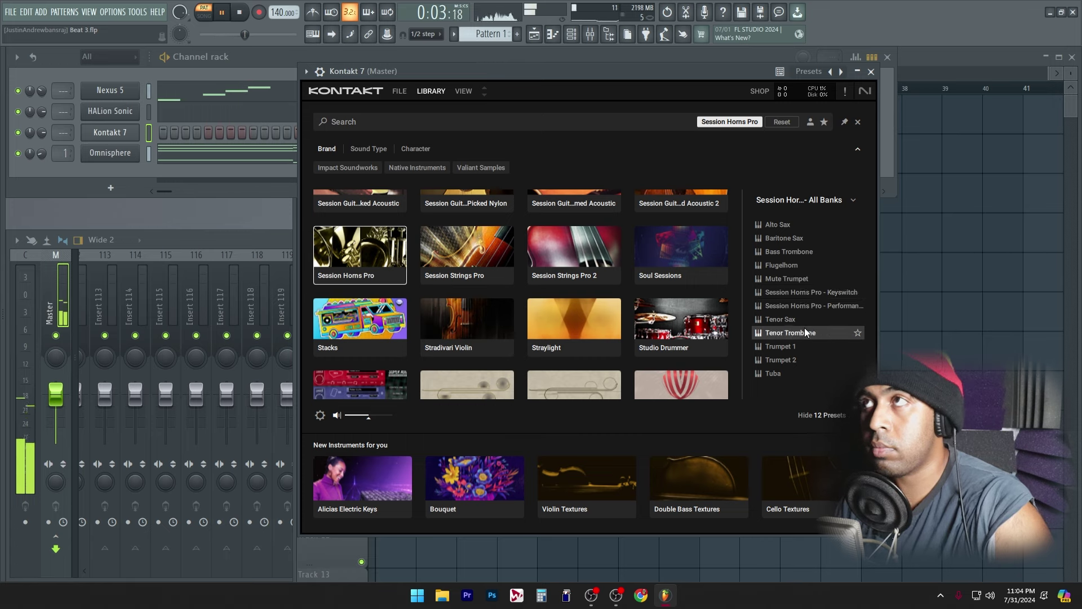
{"action": "left_click", "coordinate": [805, 372]}
{"action": "left_click", "coordinate": [789, 300]}
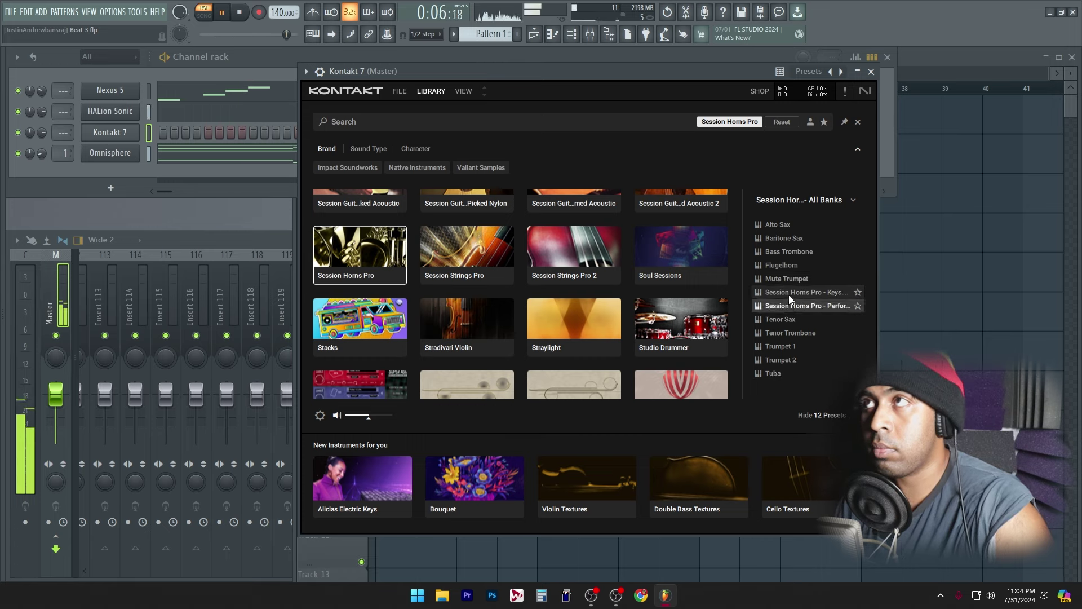
{"action": "left_click", "coordinate": [789, 294]}
{"action": "left_click", "coordinate": [790, 280]}
{"action": "left_click", "coordinate": [792, 263]}
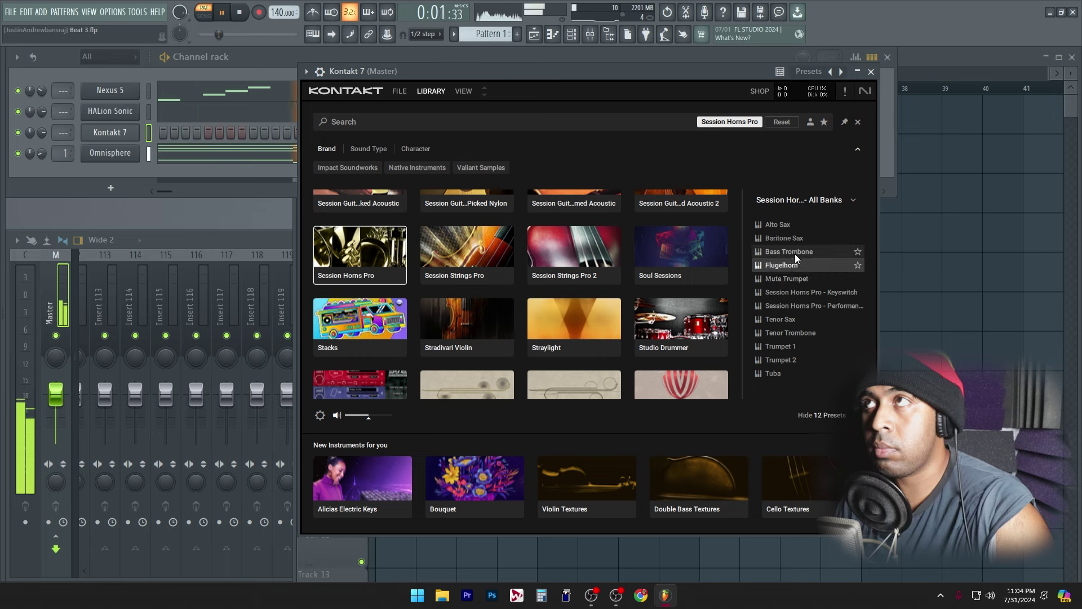
{"action": "left_click", "coordinate": [795, 252]}
{"action": "left_click", "coordinate": [799, 238]}
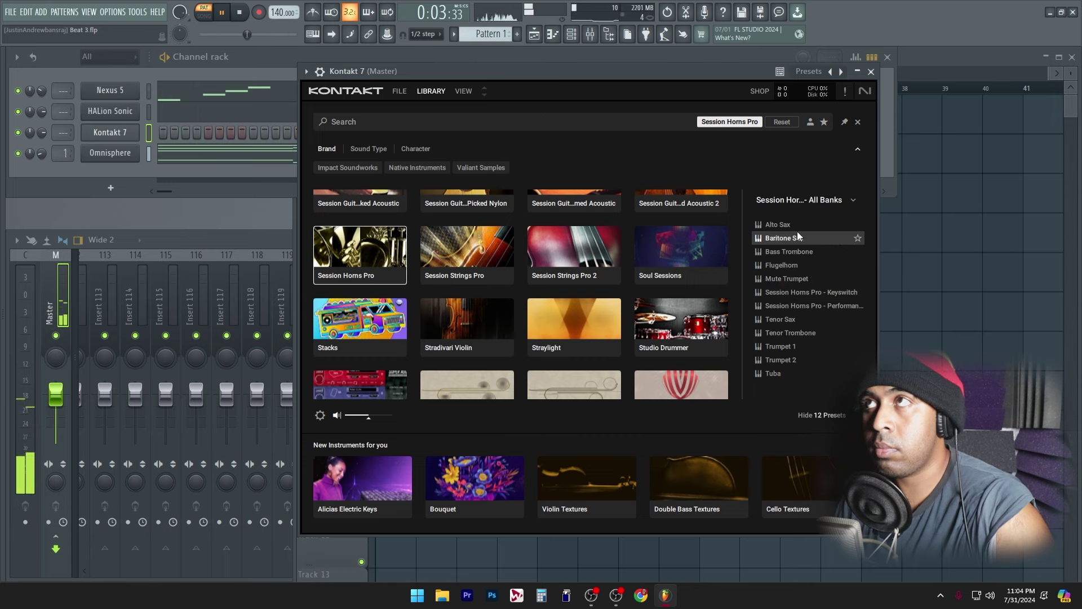
{"action": "left_click", "coordinate": [797, 227]}
Browse Session Strings Pro and audition traditional and modern string presets from Session Strings Pro 2 in Kontakt 7.
{"action": "left_click", "coordinate": [502, 255]}
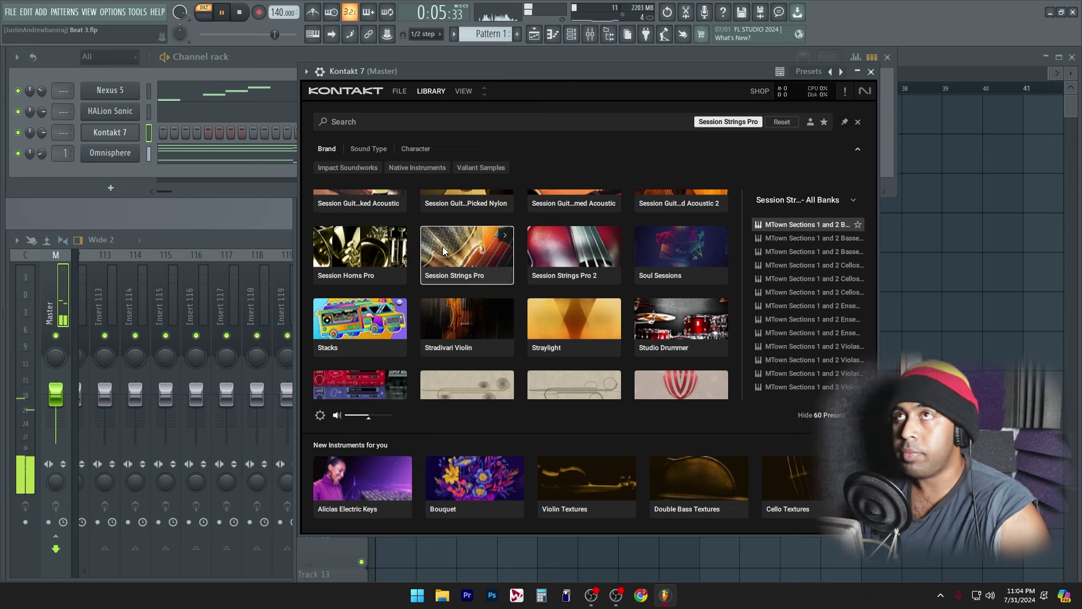
{"action": "left_click", "coordinate": [584, 260]}
{"action": "left_click", "coordinate": [794, 265]}
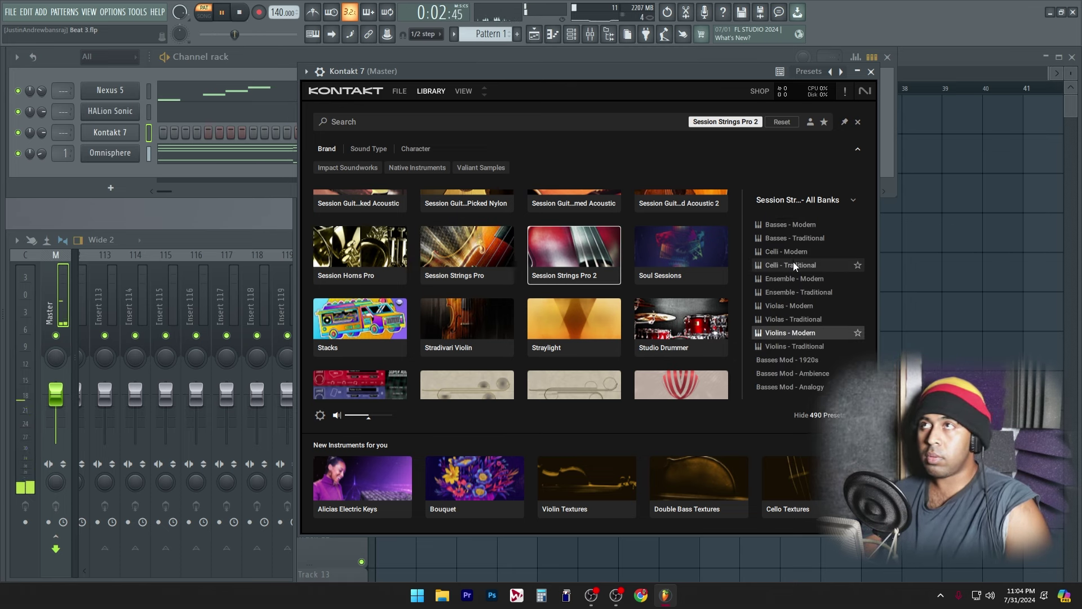
{"action": "left_click", "coordinate": [797, 238]}
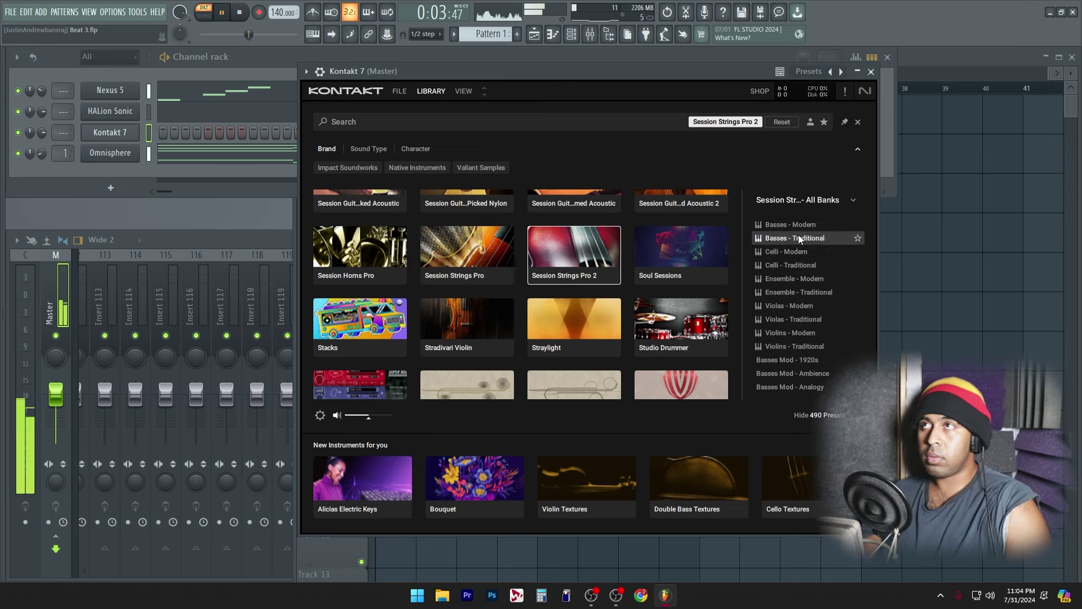
{"action": "left_click", "coordinate": [790, 347]}
{"action": "left_click", "coordinate": [800, 333]}
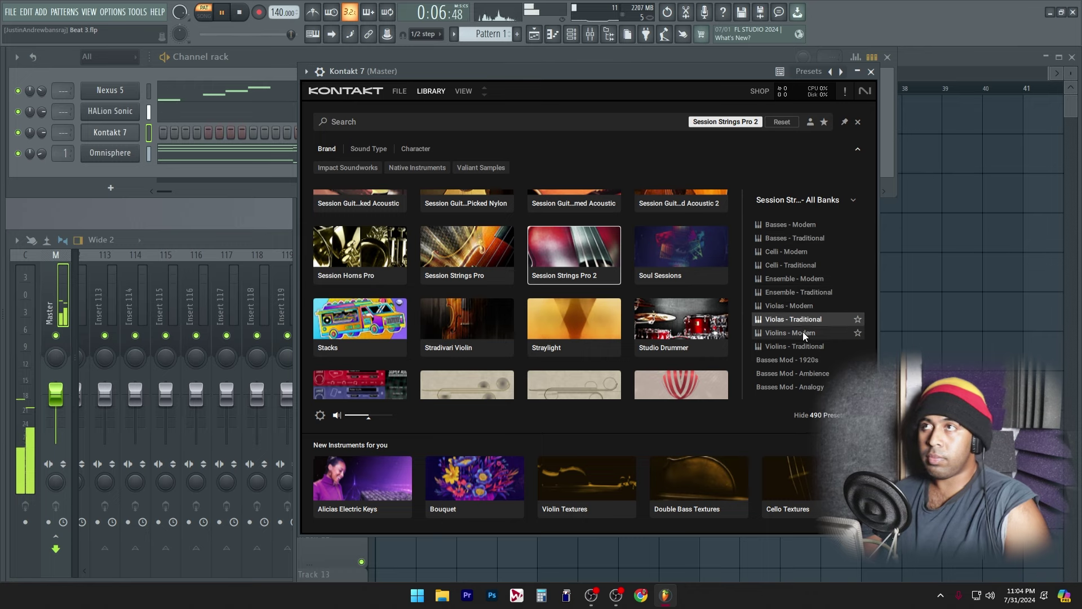
Compare the Basses Mod presets of Session Strings Pro 2 and load Basses Mod - Mellow Section.
{"action": "scroll", "coordinate": [803, 333], "scroll_direction": "down", "scroll_amount": 4}
{"action": "left_click", "coordinate": [801, 328]}
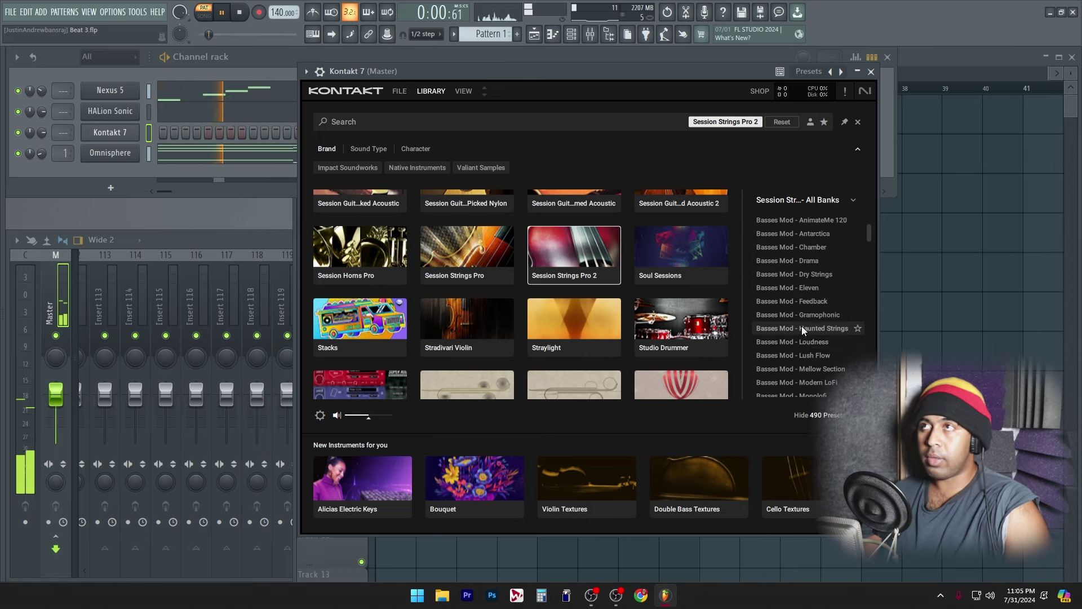
{"action": "left_click", "coordinate": [800, 372]}
{"action": "scroll", "coordinate": [786, 361], "scroll_direction": "down", "scroll_amount": 3}
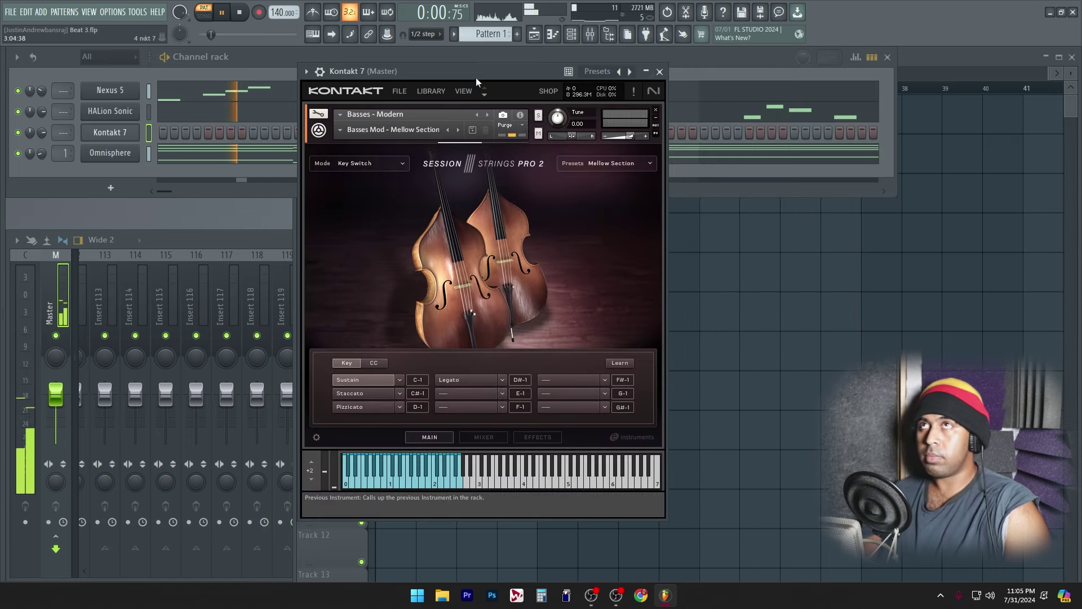
Record a bass line with Kontakt 7 in Pattern 1, play it back and open its notes in the piano roll.
{"action": "left_click_drag", "start_coordinate": [476, 77], "coordinate": [574, 113]}
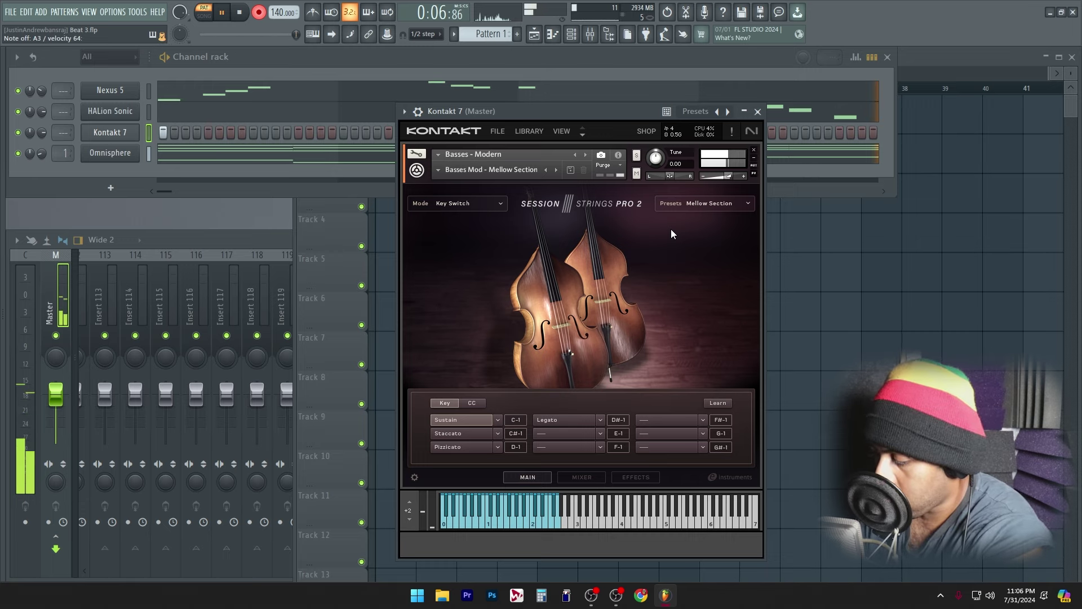
{"action": "key", "text": "space"}
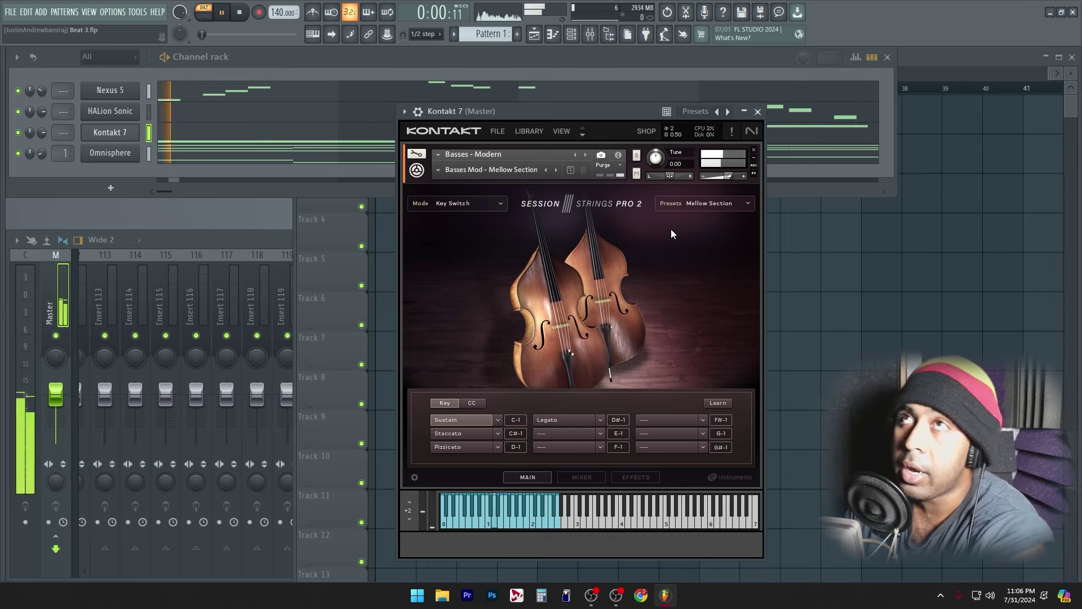
{"action": "left_click", "coordinate": [201, 136]}
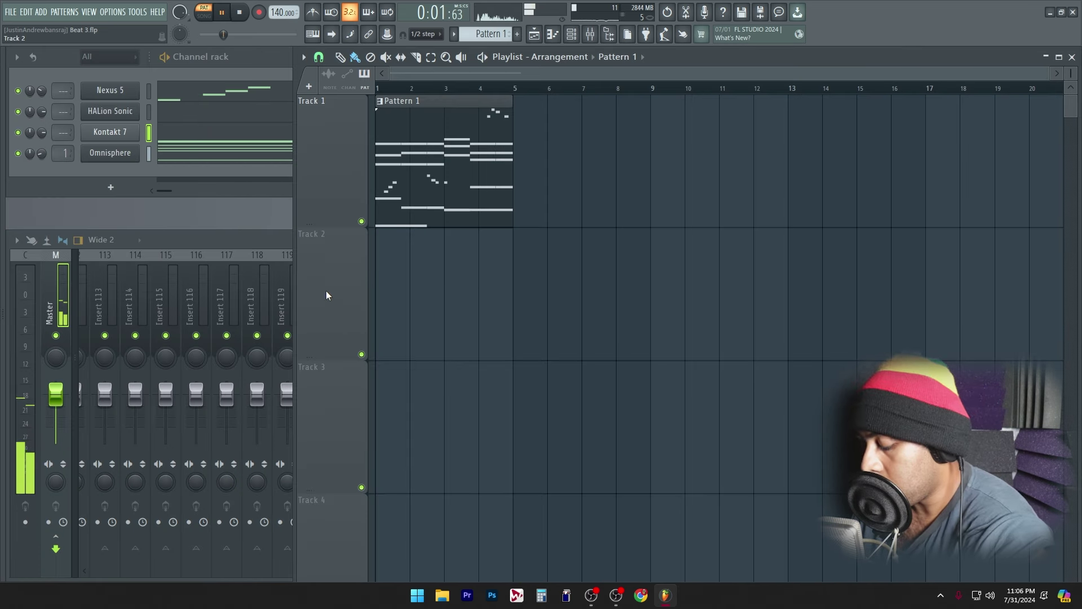
Show the mixer from its first inserts and select Insert 4.
{"action": "left_click", "coordinate": [190, 295]}
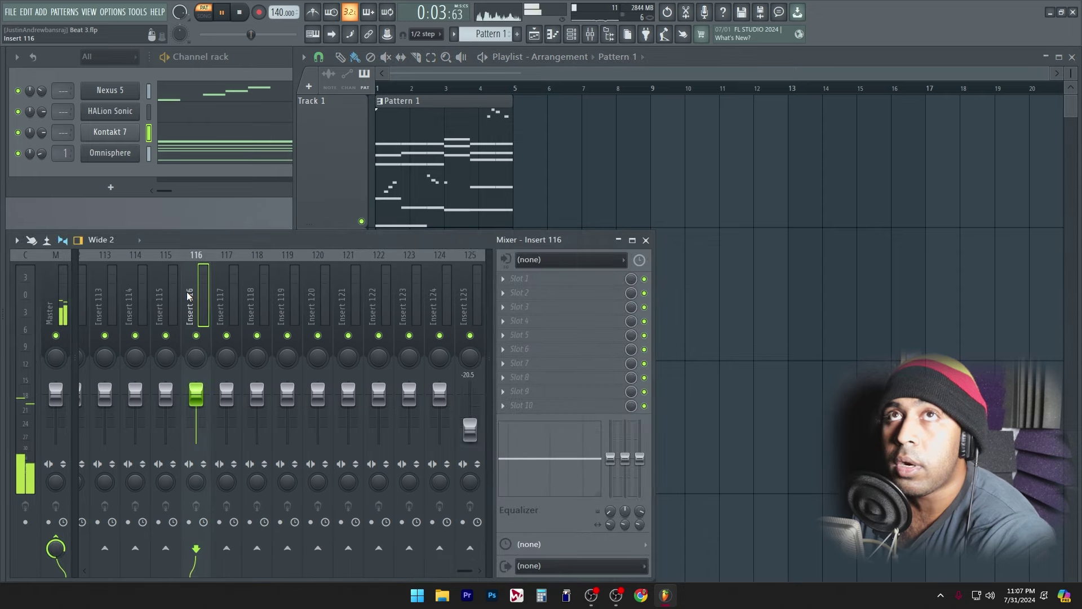
{"action": "scroll", "coordinate": [189, 296], "scroll_direction": "up", "scroll_amount": 20}
{"action": "scroll", "coordinate": [189, 299], "scroll_direction": "up", "scroll_amount": 3}
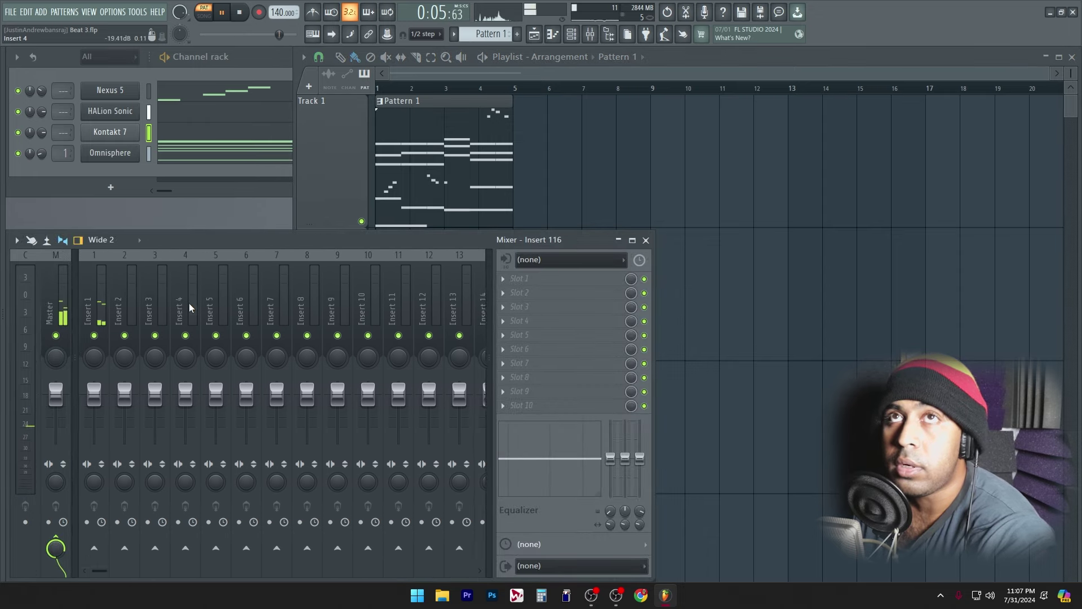
{"action": "right_click", "coordinate": [733, 200]}
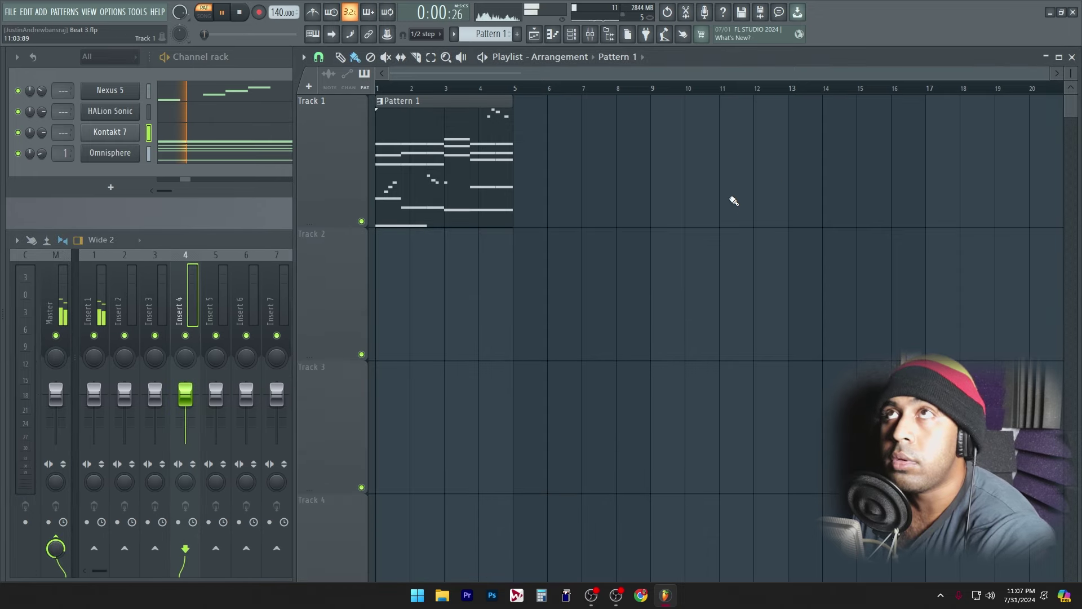
Open the browser's full folder list containing FL Studio Downloaded DrumKits and stop the pattern playback.
{"action": "left_click", "coordinate": [3, 236]}
{"action": "left_click", "coordinate": [39, 76]}
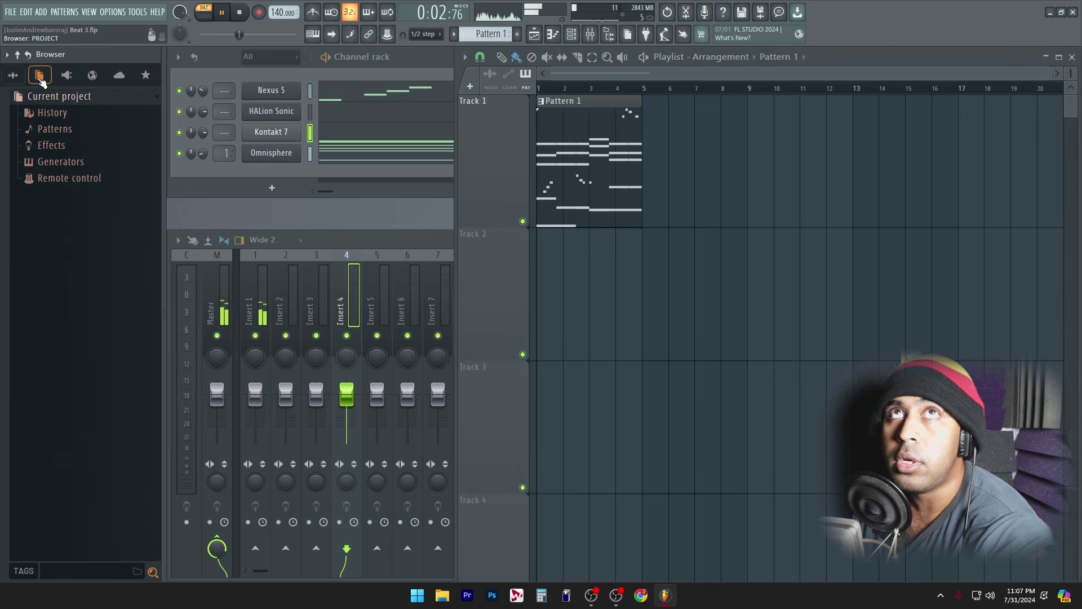
{"action": "left_click", "coordinate": [19, 79]}
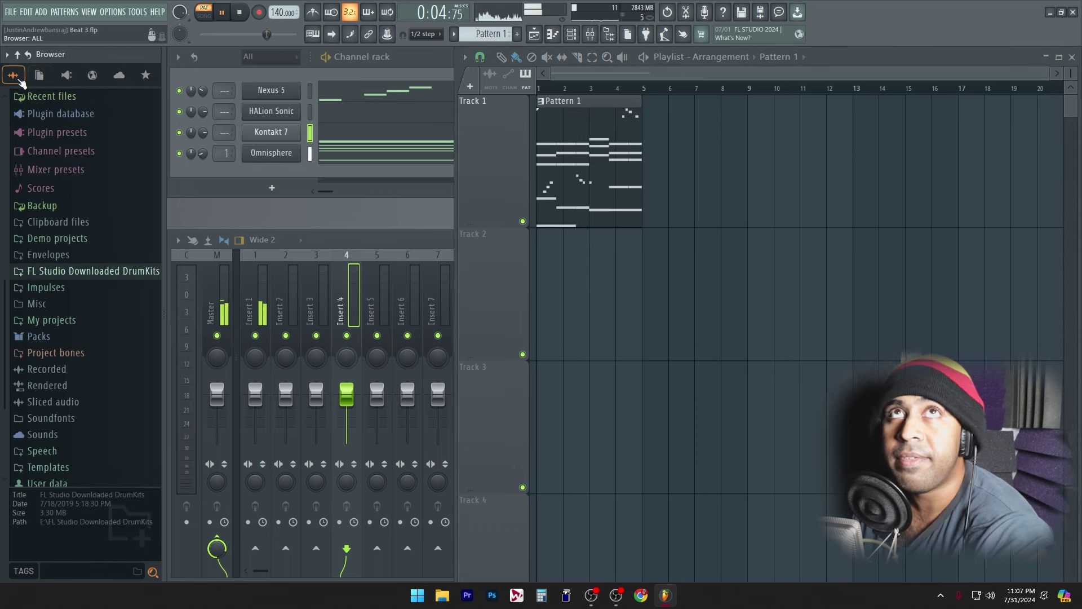
{"action": "left_click", "coordinate": [354, 290]}
{"action": "key", "text": "space"}
{"action": "left_click", "coordinate": [349, 189]}
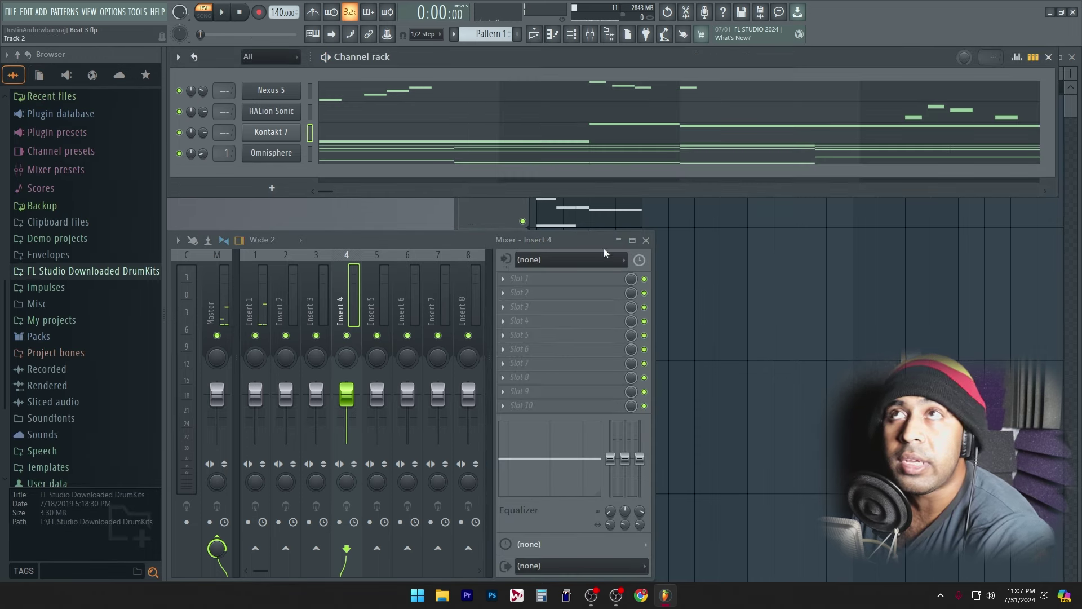
{"action": "left_click", "coordinate": [794, 311]}
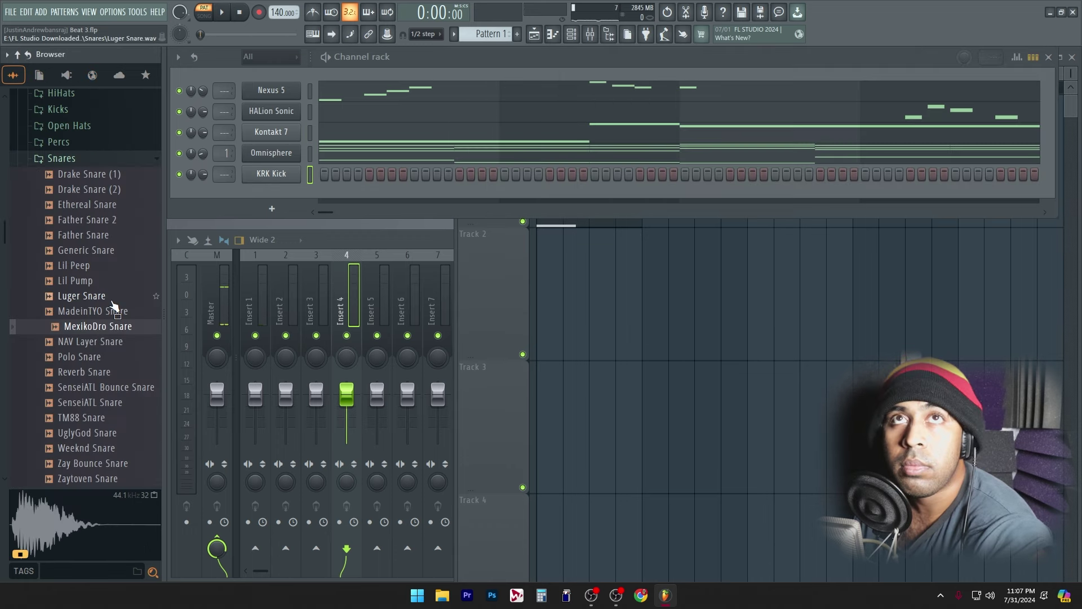
Audition the Lil Pump, Luger and NAV Layer snares from the Snares folder against the playing pattern.
{"action": "key", "text": "Up"}
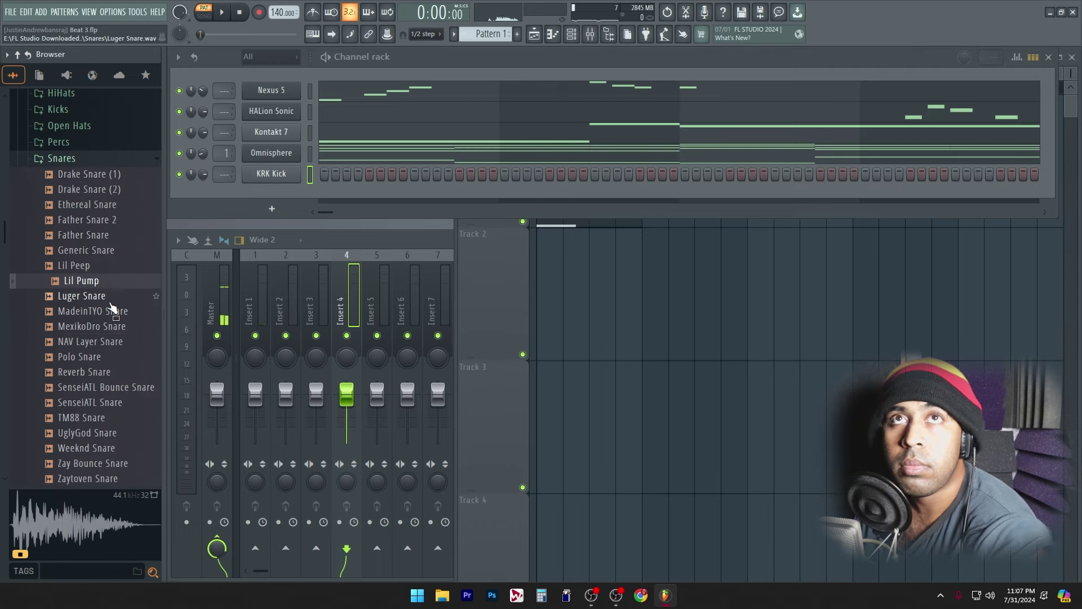
{"action": "key", "text": "Down"}
{"action": "key", "text": "space"}
{"action": "left_click", "coordinate": [104, 341]}
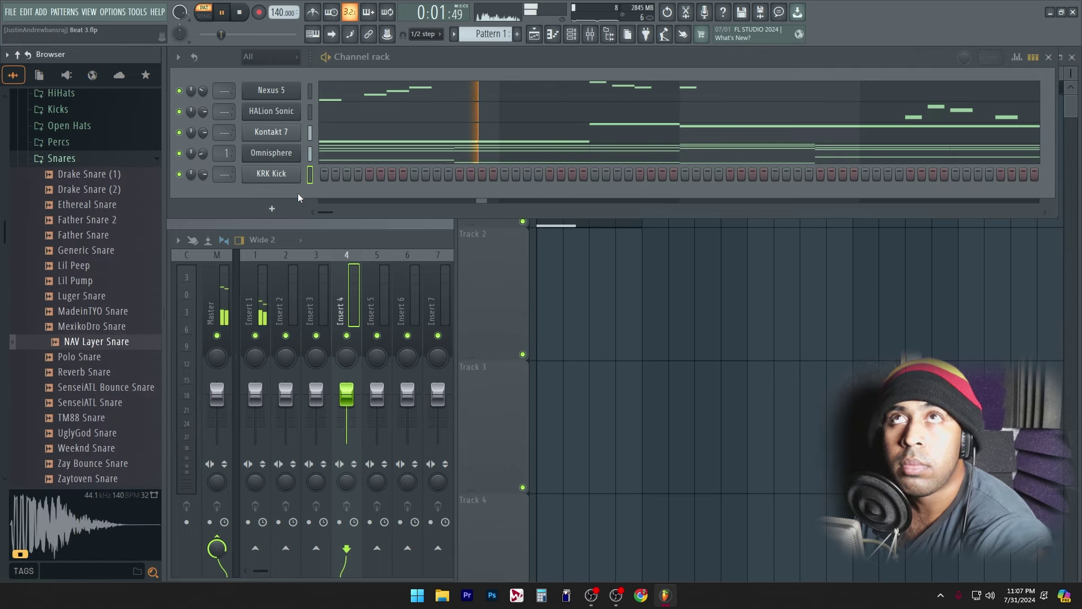
{"action": "key", "text": "space"}
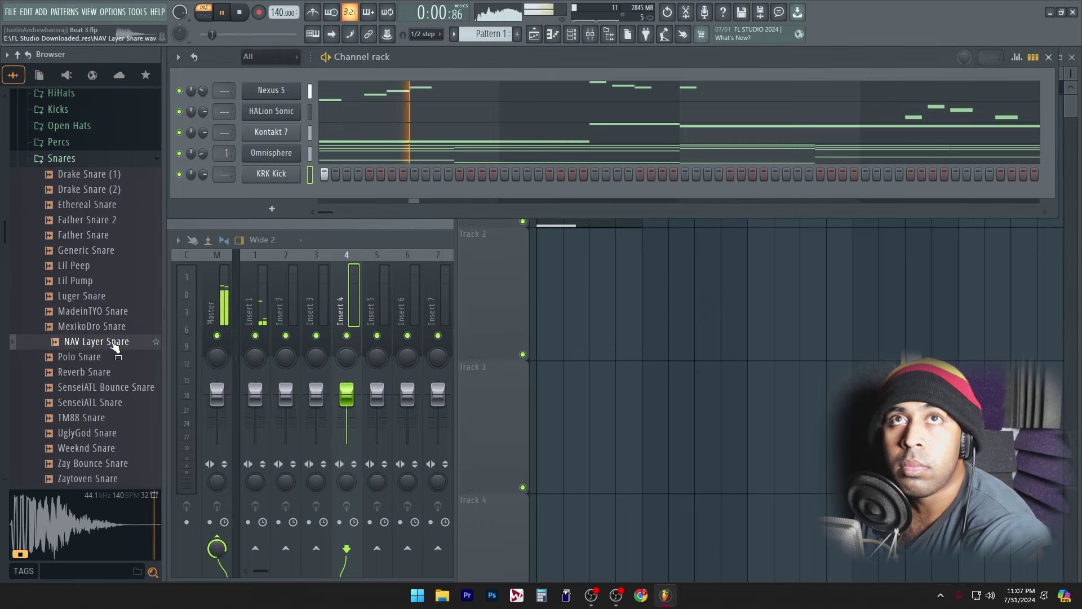
Add NAV Layer Snare to the channel rack and place a hit on the third beat of each of the four bars.
{"action": "left_click_drag", "start_coordinate": [96, 342], "coordinate": [285, 195]}
{"action": "key", "text": "space"}
{"action": "key", "text": "space"}
{"action": "left_click", "coordinate": [415, 195]}
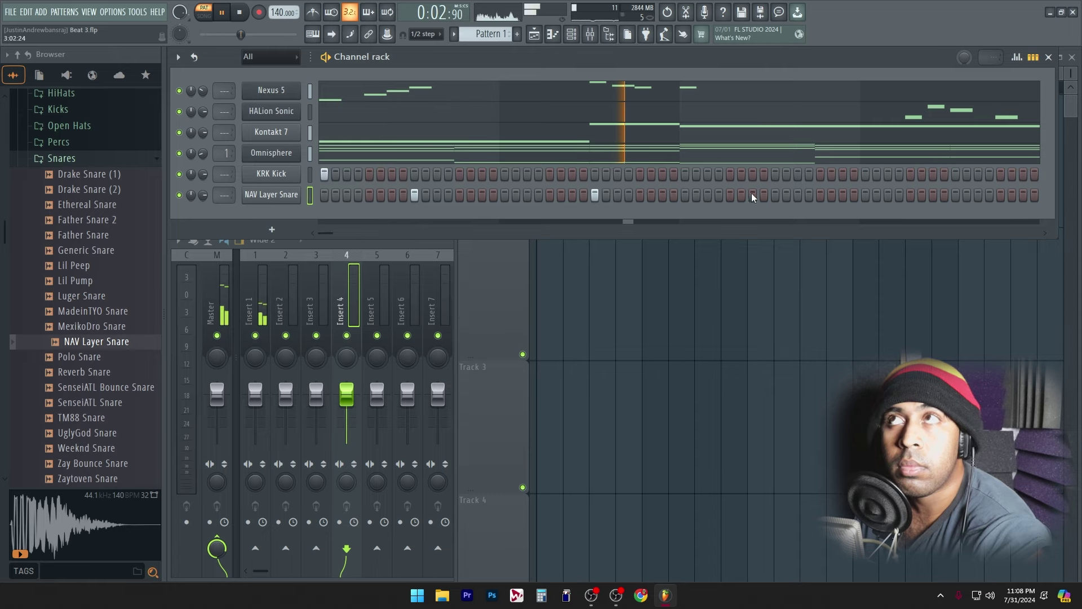
{"action": "left_click", "coordinate": [776, 195]}
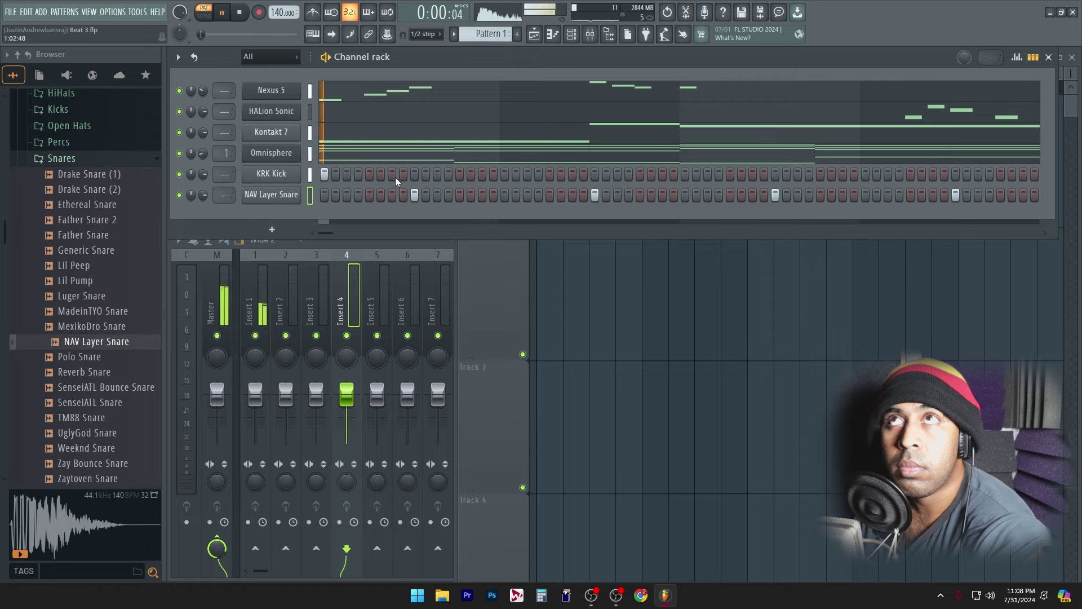
Try a KRK Kick hit on step 15, remove it, and place kicks on steps 13 and 21 instead.
{"action": "left_click", "coordinate": [482, 174]}
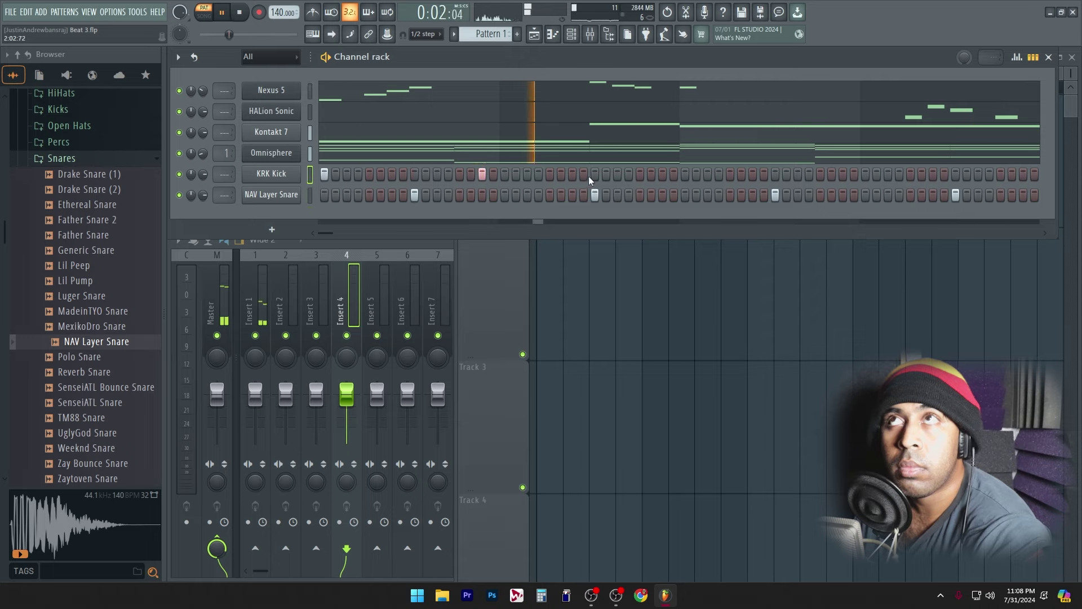
{"action": "right_click", "coordinate": [482, 175]}
{"action": "key", "text": "space"}
{"action": "key", "text": "space"}
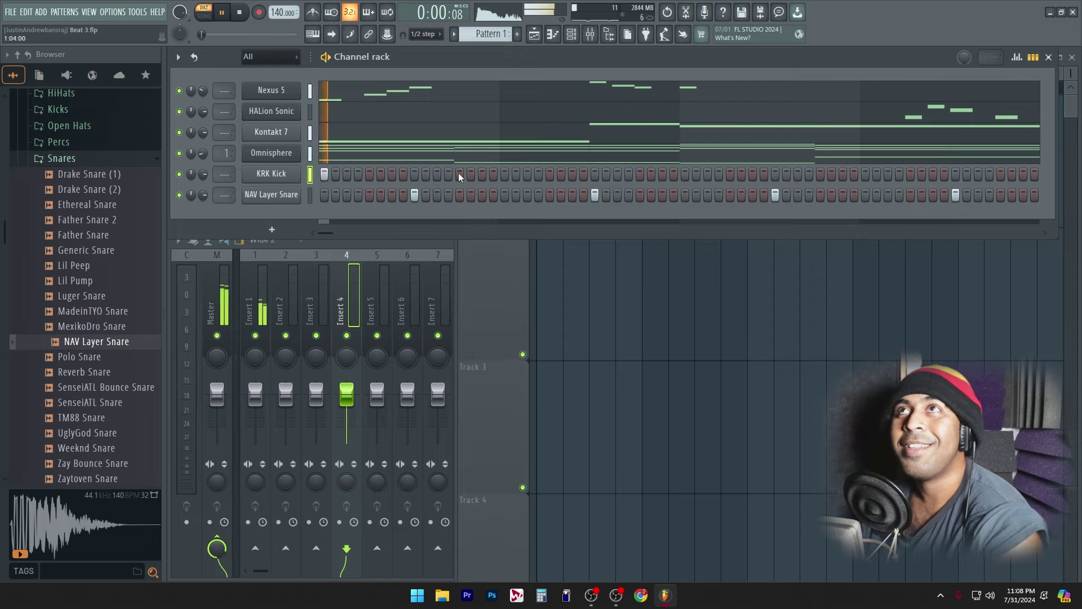
{"action": "left_click", "coordinate": [459, 174]}
{"action": "left_click", "coordinate": [550, 174]}
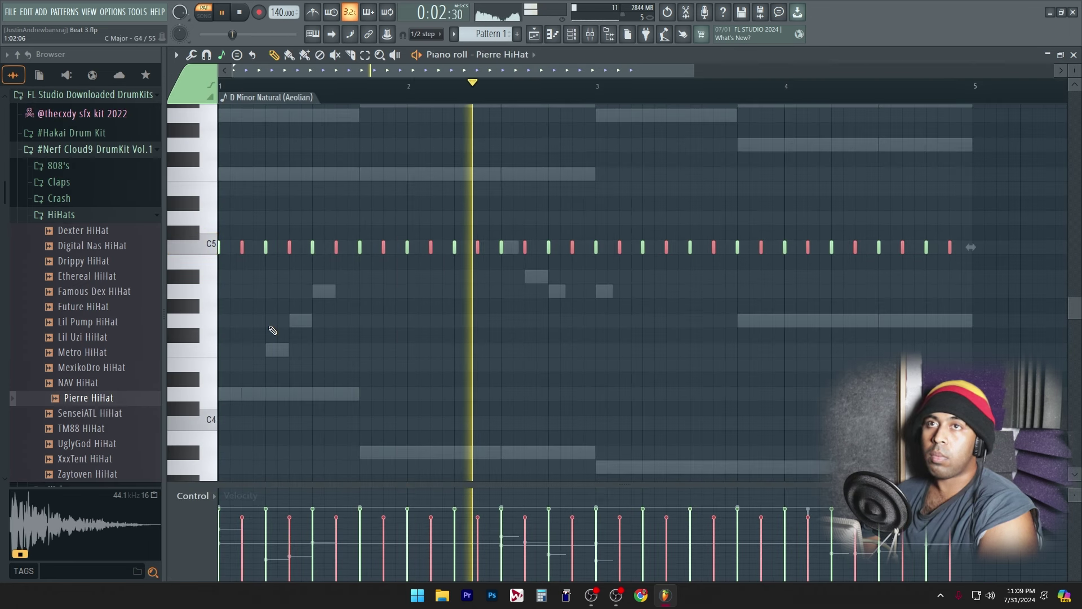
Close the Pierre HiHat piano roll and audition samples from the Claps folder of #Nerf Cloud9 DrumKit Vol.1, including Father Clap (1).
{"action": "left_click", "coordinate": [411, 339]}
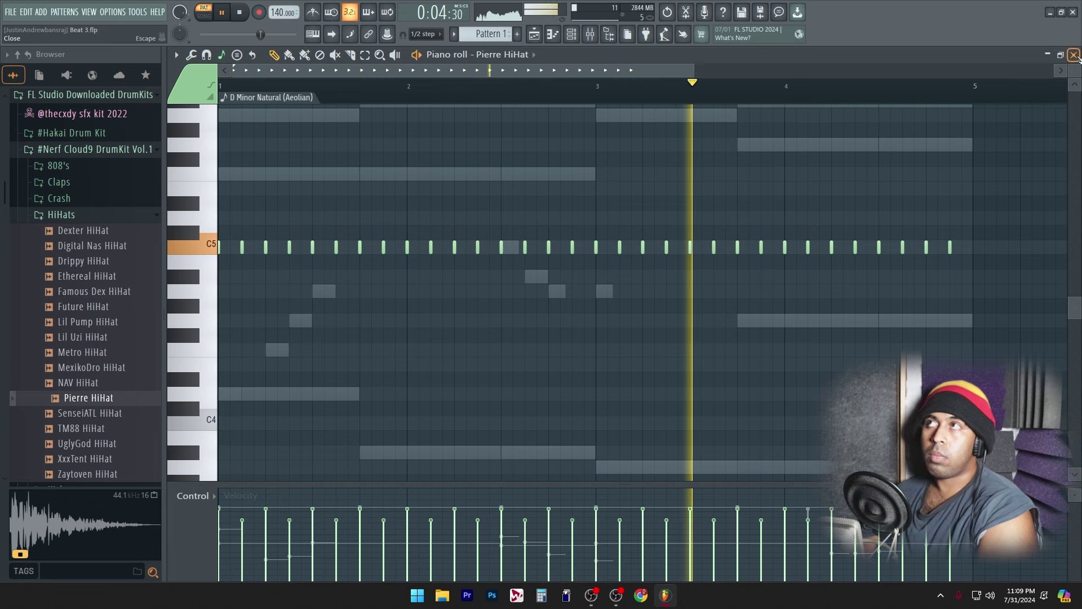
{"action": "left_click", "coordinate": [1074, 55]}
{"action": "left_click", "coordinate": [61, 215]}
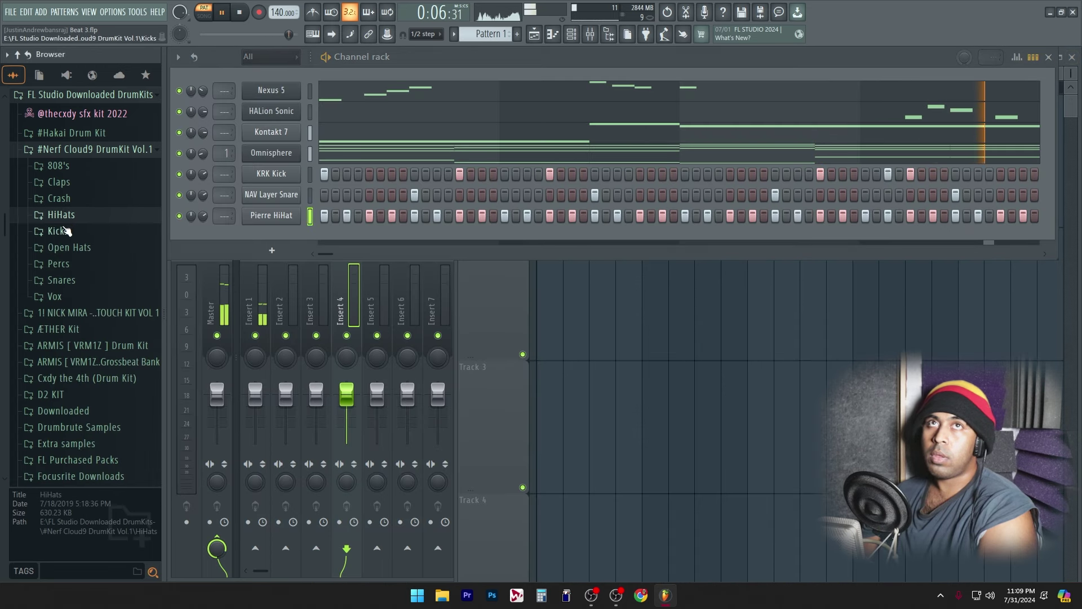
{"action": "left_click", "coordinate": [59, 182]}
{"action": "left_click", "coordinate": [90, 228]}
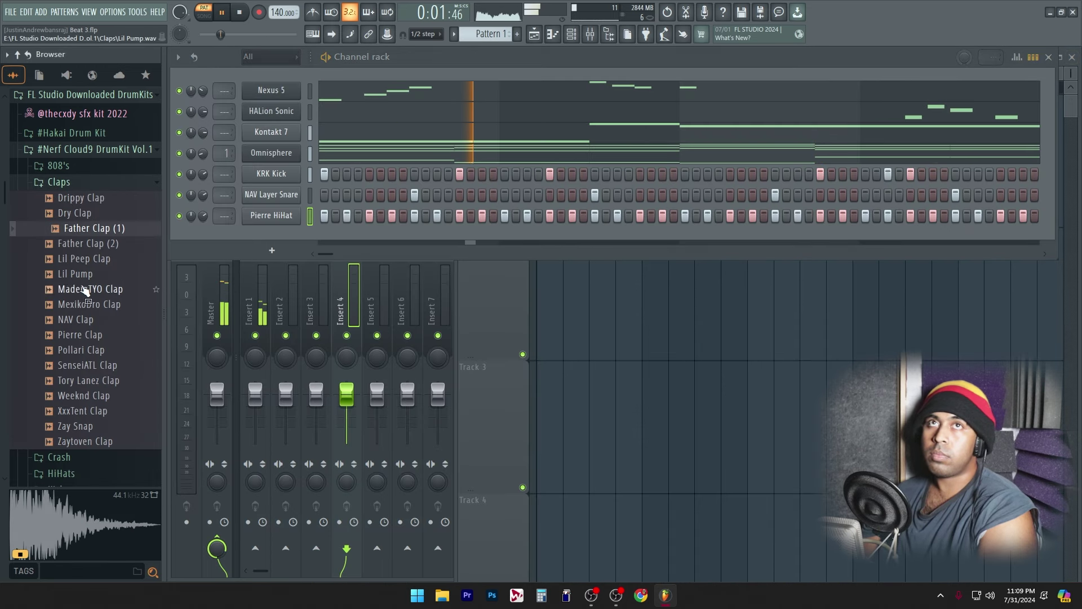
{"action": "left_click", "coordinate": [80, 350]}
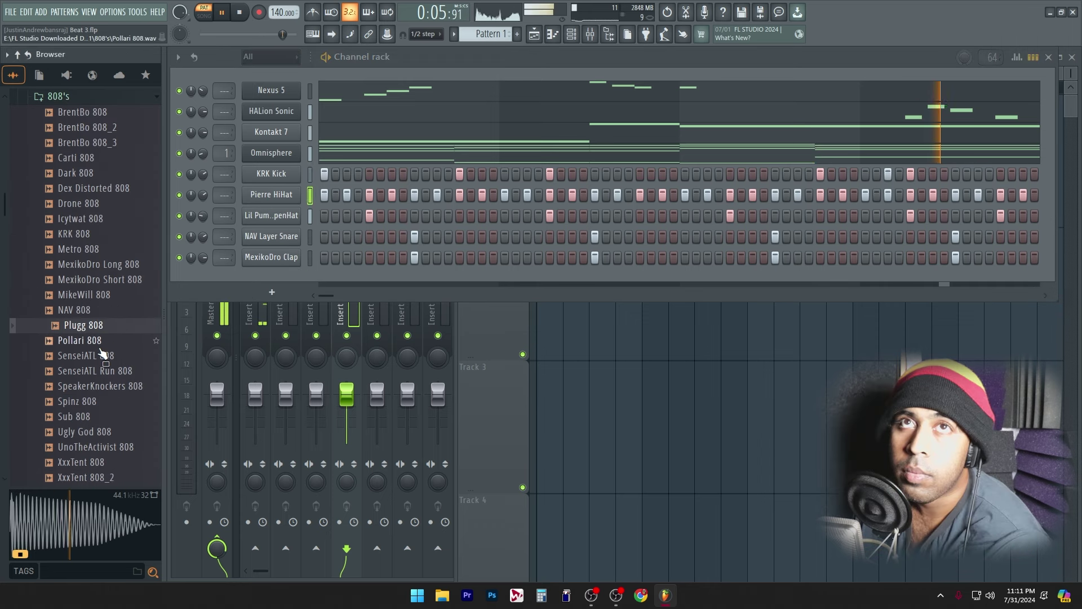
Compare Pollari 808, SenseiATL 808 and SenseiATL Run 808, and add SenseiATL 808 to the channel rack.
{"action": "left_click", "coordinate": [101, 344]}
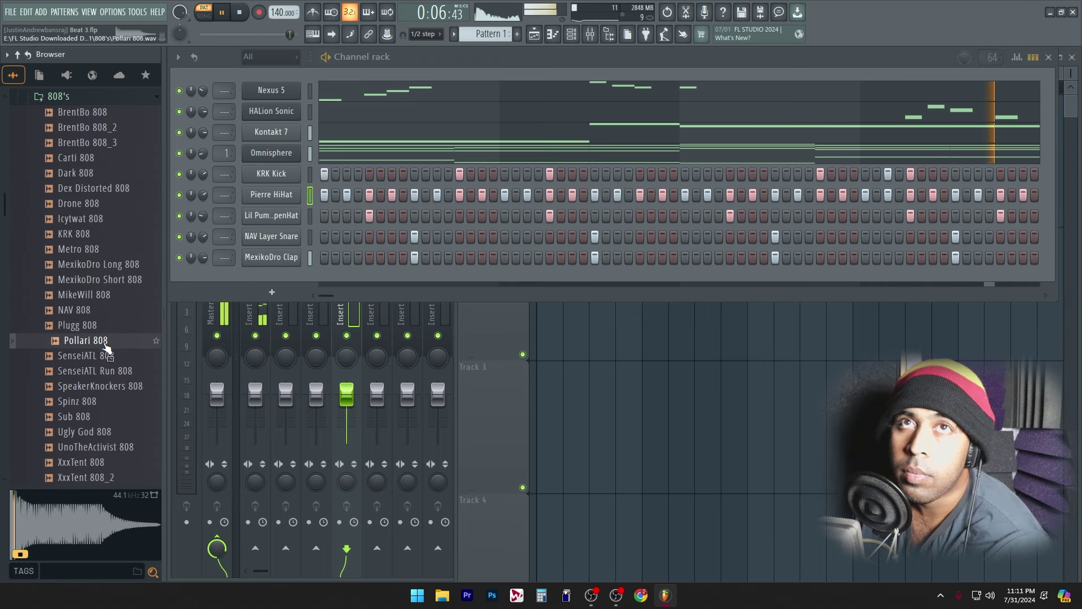
{"action": "left_click", "coordinate": [104, 356]}
{"action": "left_click", "coordinate": [111, 375]}
{"action": "left_click", "coordinate": [109, 358]}
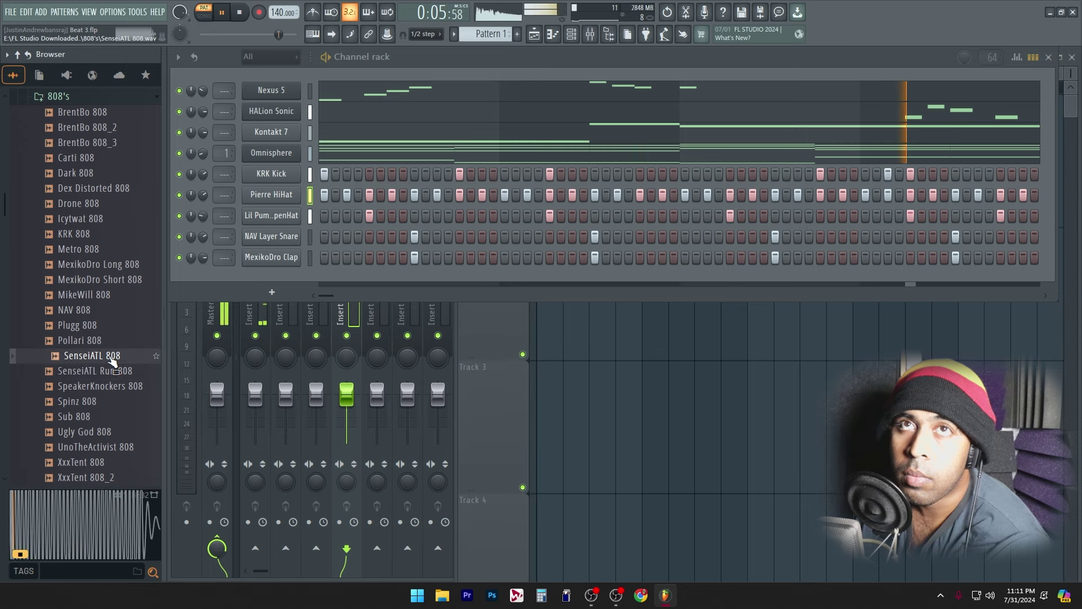
{"action": "left_click_drag", "start_coordinate": [113, 360], "coordinate": [284, 279]}
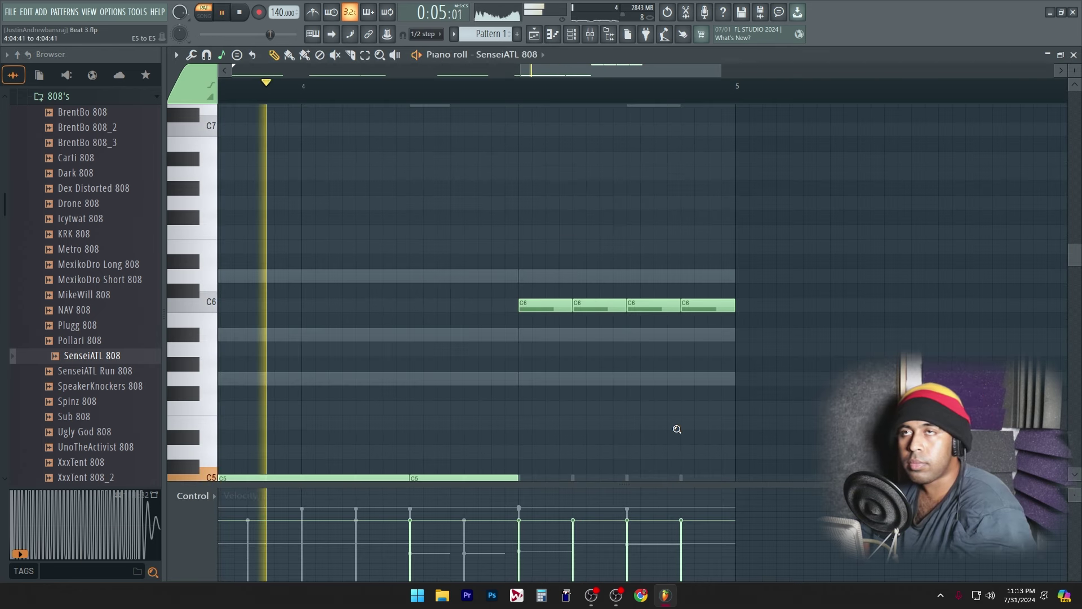
{"action": "right_click", "coordinate": [677, 429]}
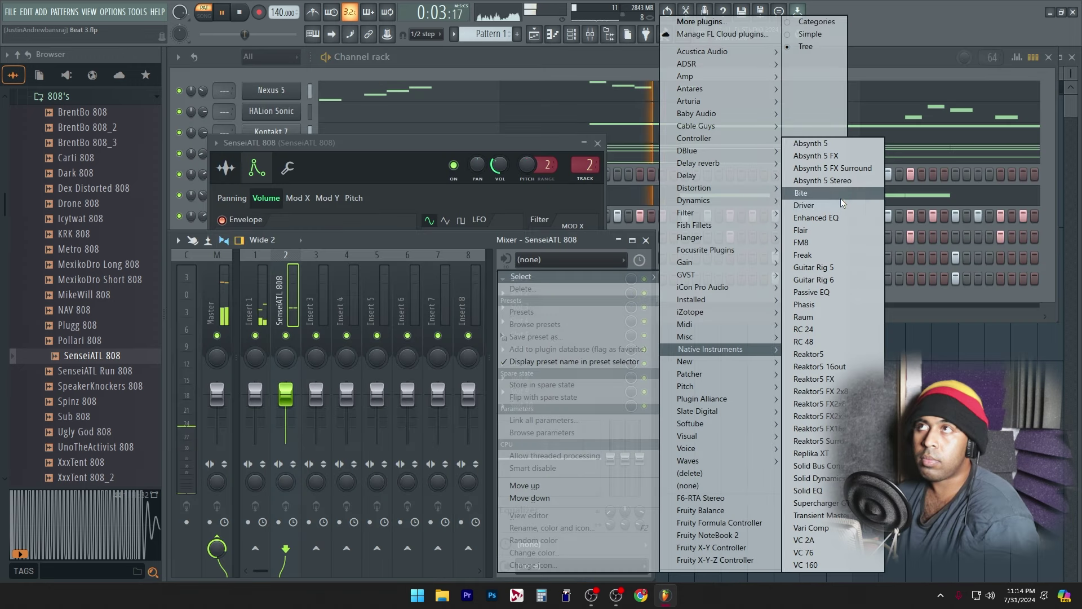
Load the Driver effect on the SenseiATL 808 mixer insert, set its frequency to 864 Hz and adjust its resonance.
{"action": "left_click", "coordinate": [840, 198]}
{"action": "left_click_drag", "start_coordinate": [455, 218], "coordinate": [493, 192]}
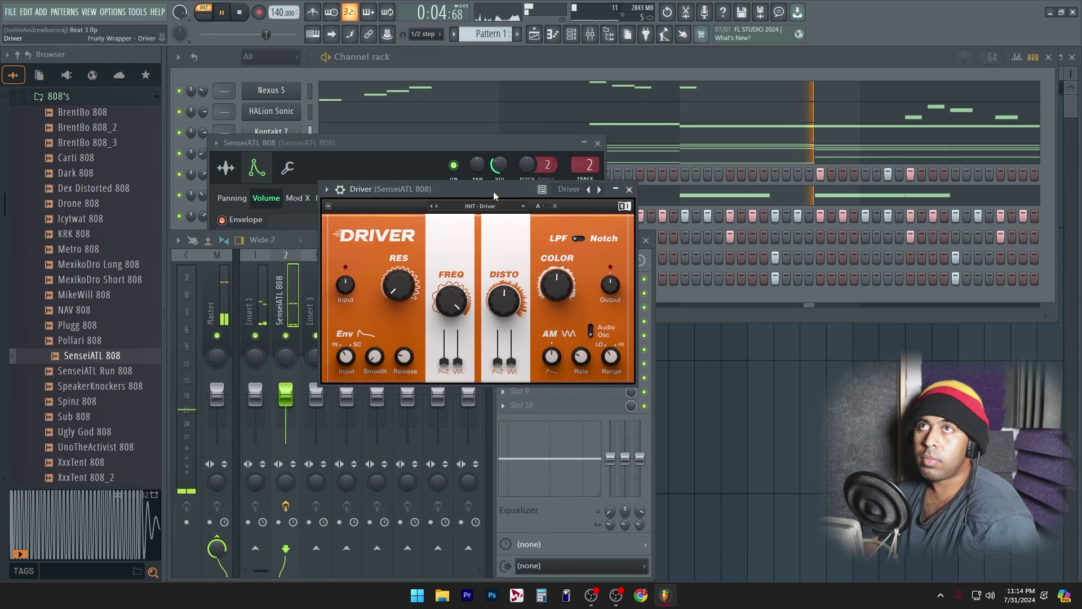
{"action": "left_click_drag", "start_coordinate": [451, 300], "coordinate": [445, 321]}
{"action": "mouse_move", "coordinate": [399, 285]}
{"action": "left_mouse_down"}
{"action": "mouse_move", "coordinate": [451, 294]}
{"action": "mouse_move", "coordinate": [399, 291]}
{"action": "left_mouse_up"}
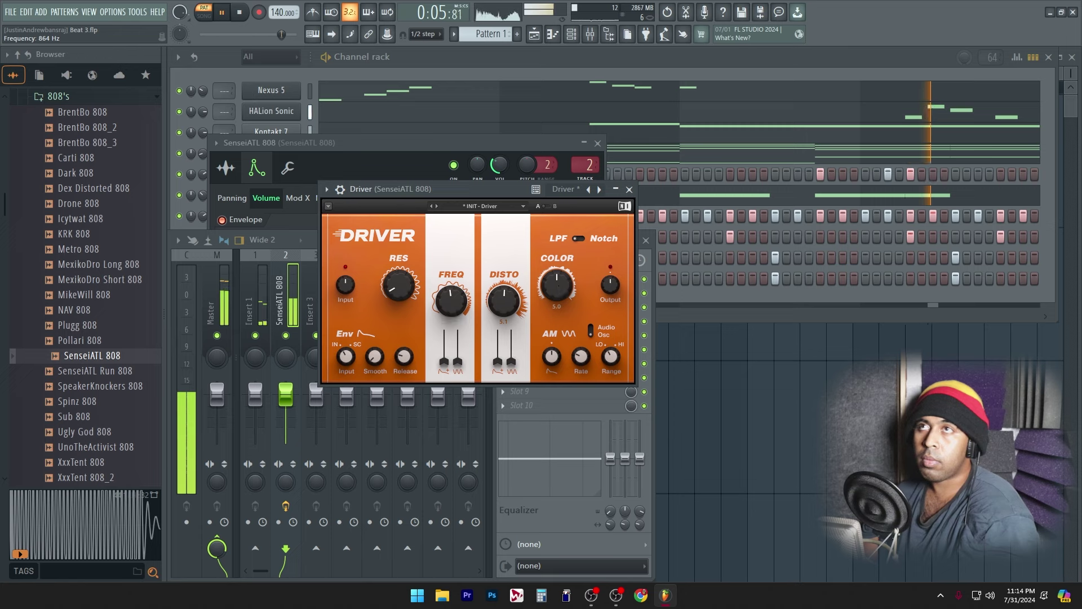
Raise Driver's color, set its distortion to 6.5, fine-tune the frequency, and close the effect and SenseiATL 808 channel settings.
{"action": "left_click_drag", "start_coordinate": [559, 286], "coordinate": [559, 261]}
{"action": "left_click_drag", "start_coordinate": [504, 301], "coordinate": [503, 282]}
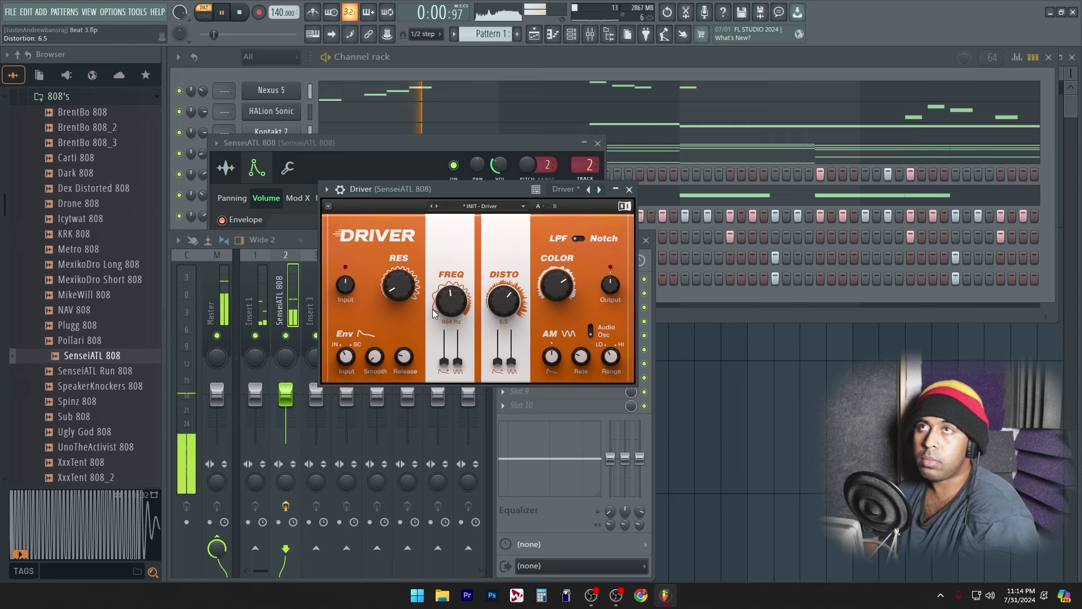
{"action": "left_click_drag", "start_coordinate": [435, 313], "coordinate": [452, 327]}
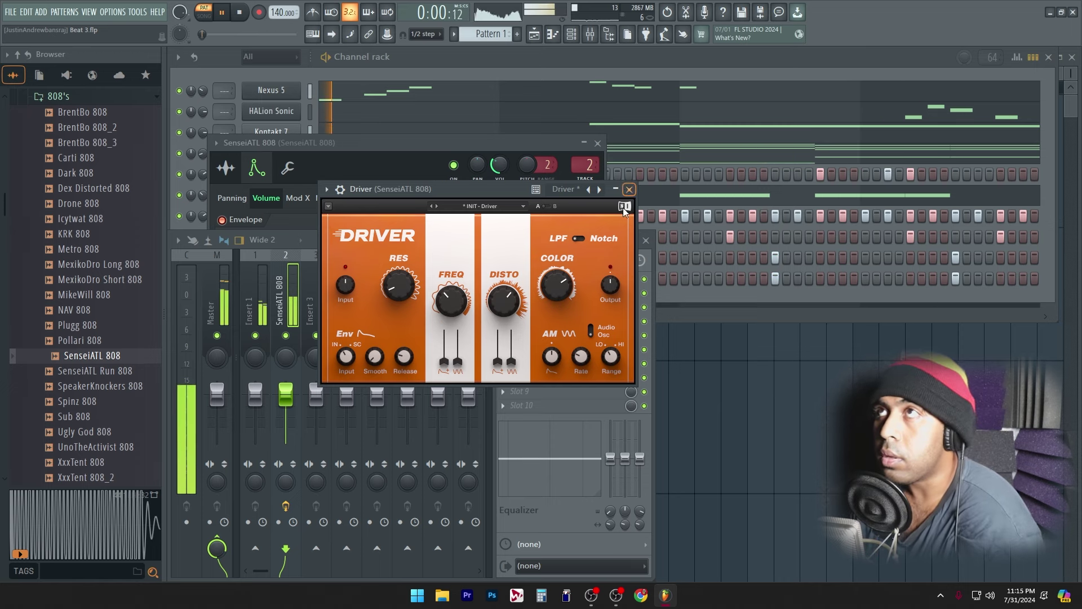
{"action": "left_click", "coordinate": [630, 189]}
{"action": "left_click", "coordinate": [598, 142]}
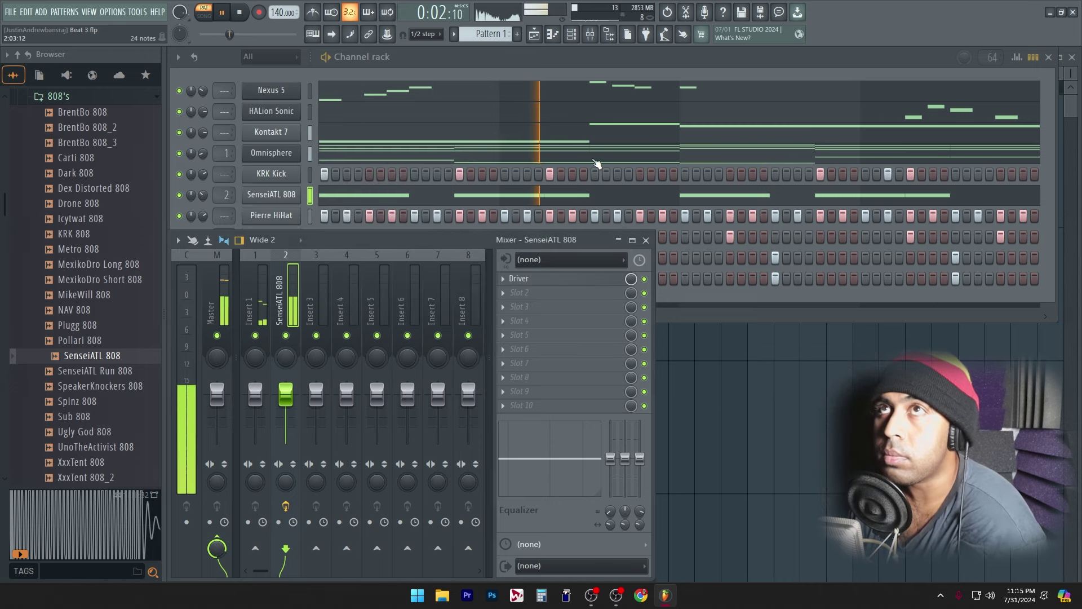
Look through the mixer inserts around Lead Vocals while the arrangement plays.
{"action": "left_click", "coordinate": [352, 299]}
{"action": "right_click", "coordinate": [372, 299]}
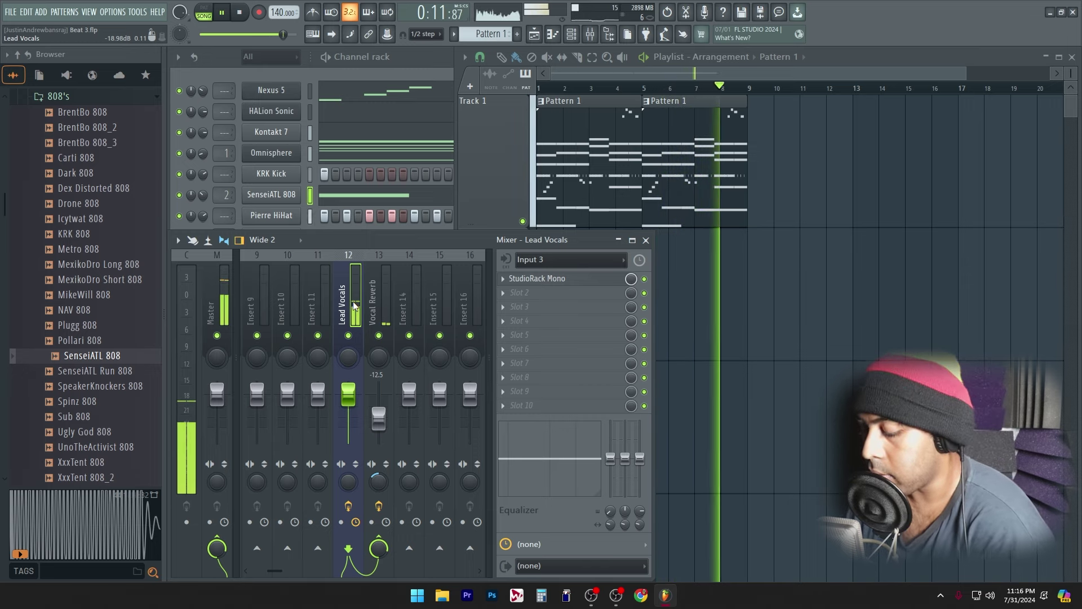
{"action": "key", "text": "F9"}
{"action": "key", "text": "F9"}
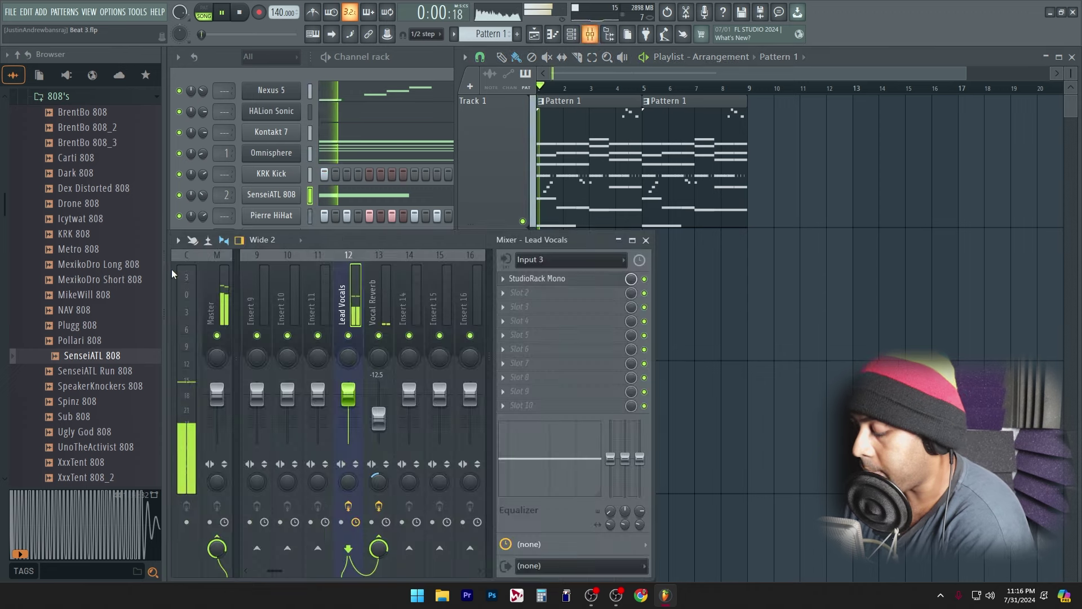
{"action": "scroll", "coordinate": [337, 300], "scroll_direction": "down", "scroll_amount": 3}
{"action": "left_click", "coordinate": [342, 305]}
{"action": "scroll", "coordinate": [341, 305], "scroll_direction": "up", "scroll_amount": 8}
{"action": "scroll", "coordinate": [340, 307], "scroll_direction": "down", "scroll_amount": 8}
{"action": "scroll", "coordinate": [333, 317], "scroll_direction": "up", "scroll_amount": 4}
{"action": "left_click", "coordinate": [366, 300]}
{"action": "left_click", "coordinate": [314, 307]}
Balance the Lead Vocals fader against the playing beat, trying 4.0 dB and 5.6 dB before lowering it.
{"action": "left_click_drag", "start_coordinate": [347, 396], "coordinate": [346, 386]}
{"action": "right_click", "coordinate": [342, 309]}
{"action": "left_click", "coordinate": [342, 309]}
{"action": "right_click", "coordinate": [341, 285]}
{"action": "left_click", "coordinate": [341, 285]}
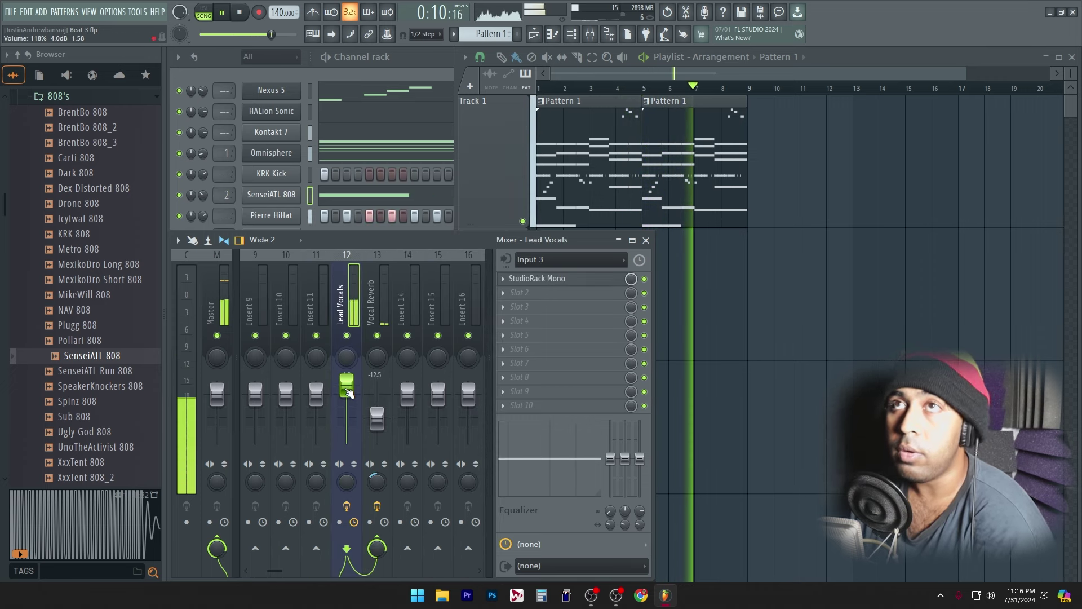
{"action": "left_click_drag", "start_coordinate": [347, 388], "coordinate": [348, 385]}
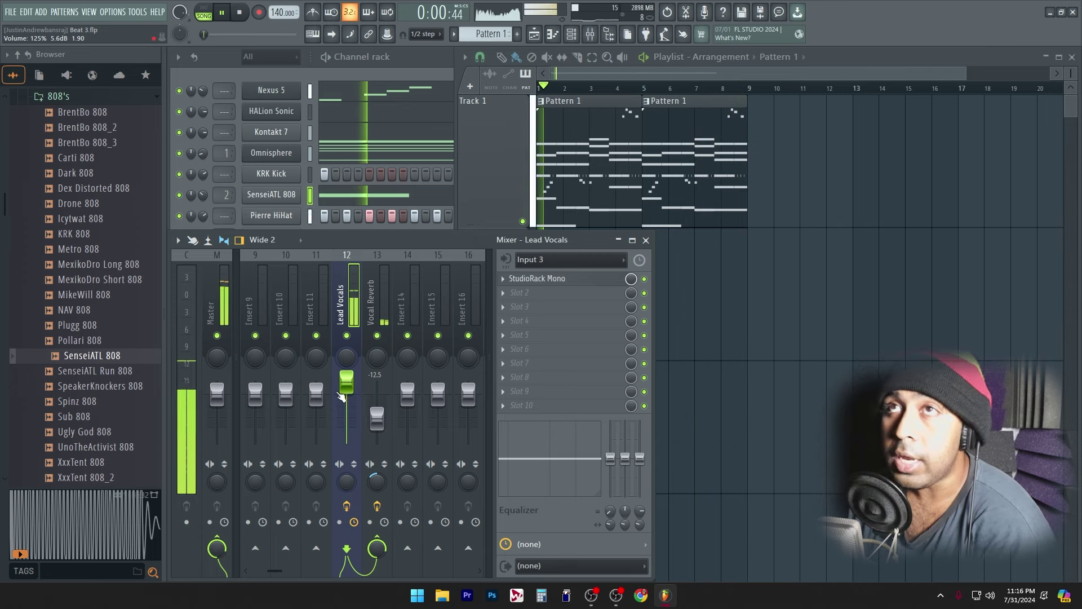
{"action": "left_click_drag", "start_coordinate": [347, 391], "coordinate": [347, 403]}
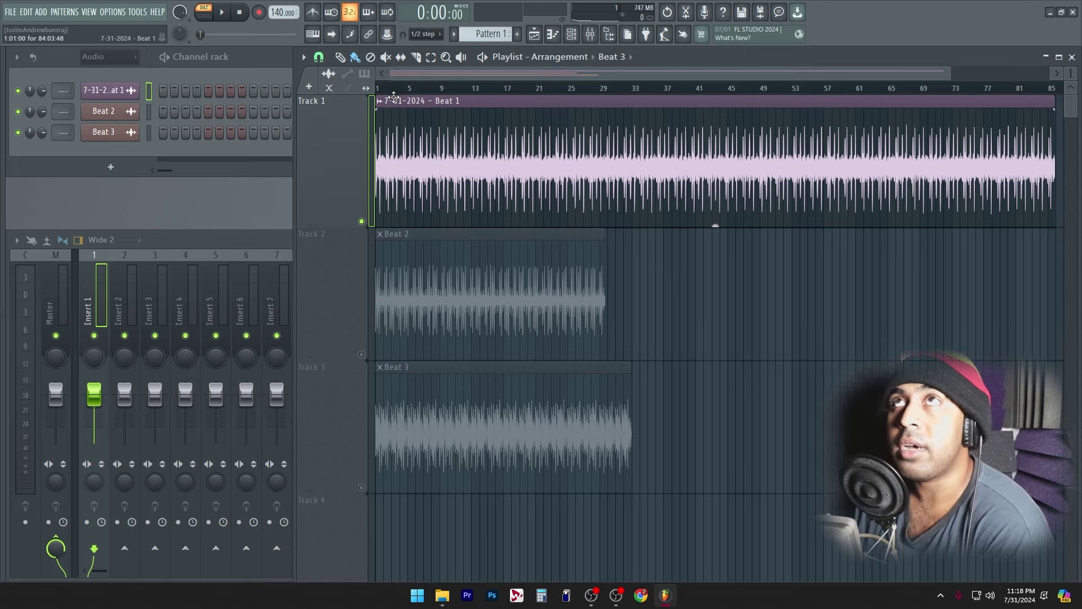
Play the rendered Beat 1, Beat 2 and Beat 3 clips for comparison by soloing their playlist tracks in turn.
{"action": "key", "text": "space"}
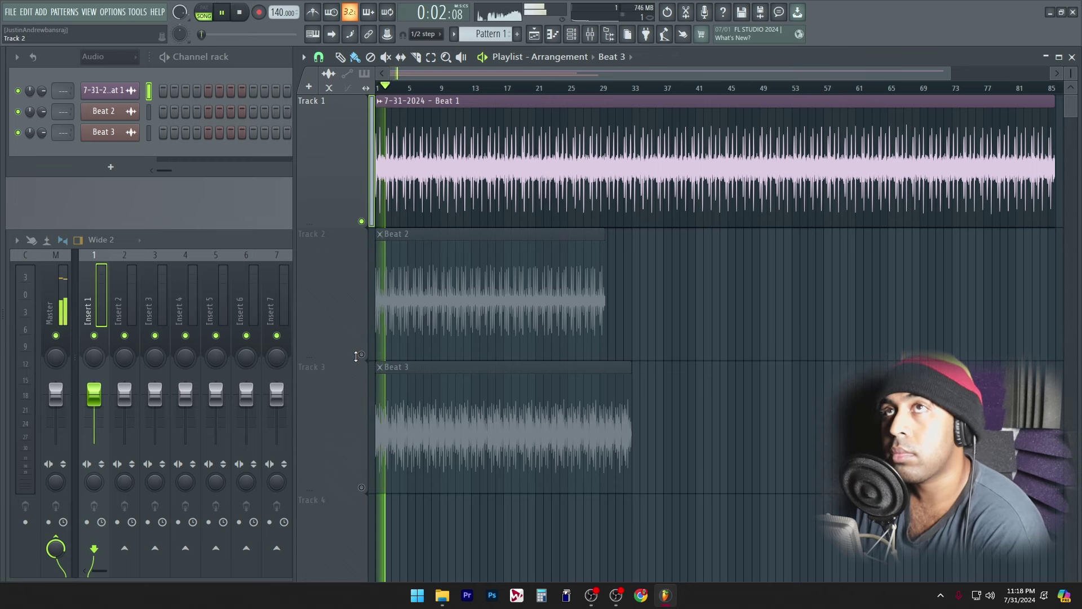
{"action": "left_click", "coordinate": [723, 248]}
{"action": "right_click", "coordinate": [723, 248]}
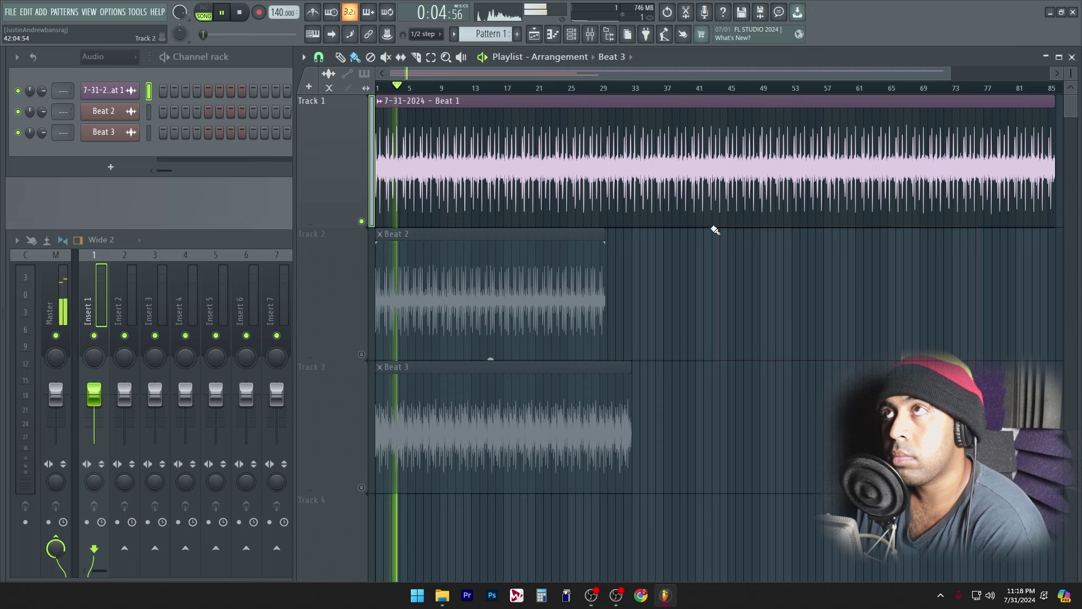
{"action": "right_click", "coordinate": [362, 355]}
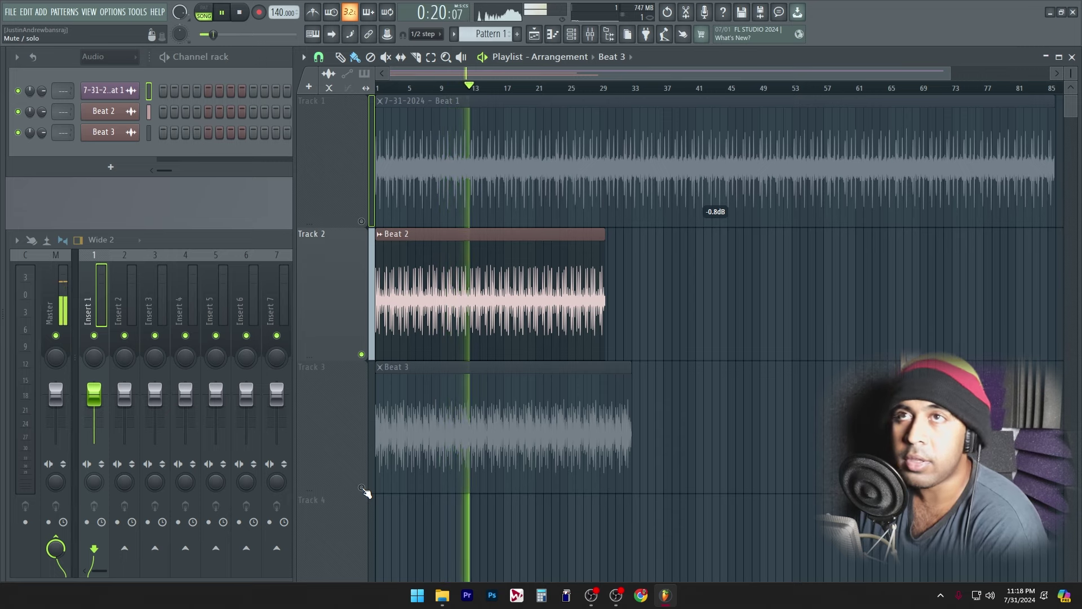
{"action": "right_click", "coordinate": [362, 488]}
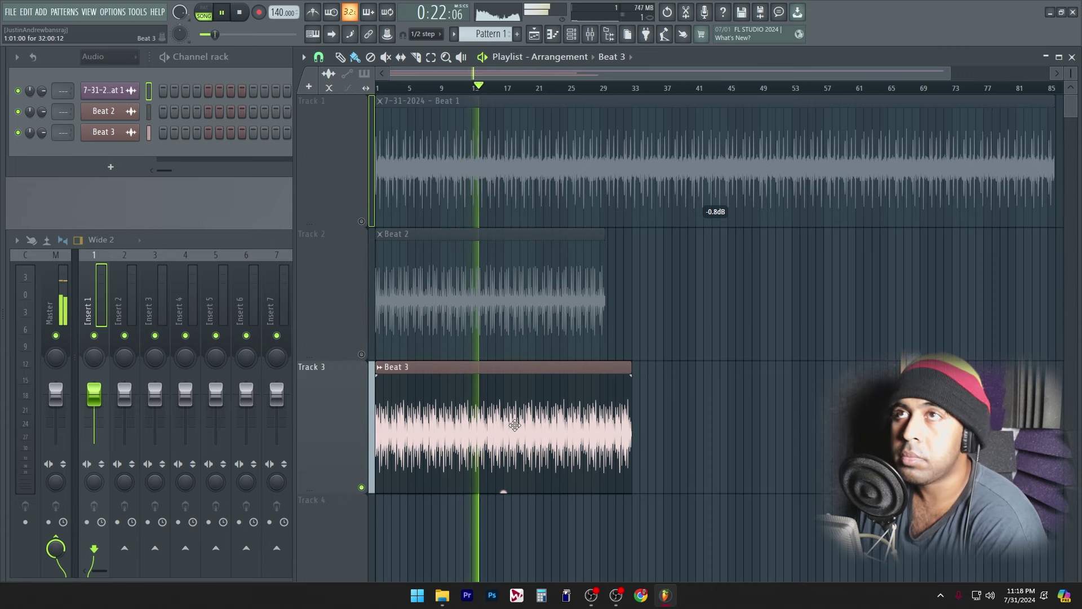
{"action": "right_click", "coordinate": [452, 427]}
{"action": "key", "text": "ctrl+z"}
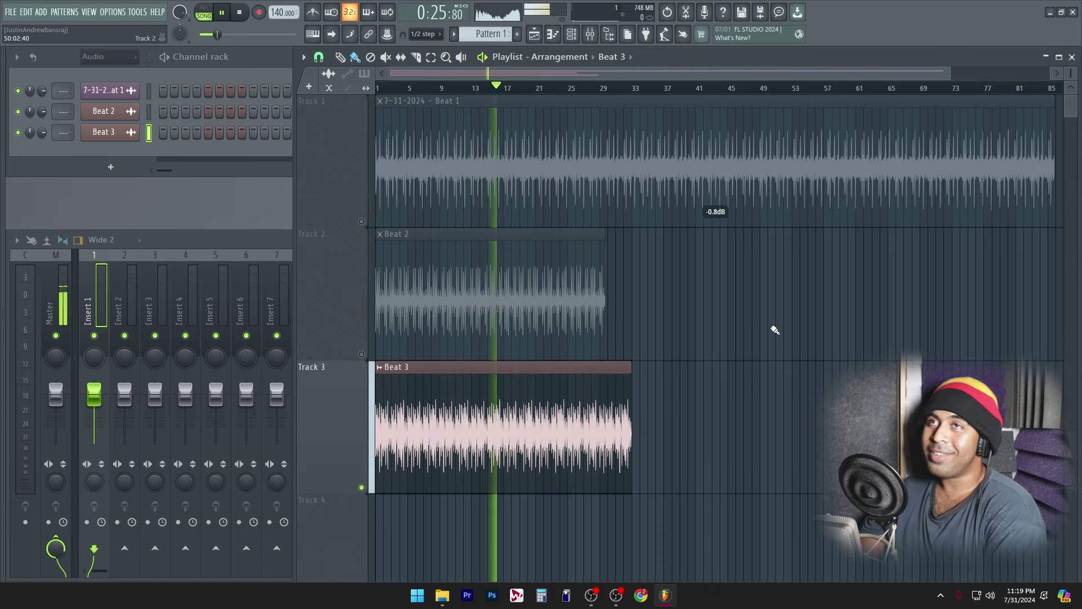